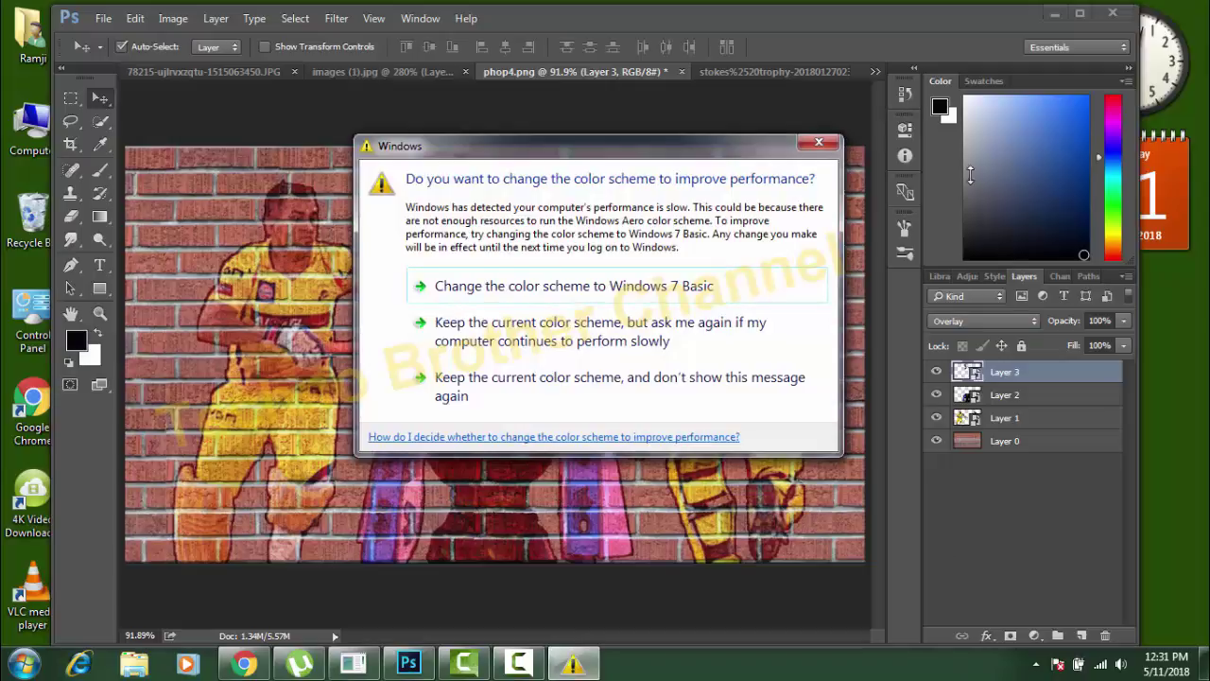
- Dismiss the Windows colour-scheme warning to reveal the four opened source images
click(818, 143)
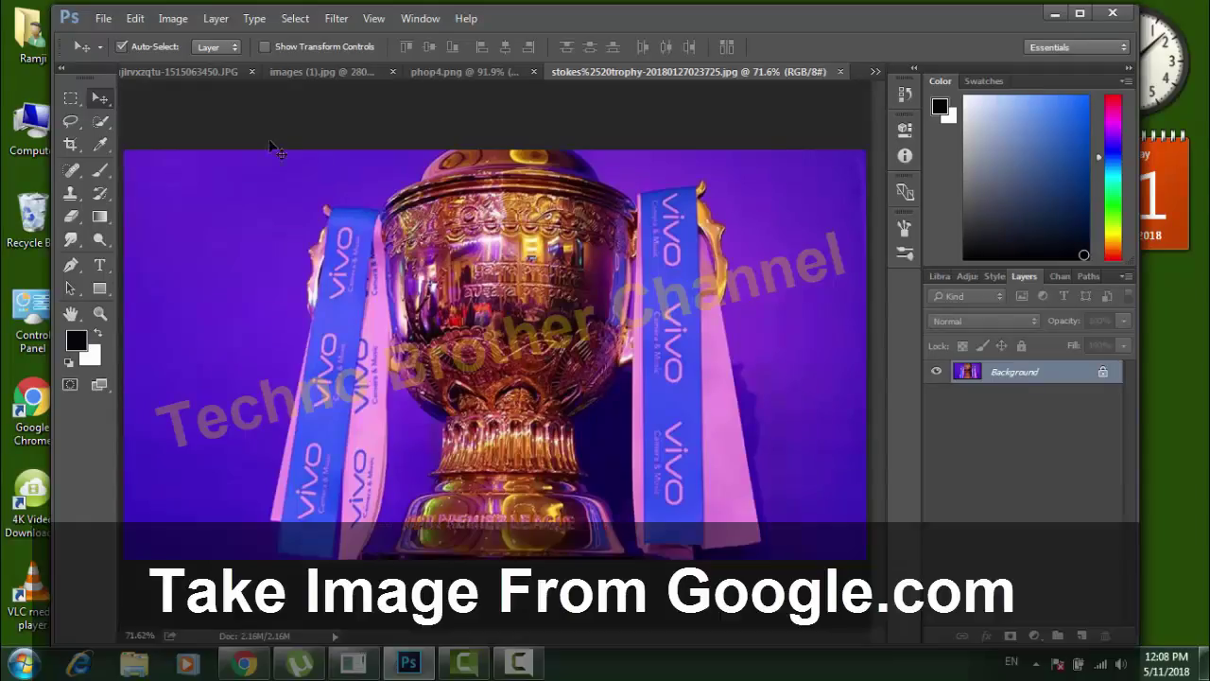
- Review the cricket, IPL 2018 logo, brick wall and trophy images, finishing on the cricket photo
click(161, 75)
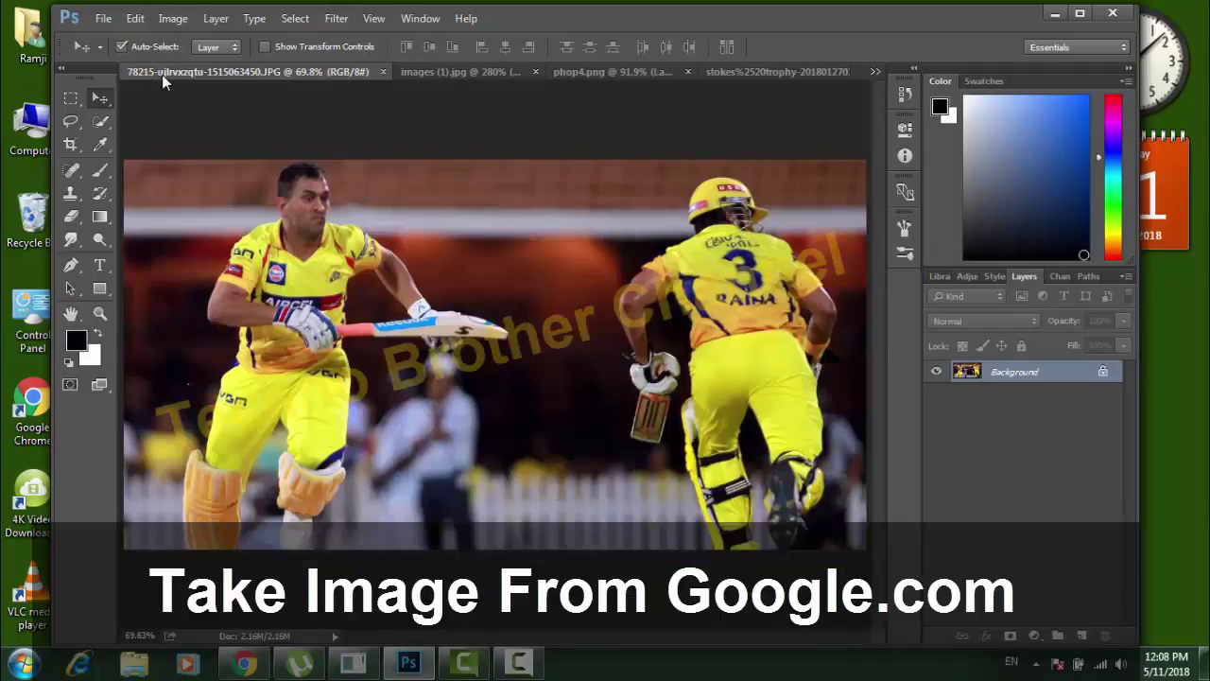
click(442, 74)
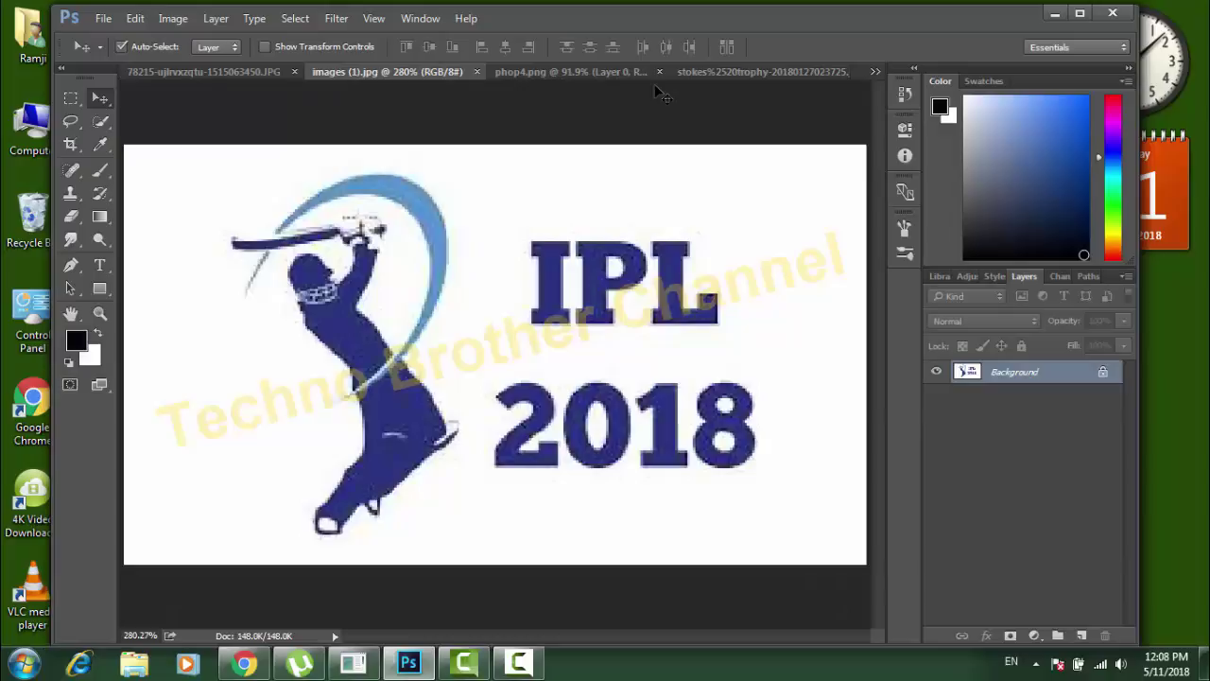
click(582, 72)
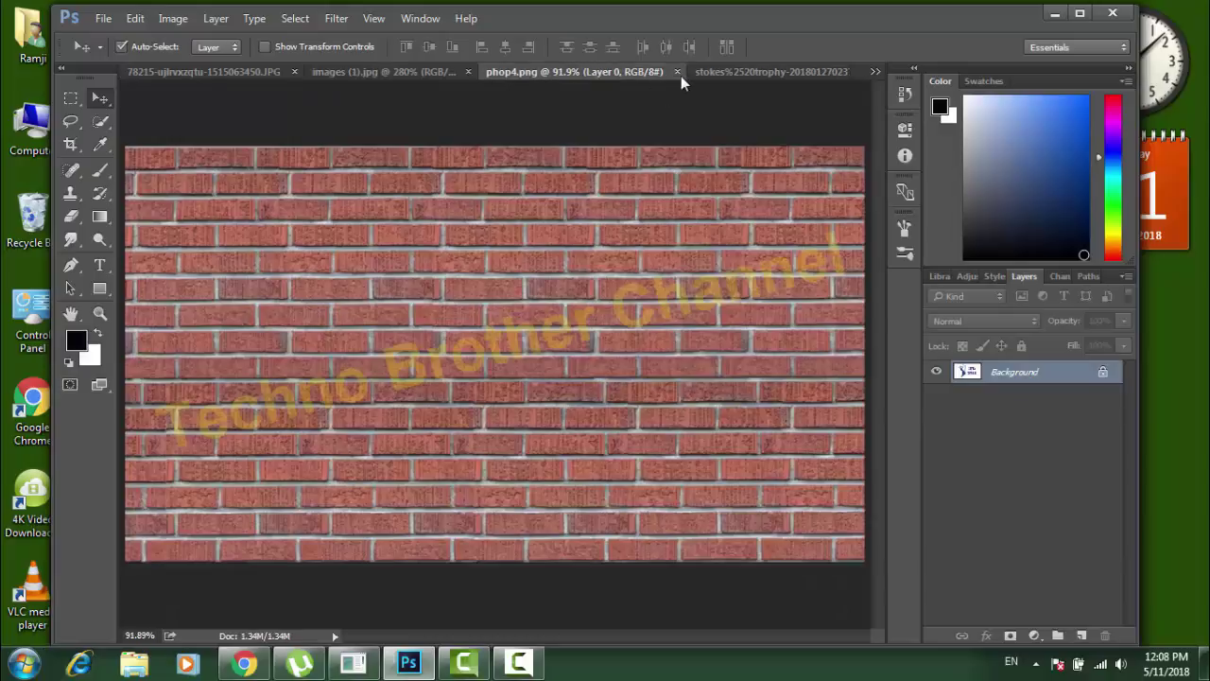
click(754, 75)
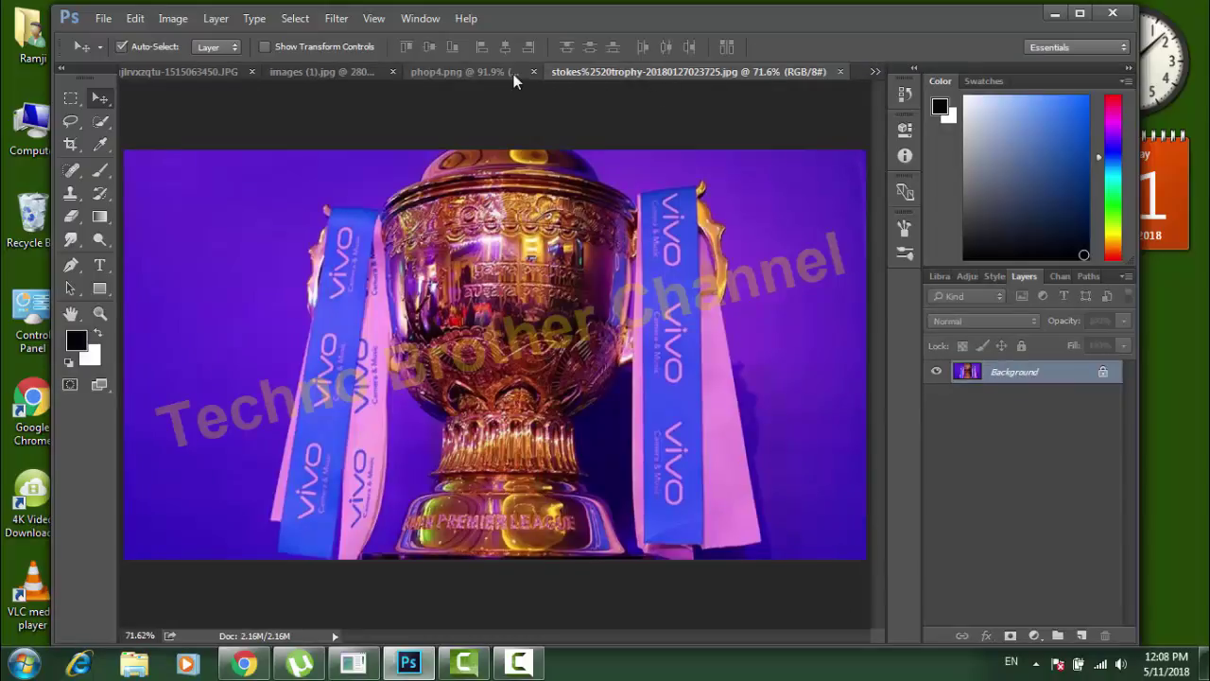
click(489, 71)
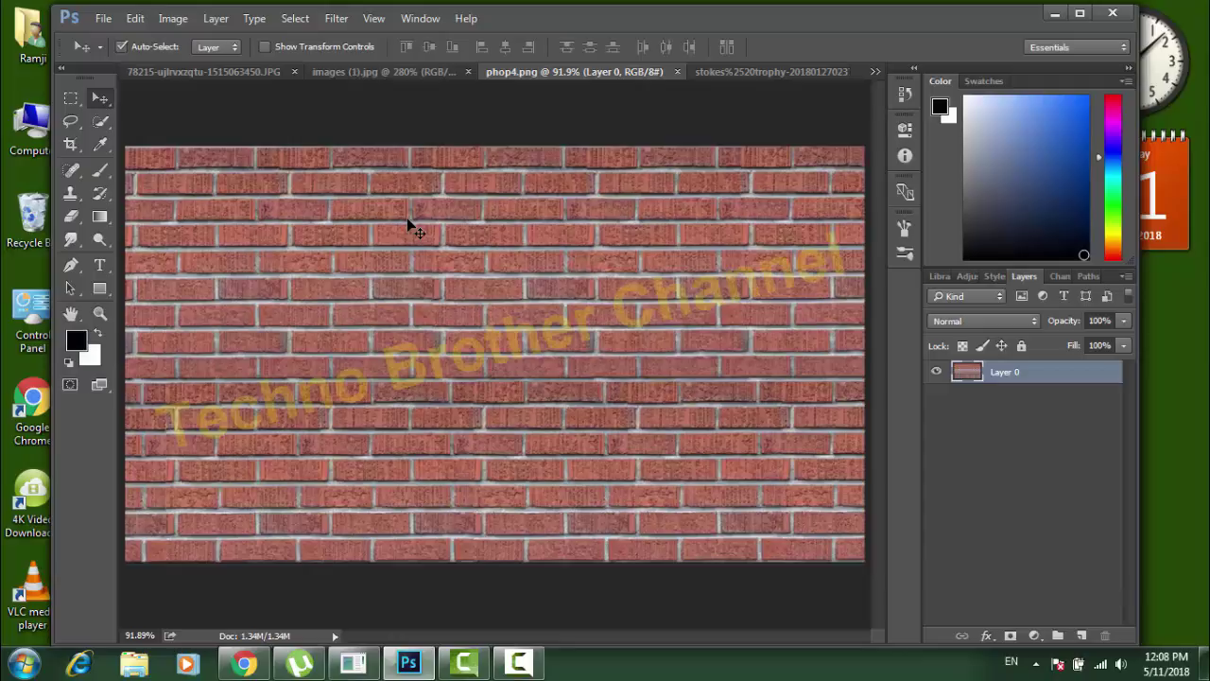
click(772, 70)
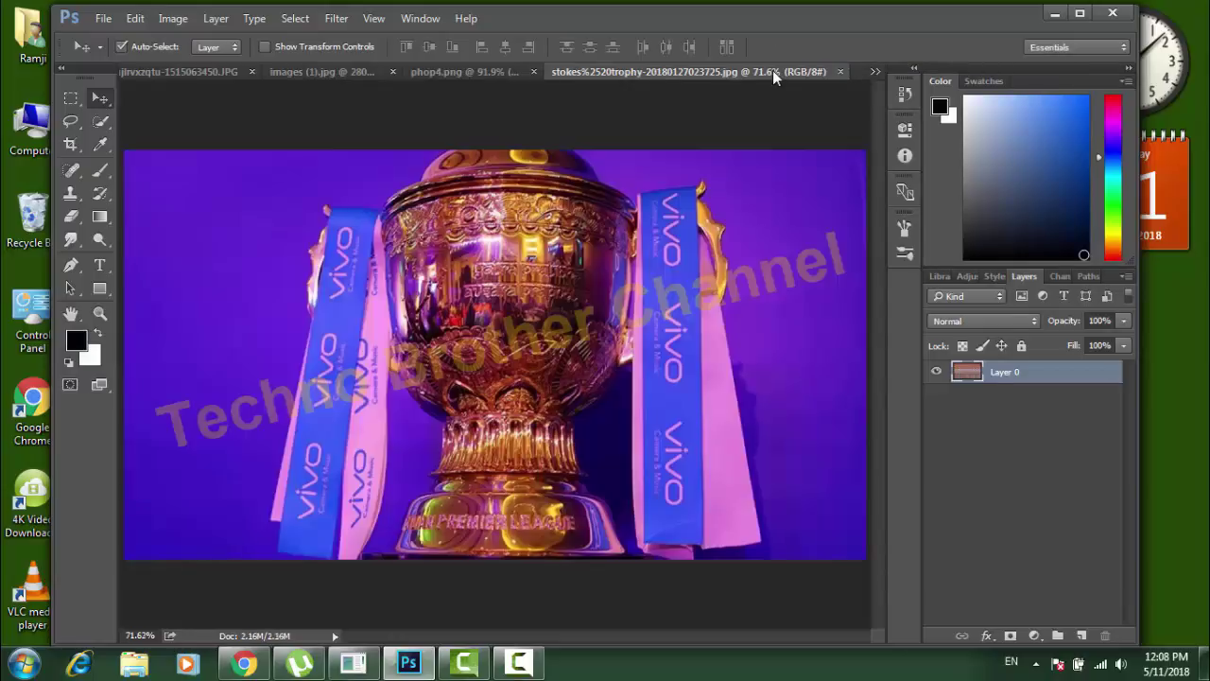
click(205, 71)
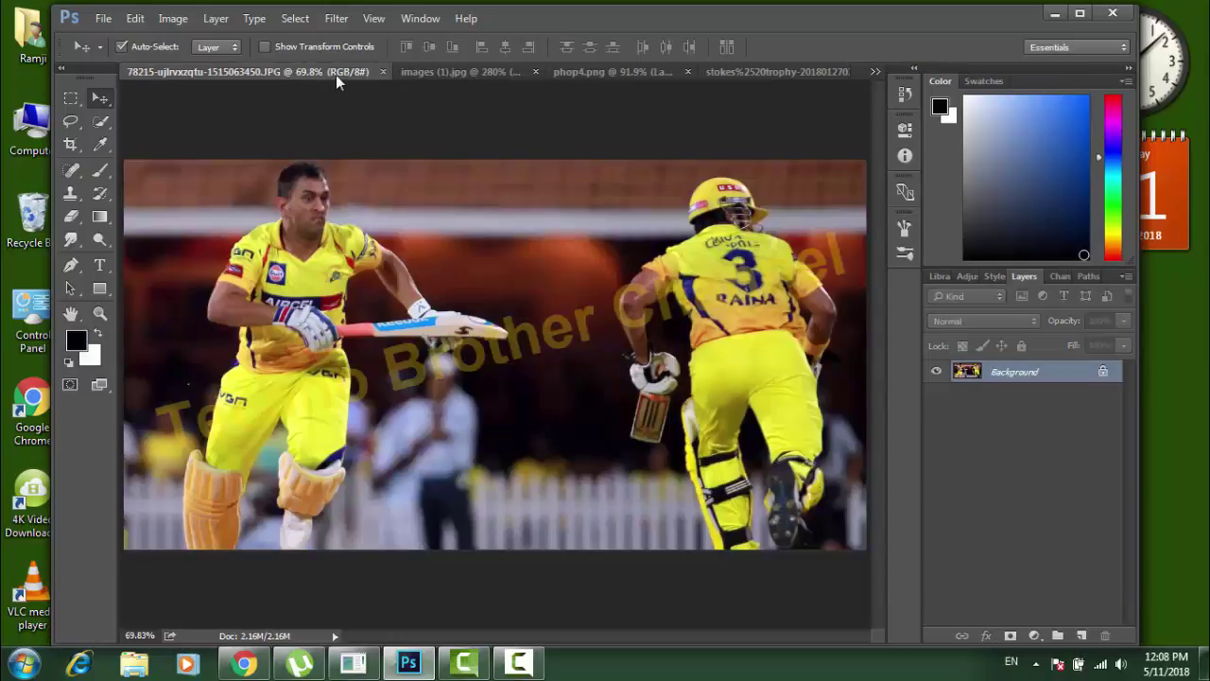
click(437, 73)
click(582, 75)
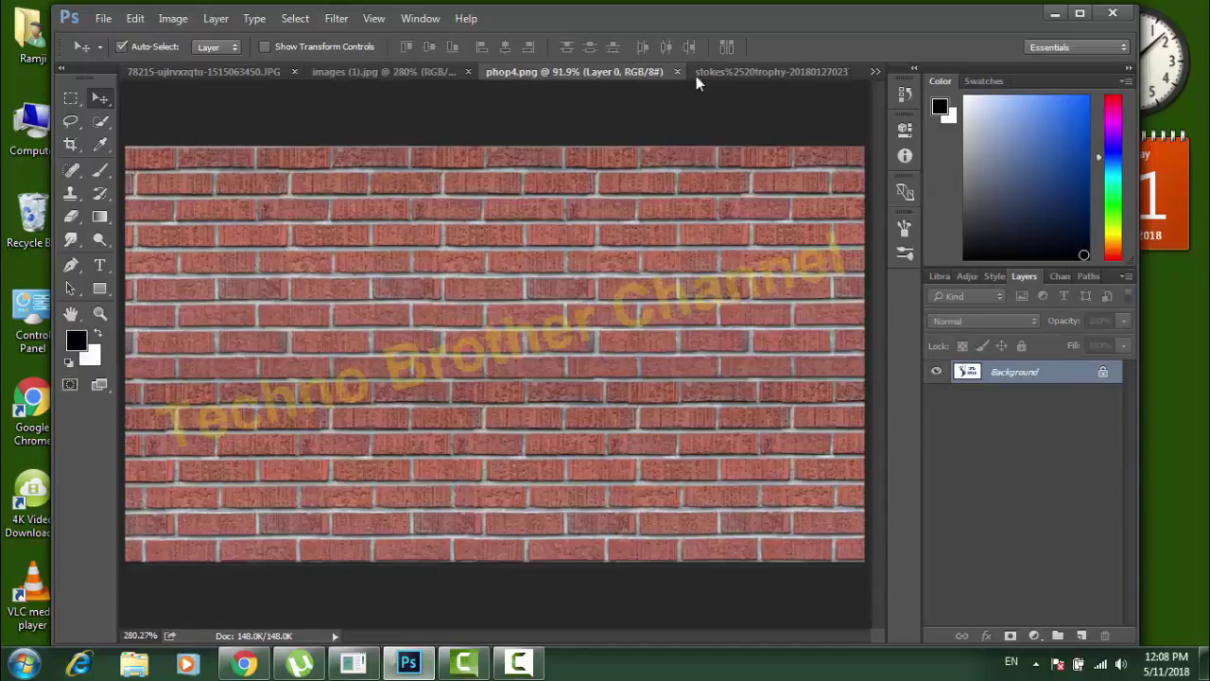
click(757, 75)
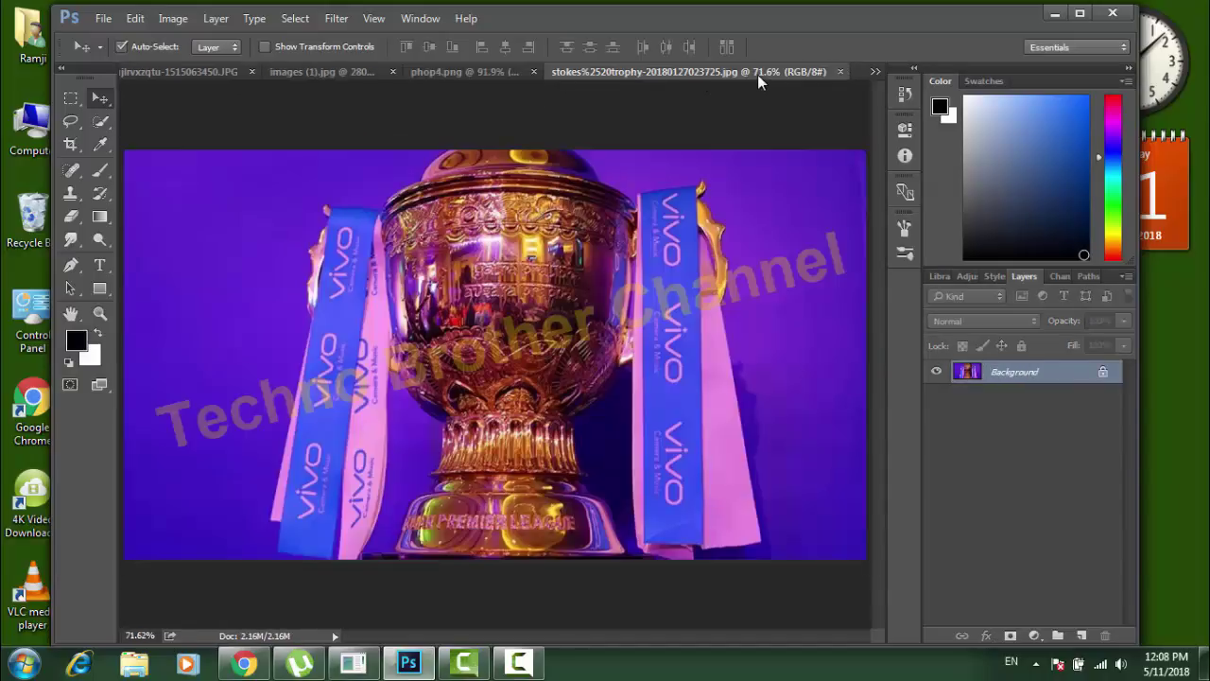
click(155, 70)
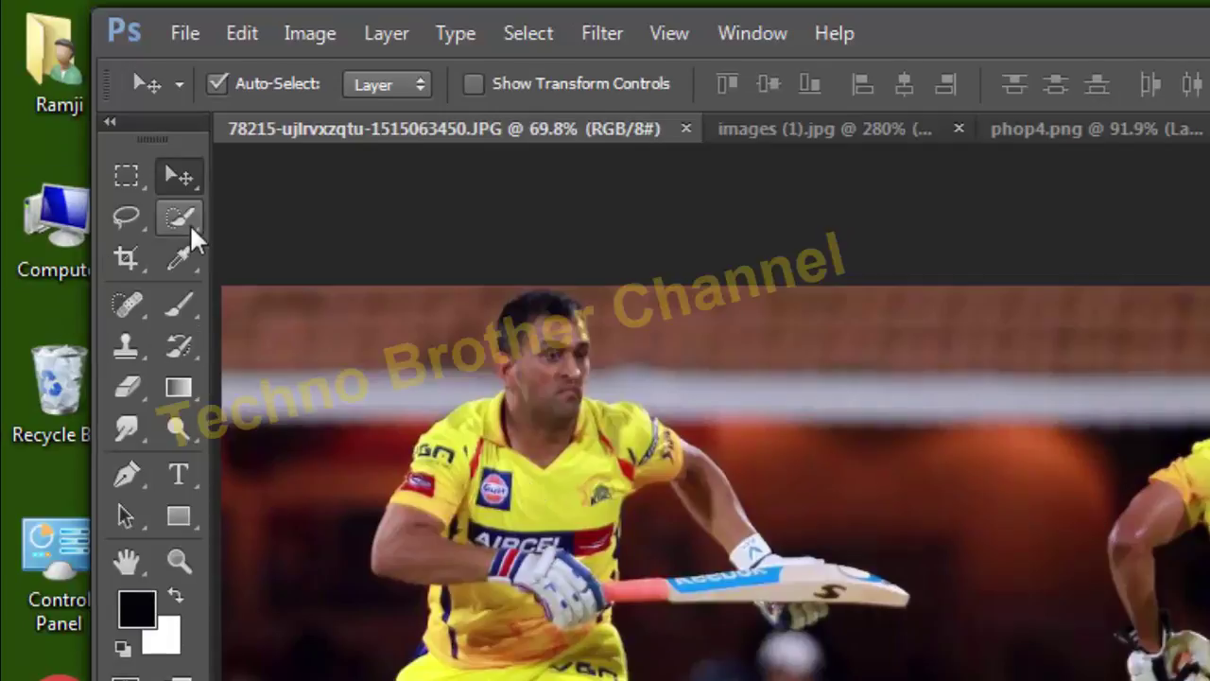
- Switch to the Quick Selection Tool and start selecting the left batsman's face and neck
click(182, 219)
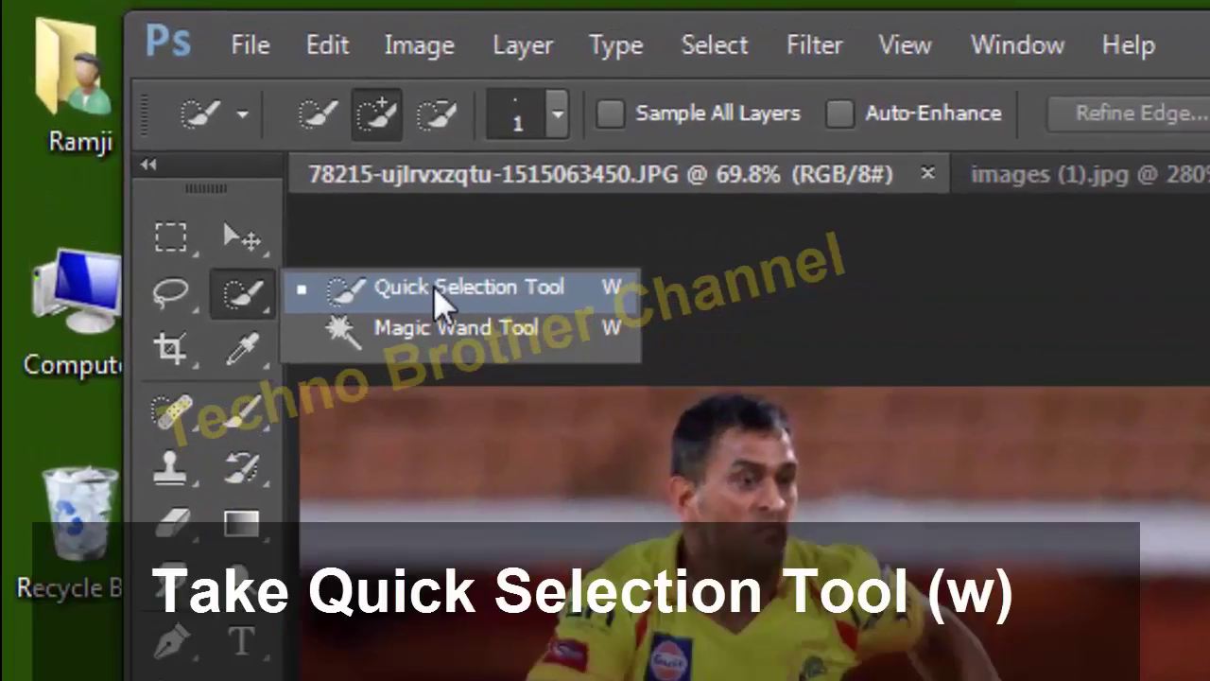
click(436, 288)
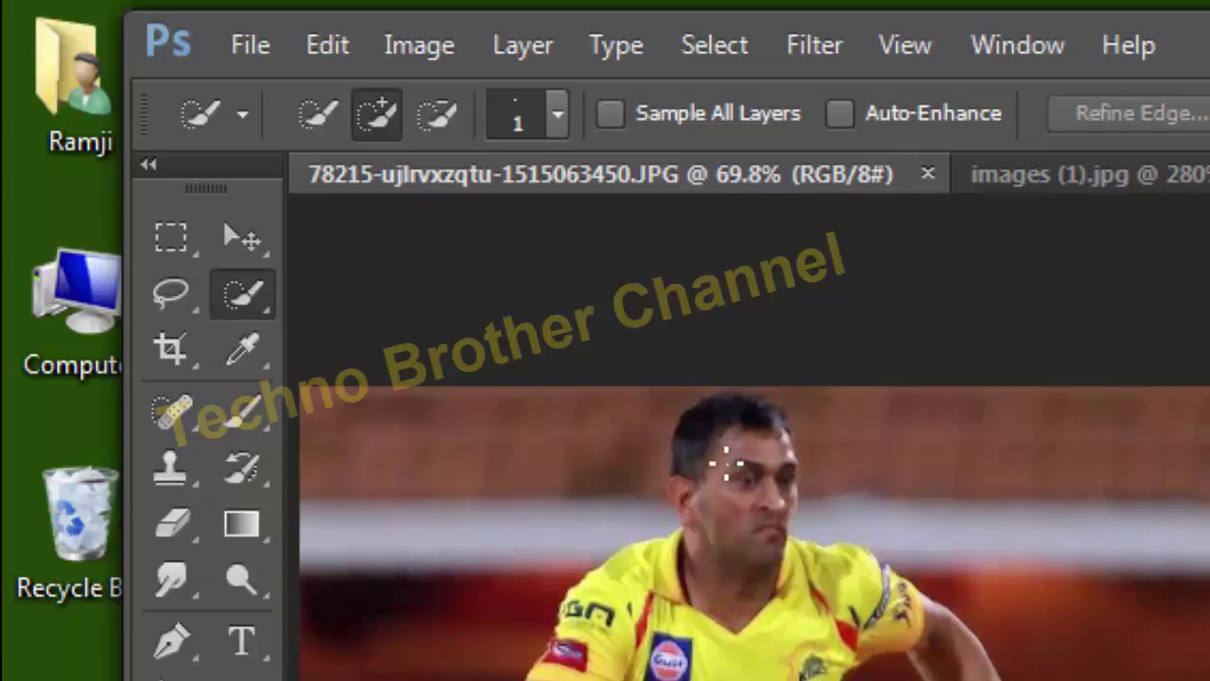
mouse_move(727, 463)
mouse_down()
mouse_move(707, 652)
mouse_move(841, 652)
mouse_up()
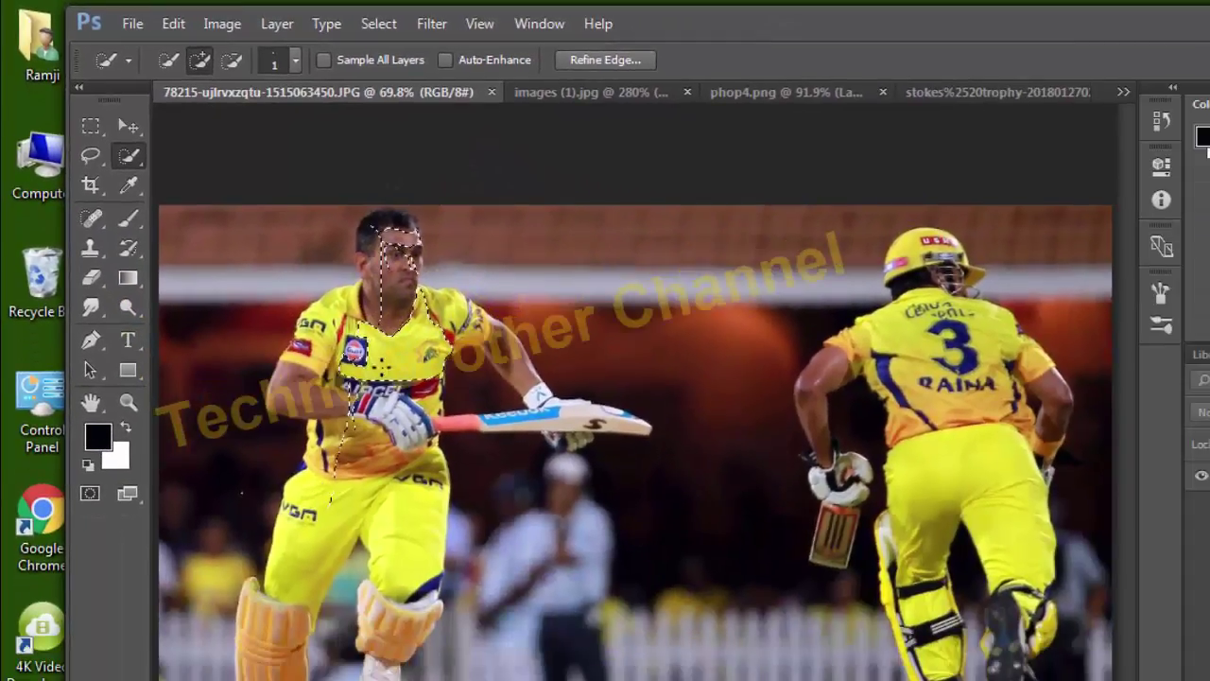
- Enlarge the brush to 50 and extend the selection from the left batsman's head to his pads
key(bracketright)
key(bracketright)
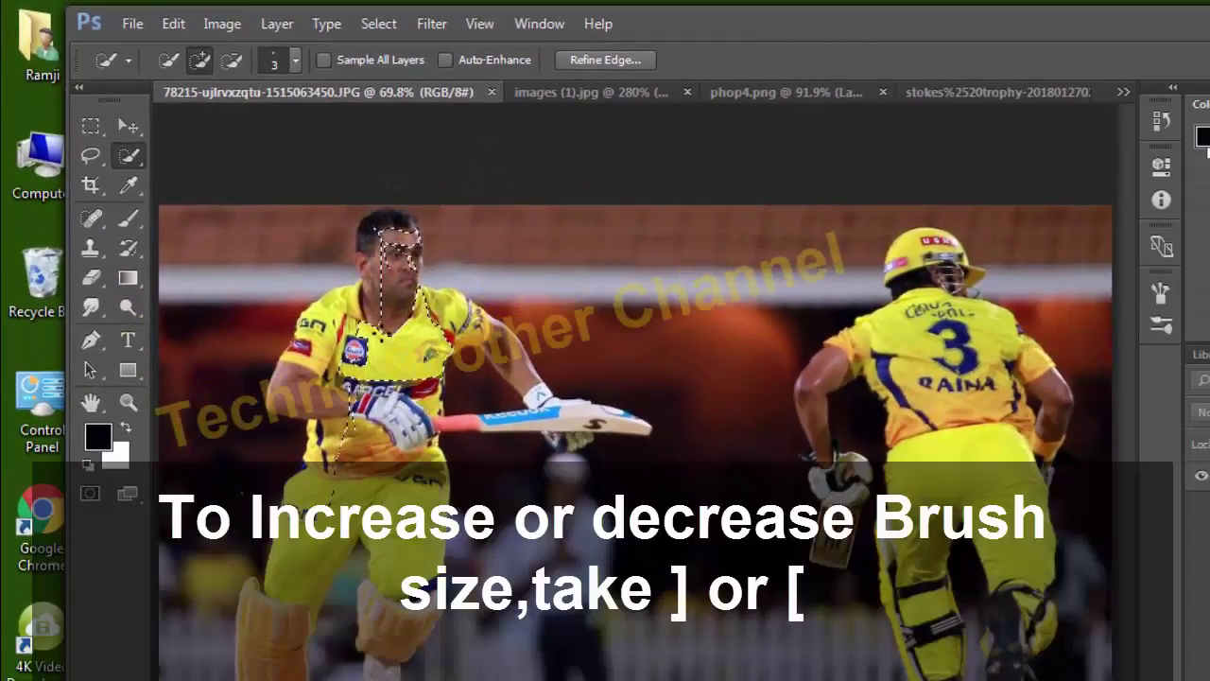
key(bracketright)
key(bracketright)
key(bracketright)
key(bracketright)
key(bracketright)
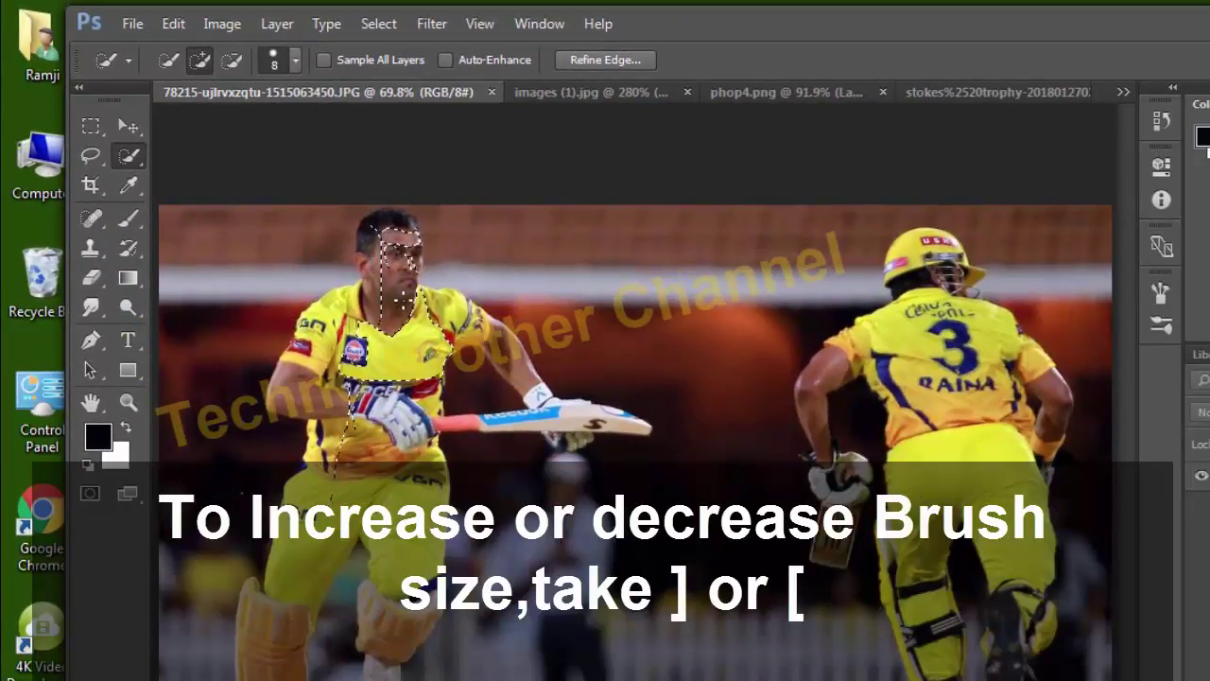
key(bracketright)
key(bracketright)
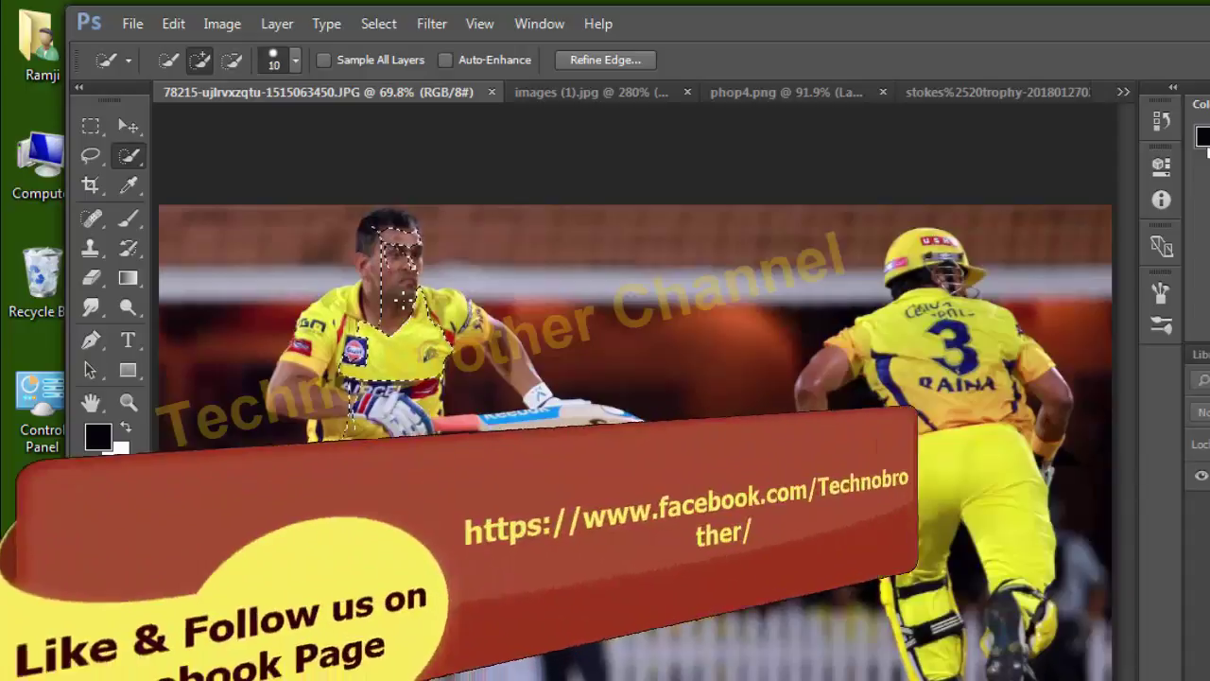
key(bracketright)
key(bracketright)
key(bracketright)
key(bracketright)
key(bracketright)
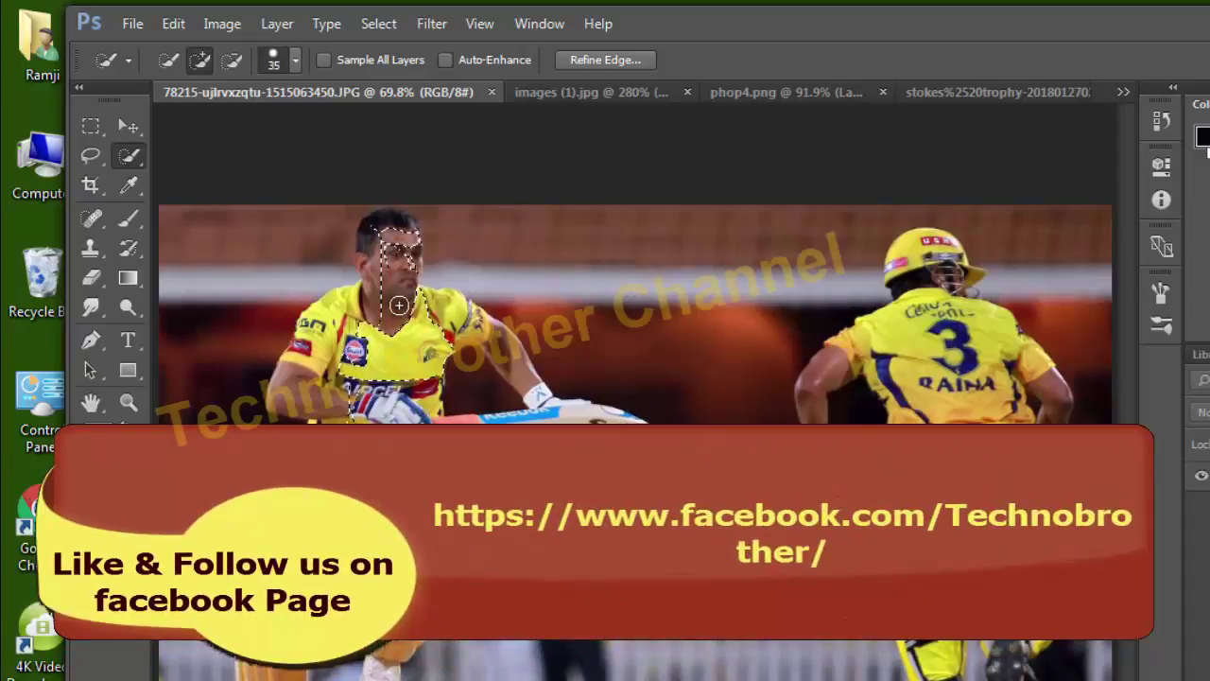
key(bracketright)
key(bracketright)
key(bracketright)
mouse_move(397, 305)
mouse_down()
mouse_move(312, 354)
mouse_move(281, 641)
mouse_move(386, 666)
mouse_up()
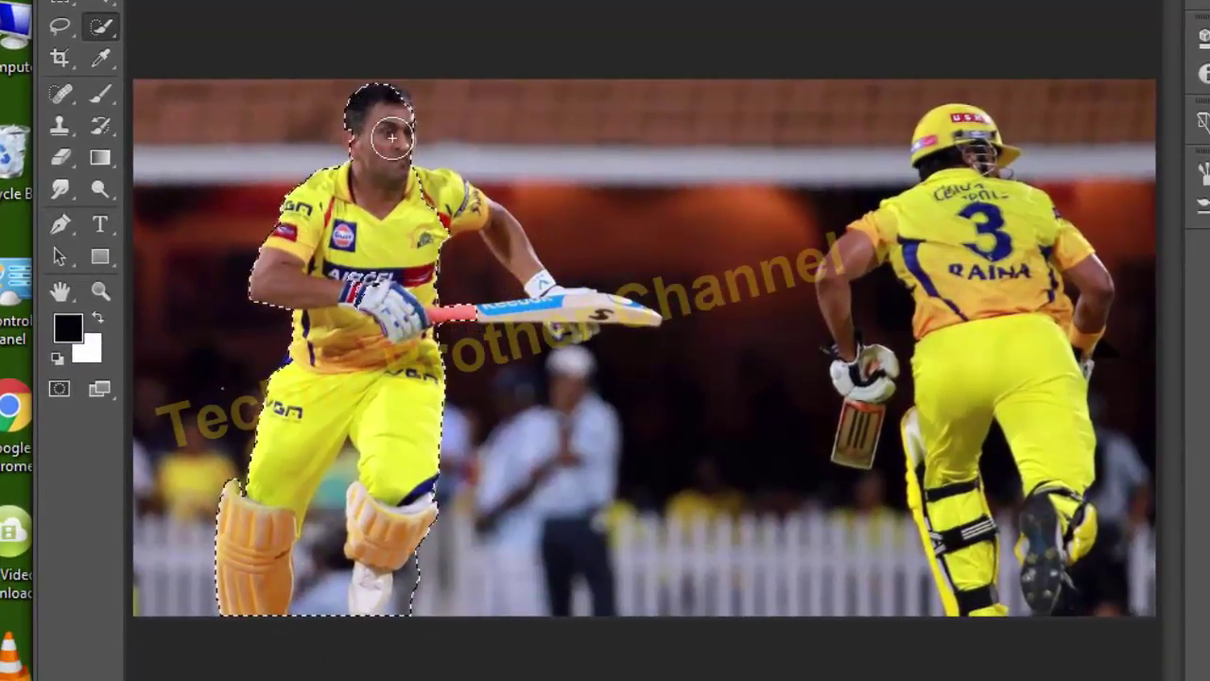
- Add the bat and right batsman, then subtract background beside the left batsman's head and arm
mouse_move(391, 137)
mouse_down()
mouse_move(628, 312)
mouse_move(478, 275)
mouse_up()
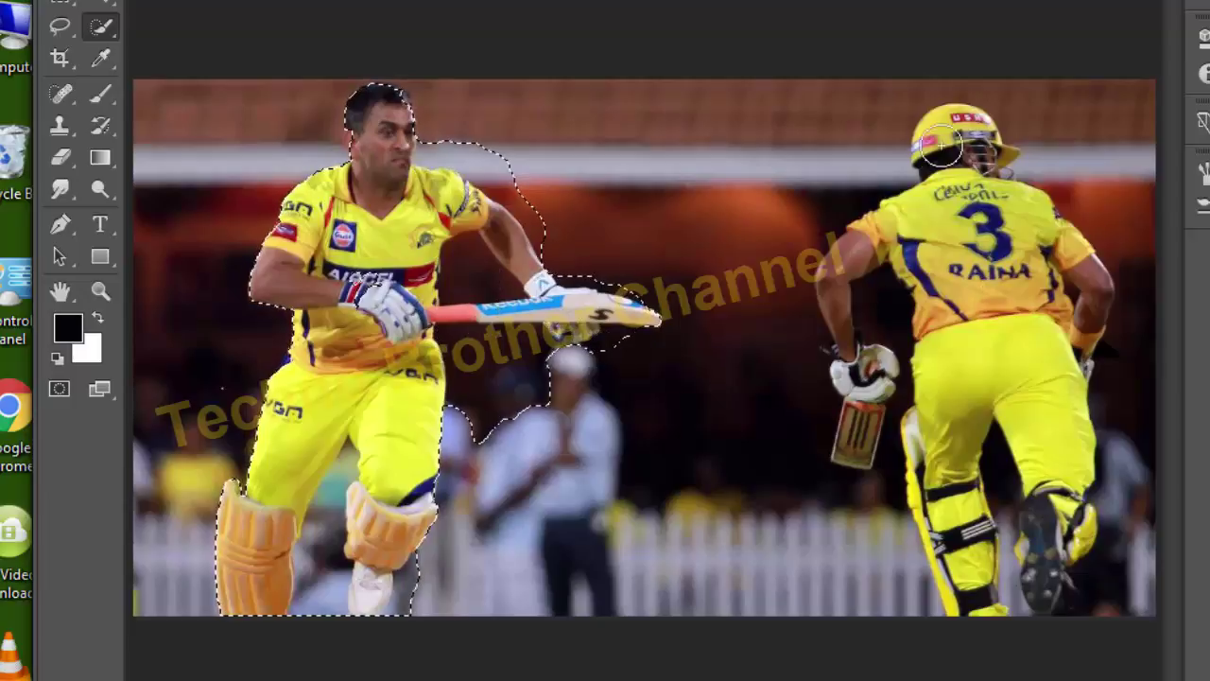
mouse_move(949, 137)
mouse_down()
mouse_move(945, 315)
mouse_move(1037, 460)
mouse_move(965, 483)
mouse_up()
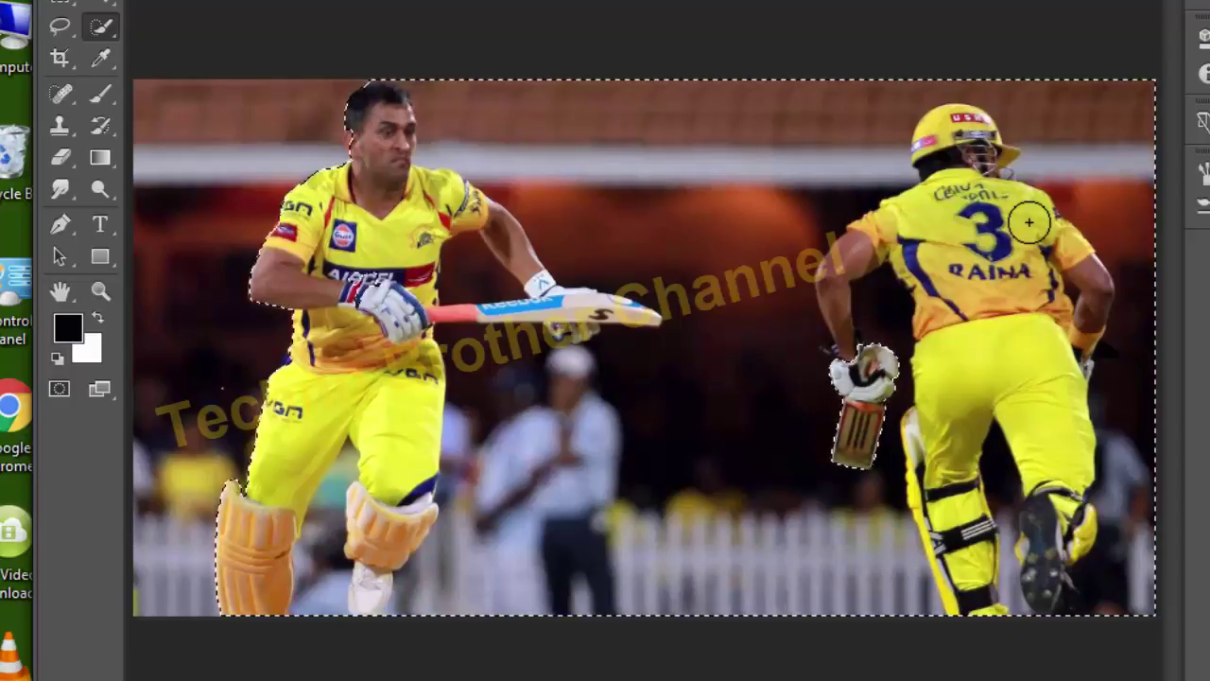
key(alt)
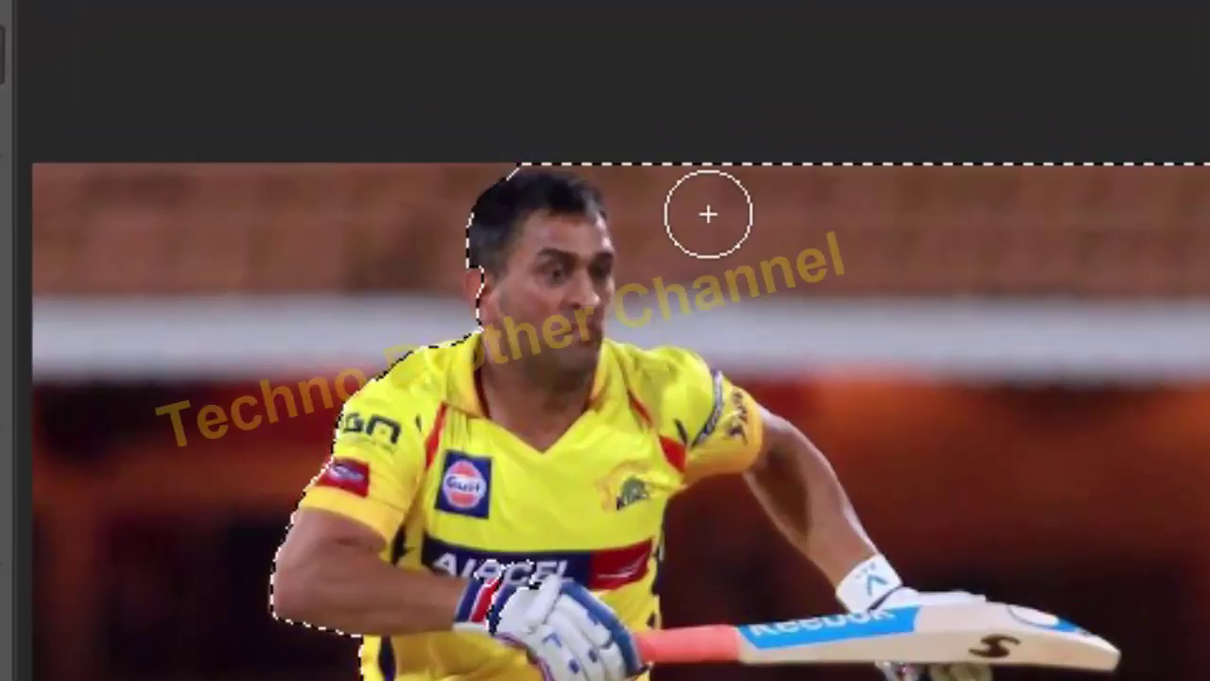
key(alt)
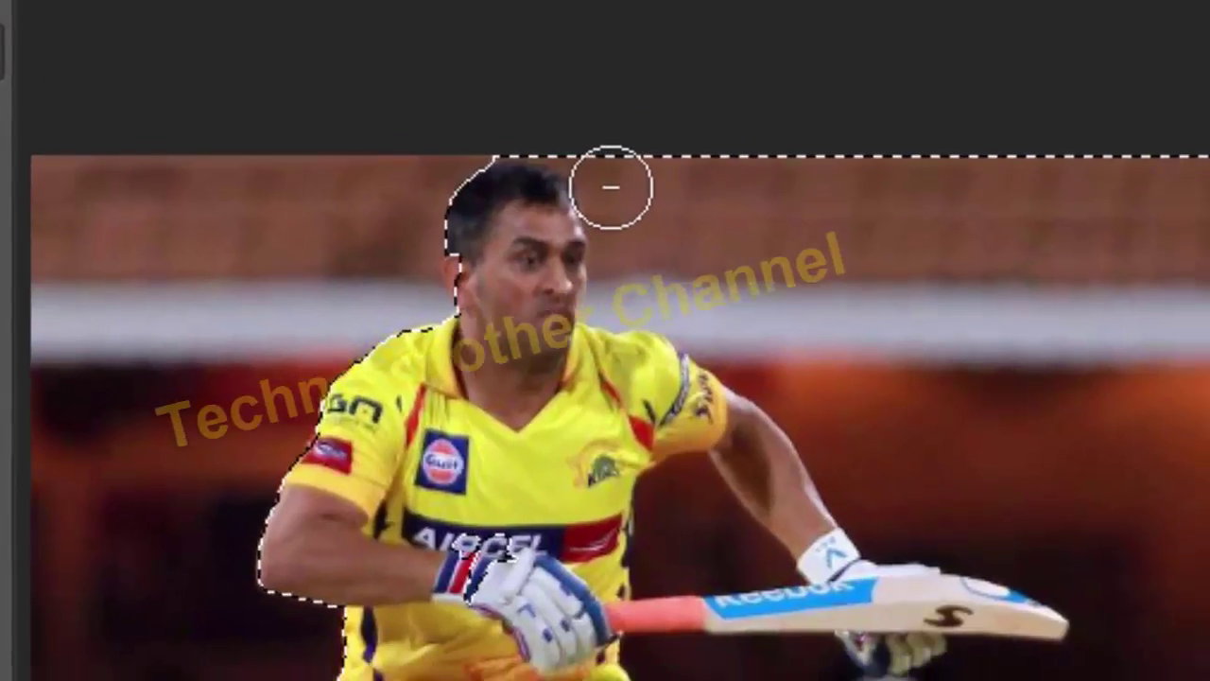
drag(614, 189, 504, 211)
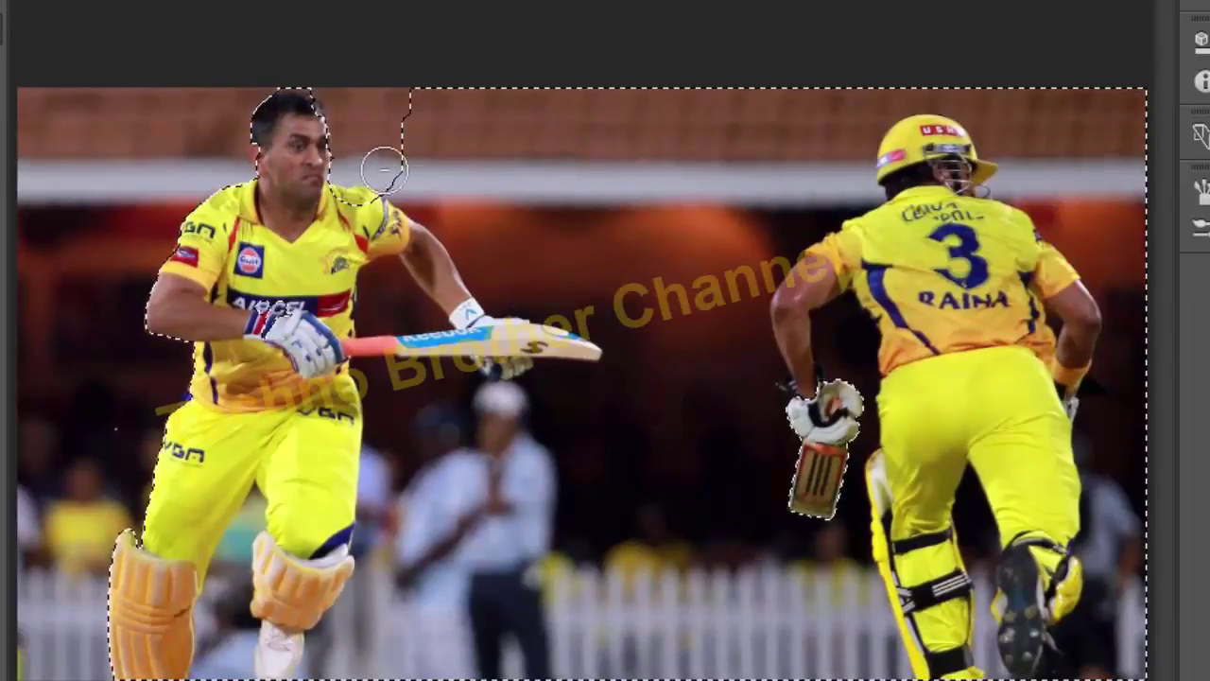
mouse_move(383, 171)
mouse_down()
mouse_move(600, 392)
mouse_move(448, 397)
mouse_move(387, 381)
mouse_move(436, 383)
mouse_up()
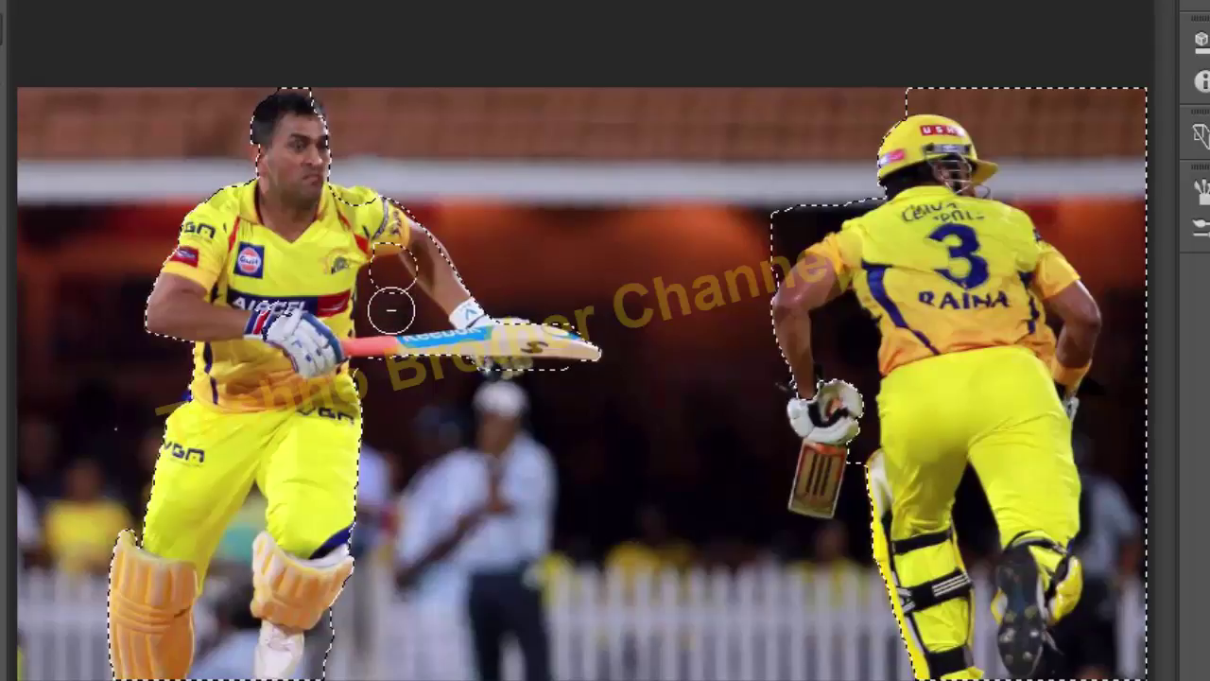
drag(392, 309, 387, 313)
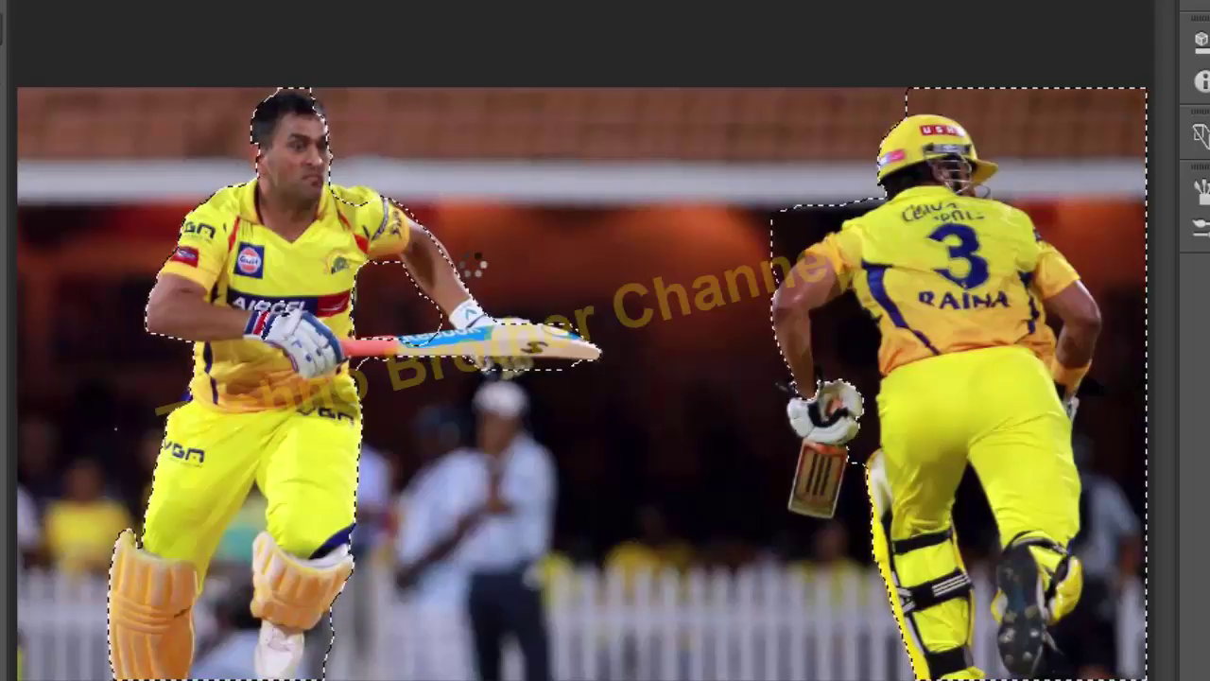
key(ctrl+plus)
key(ctrl+plus)
key(ctrl+plus)
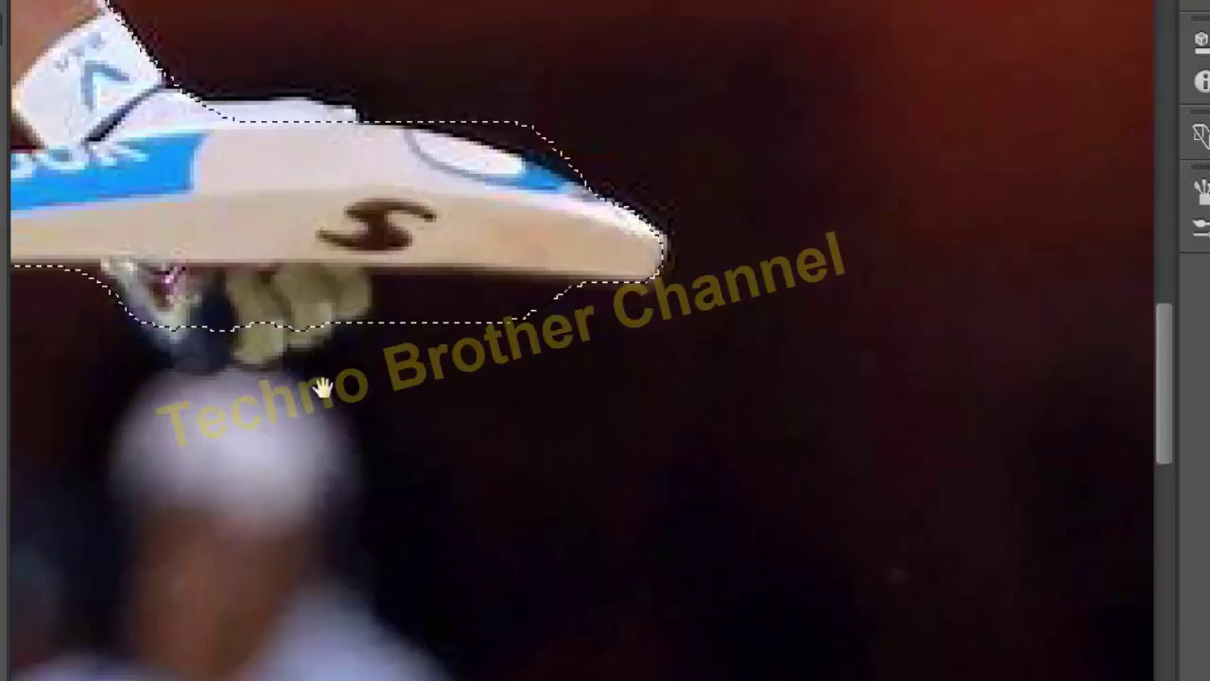
- With a smaller brush, tighten the selection along the bat's top edge and include the wrist
key(space)
drag(204, 216, 862, 316)
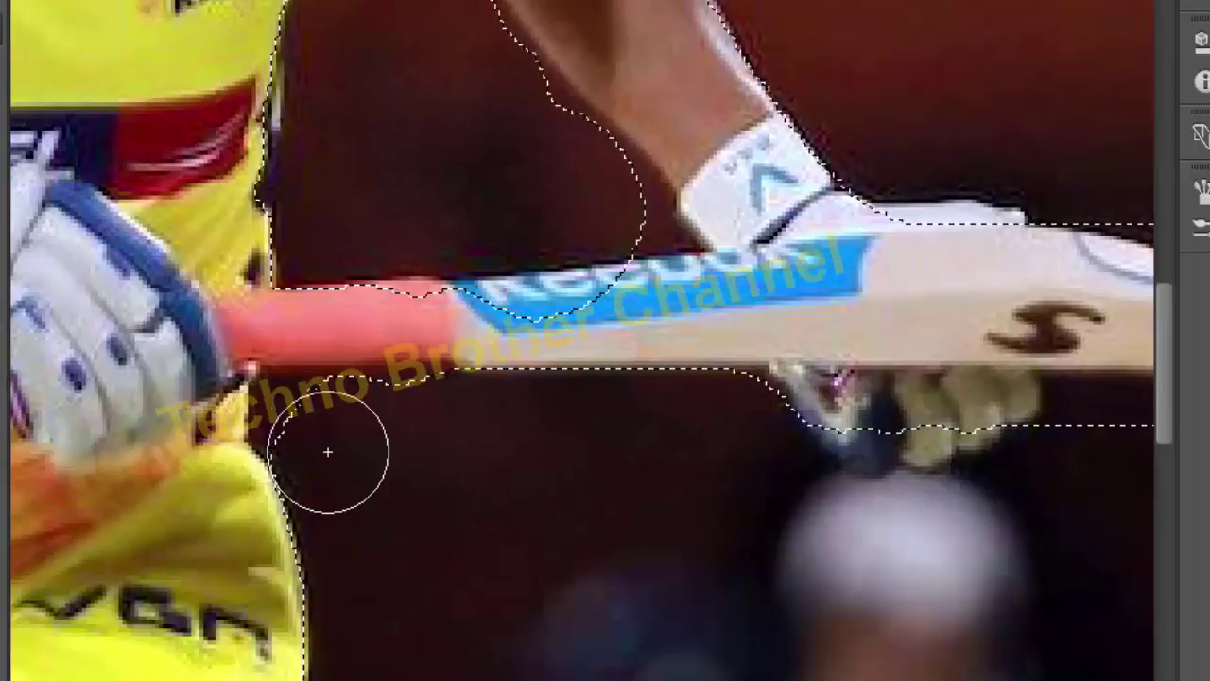
key(bracketleft)
key(bracketleft)
key(bracketleft)
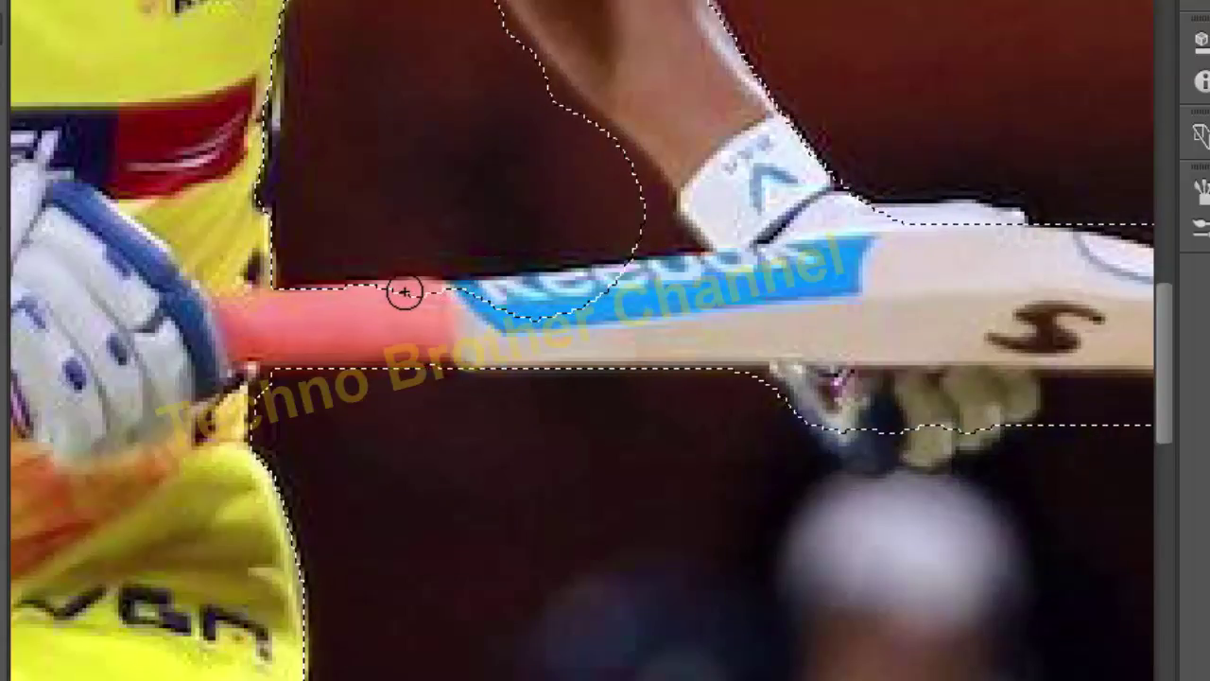
mouse_move(591, 297)
mouse_down()
mouse_move(539, 284)
mouse_move(570, 287)
mouse_up()
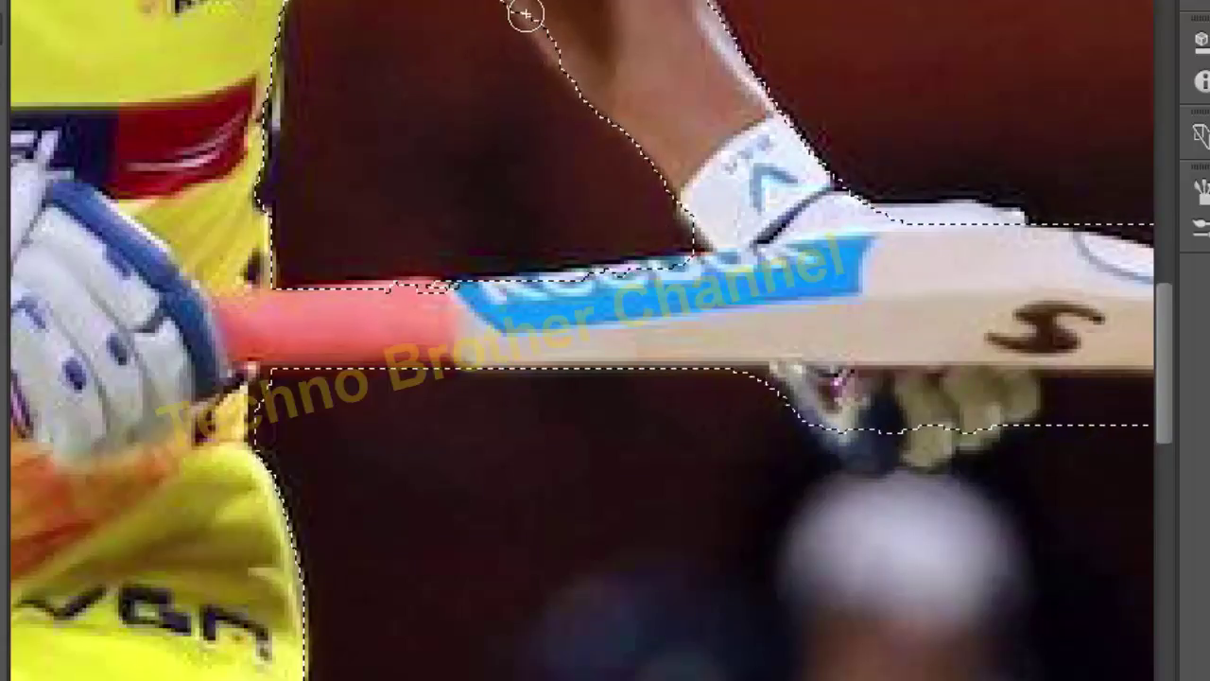
drag(526, 13, 569, 54)
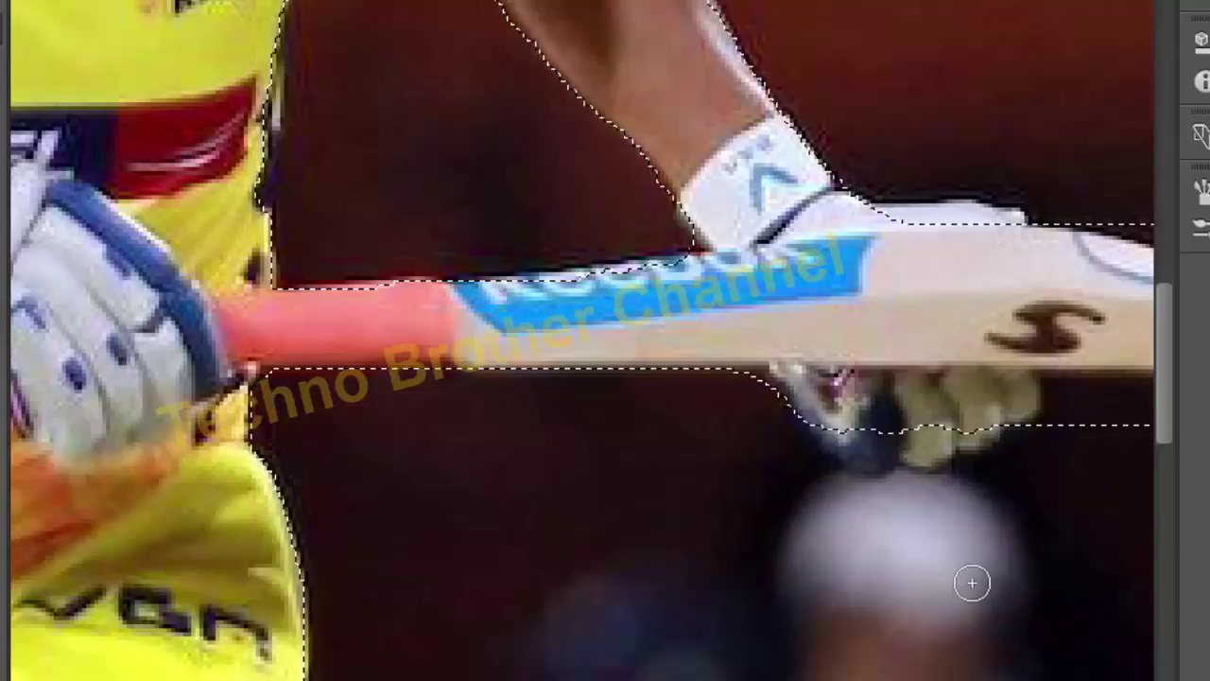
drag(945, 540, 567, 535)
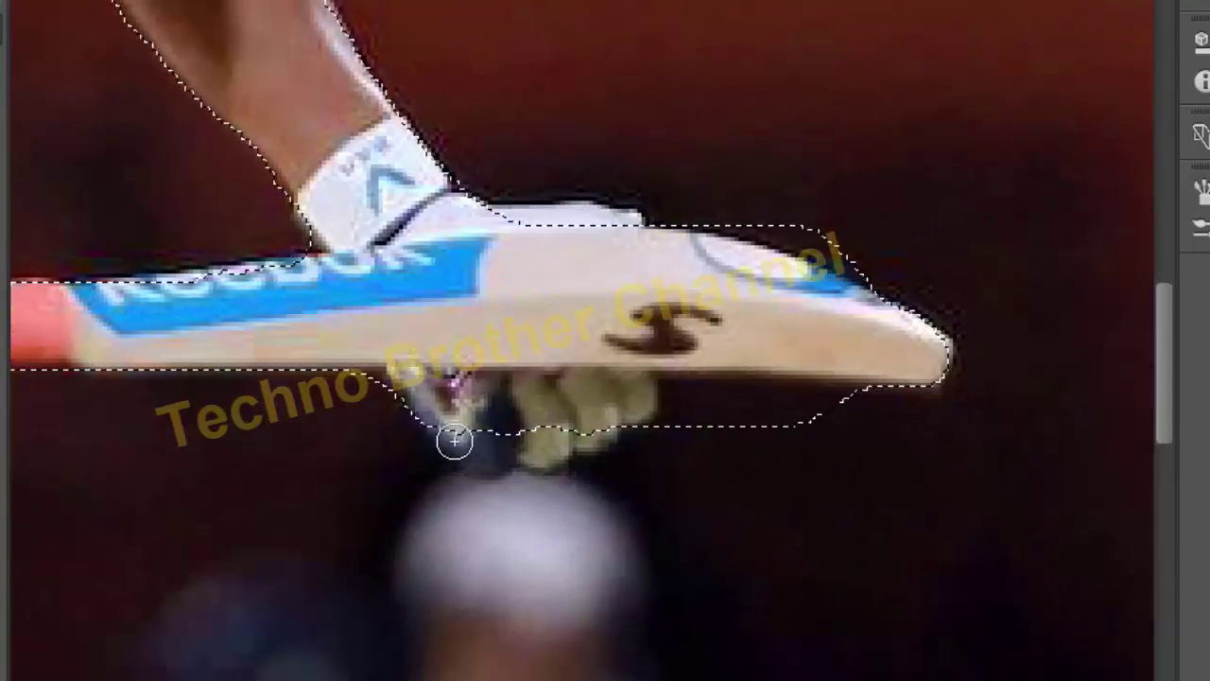
- Add the lower glove and remove background beneath and along the bat tip
drag(453, 441, 608, 434)
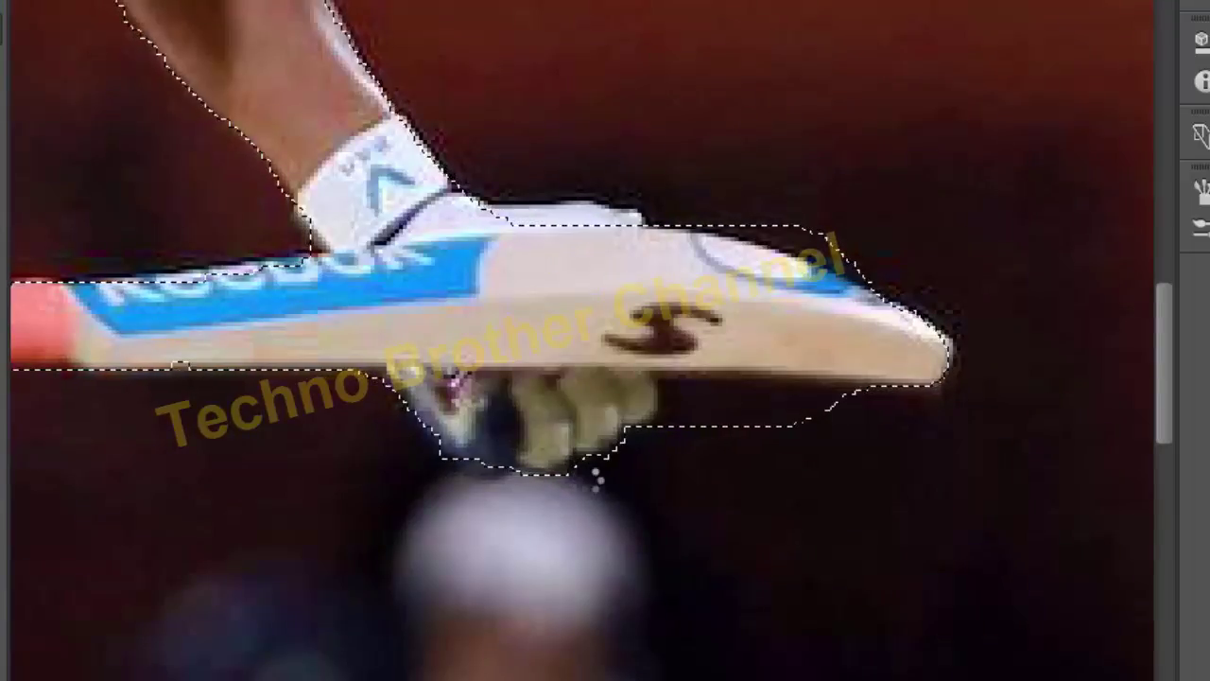
alt+click(692, 408)
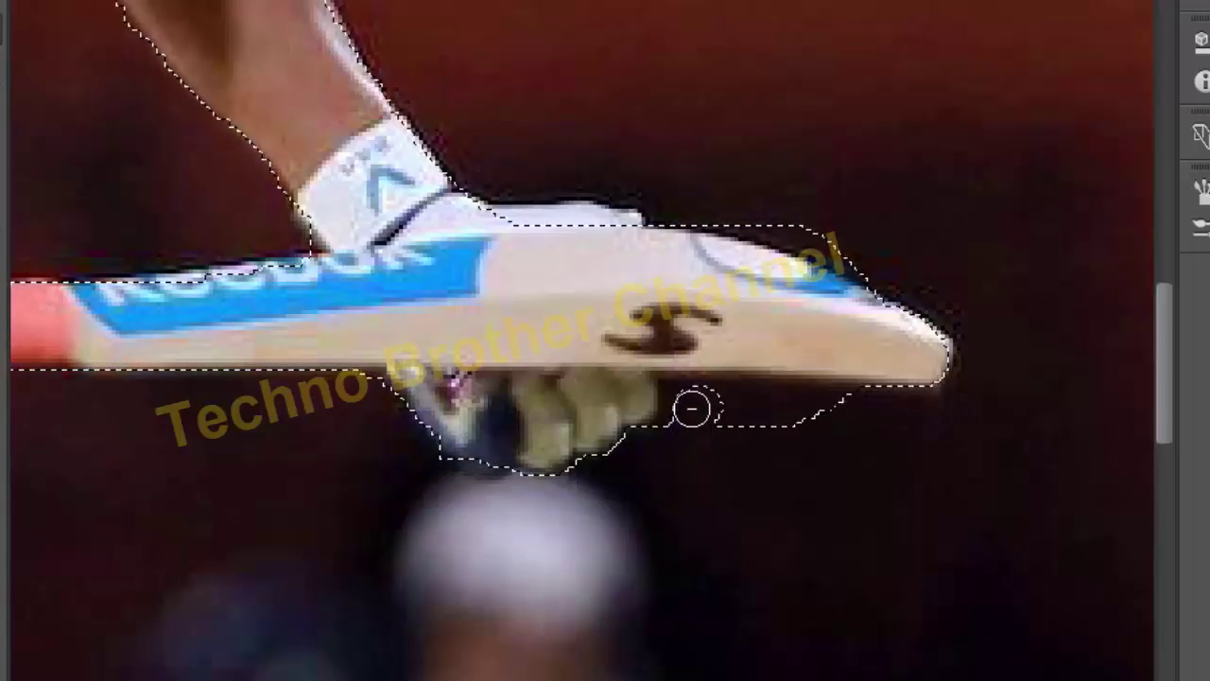
mouse_move(689, 401)
mouse_down()
mouse_move(847, 405)
mouse_move(781, 410)
mouse_move(838, 403)
mouse_up()
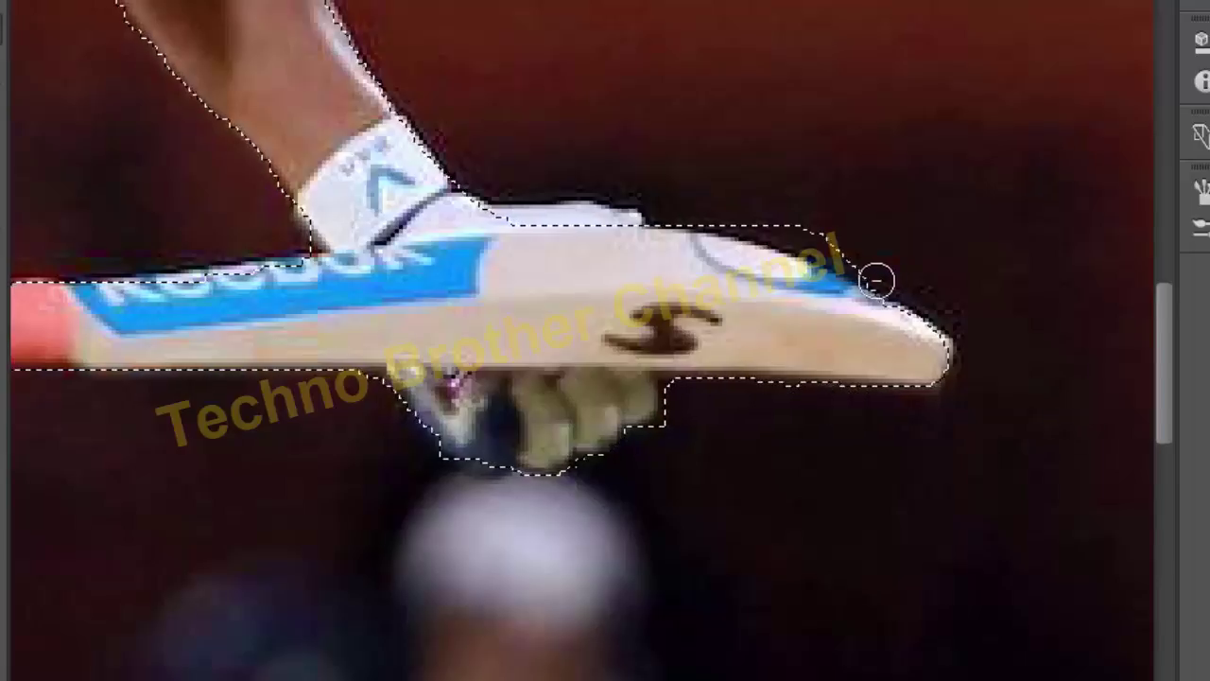
mouse_move(771, 225)
mouse_down()
mouse_move(851, 237)
mouse_move(889, 265)
mouse_move(749, 215)
mouse_up()
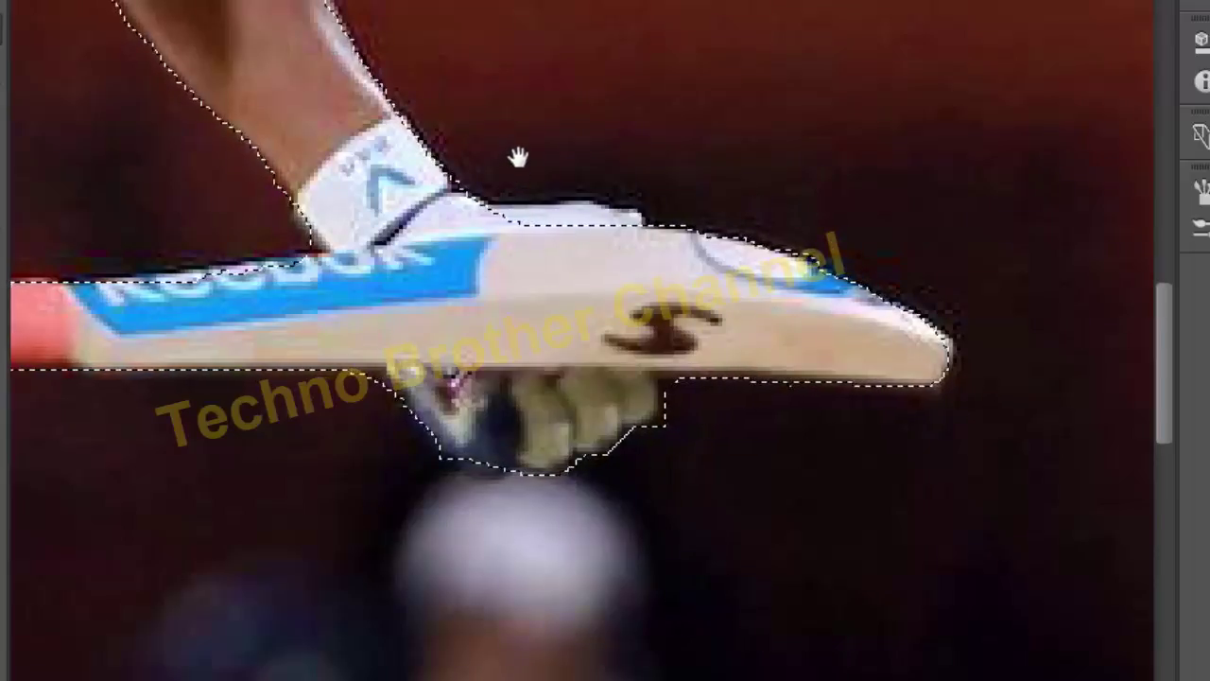
drag(518, 157, 586, 462)
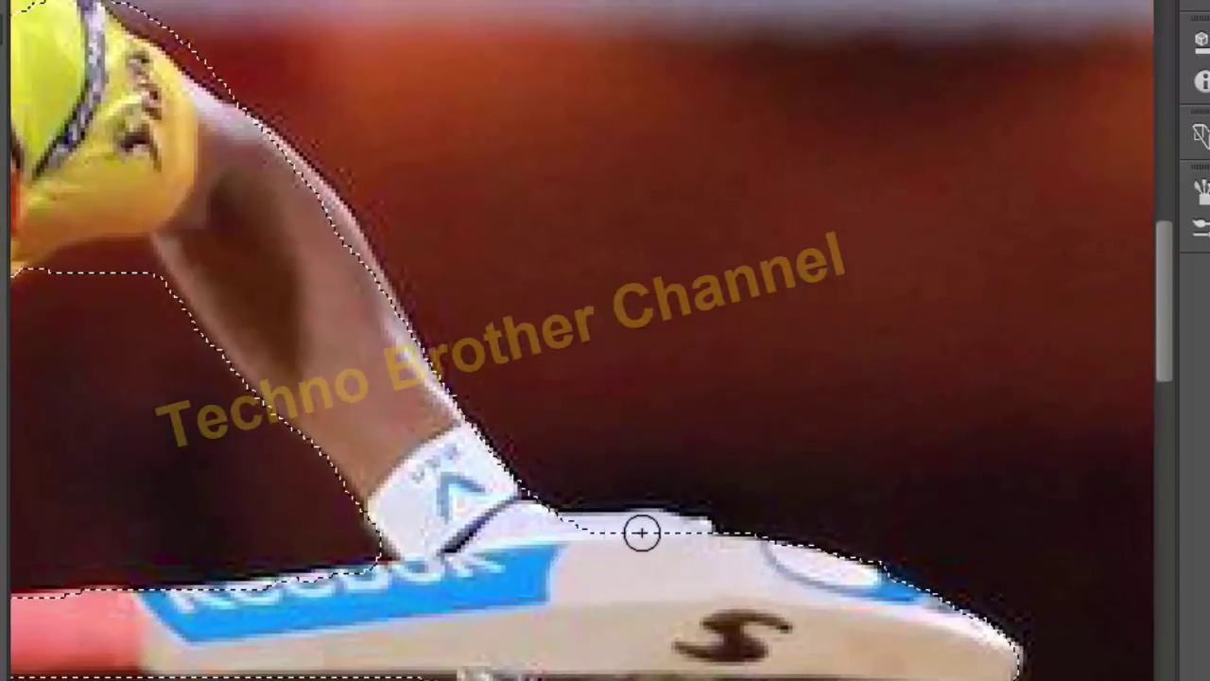
drag(626, 527, 670, 524)
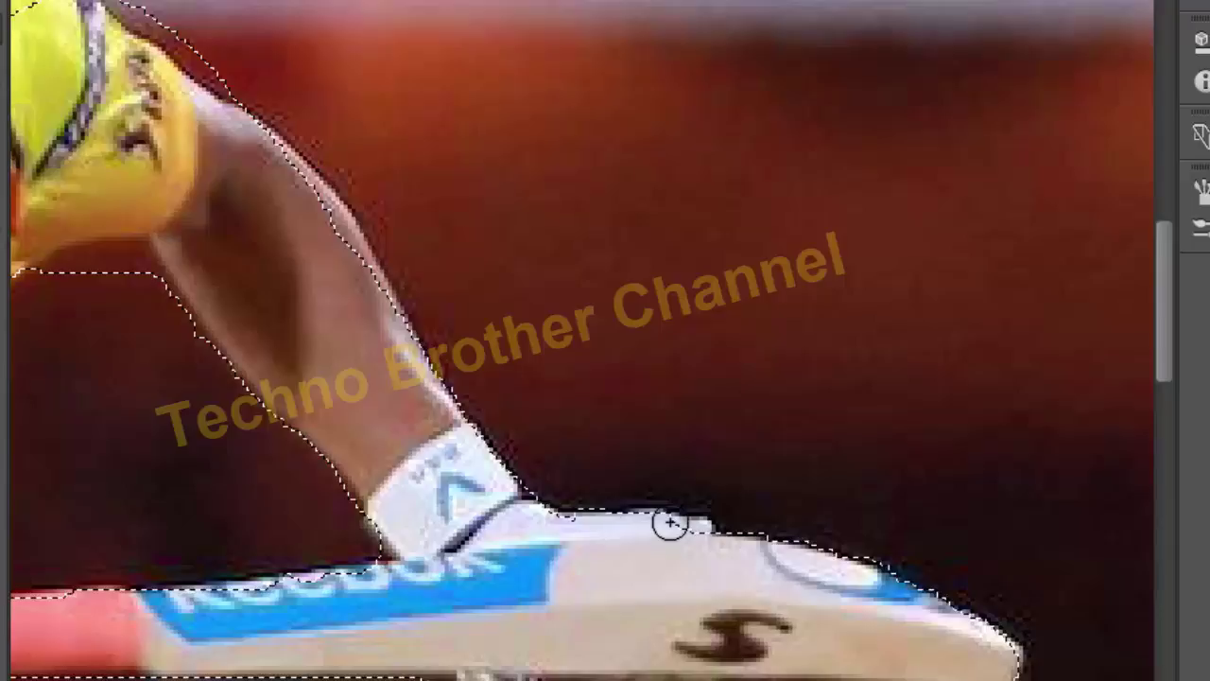
click(670, 523)
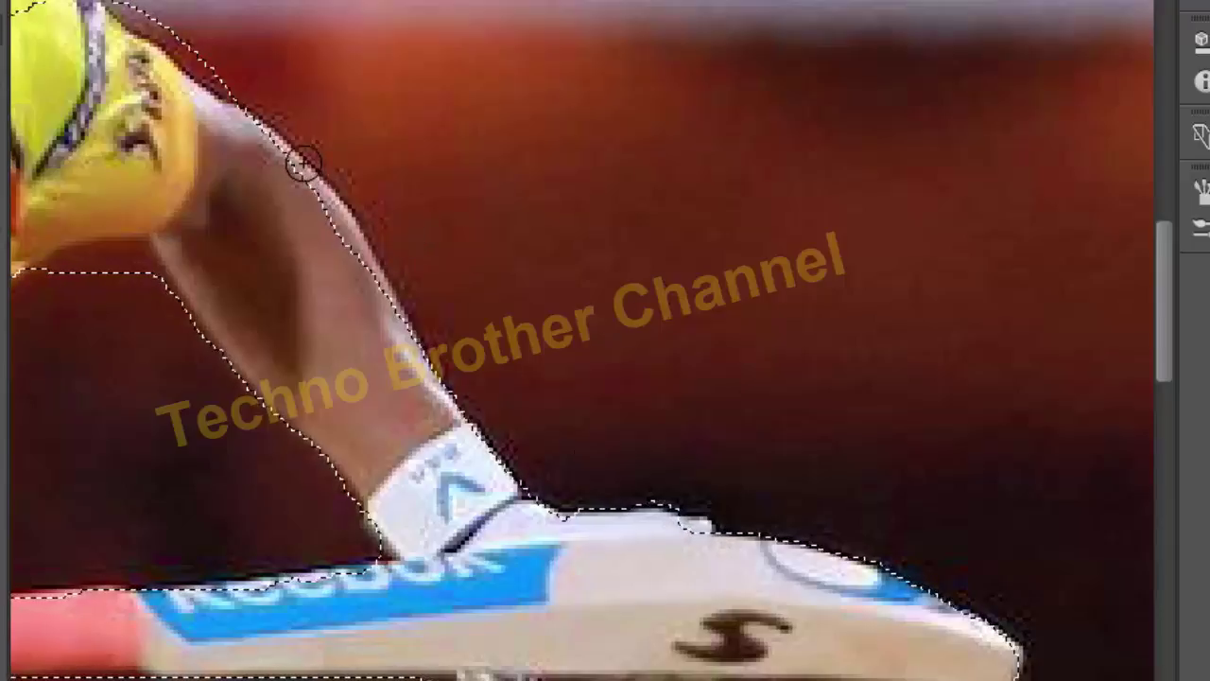
- Fit the selection edge to the arm, yellow sleeve and top of the shoulder
mouse_move(291, 166)
mouse_down()
mouse_move(343, 216)
mouse_move(365, 290)
mouse_up()
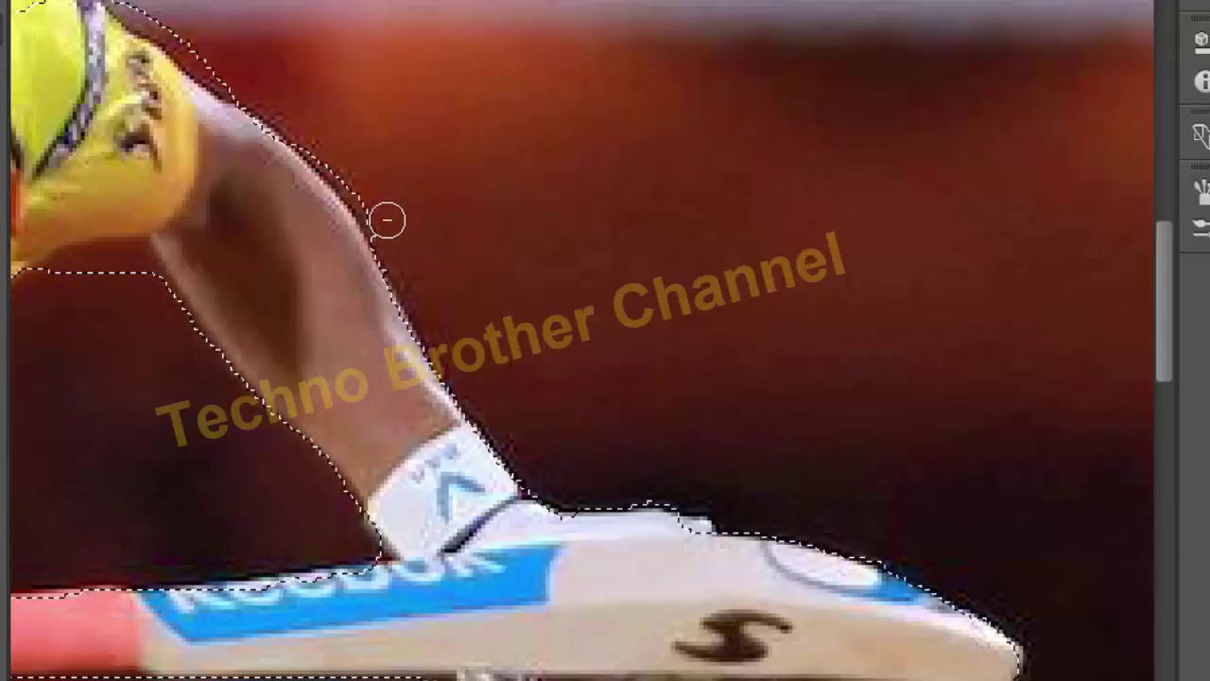
mouse_move(367, 193)
mouse_down()
mouse_move(292, 121)
mouse_move(170, 42)
mouse_up()
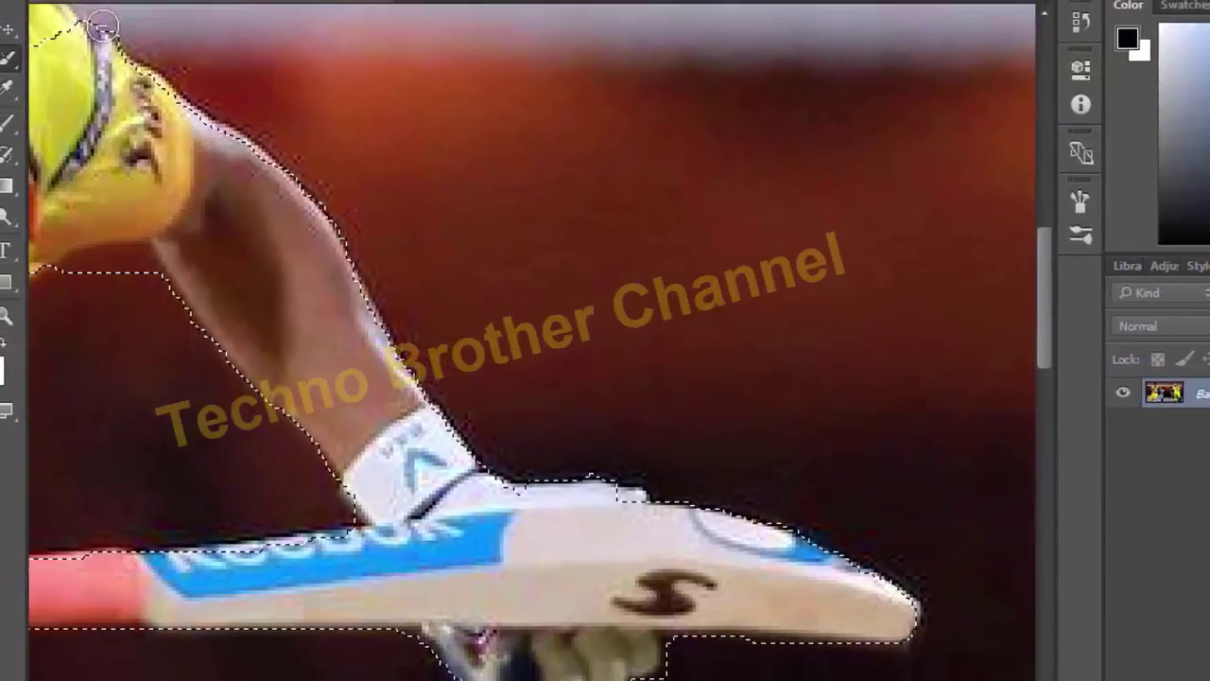
drag(75, 270, 146, 268)
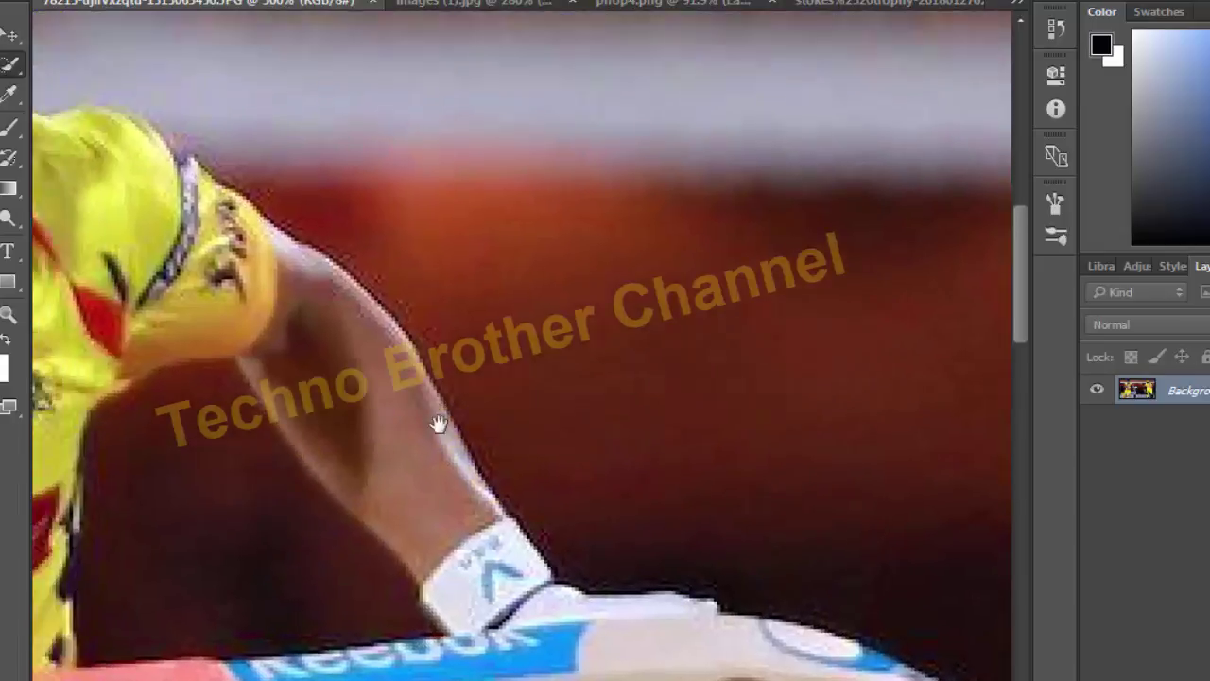
drag(343, 357, 570, 605)
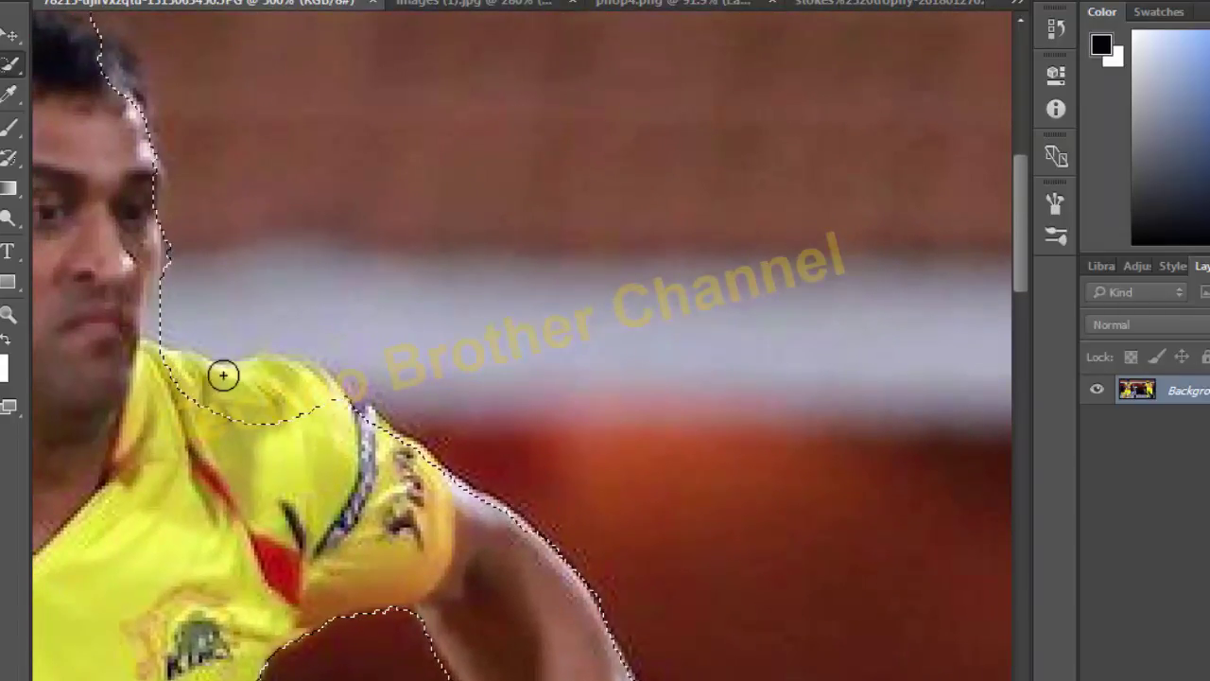
mouse_move(288, 376)
mouse_down()
mouse_move(319, 393)
mouse_move(249, 410)
mouse_move(162, 368)
mouse_up()
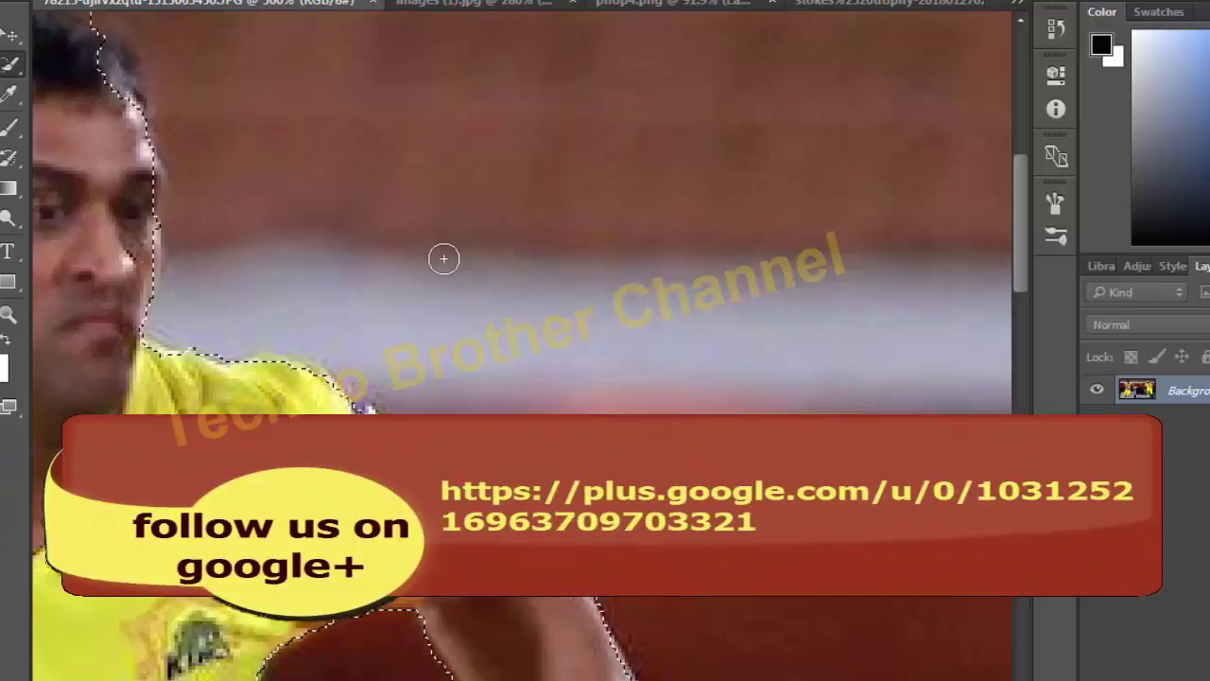
- Trim background above the hairline and add the ear, excluding extra neck area
drag(103, 46, 124, 81)
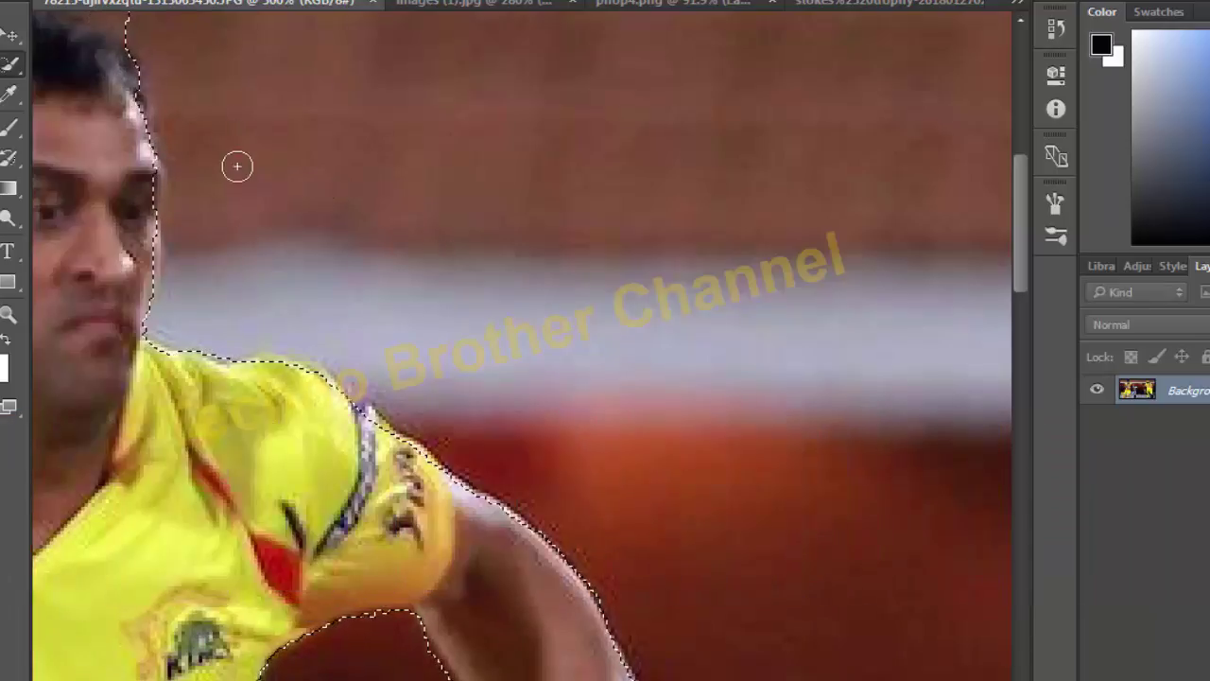
drag(293, 262, 437, 441)
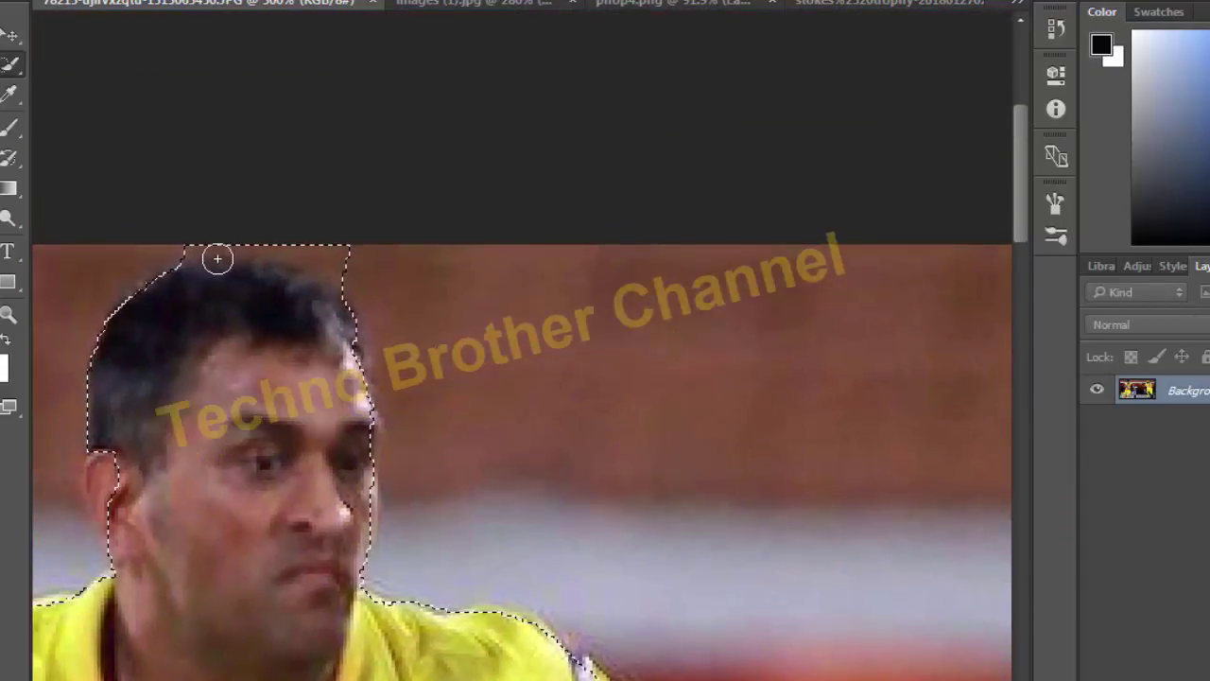
drag(221, 256, 198, 248)
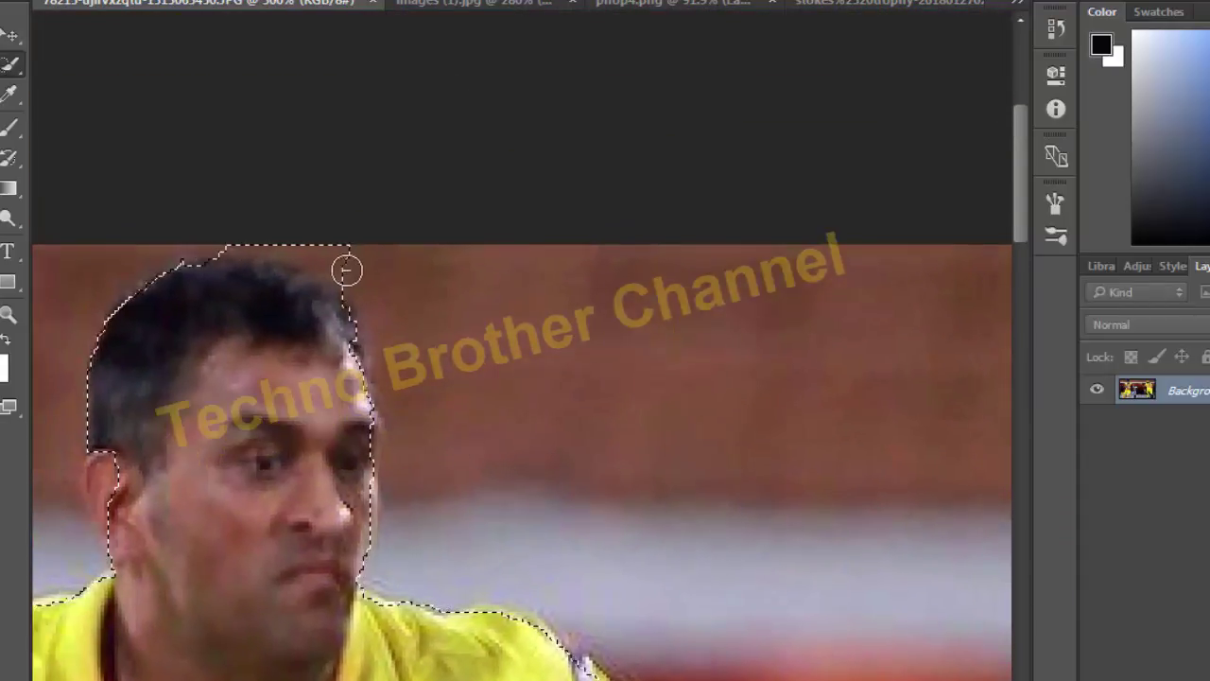
drag(346, 271, 345, 293)
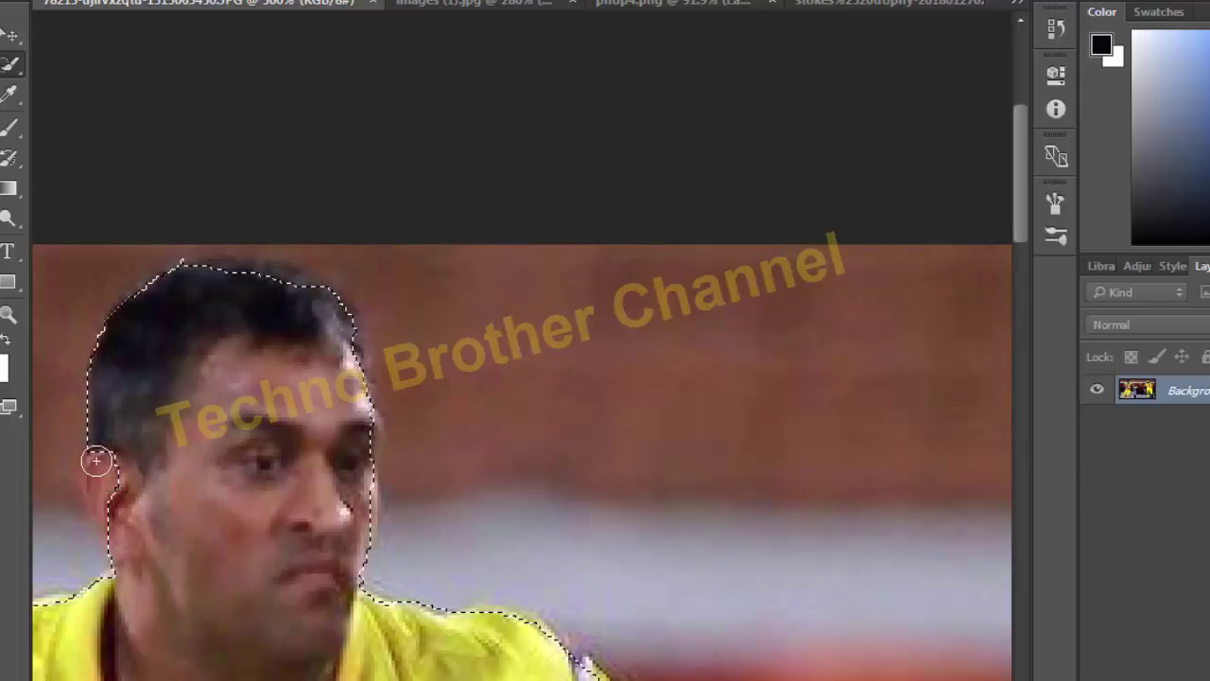
drag(99, 512, 106, 532)
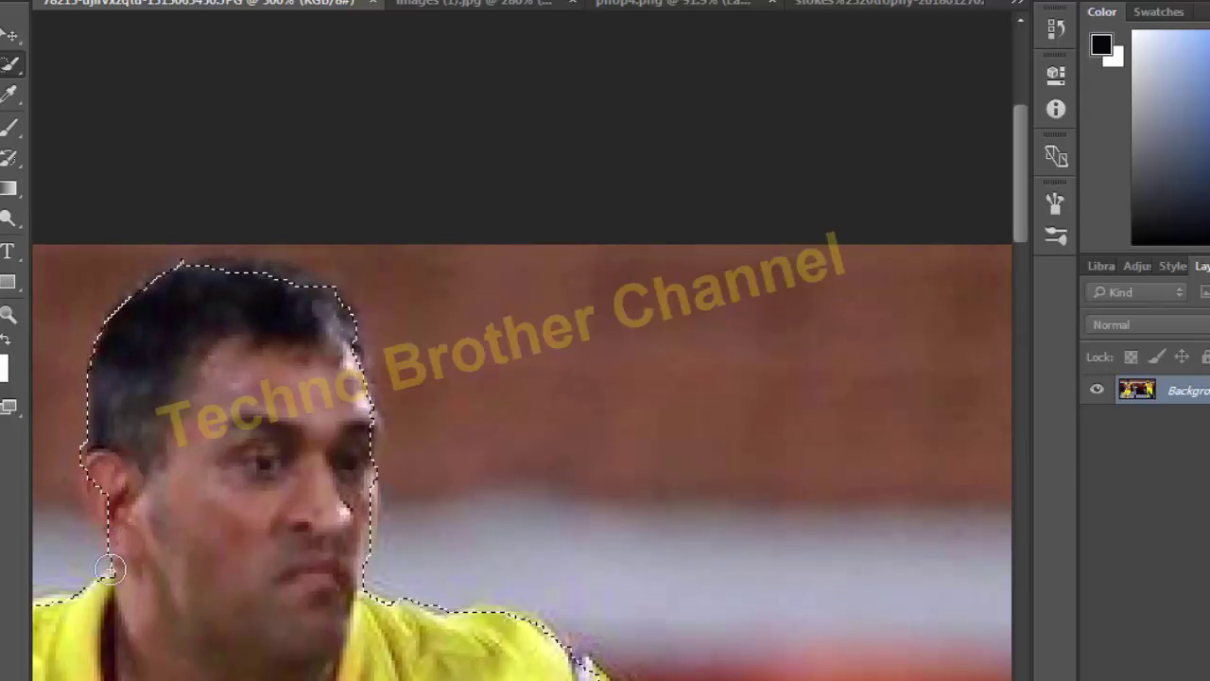
click(110, 568)
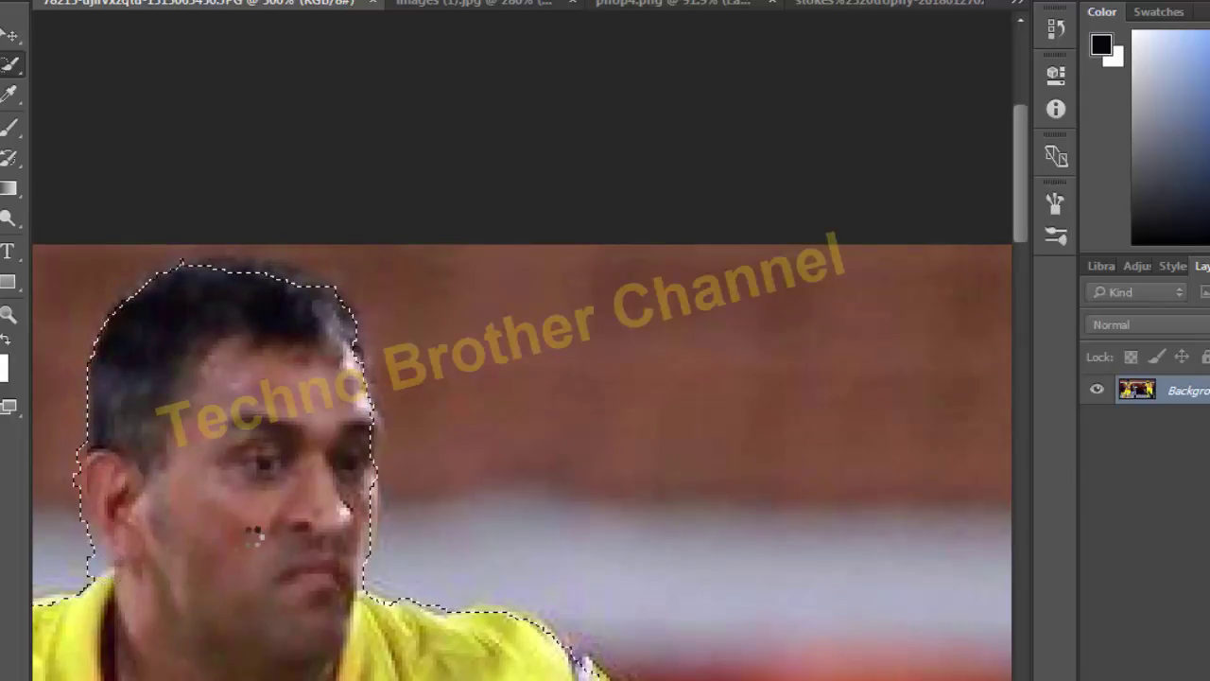
alt+click(94, 559)
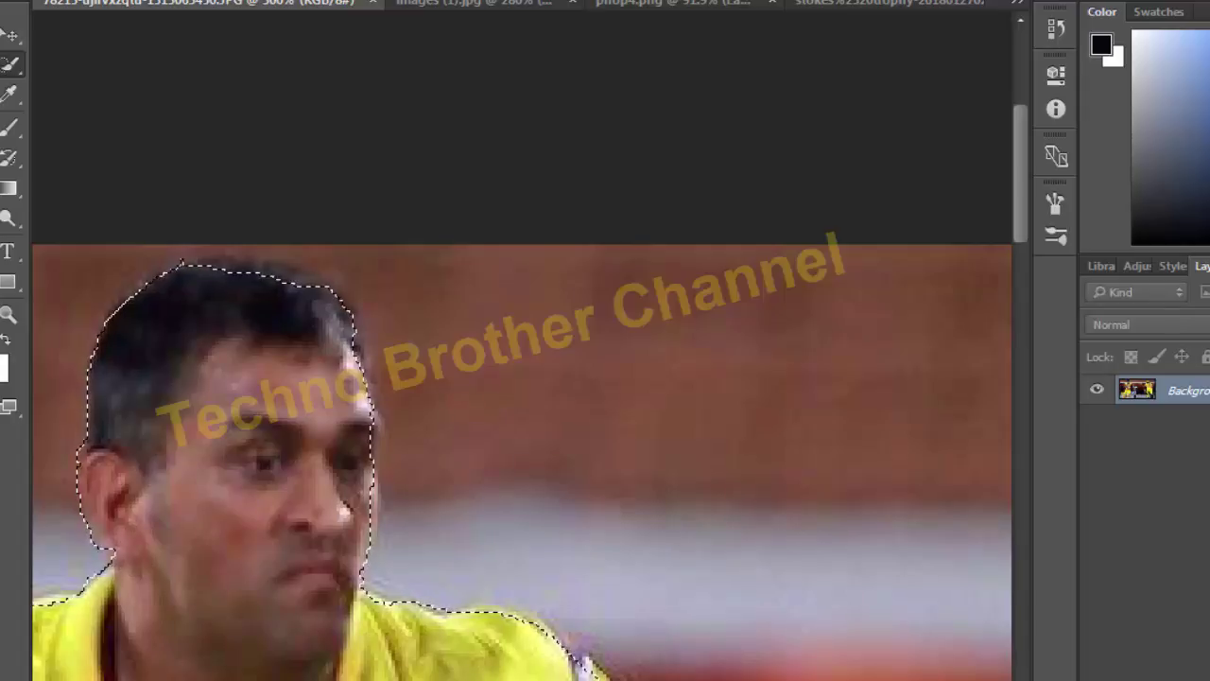
- Subtract background above and to the right of the number-3 batsman's helmet
scroll(520, 463, right, 5)
scroll(519, 463, right, 5)
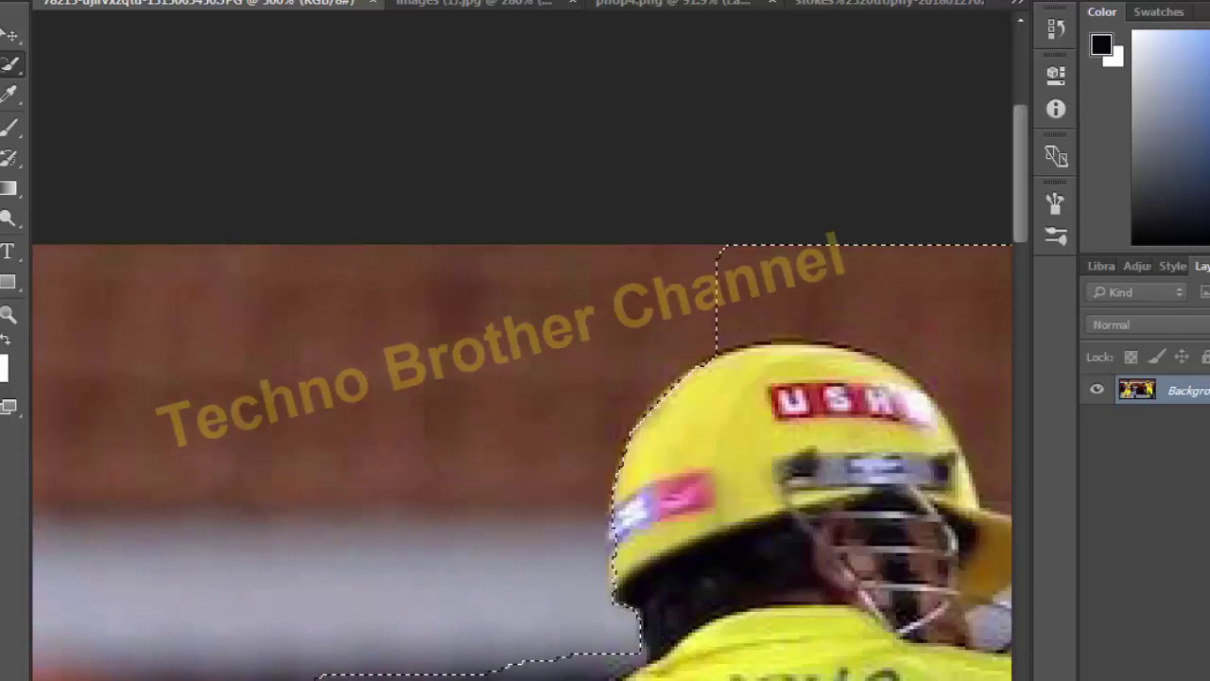
scroll(839, 564, left, 1)
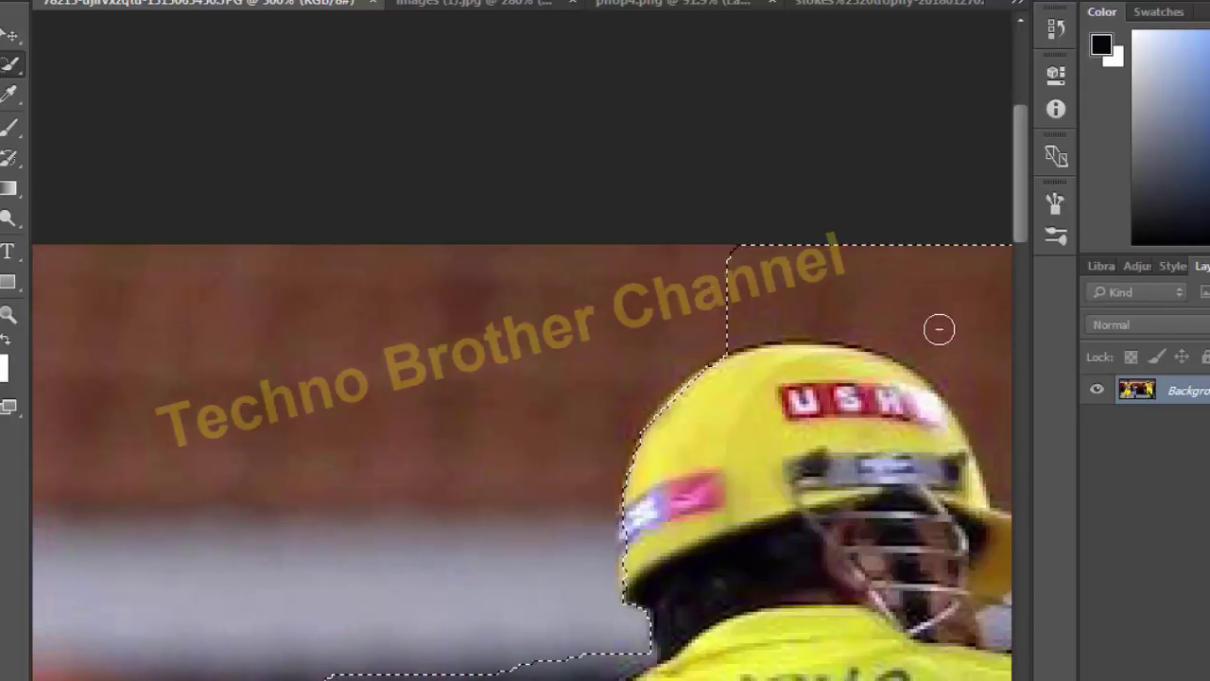
drag(953, 330, 759, 315)
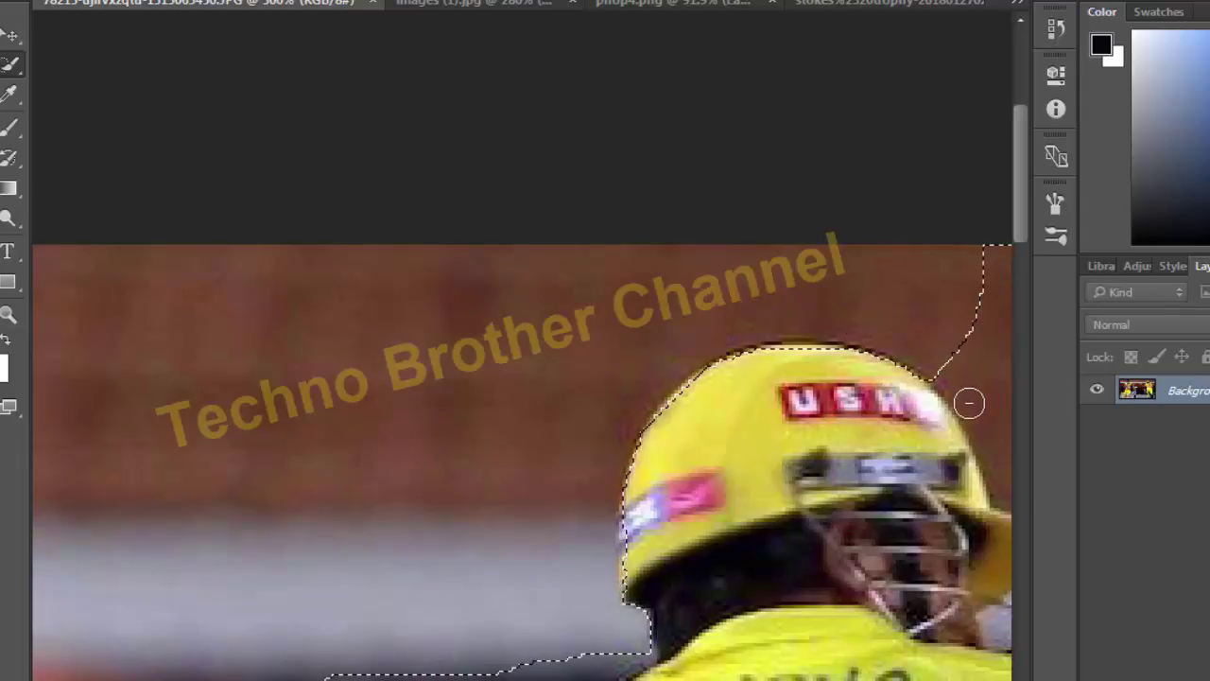
drag(969, 403, 983, 444)
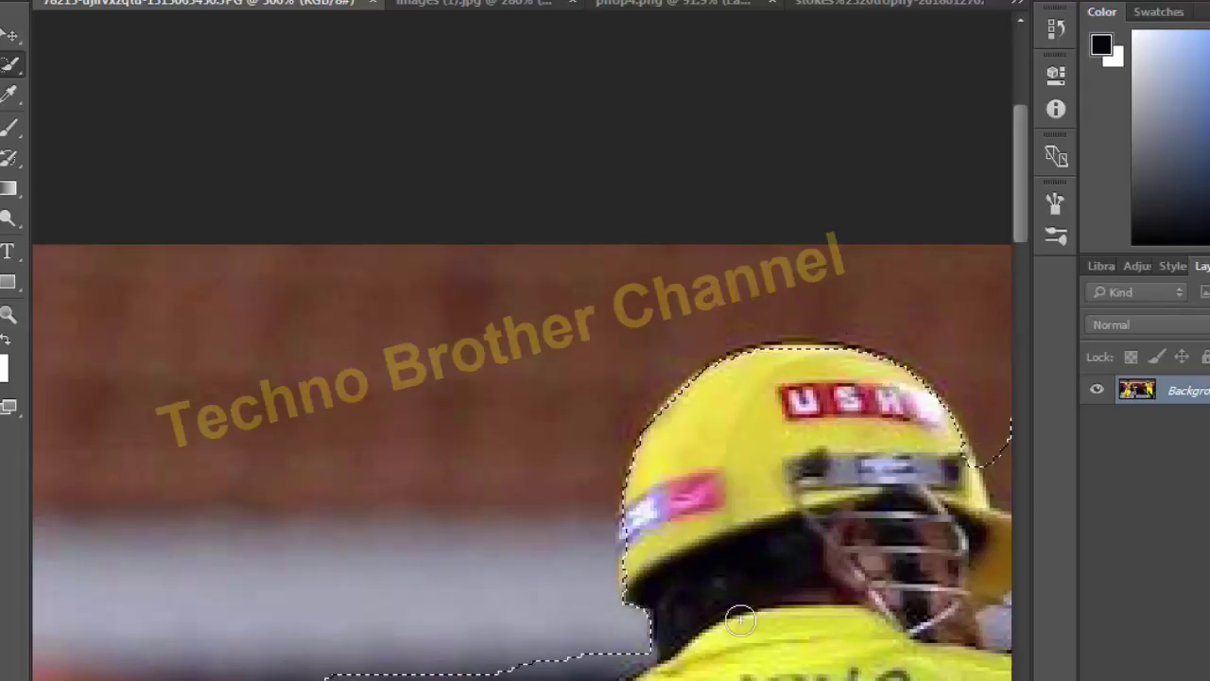
drag(725, 565, 720, 512)
drag(697, 313, 693, 242)
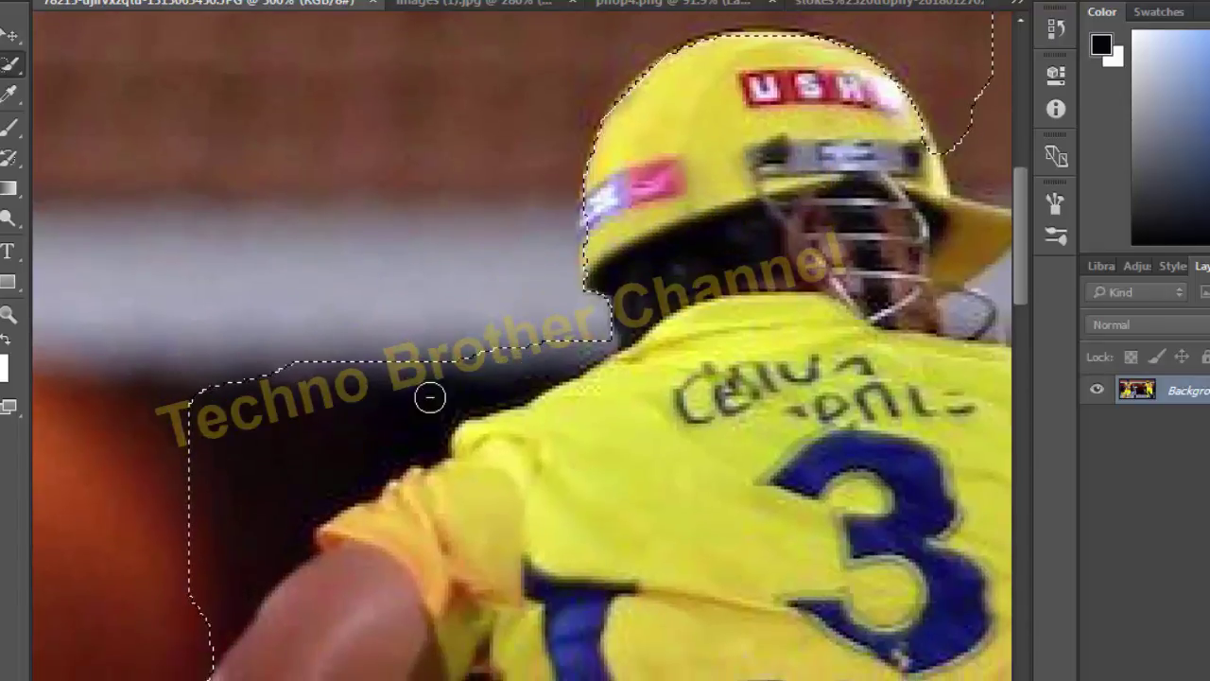
- Trim stray selection along the collar, neck and shoulder
mouse_move(430, 397)
mouse_down()
mouse_move(290, 469)
mouse_move(230, 551)
mouse_up()
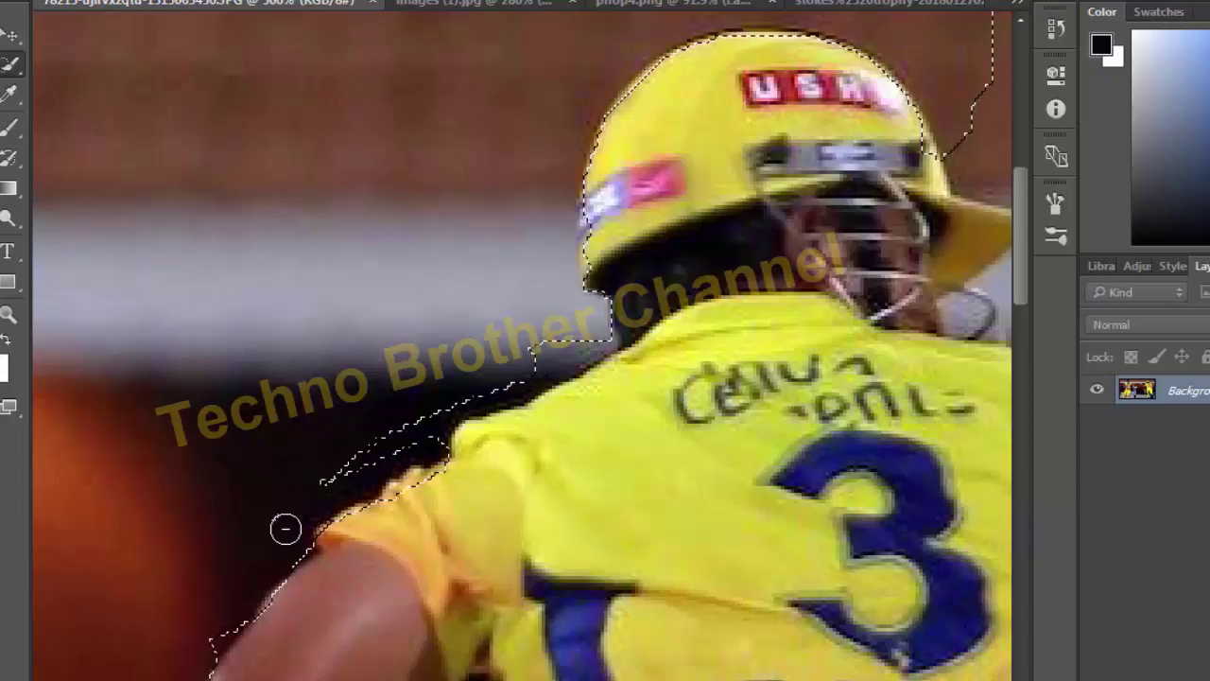
drag(392, 465, 486, 404)
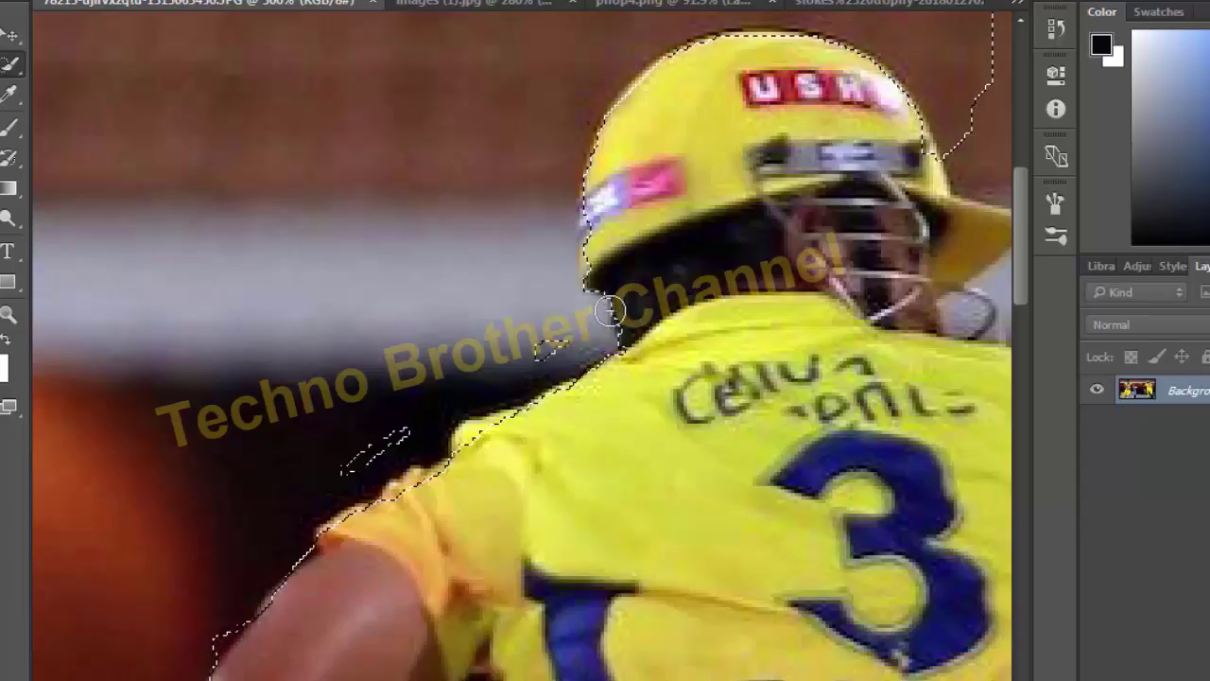
drag(532, 351, 554, 346)
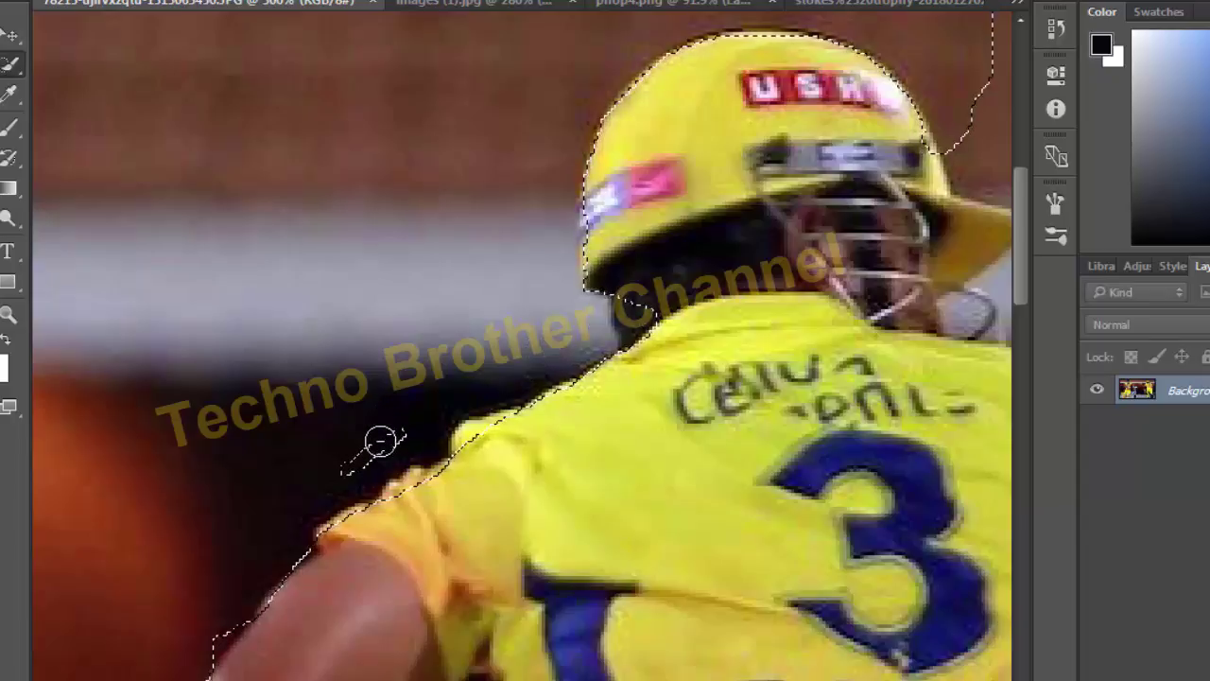
drag(380, 441, 359, 464)
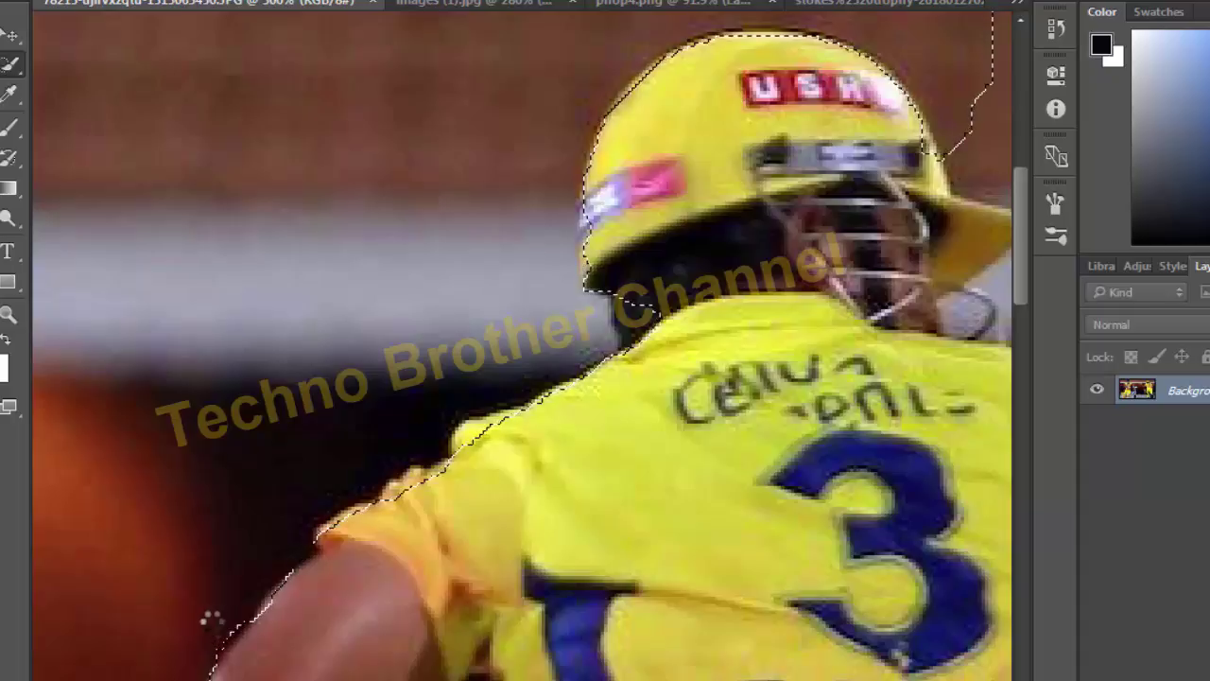
- Cut background beside the helmet brim and alongside the shoulder and arm
mouse_move(921, 123)
mouse_down()
mouse_move(987, 154)
mouse_move(987, 175)
mouse_up()
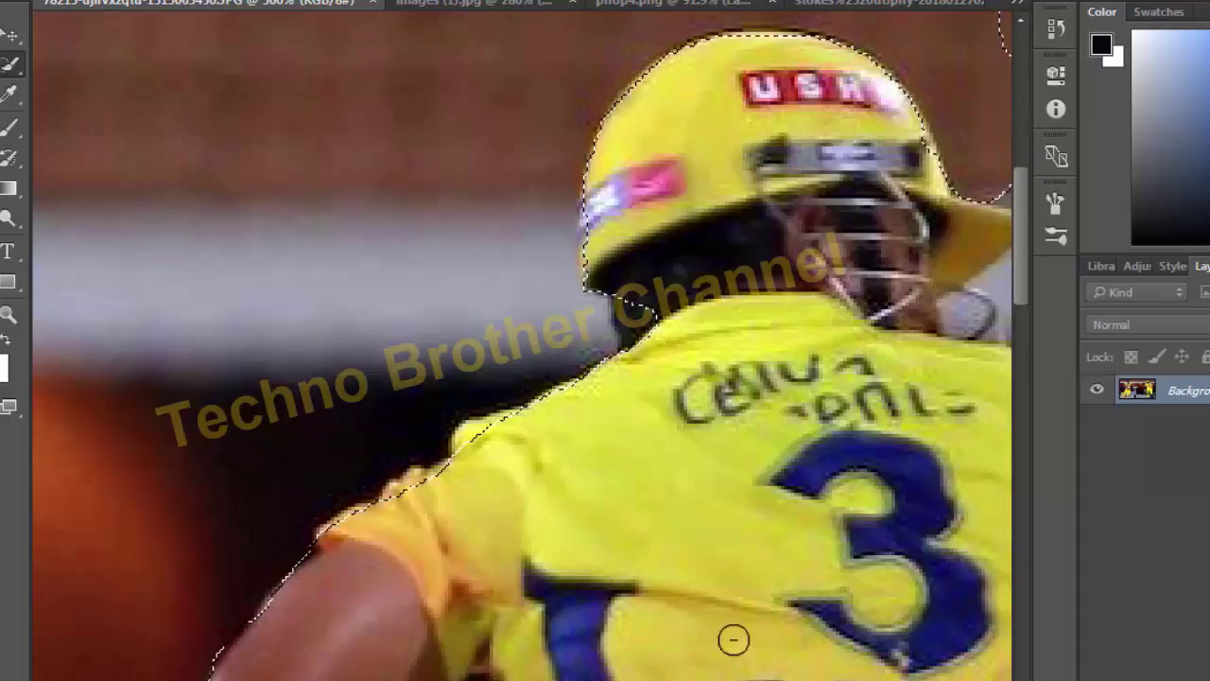
mouse_move(794, 505)
mouse_down()
mouse_move(586, 551)
mouse_move(426, 568)
mouse_up()
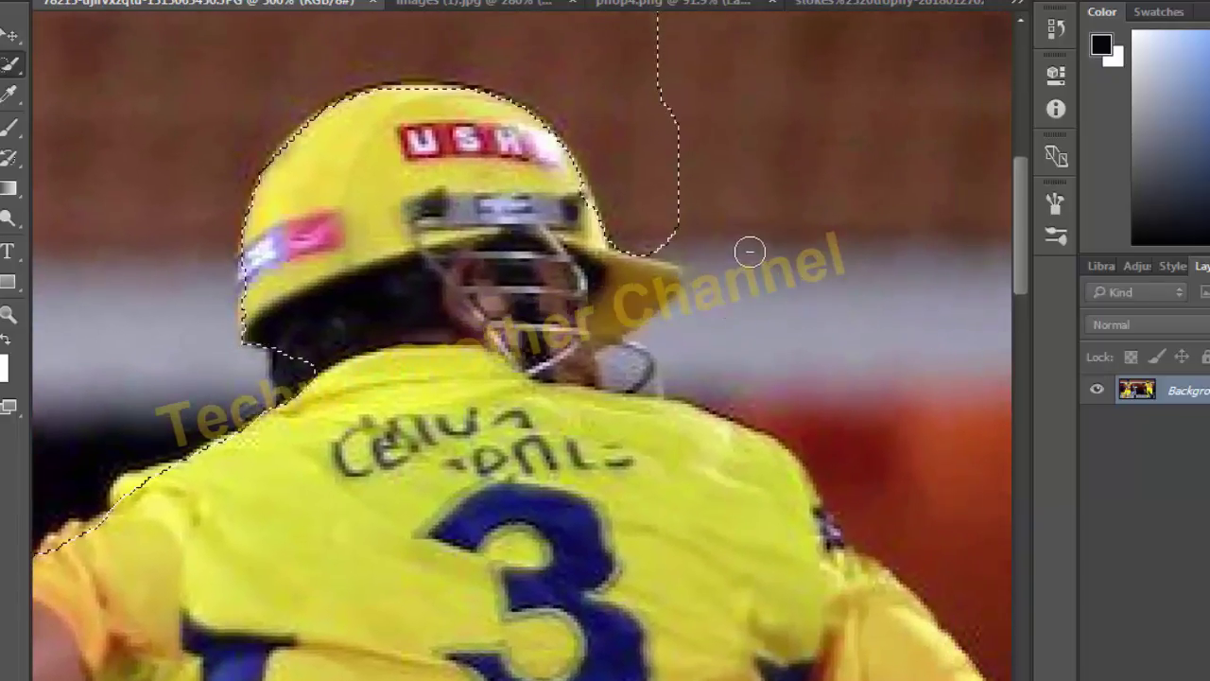
mouse_move(749, 250)
mouse_down()
mouse_move(800, 416)
mouse_move(899, 483)
mouse_move(994, 652)
mouse_move(892, 540)
mouse_move(913, 565)
mouse_move(863, 546)
mouse_up()
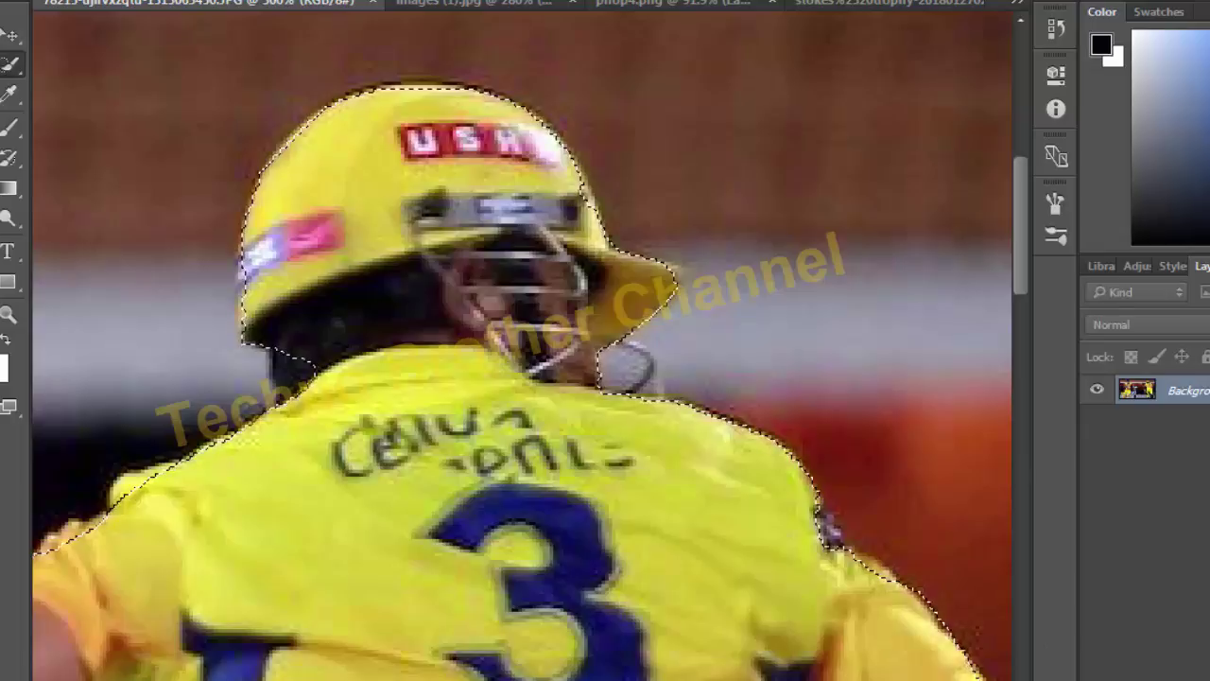
mouse_move(892, 574)
mouse_down()
mouse_move(904, 616)
mouse_move(748, 251)
mouse_up()
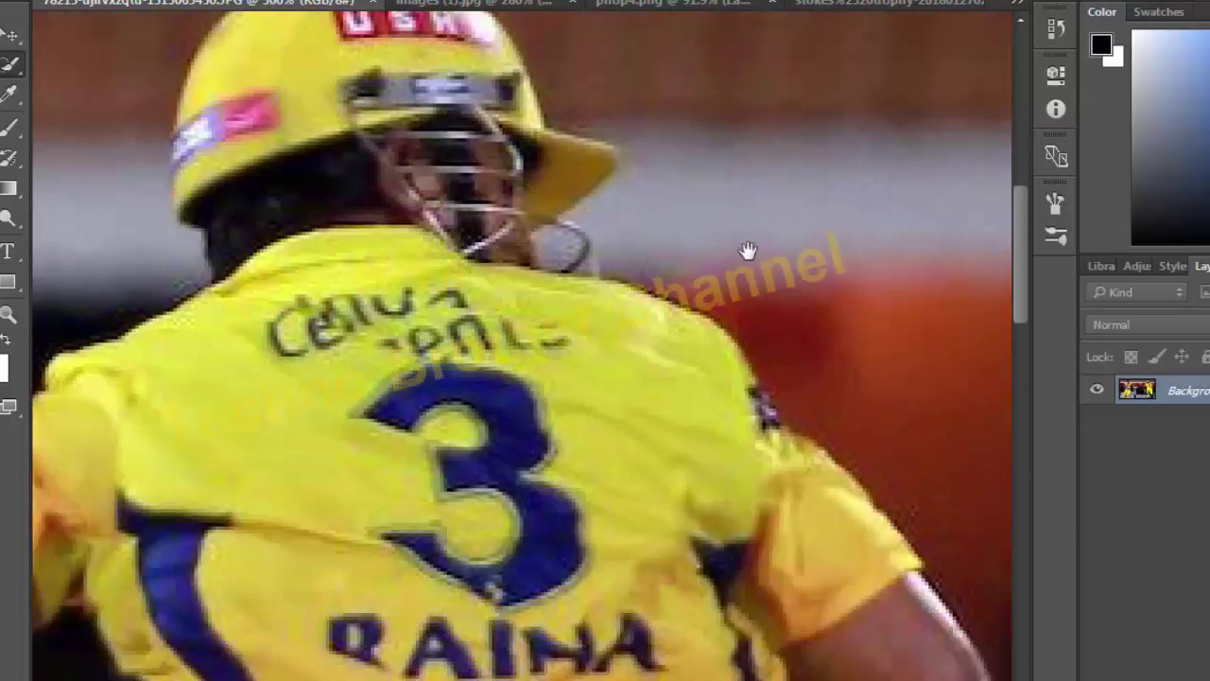
drag(925, 357, 964, 637)
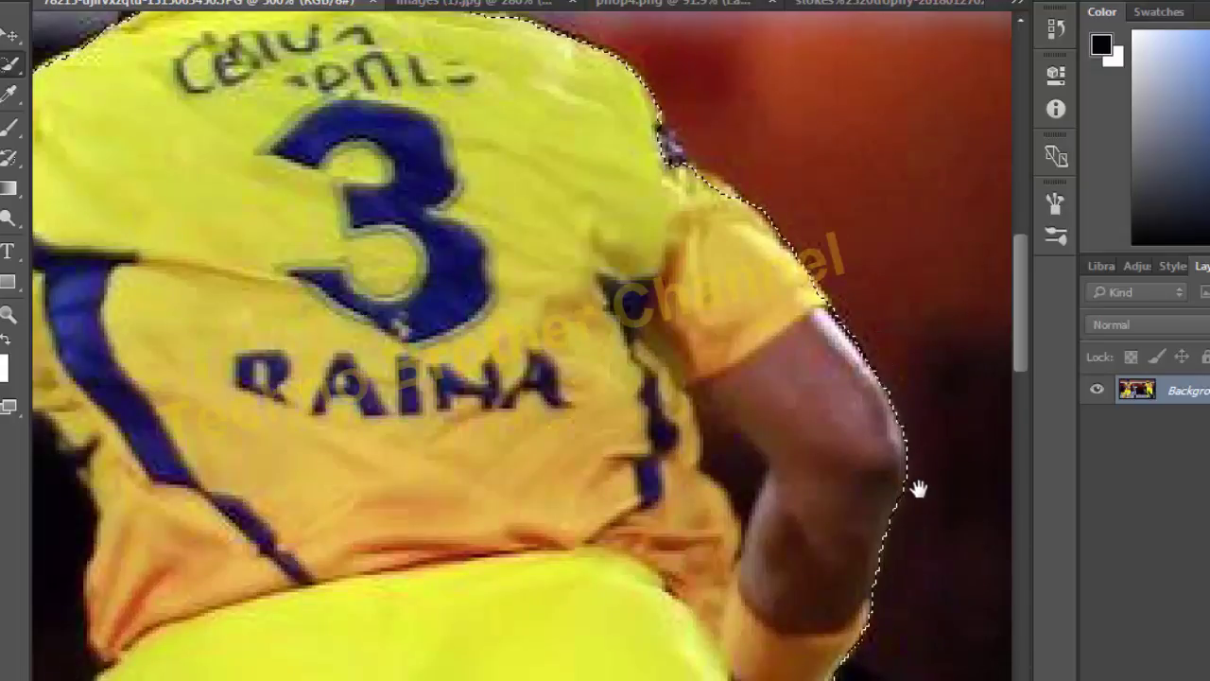
- Remove the background bulge beside the number-3 batsman's leg pads
scroll(917, 486, down, 3)
scroll(939, 252, down, 2)
scroll(967, 340, down, 1)
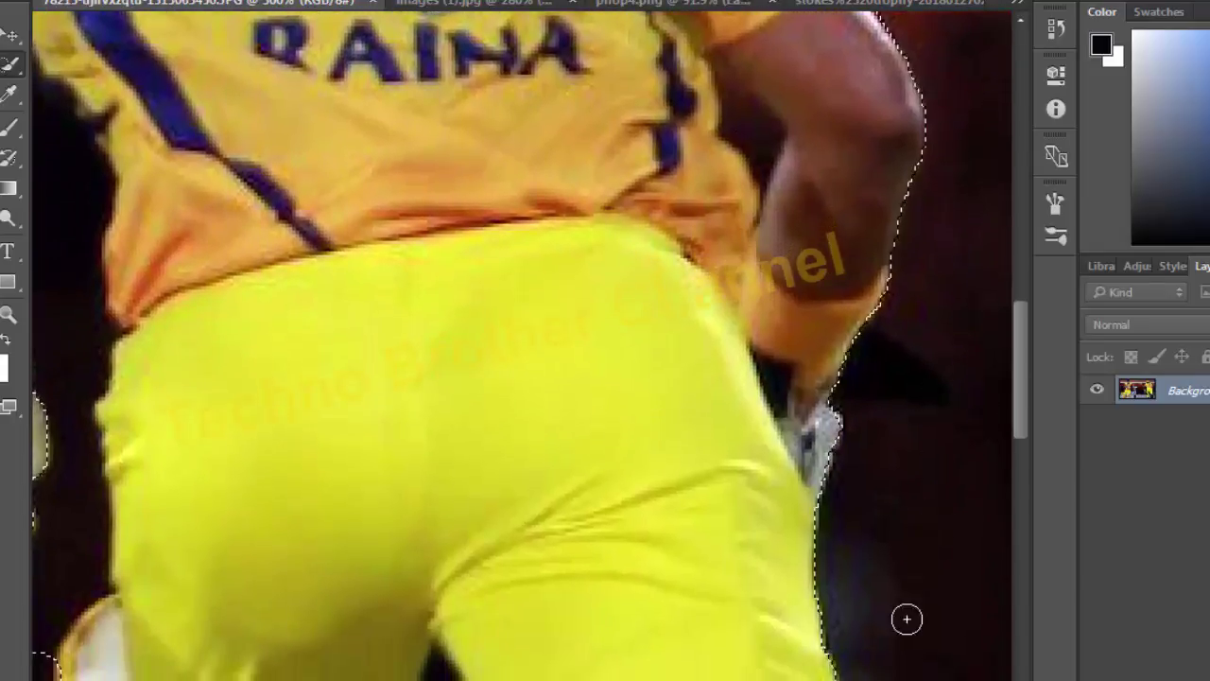
drag(916, 614, 932, 122)
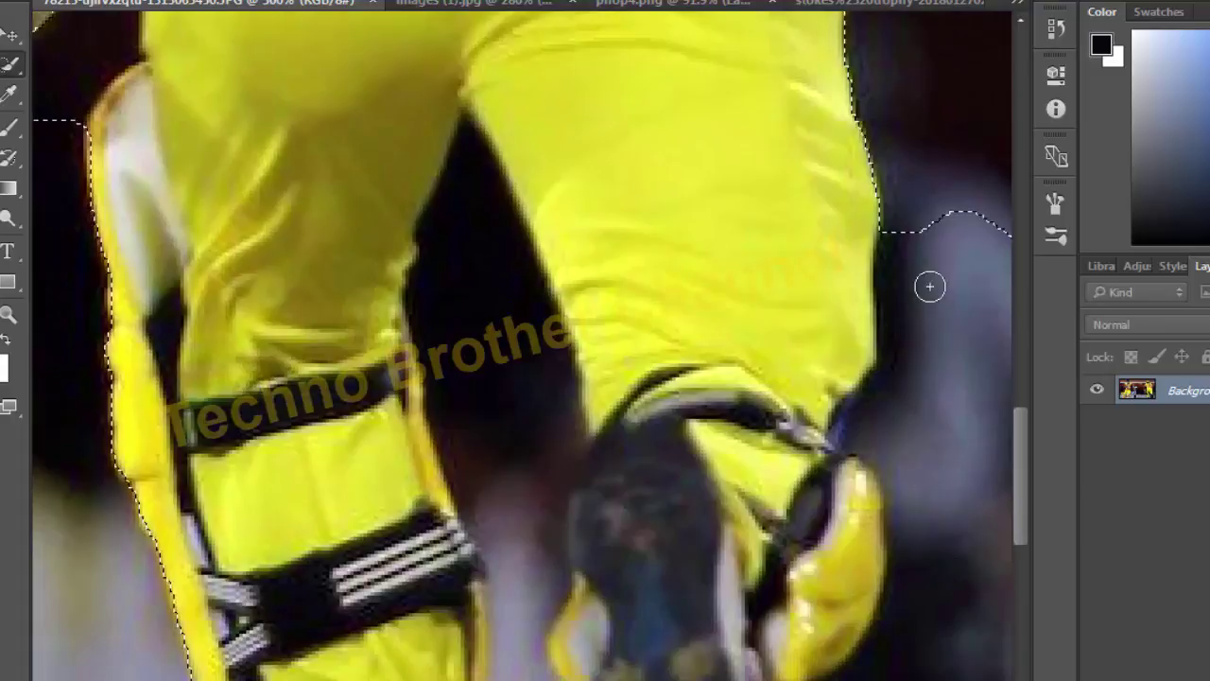
drag(945, 233, 953, 650)
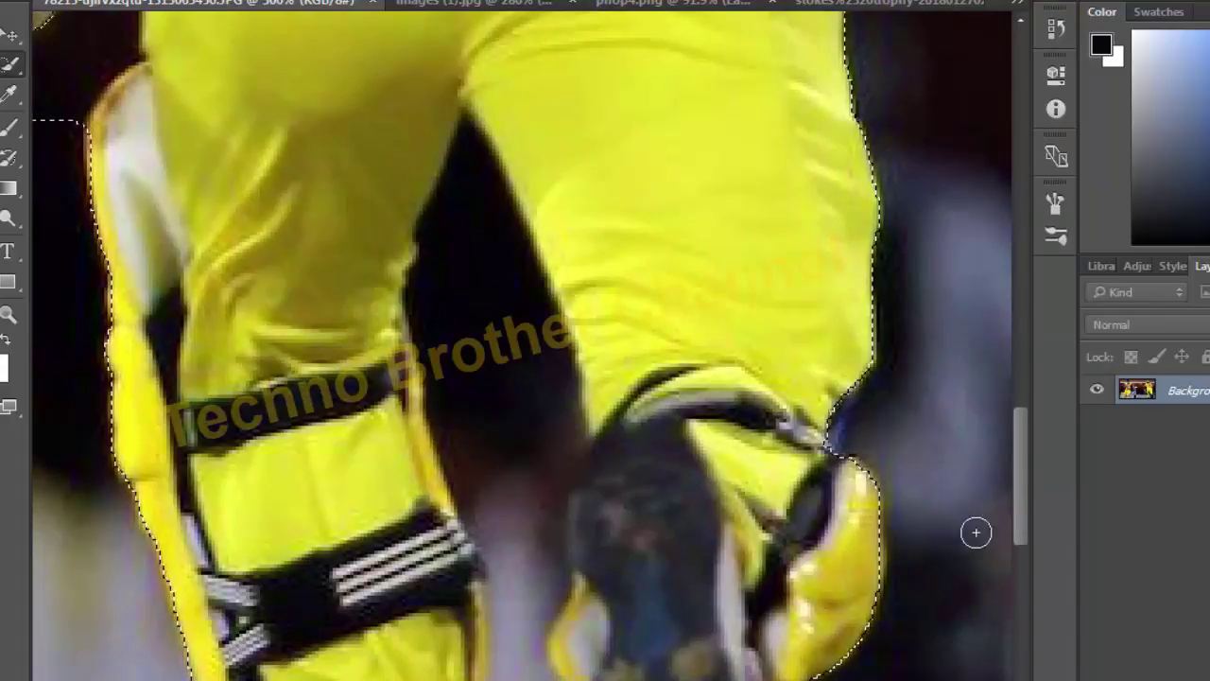
- Exclude the grey gap between leg and boot and pull the edge in along the pad
drag(804, 521, 775, 229)
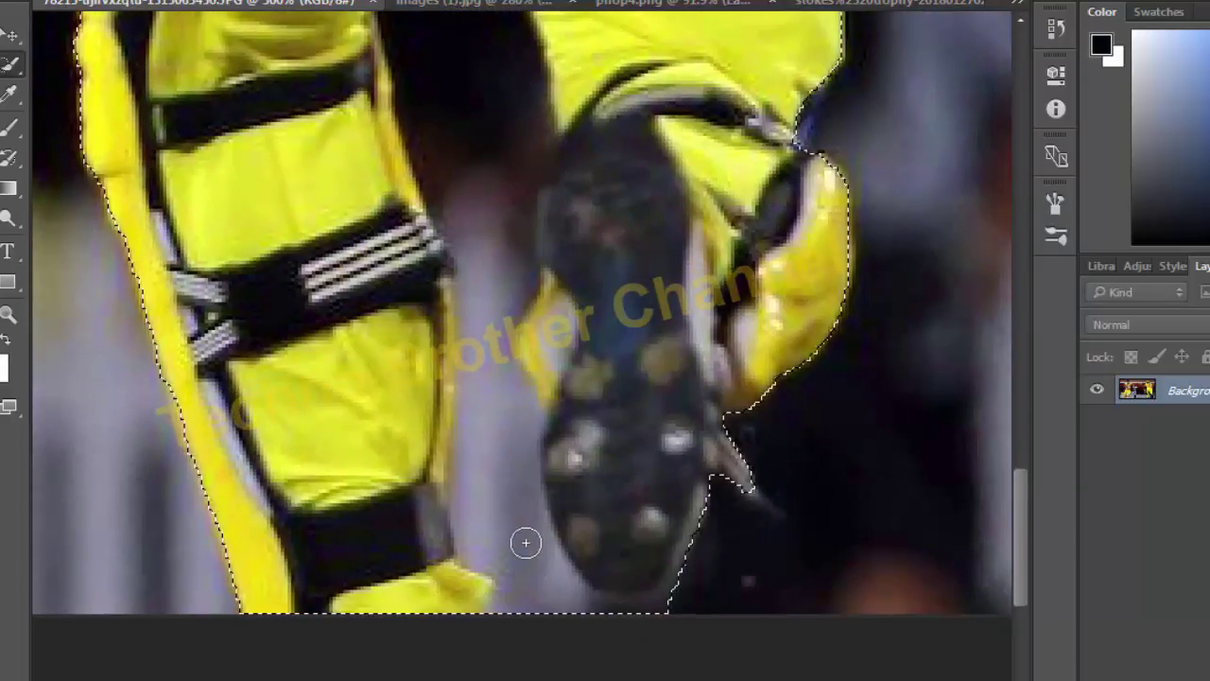
click(487, 215)
drag(513, 570, 532, 601)
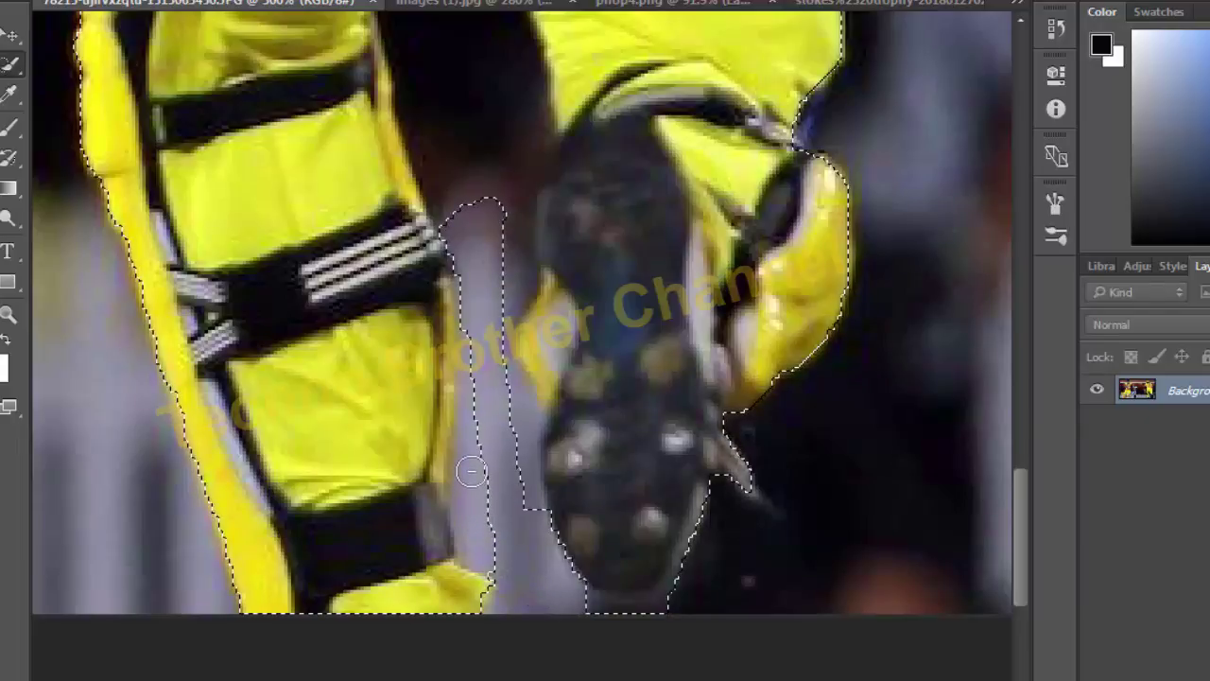
drag(471, 471, 478, 461)
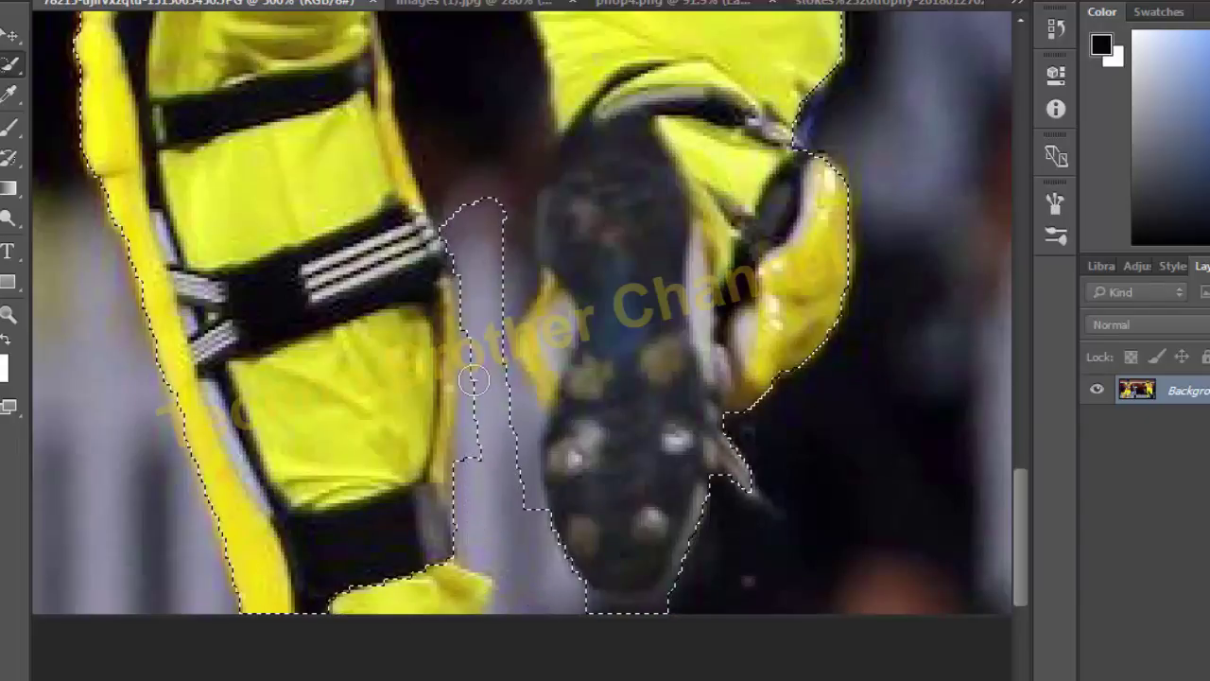
mouse_move(473, 402)
mouse_down()
mouse_move(472, 468)
mouse_move(516, 465)
mouse_move(508, 378)
mouse_move(548, 505)
mouse_move(525, 416)
mouse_move(499, 49)
mouse_move(479, 53)
mouse_up()
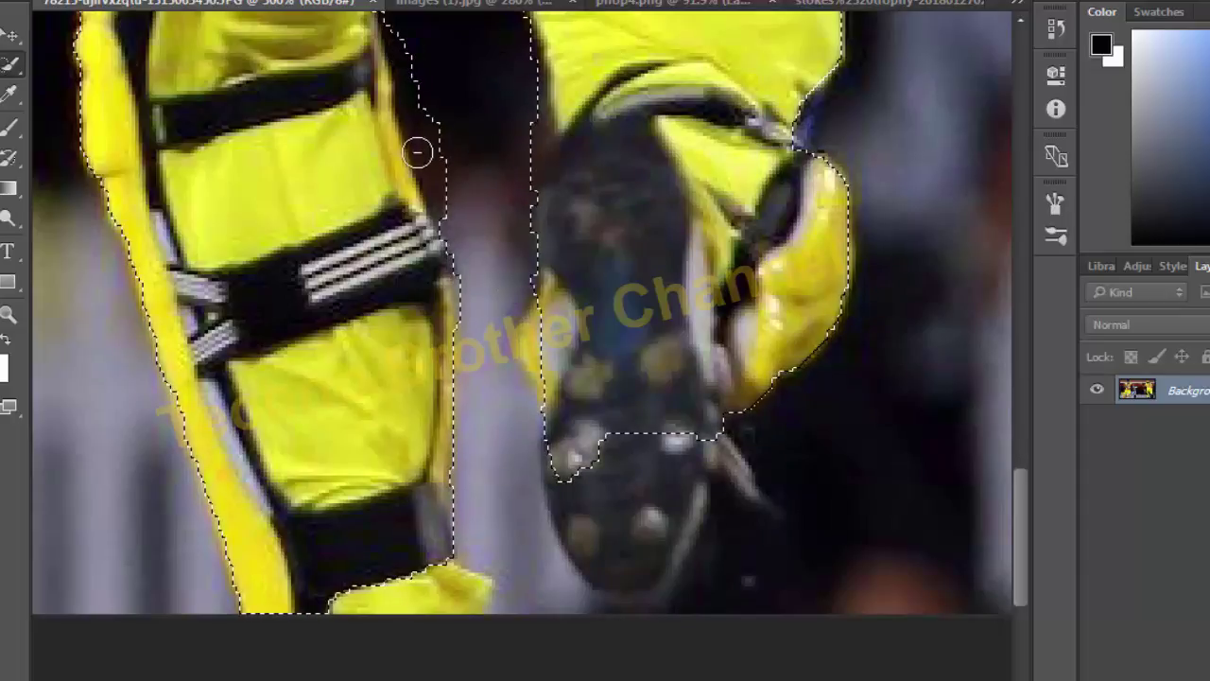
drag(416, 152, 443, 218)
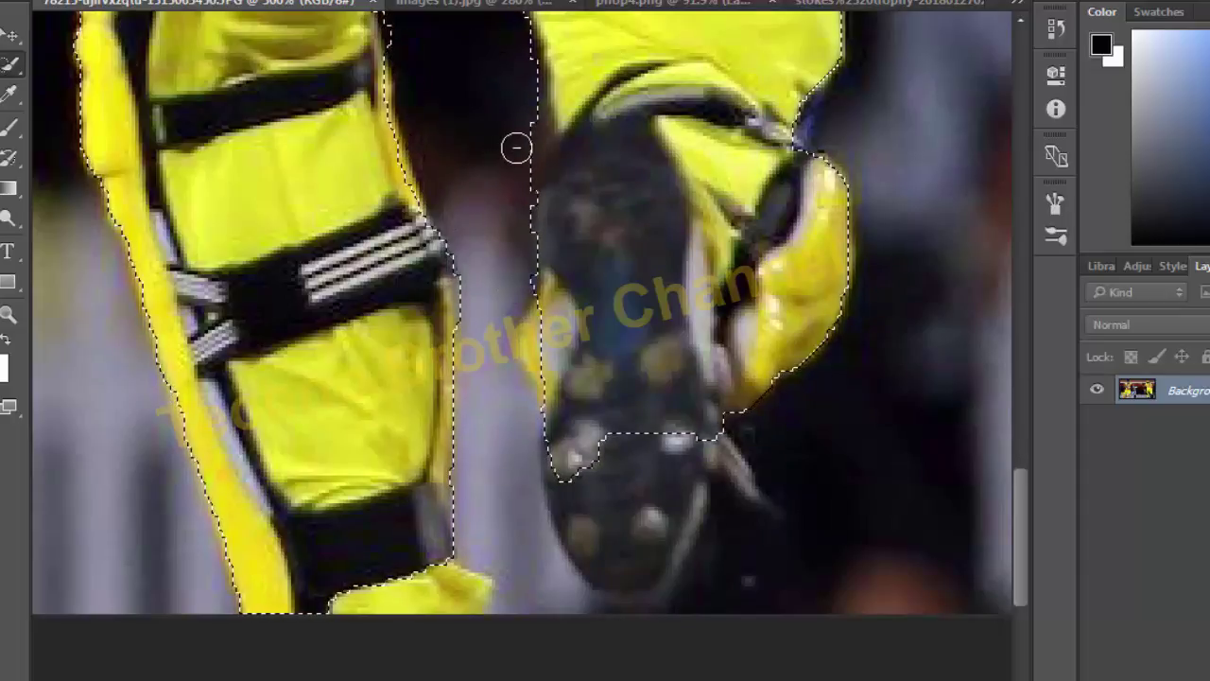
mouse_move(516, 148)
mouse_down()
mouse_move(527, 119)
mouse_move(535, 157)
mouse_up()
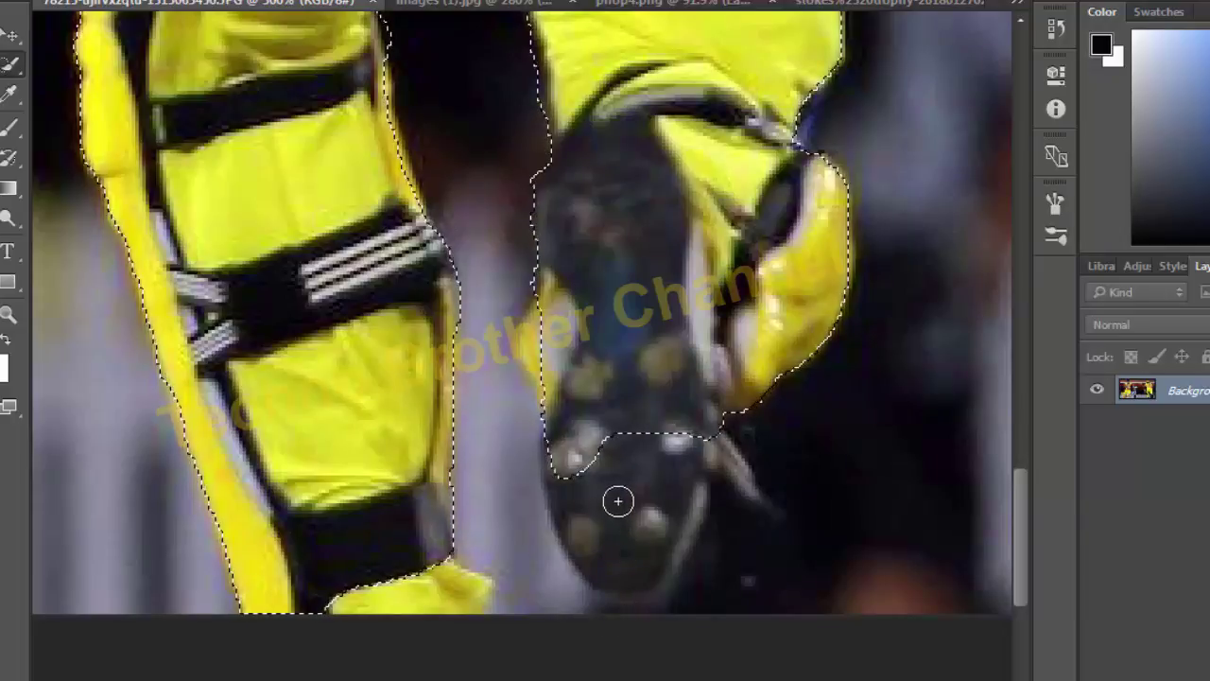
- Add the boot sole and knee pad's bottom edge, then trim the boot's lower left edge
mouse_move(629, 560)
mouse_down()
mouse_move(621, 529)
mouse_move(576, 501)
mouse_up()
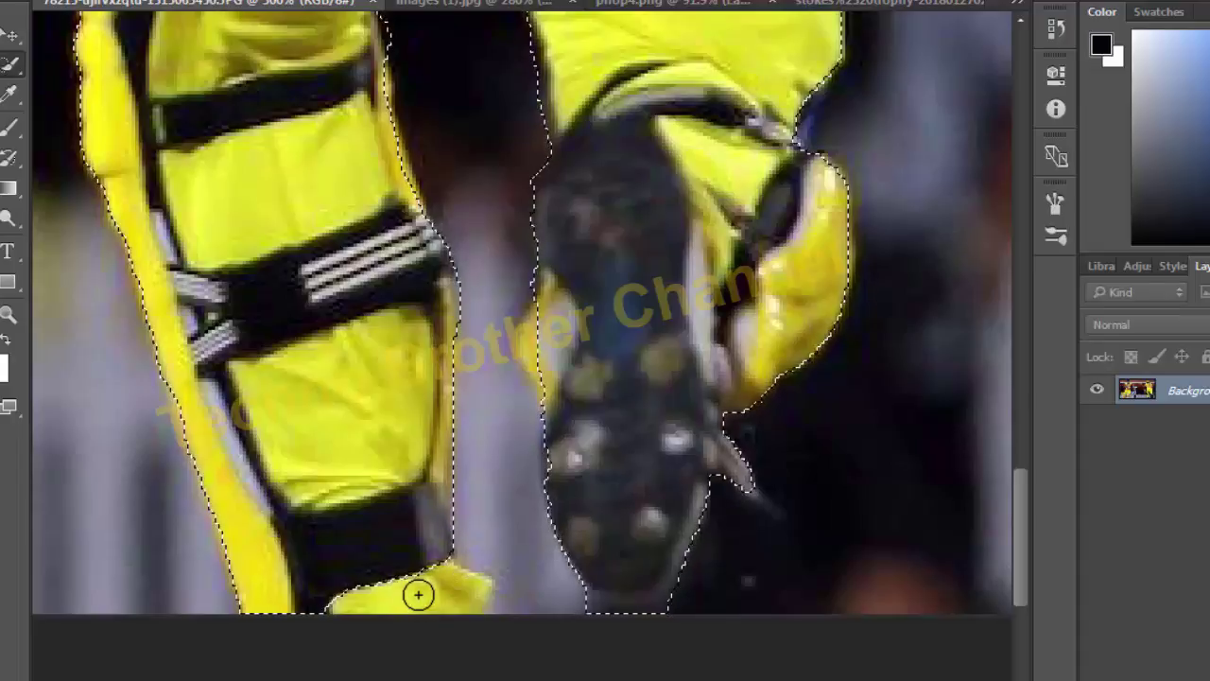
drag(419, 595, 481, 580)
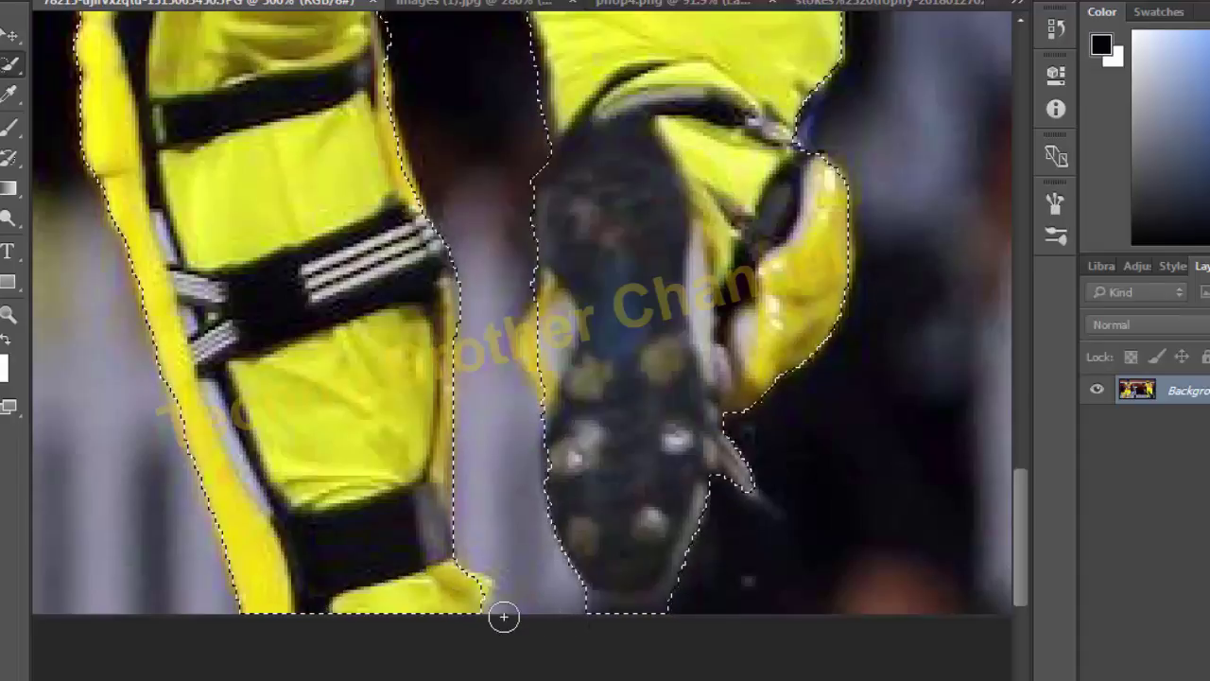
drag(562, 556, 567, 441)
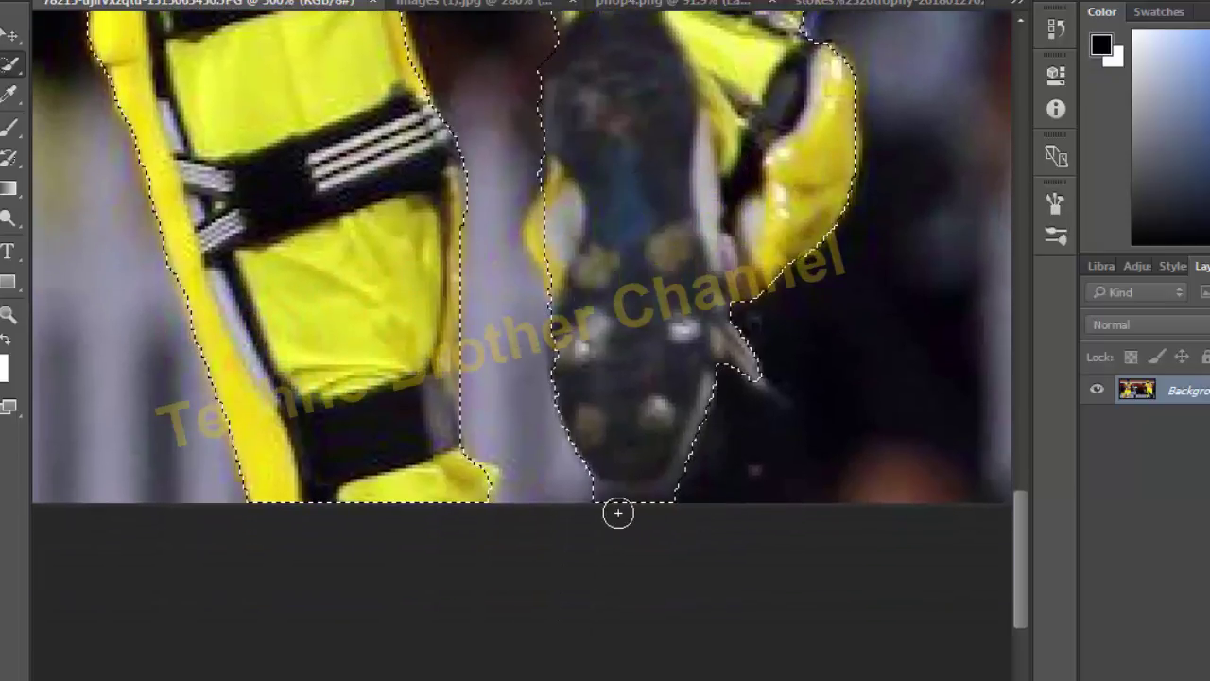
mouse_move(600, 498)
mouse_down()
mouse_move(663, 501)
mouse_move(670, 483)
mouse_up()
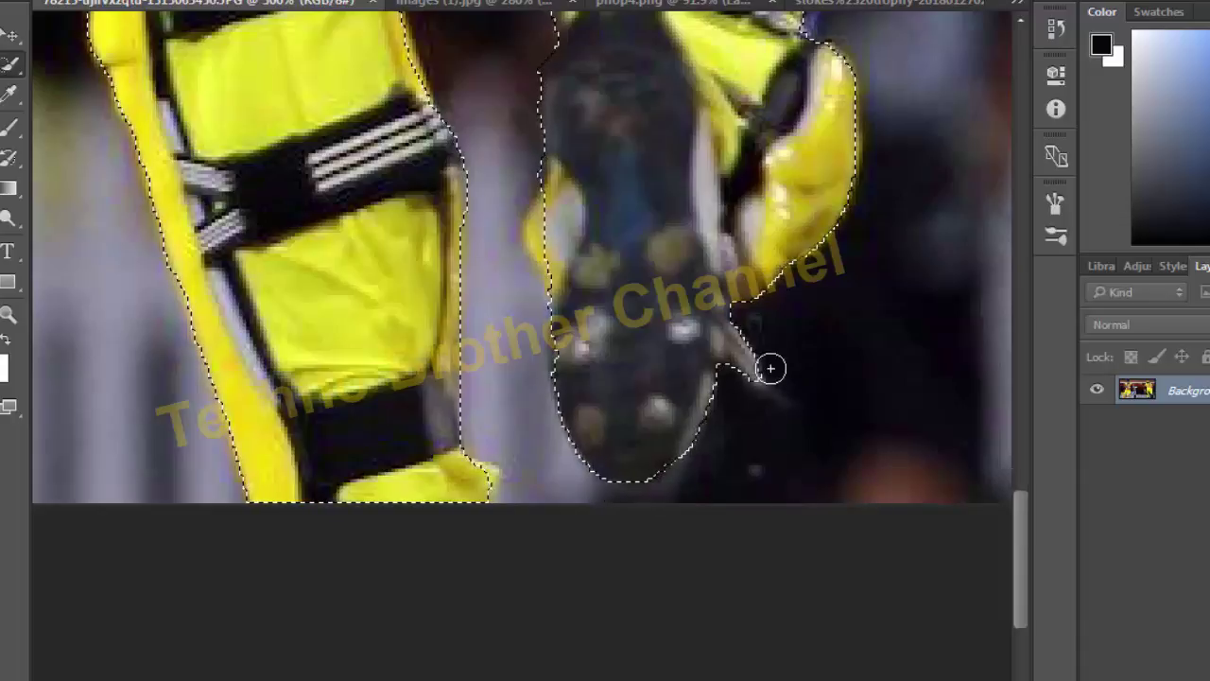
mouse_move(762, 319)
mouse_down()
mouse_move(810, 652)
mouse_move(830, 680)
mouse_up()
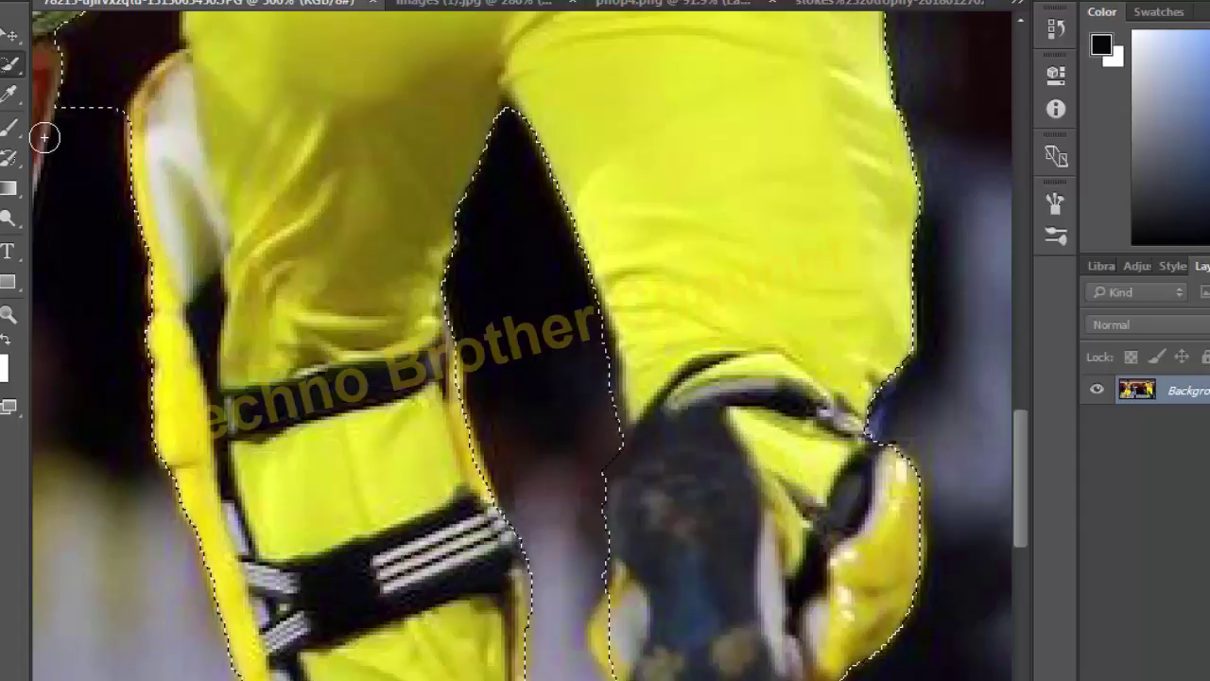
drag(392, 144, 445, 350)
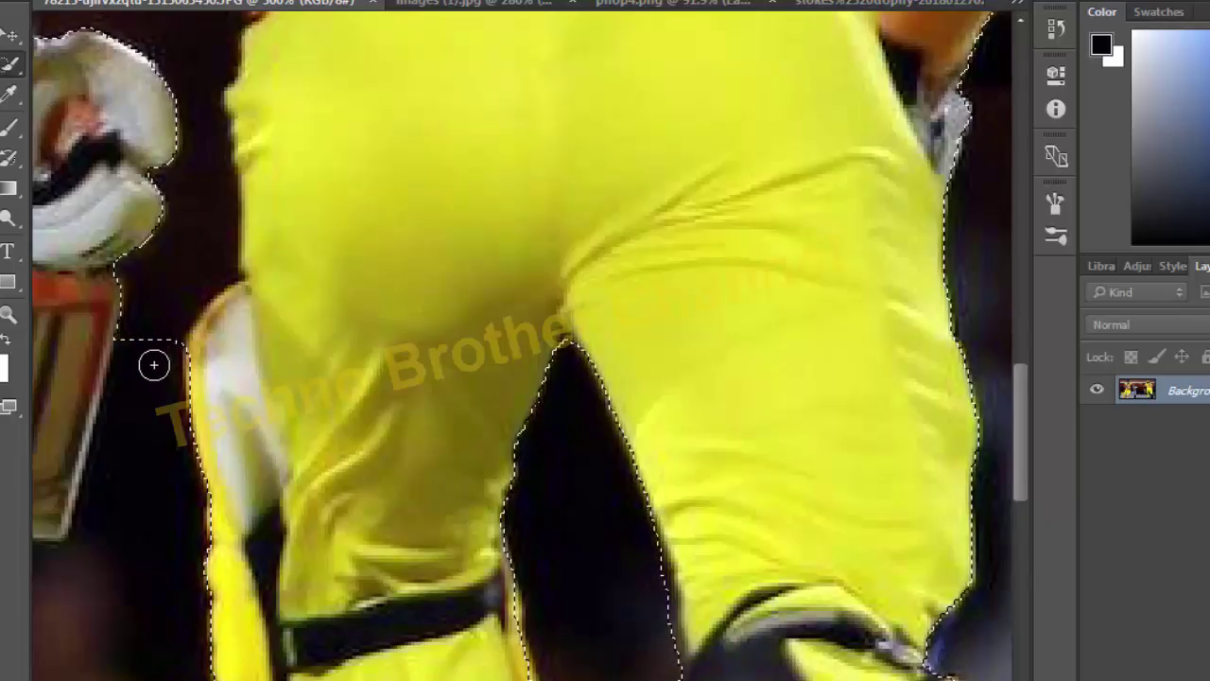
- Fit the whole photo on screen and tidy the edge beside the number-3 batsman's arm
key(ctrl+0)
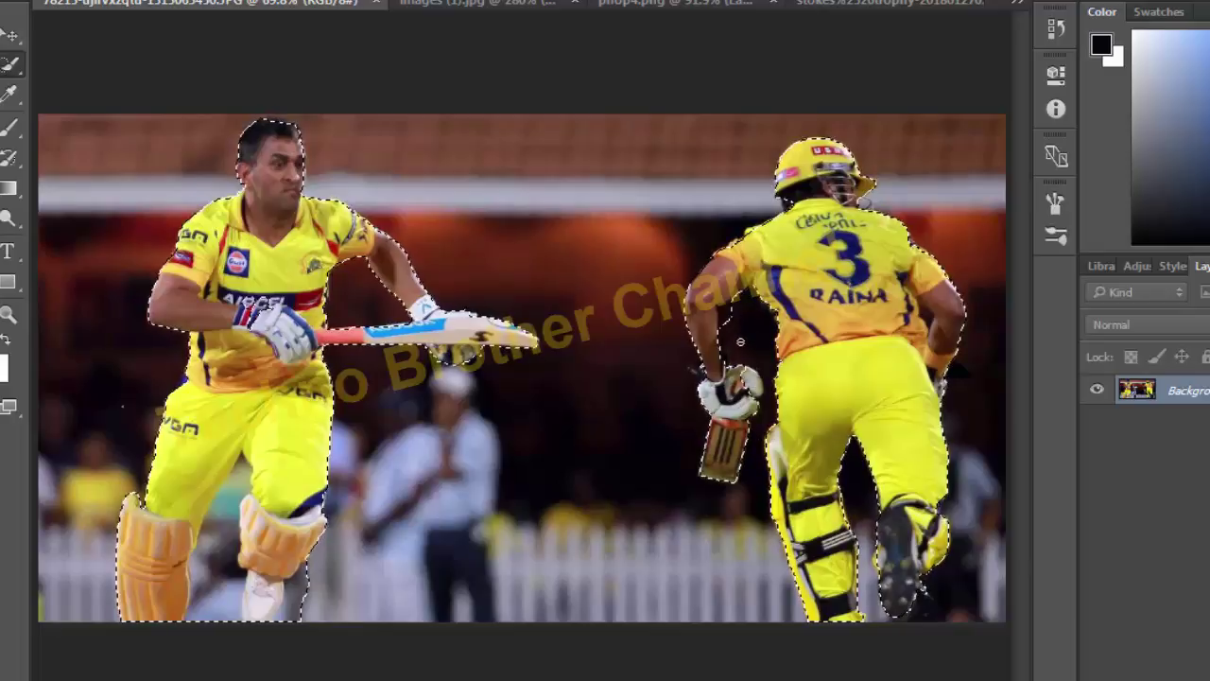
mouse_move(740, 341)
mouse_down()
mouse_move(757, 342)
mouse_move(731, 318)
mouse_move(752, 379)
mouse_up()
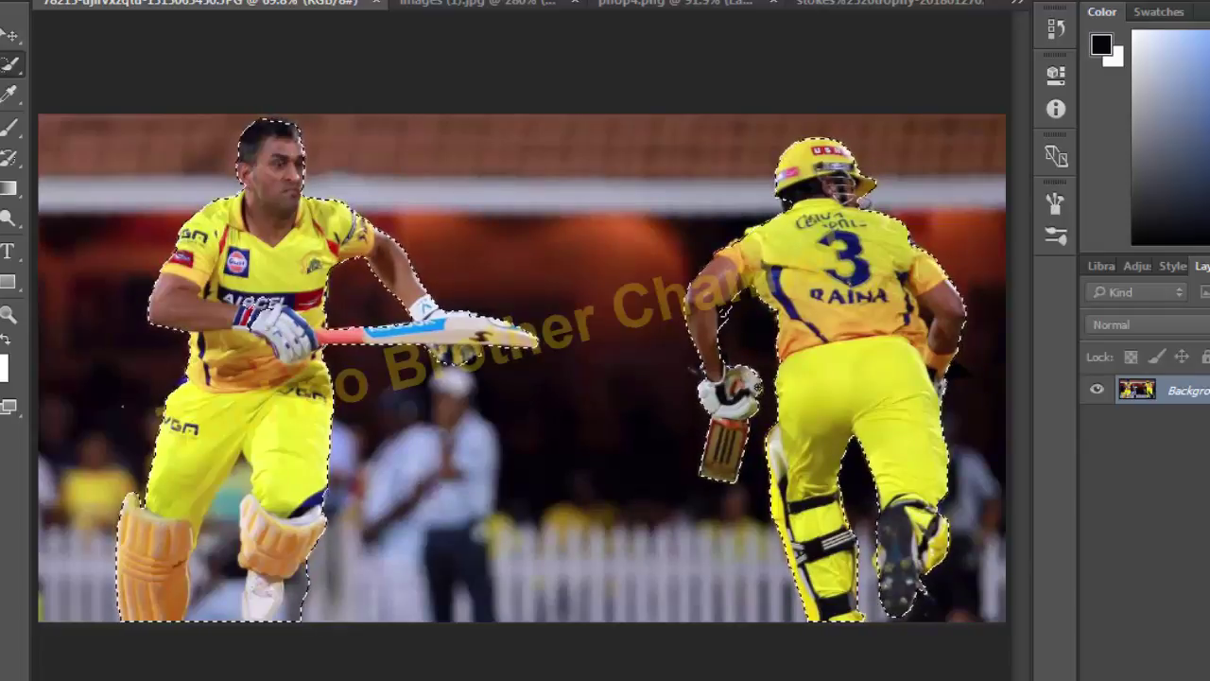
key(ctrl+plus)
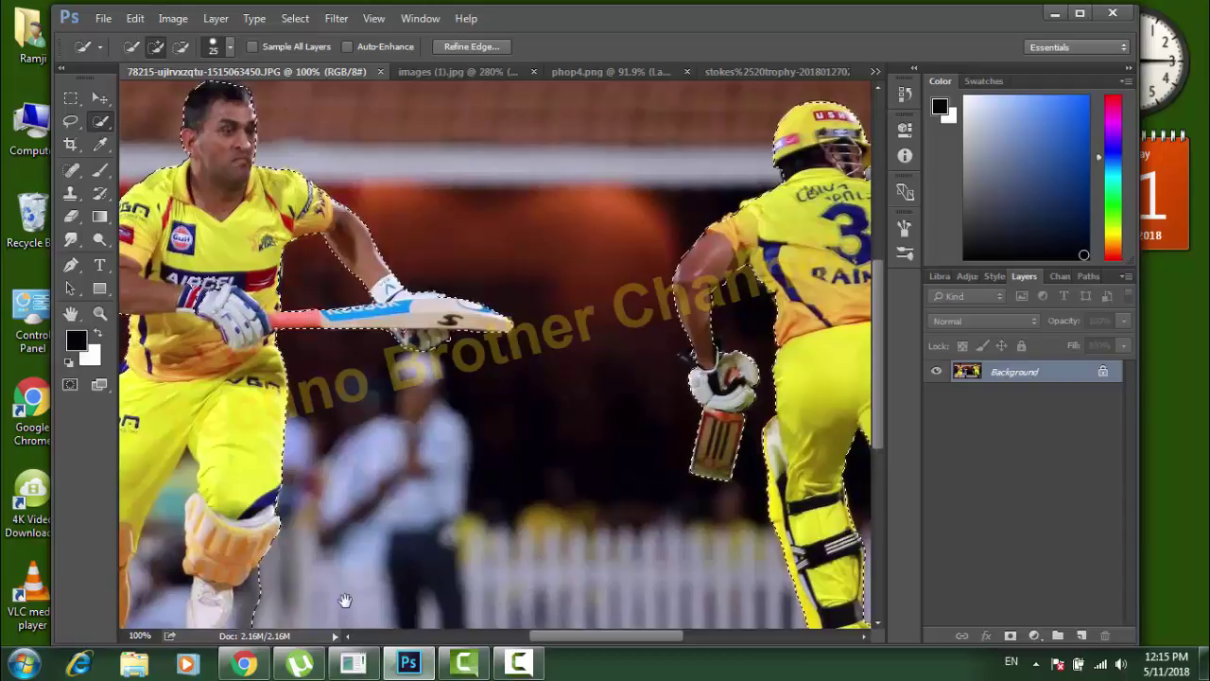
- Refine the left batsman's selection edge around his shoe and pads
drag(346, 588, 416, 476)
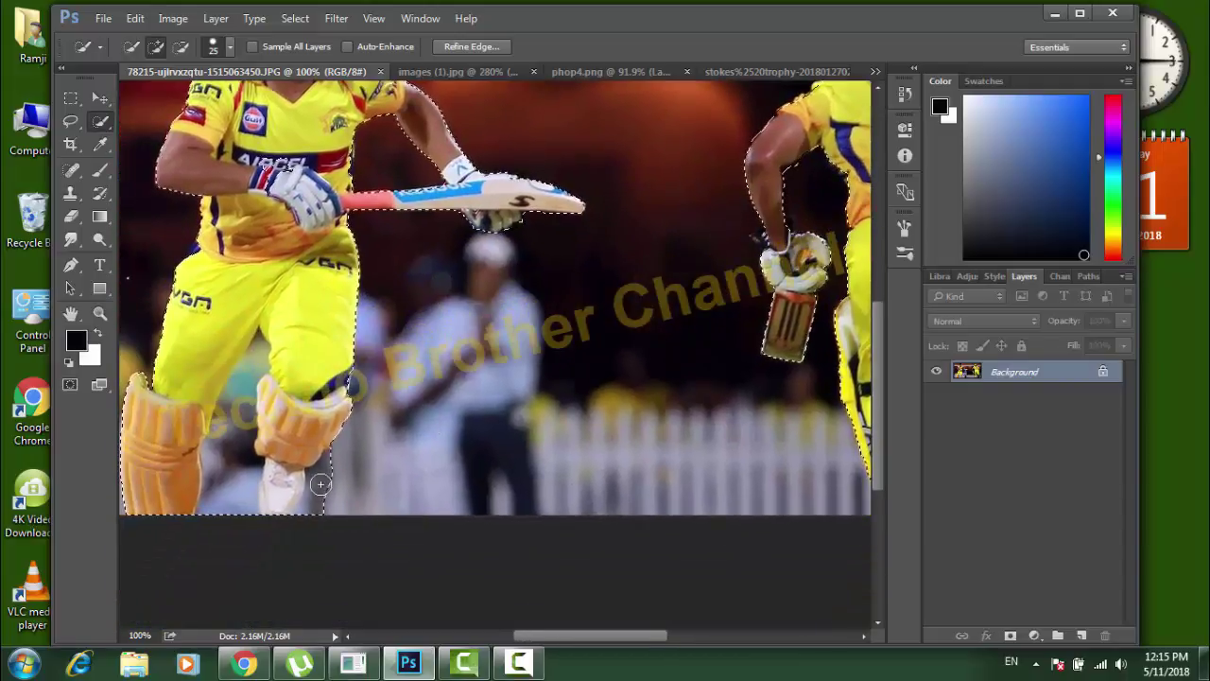
drag(321, 479, 316, 490)
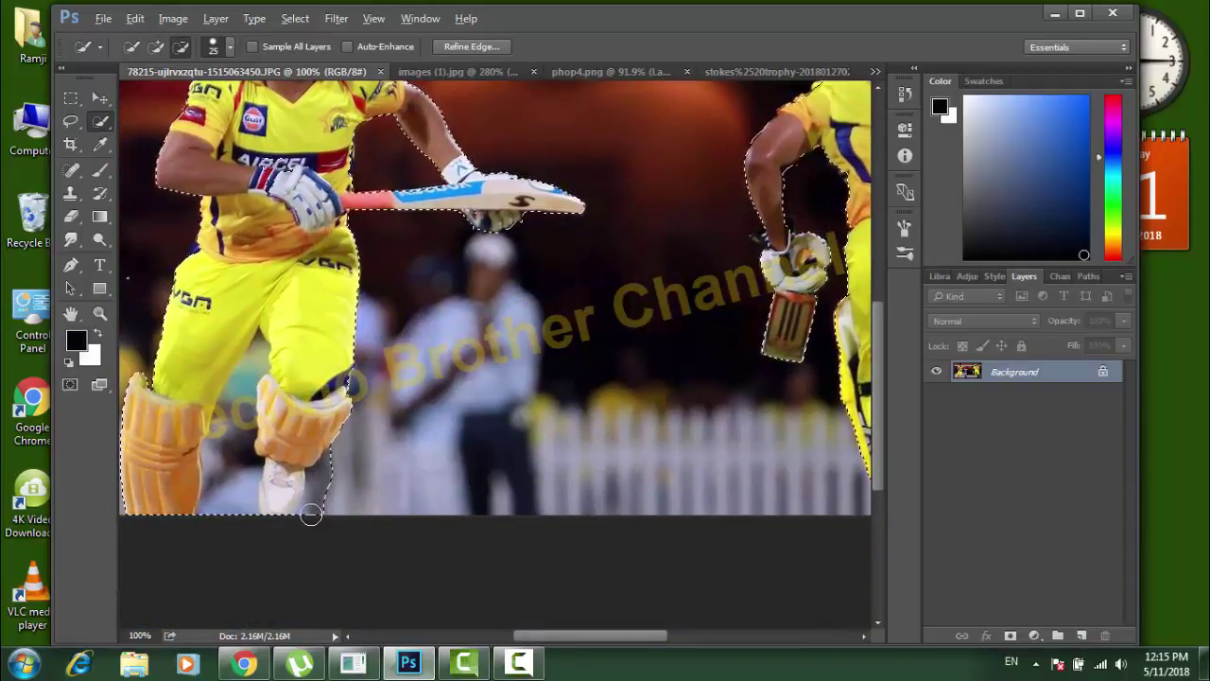
alt+click(316, 515)
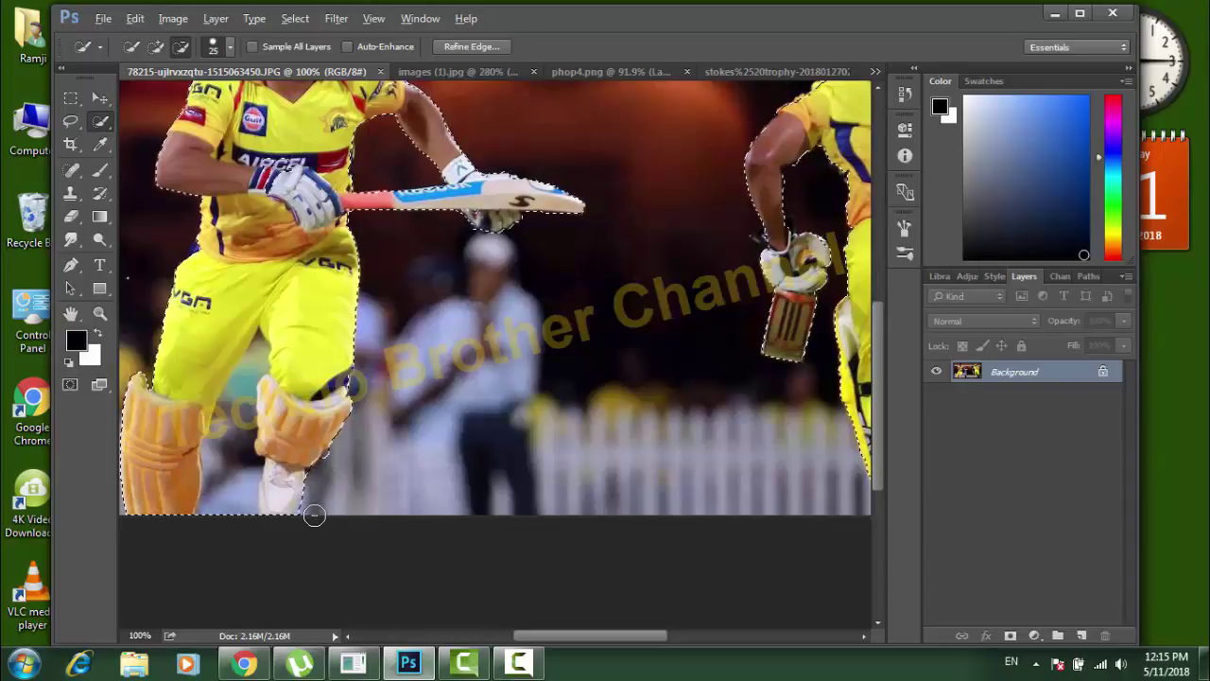
click(250, 370)
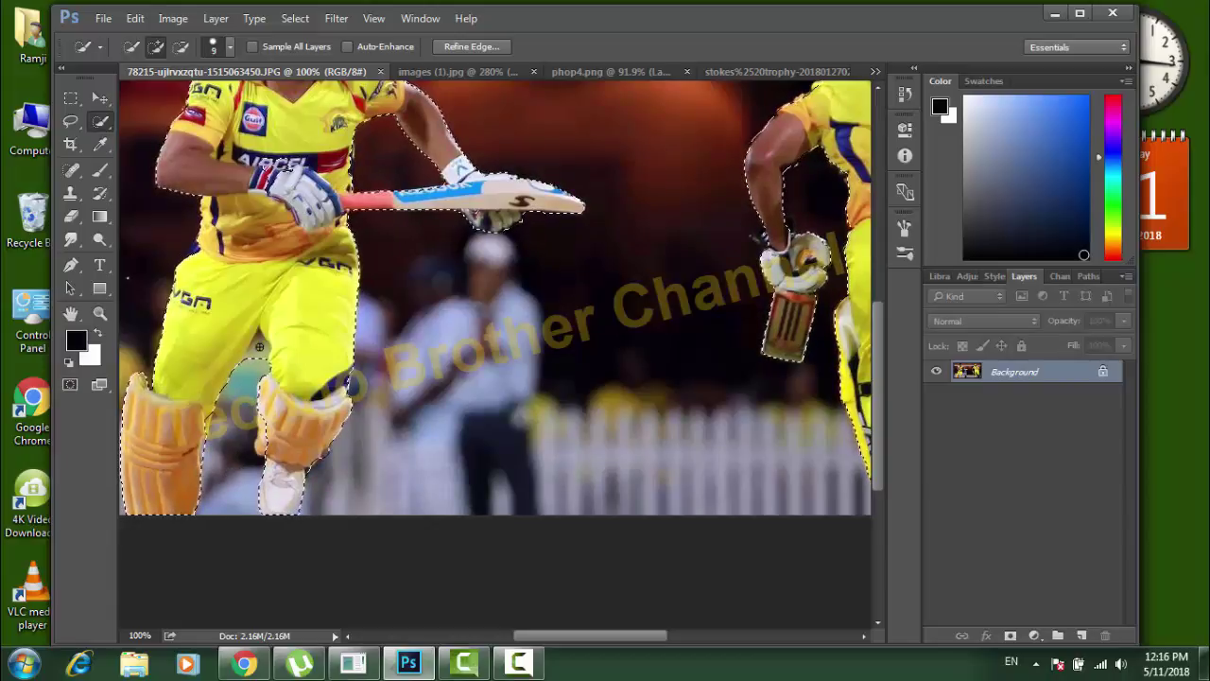
key(alt)
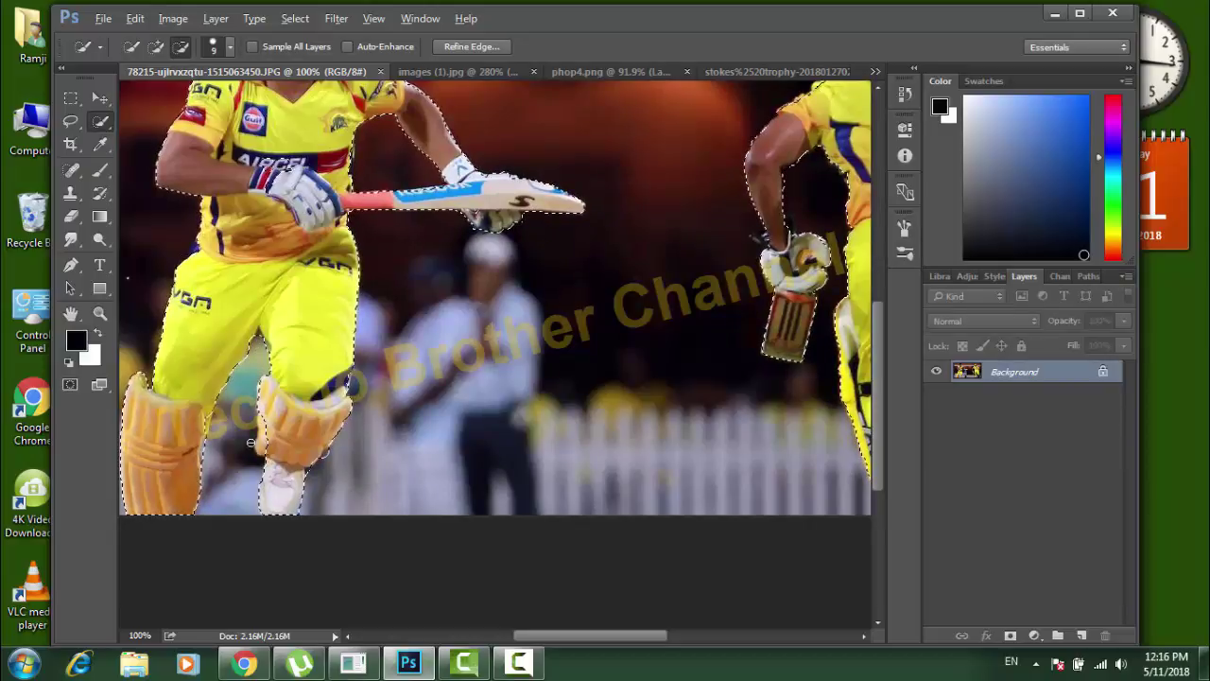
key(alt)
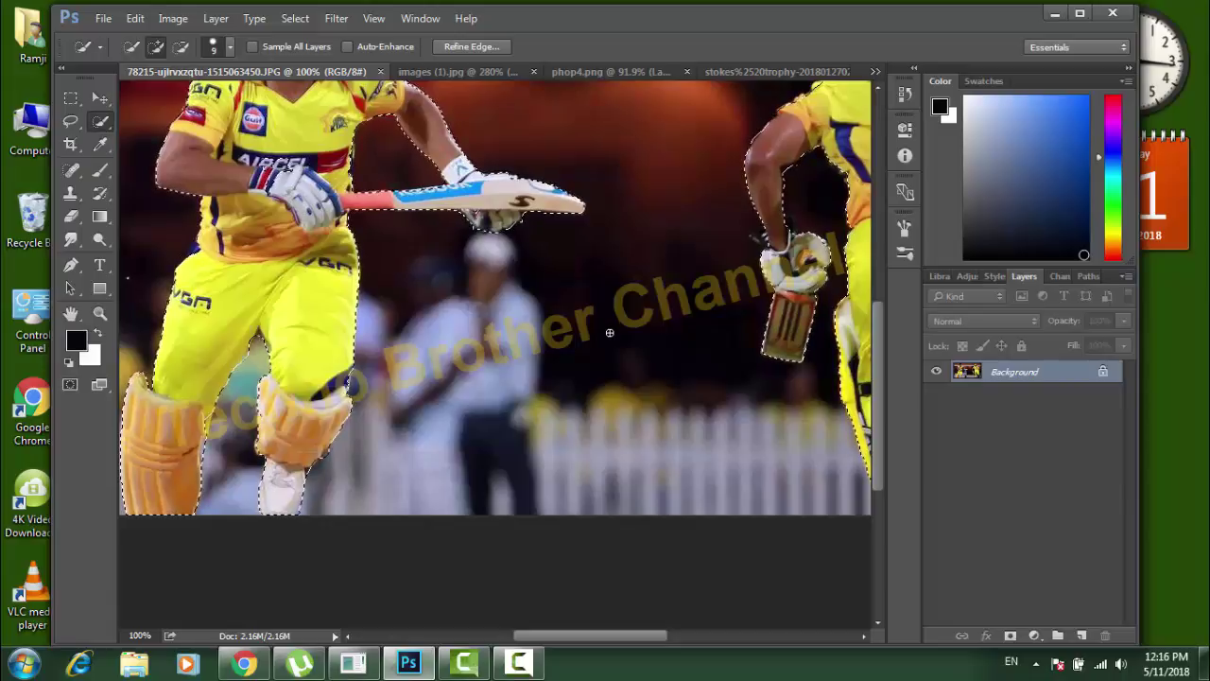
scroll(610, 332, down, 2)
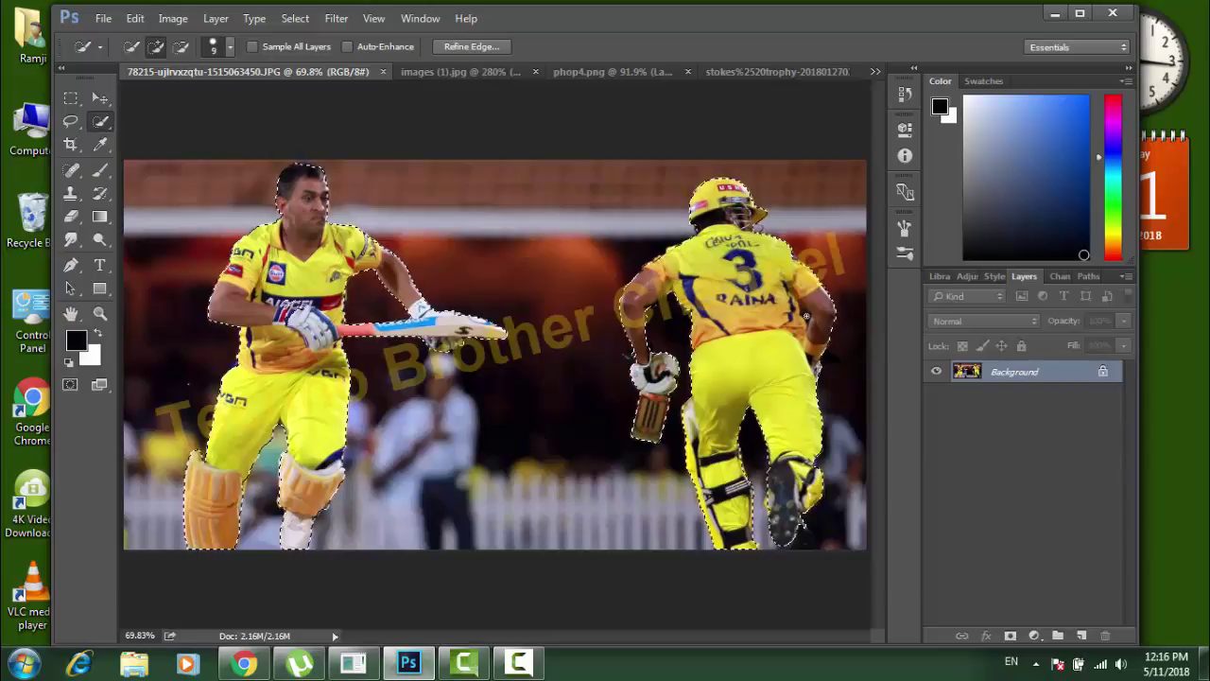
- Zoom in and subtract background between the number-3 batsman's arm and back
key(ctrl+plus)
key(ctrl+plus)
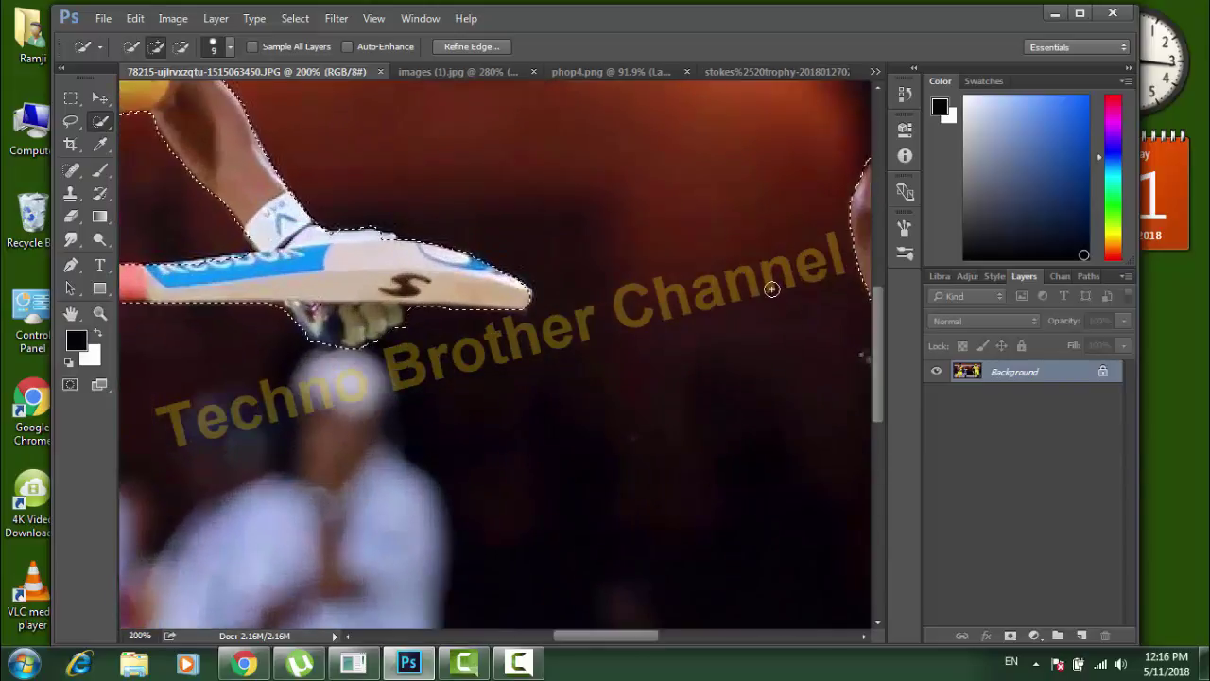
drag(765, 346, 189, 316)
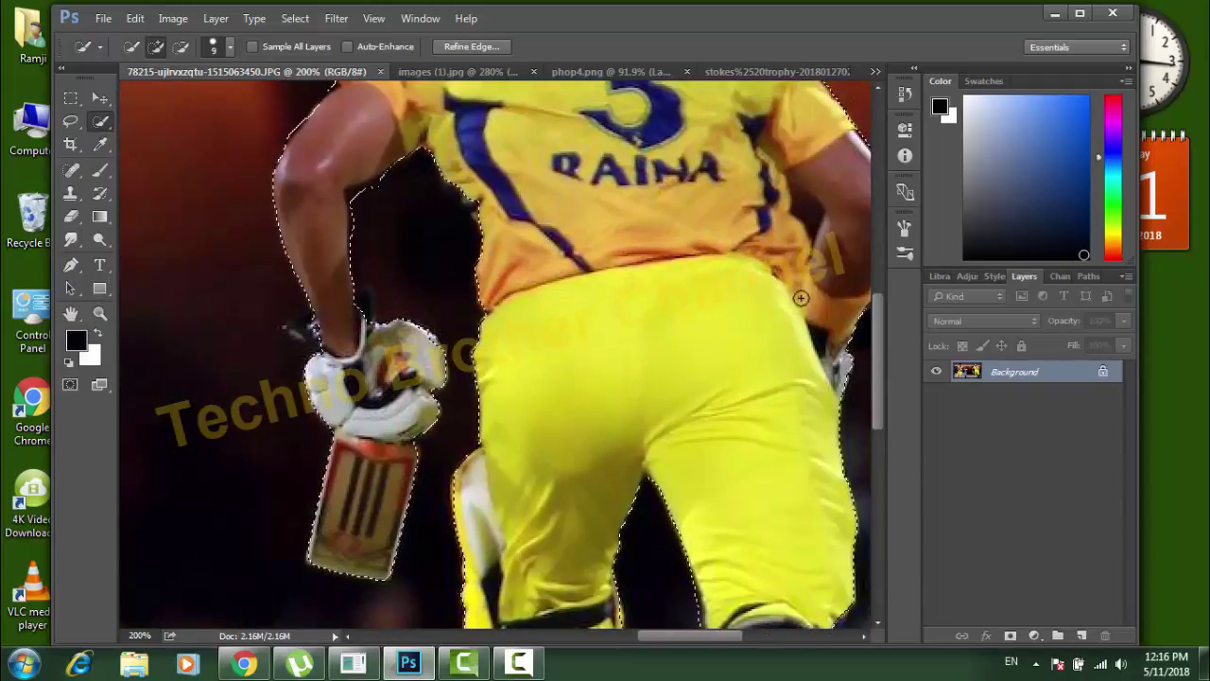
key(alt)
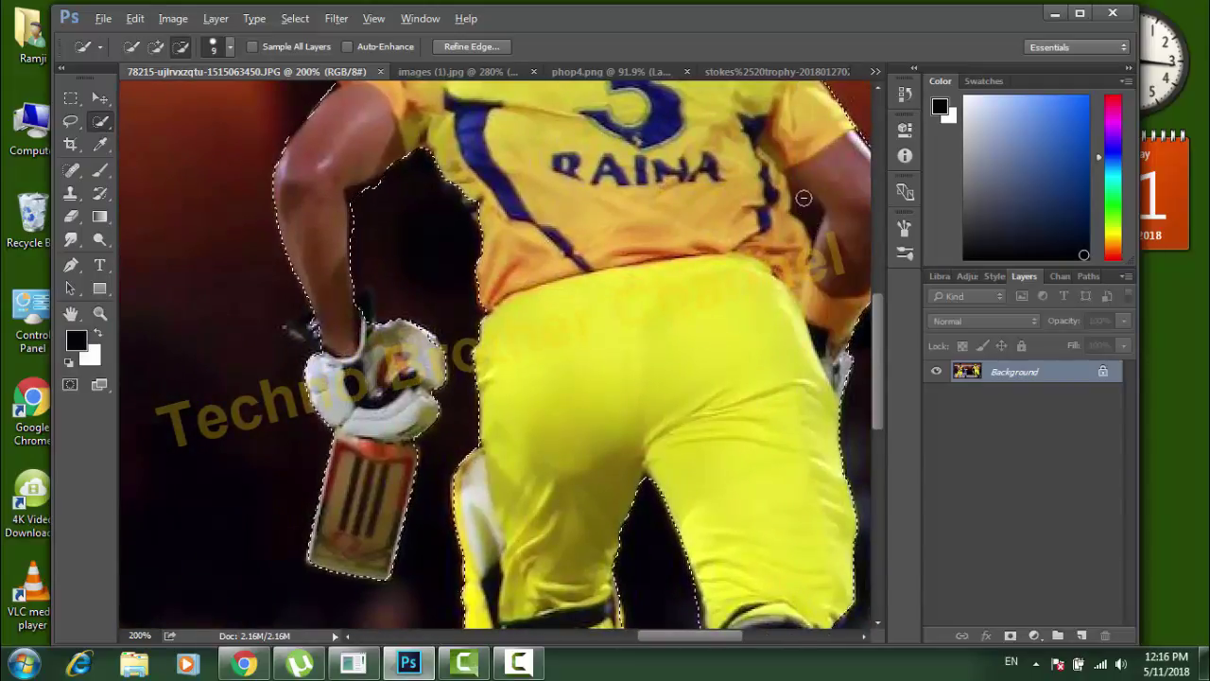
mouse_move(806, 217)
mouse_down()
mouse_move(815, 209)
mouse_move(819, 232)
mouse_up()
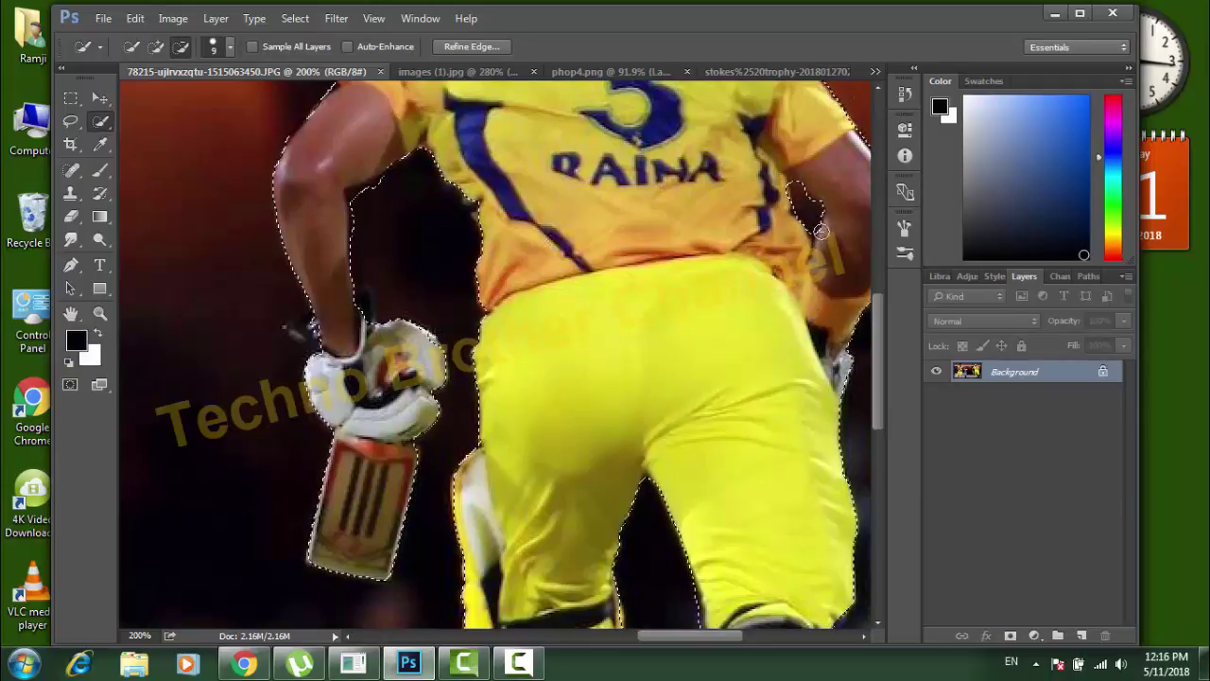
drag(804, 205, 796, 185)
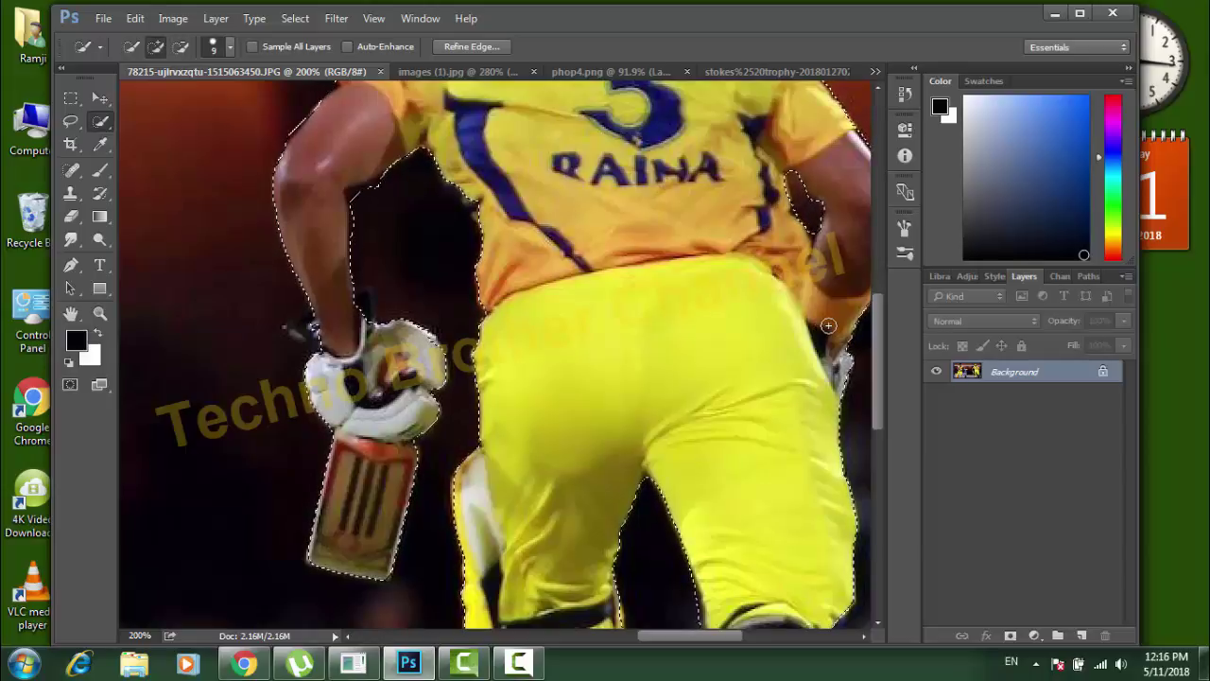
scroll(828, 325, down, 5)
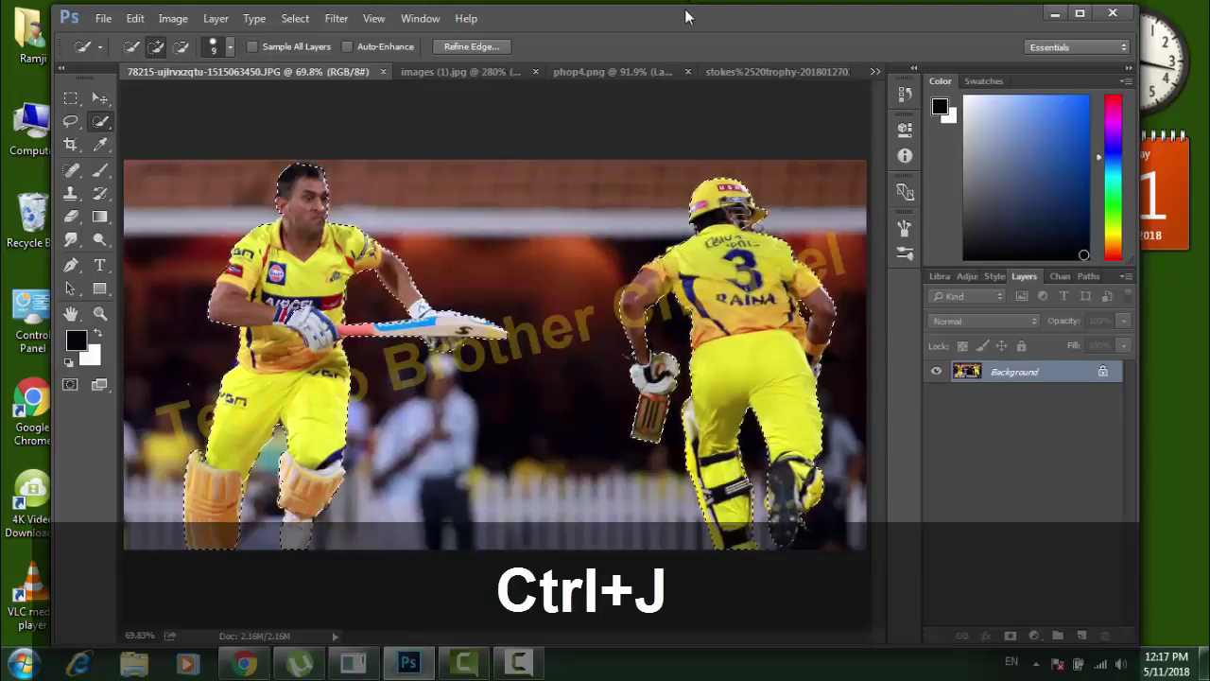
- Copy the selected batsmen onto a new Layer 1, then glance at the logo and brick wall tabs
key(ctrl+j)
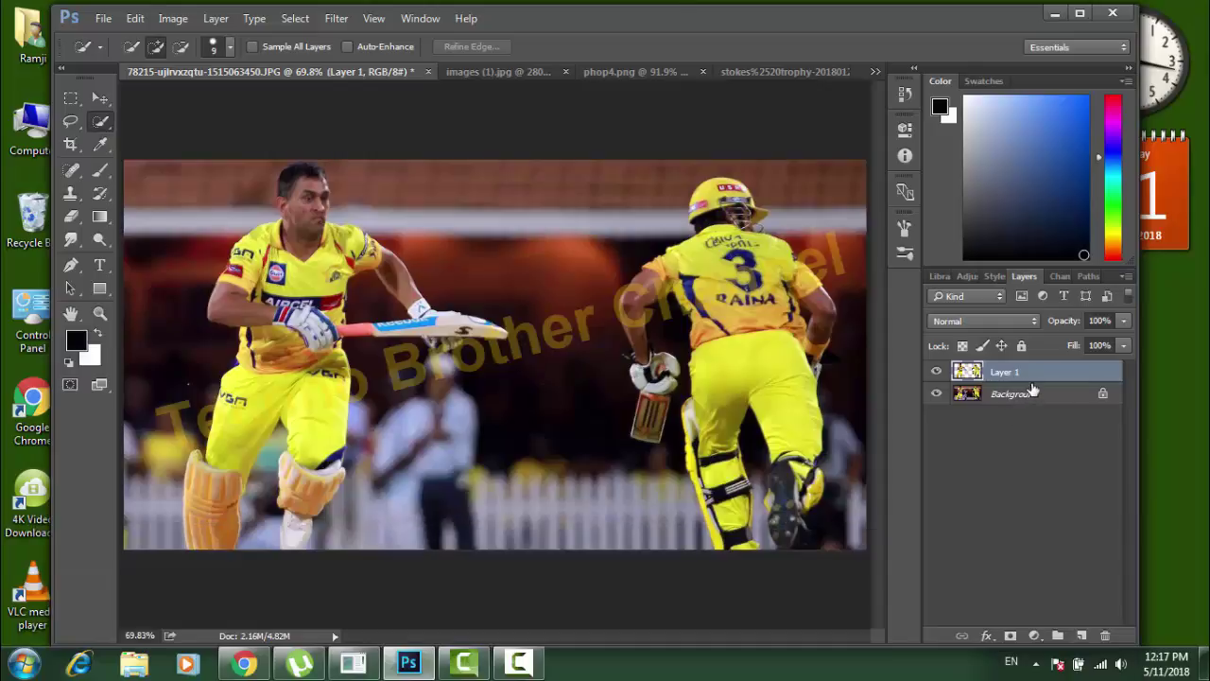
click(96, 98)
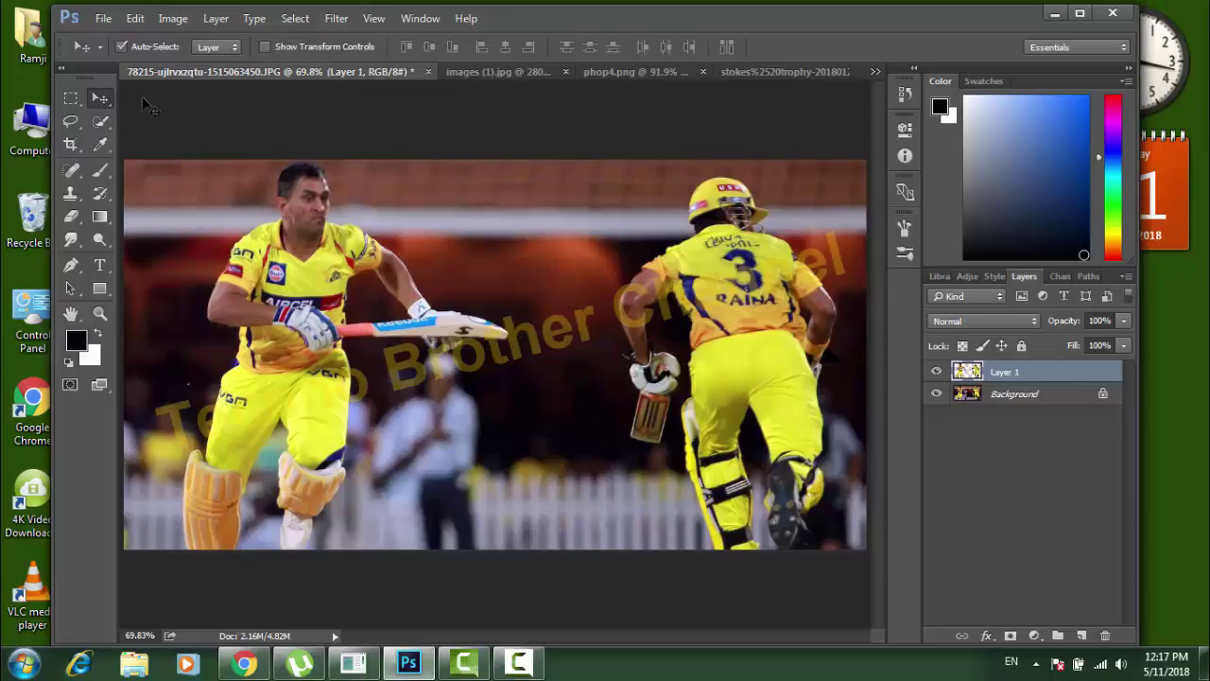
click(483, 74)
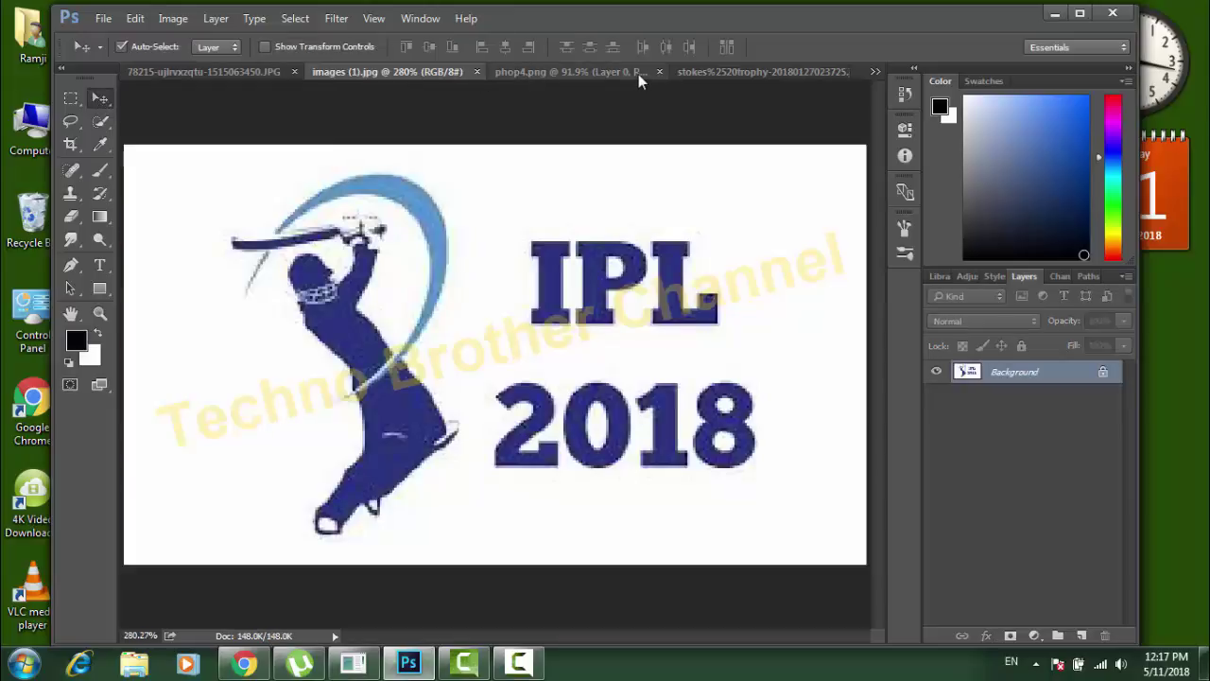
click(638, 73)
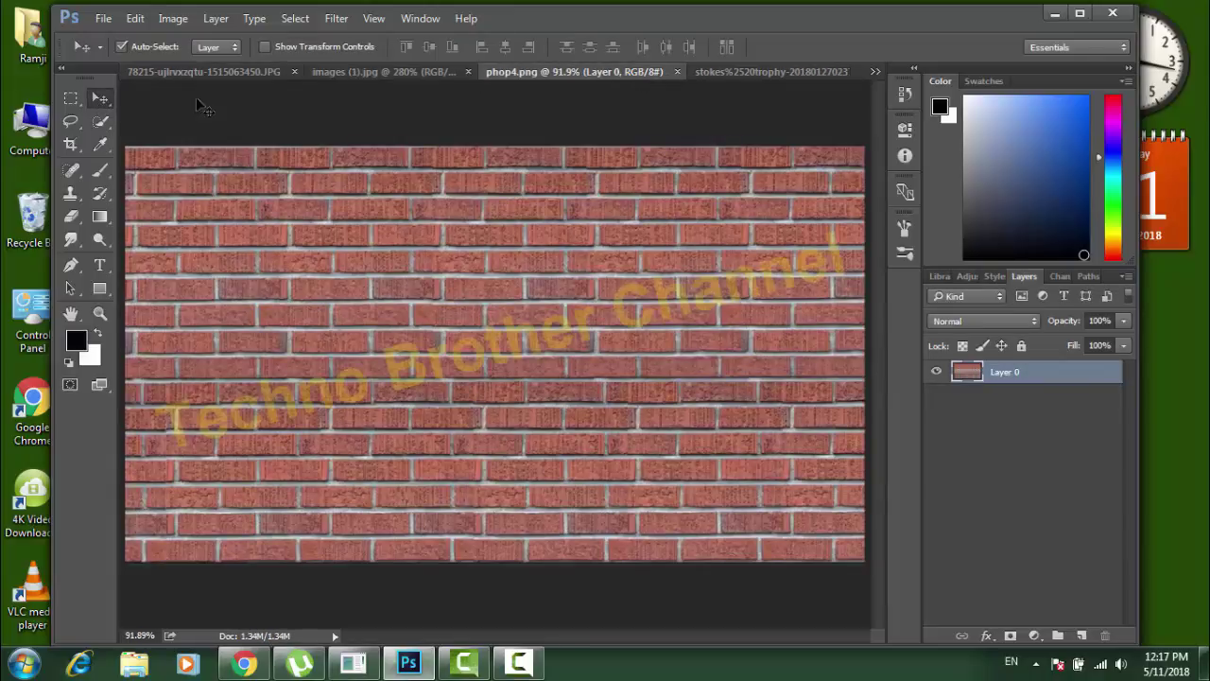
click(189, 72)
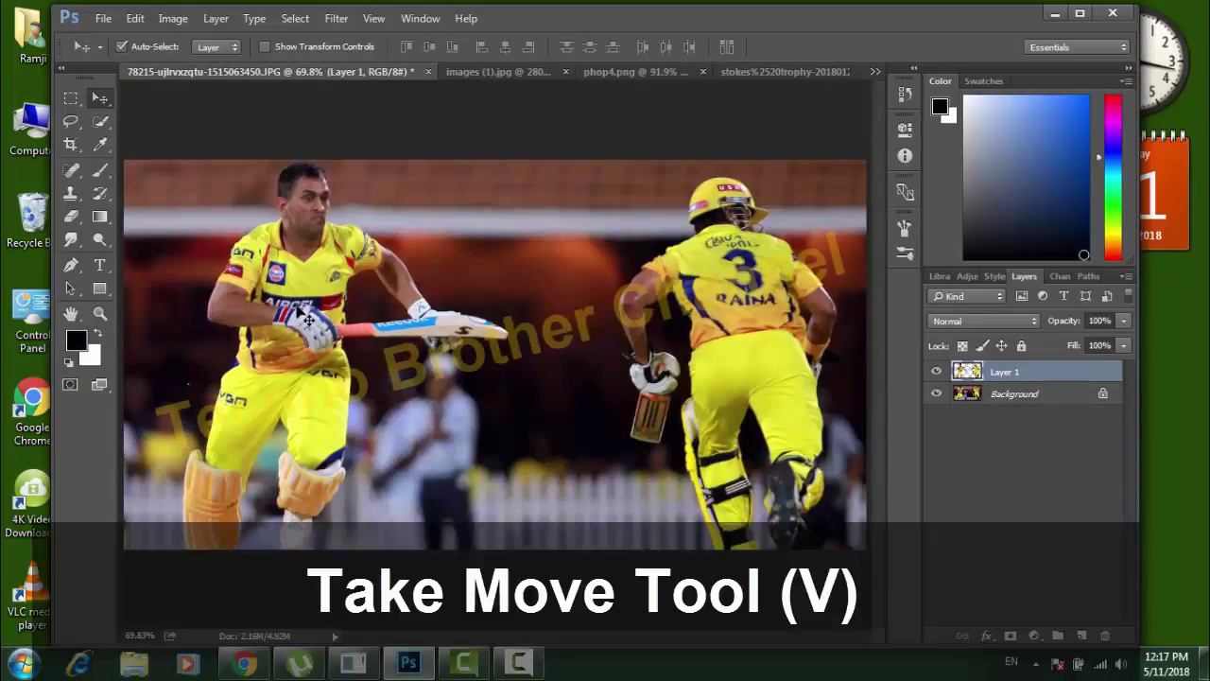
- Drag the players layer onto phop4.png, scale it to about 74.76% and position it across the wall
mouse_move(308, 319)
mouse_down()
mouse_move(333, 272)
mouse_move(648, 83)
mouse_move(517, 243)
mouse_up()
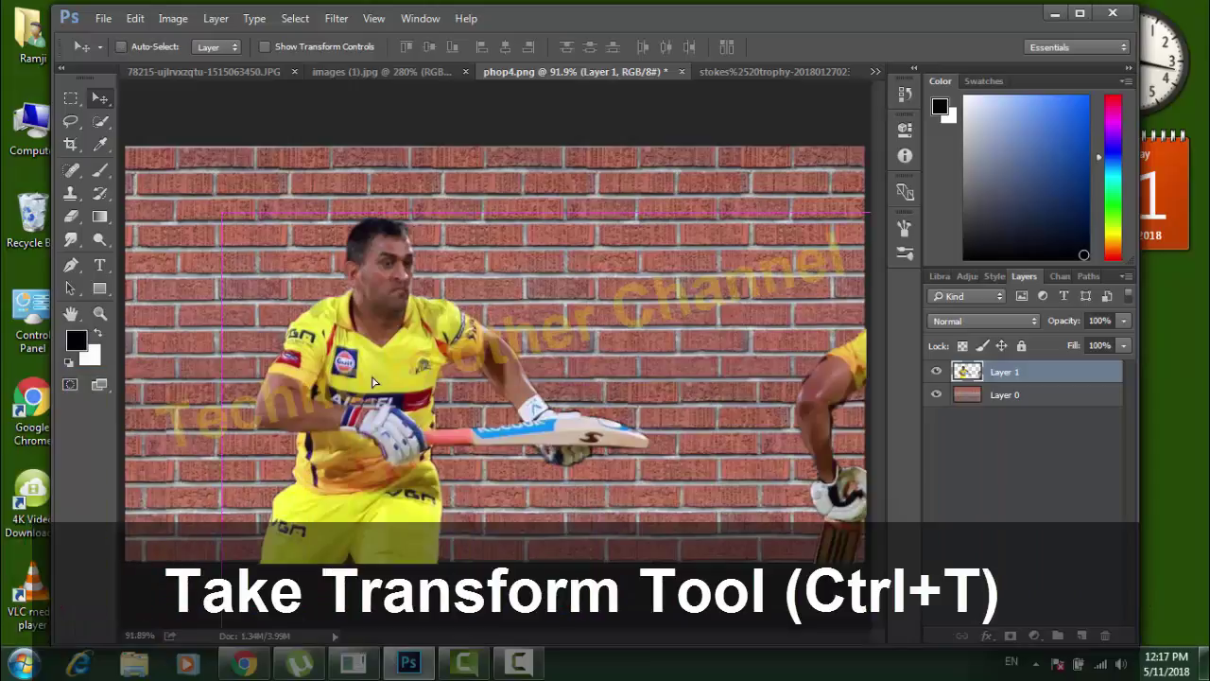
key(ctrl+t)
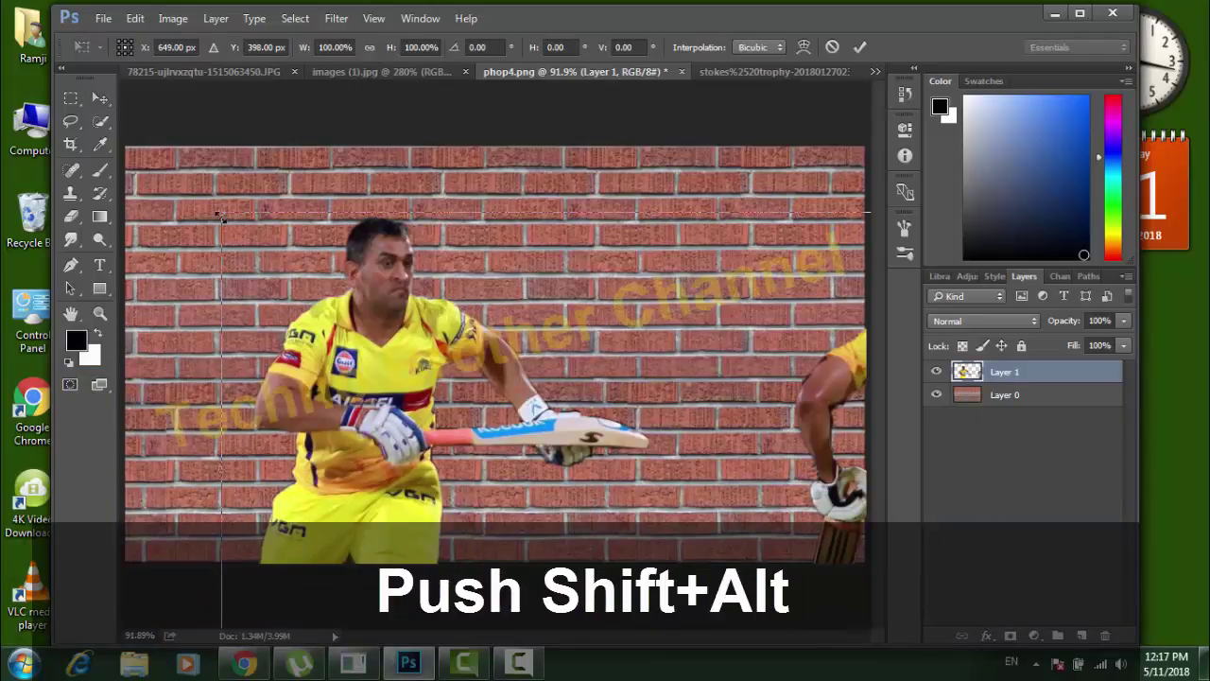
drag(220, 213, 417, 370)
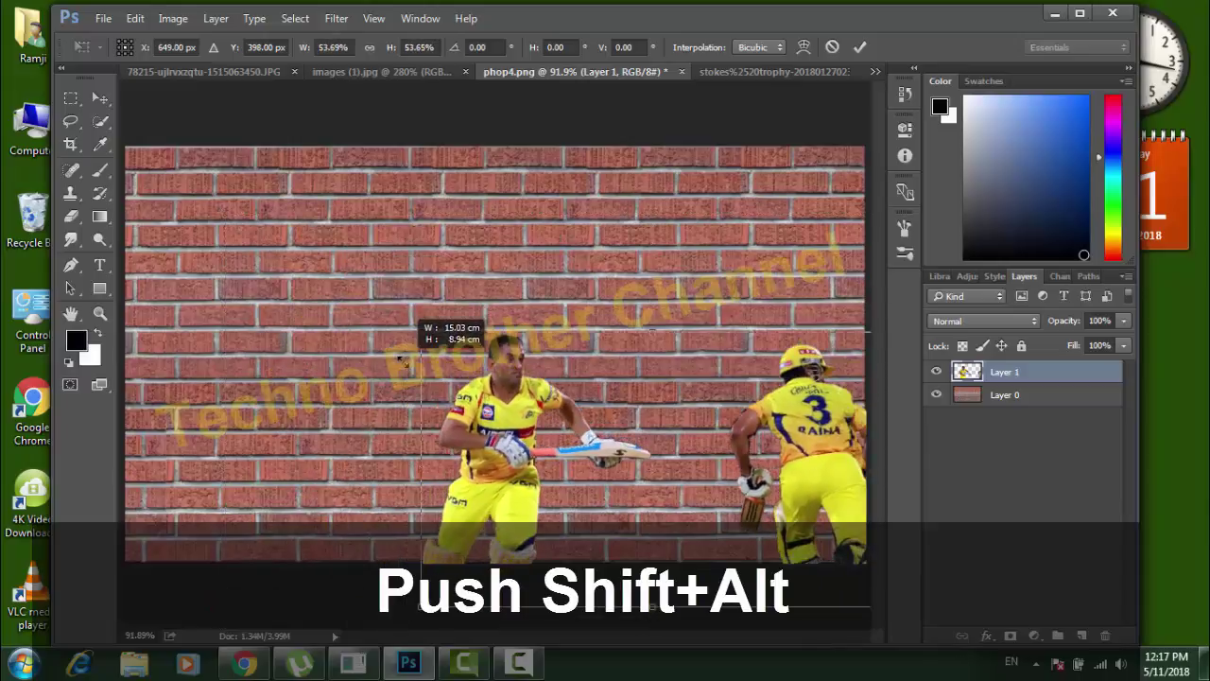
mouse_move(599, 437)
mouse_down()
mouse_move(432, 361)
mouse_move(422, 394)
mouse_move(428, 372)
mouse_up()
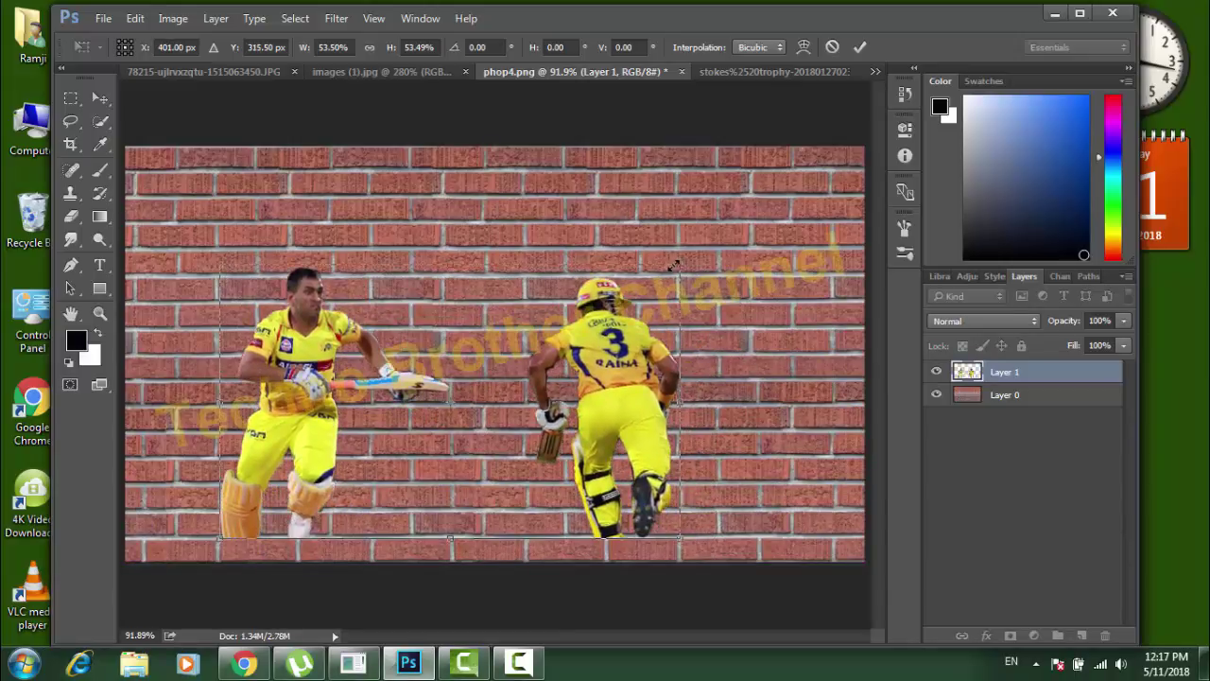
drag(675, 265, 719, 232)
drag(602, 417, 624, 387)
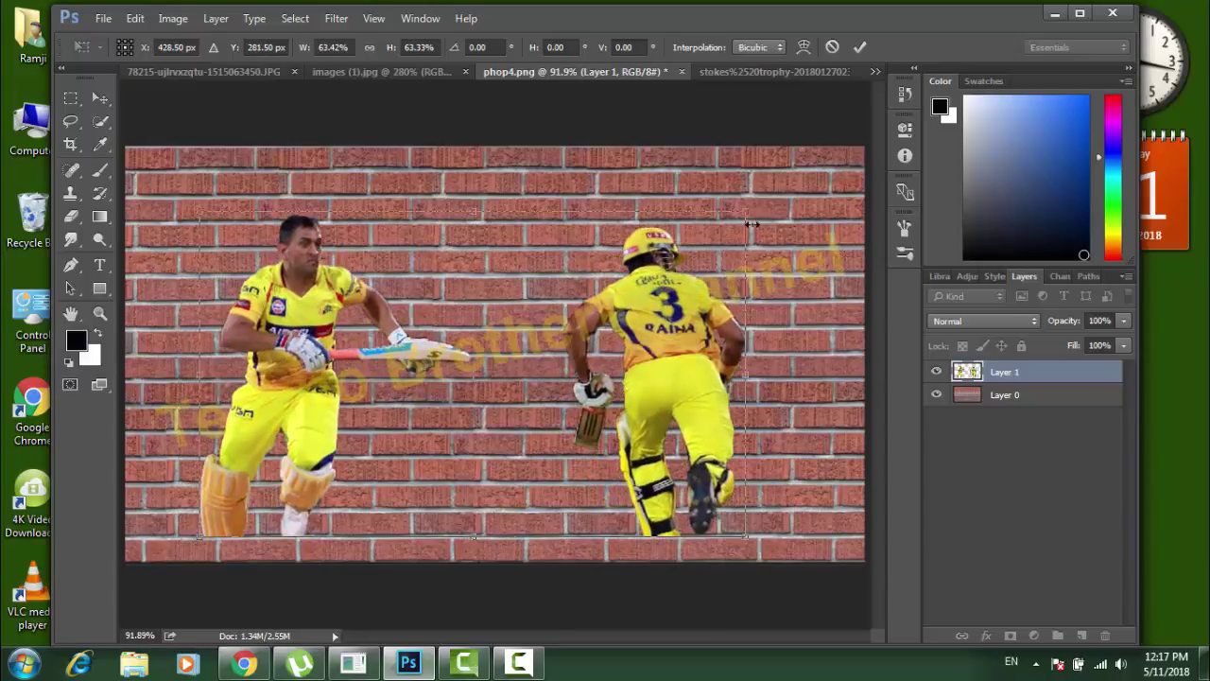
drag(746, 212, 783, 191)
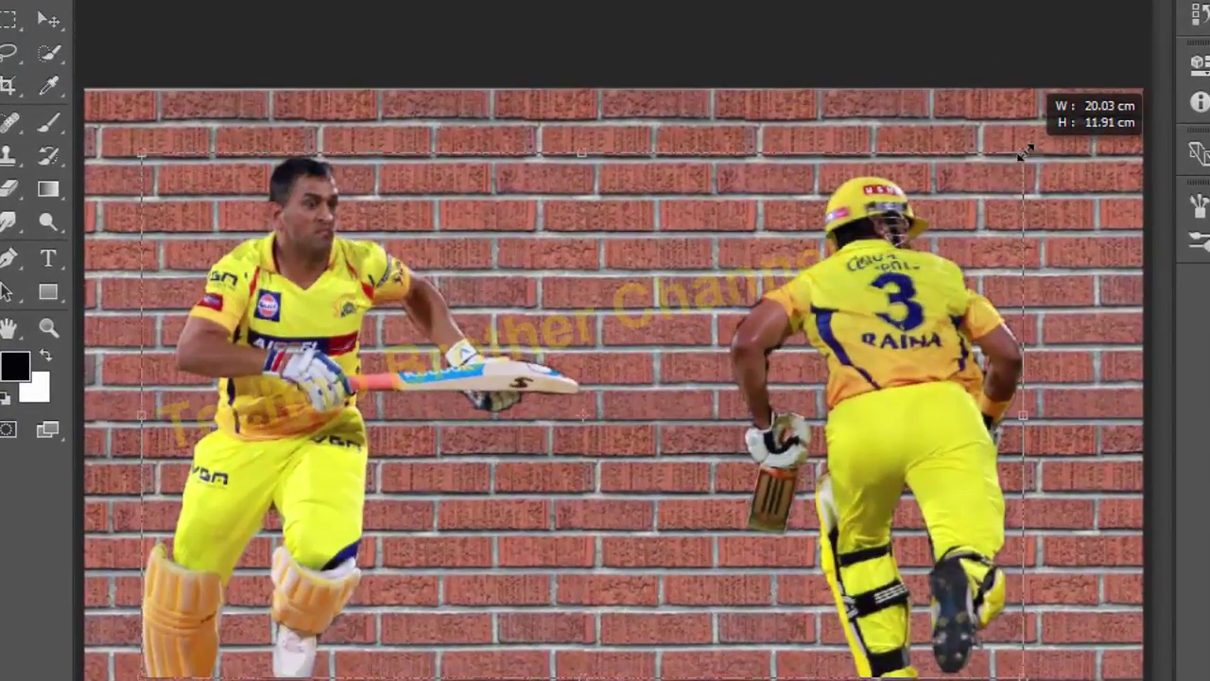
drag(1026, 152, 1037, 130)
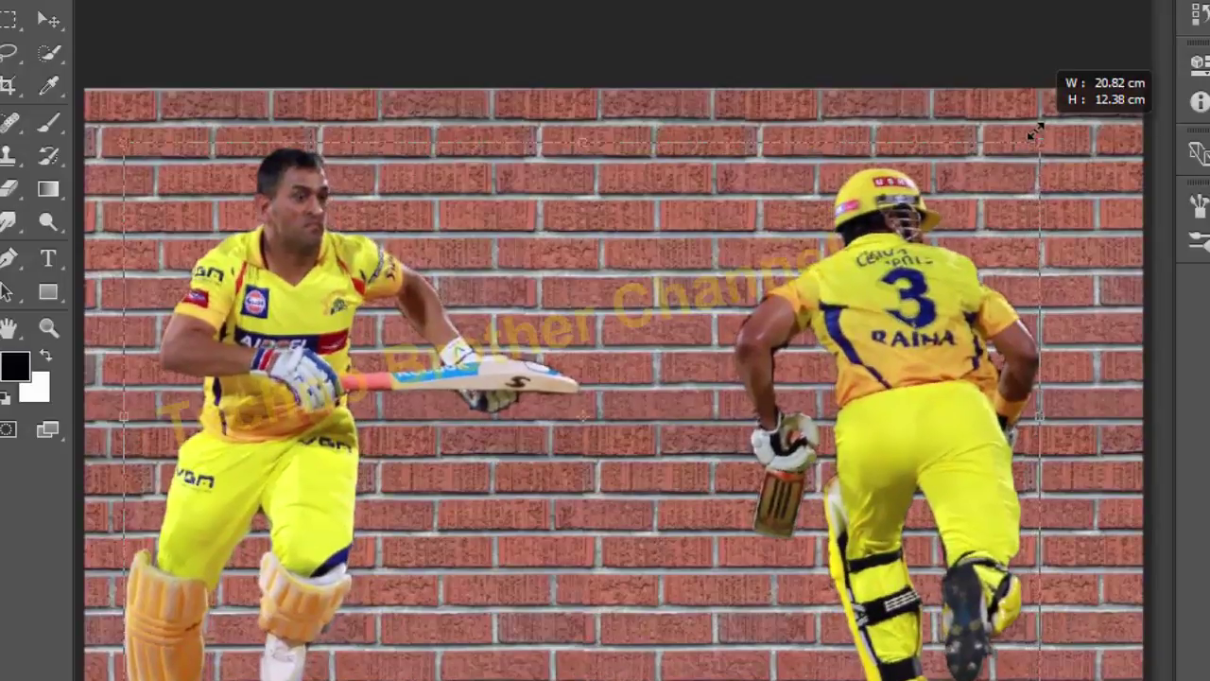
mouse_move(866, 420)
mouse_down()
mouse_move(872, 388)
mouse_move(915, 374)
mouse_move(895, 375)
mouse_up()
key(Return)
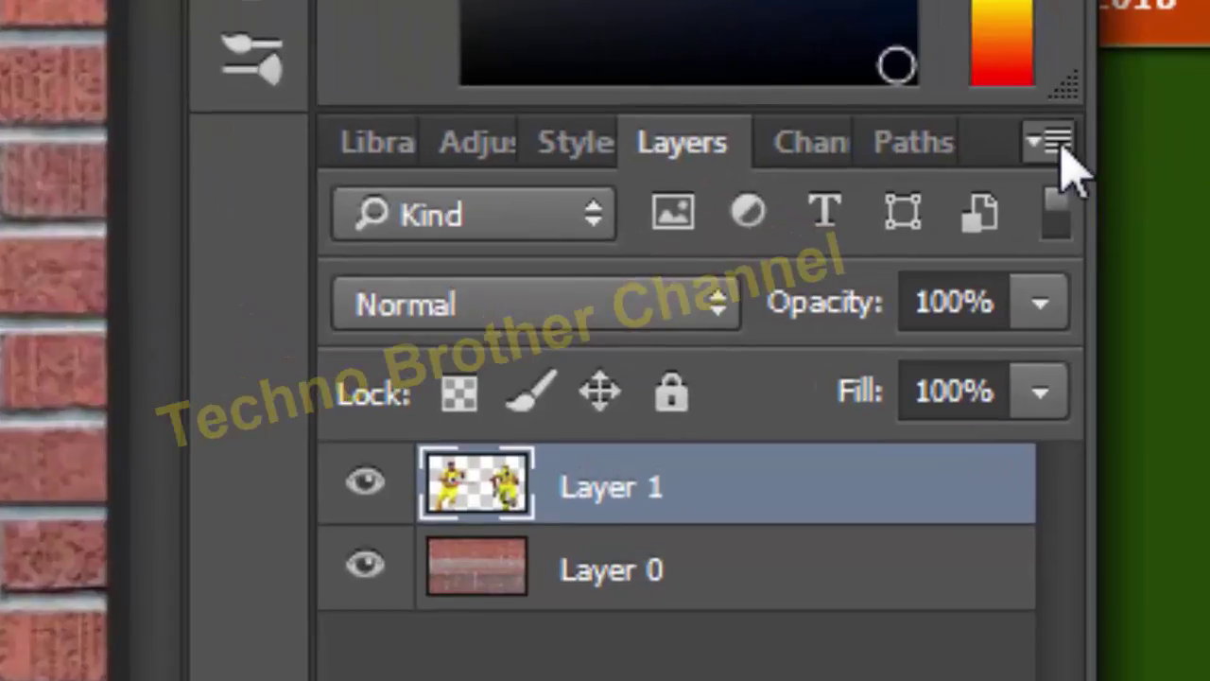
- Convert Layer 1 with the batsmen into a Smart Object from the Layers panel menu
click(1084, 191)
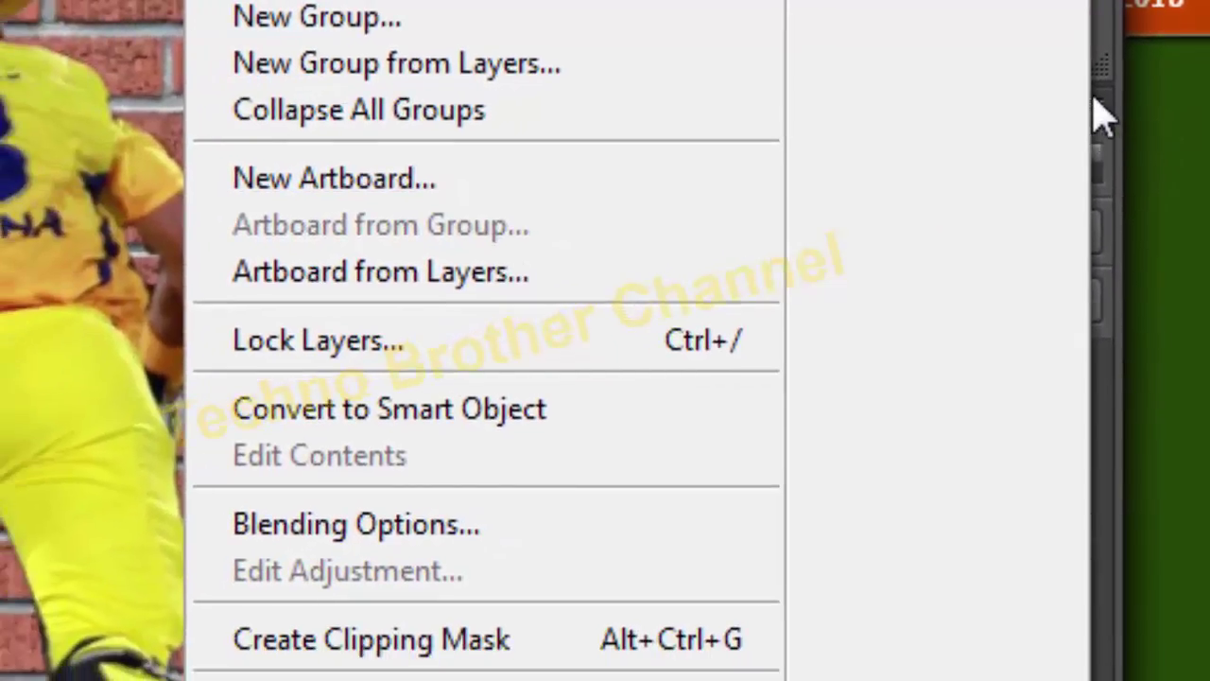
key(Escape)
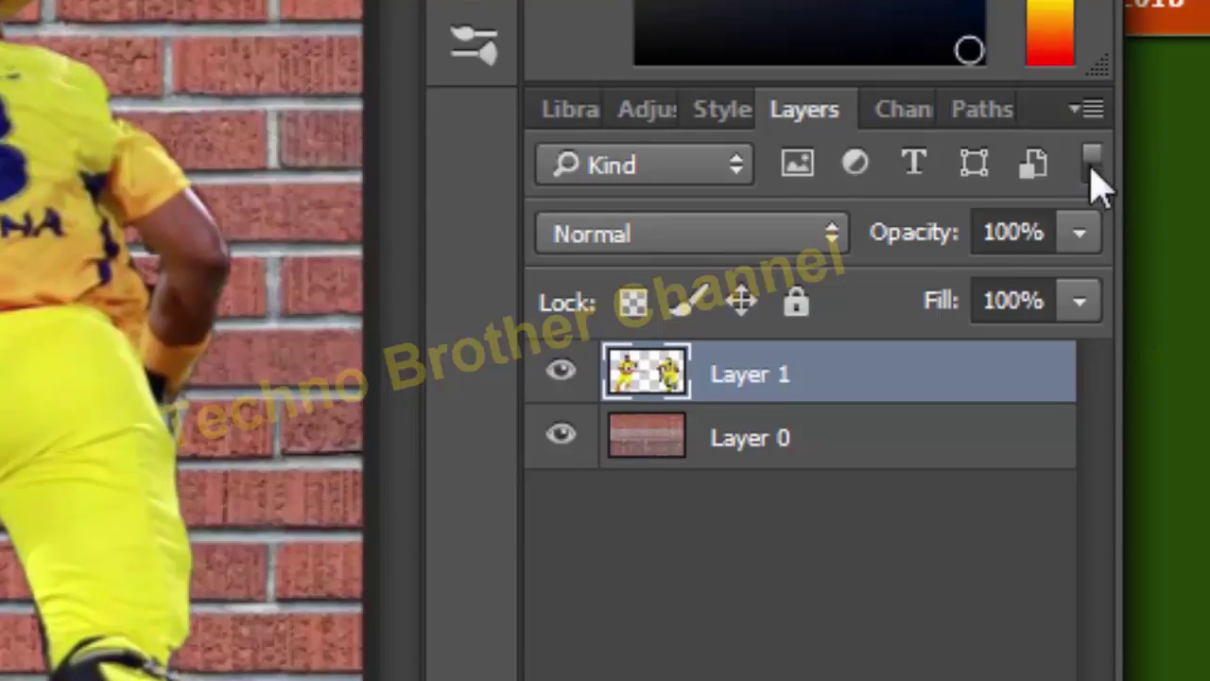
click(1091, 111)
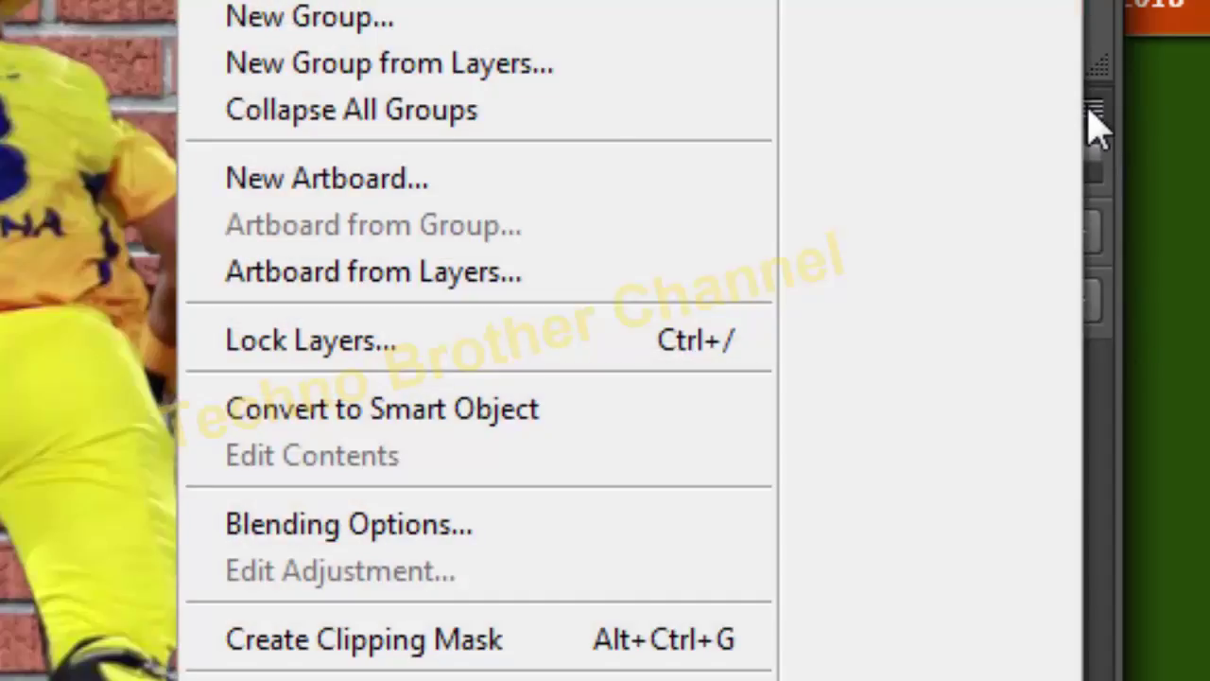
click(487, 422)
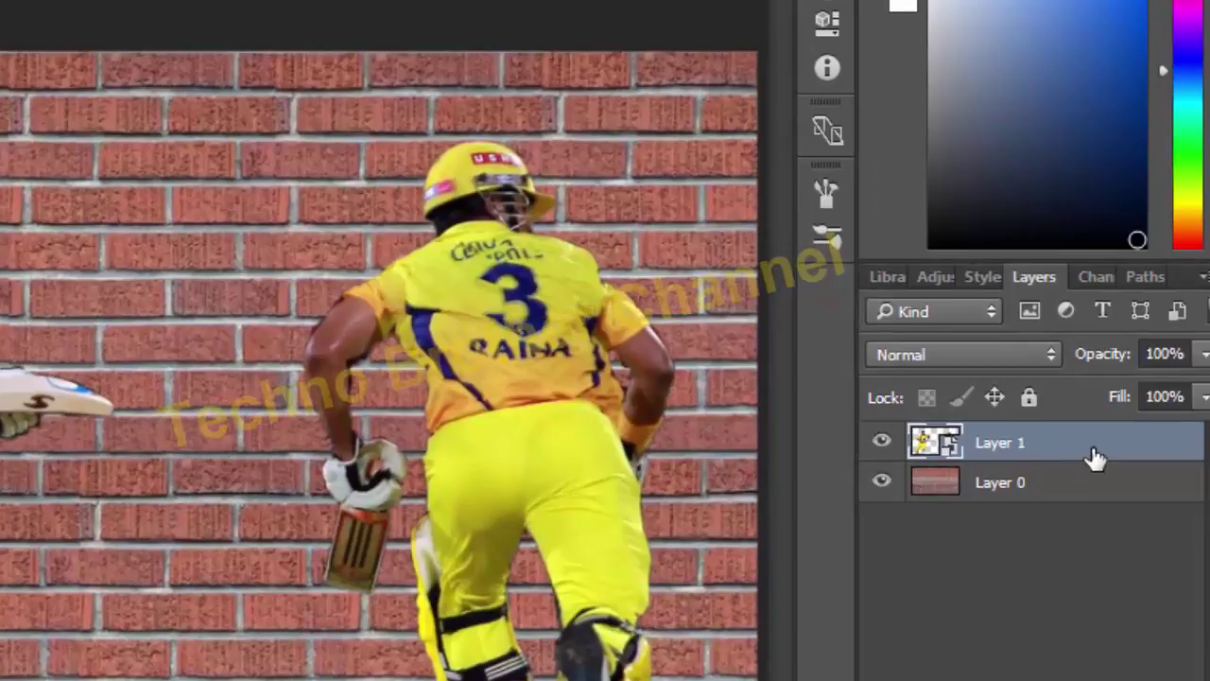
- Give Layer 1 a 2 px black Stroke layer style positioned Outside
double_click(1094, 457)
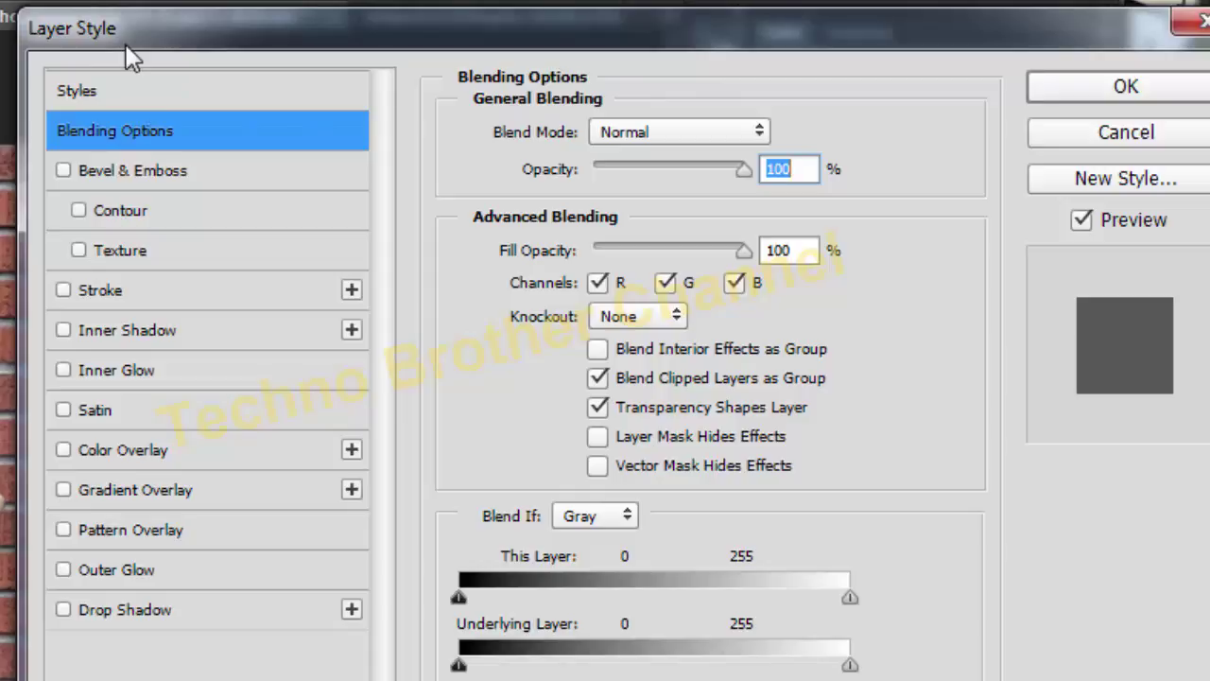
click(102, 292)
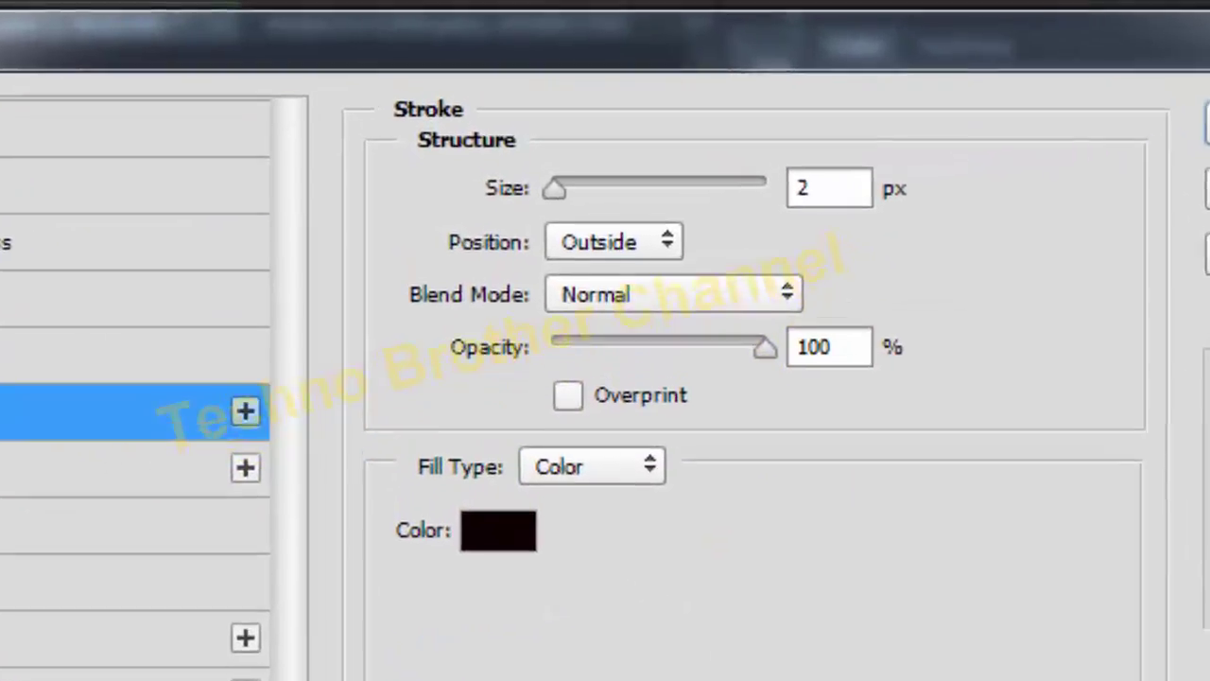
drag(815, 188, 702, 215)
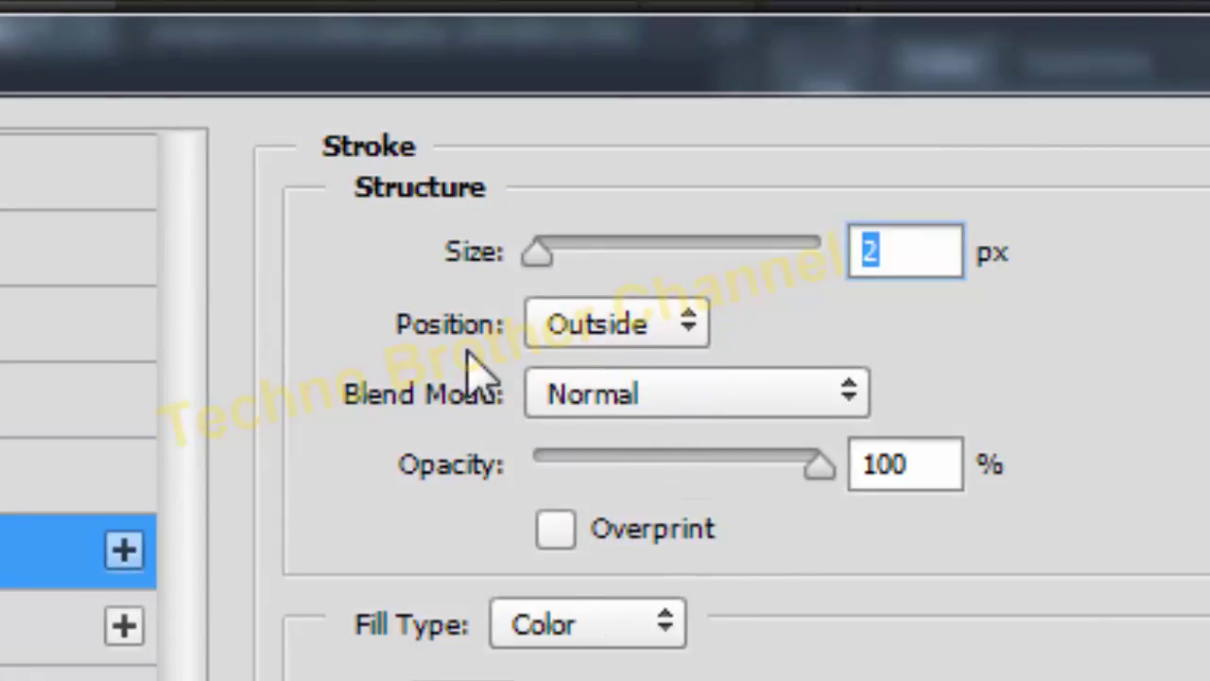
click(689, 328)
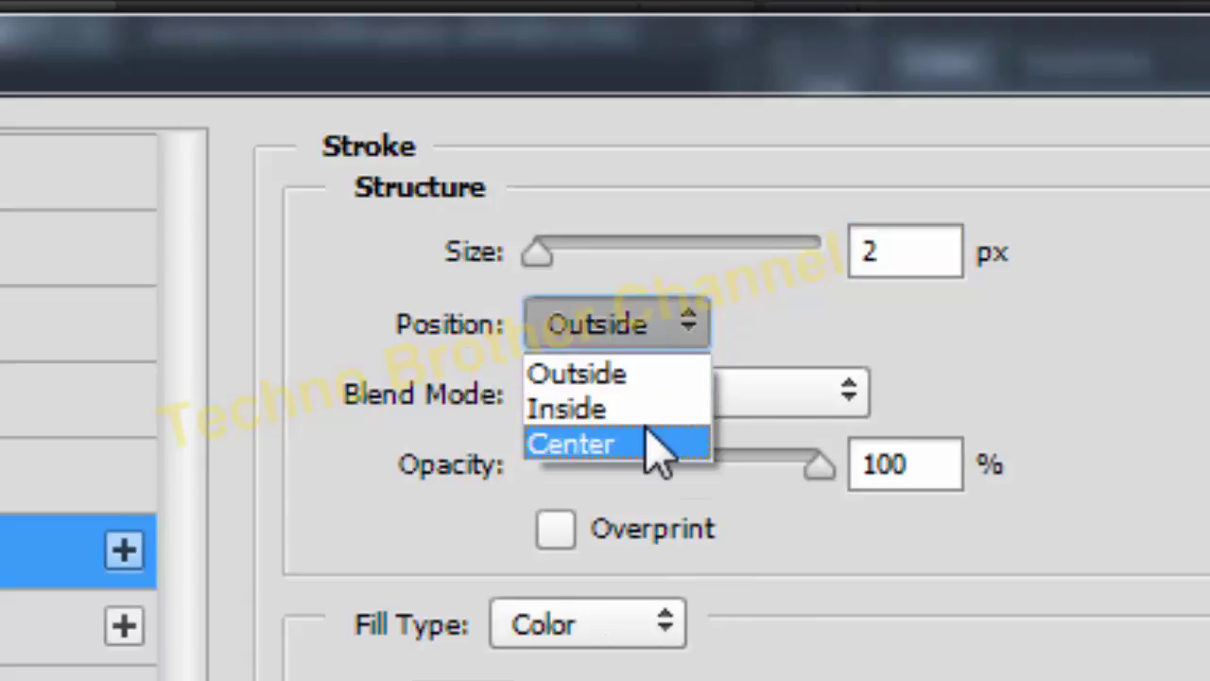
click(652, 410)
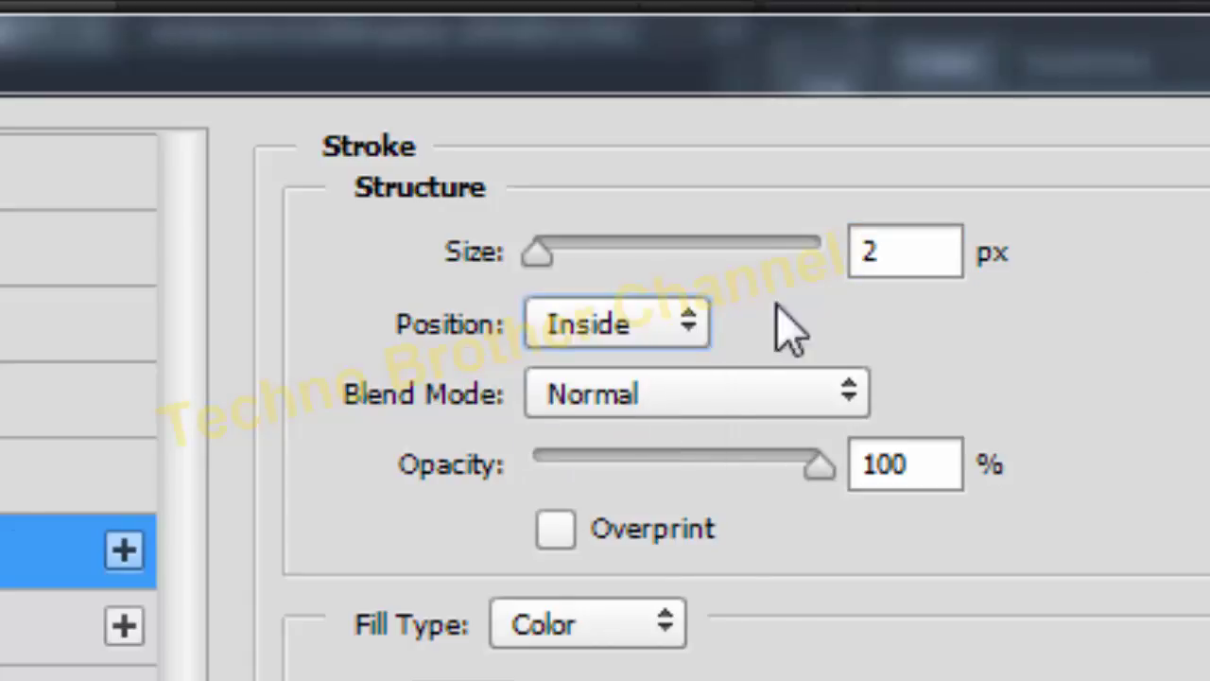
click(686, 323)
click(673, 372)
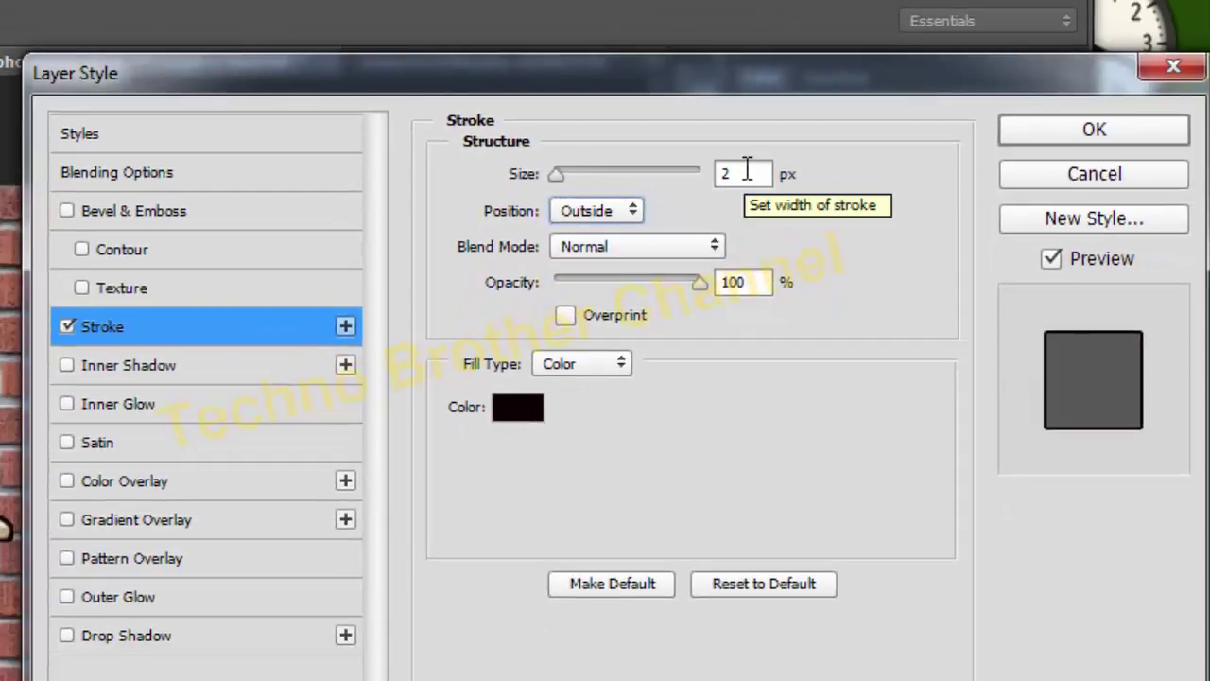
drag(745, 180, 677, 178)
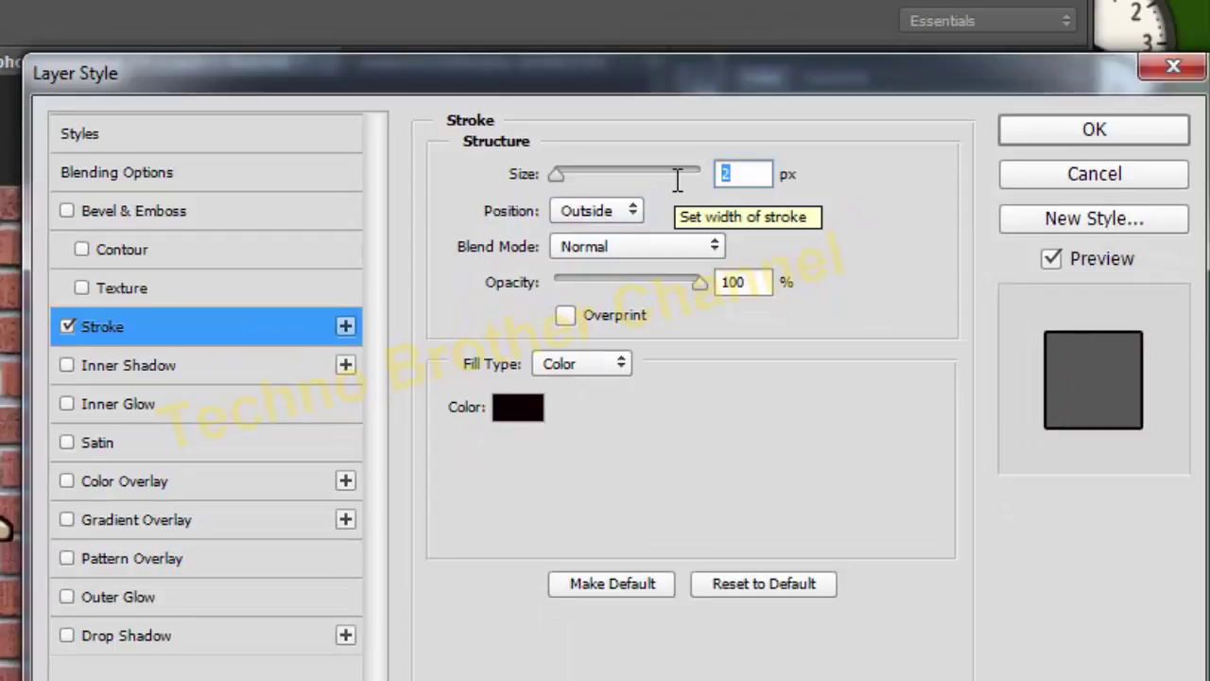
click(1121, 146)
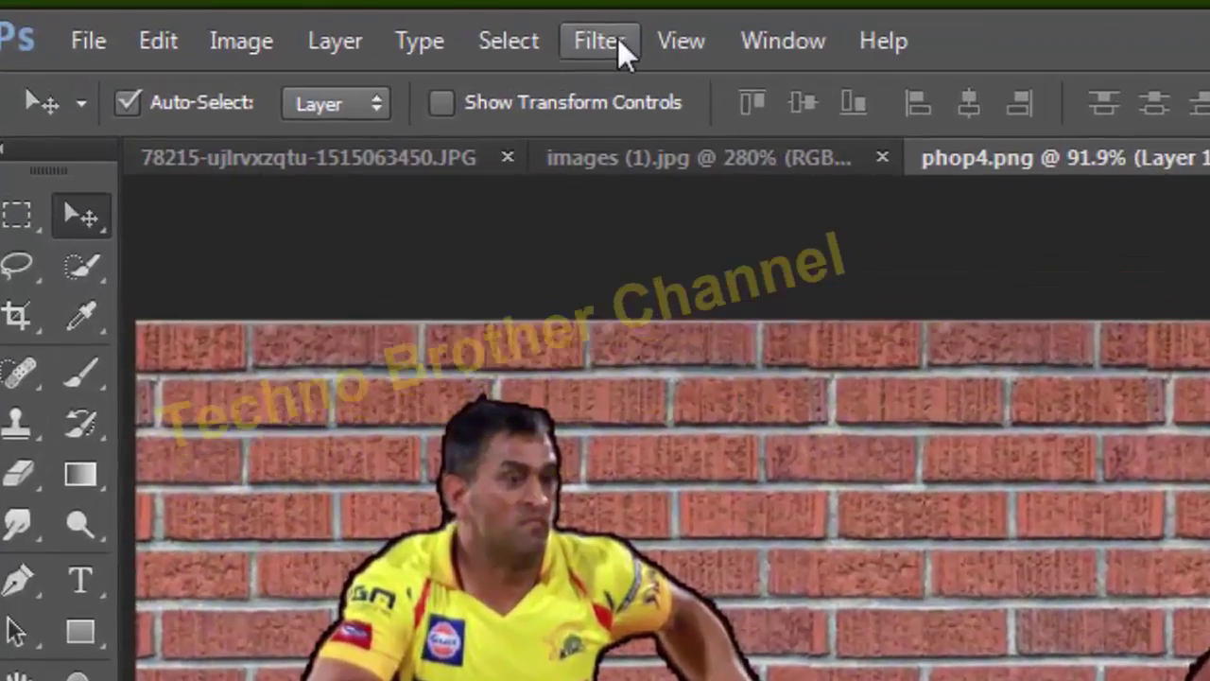
- Apply the Filter Gallery's Artistic > Poster Edges filter to the players, adjusting Edge Intensity
click(598, 43)
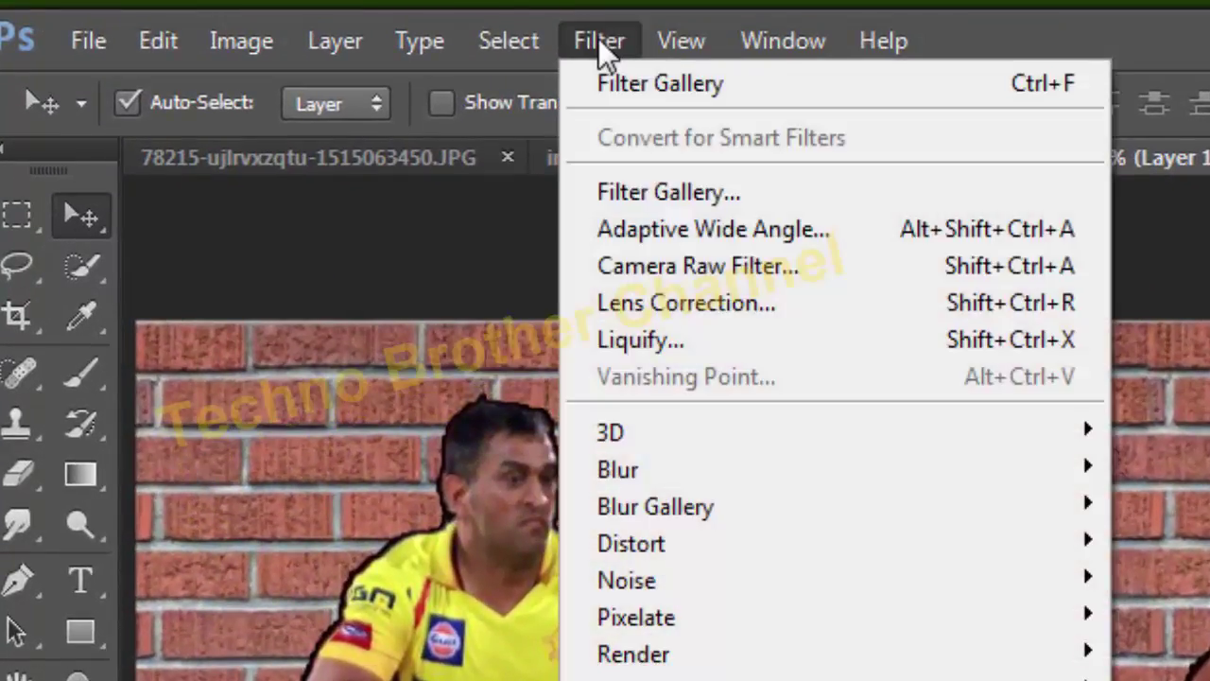
click(660, 194)
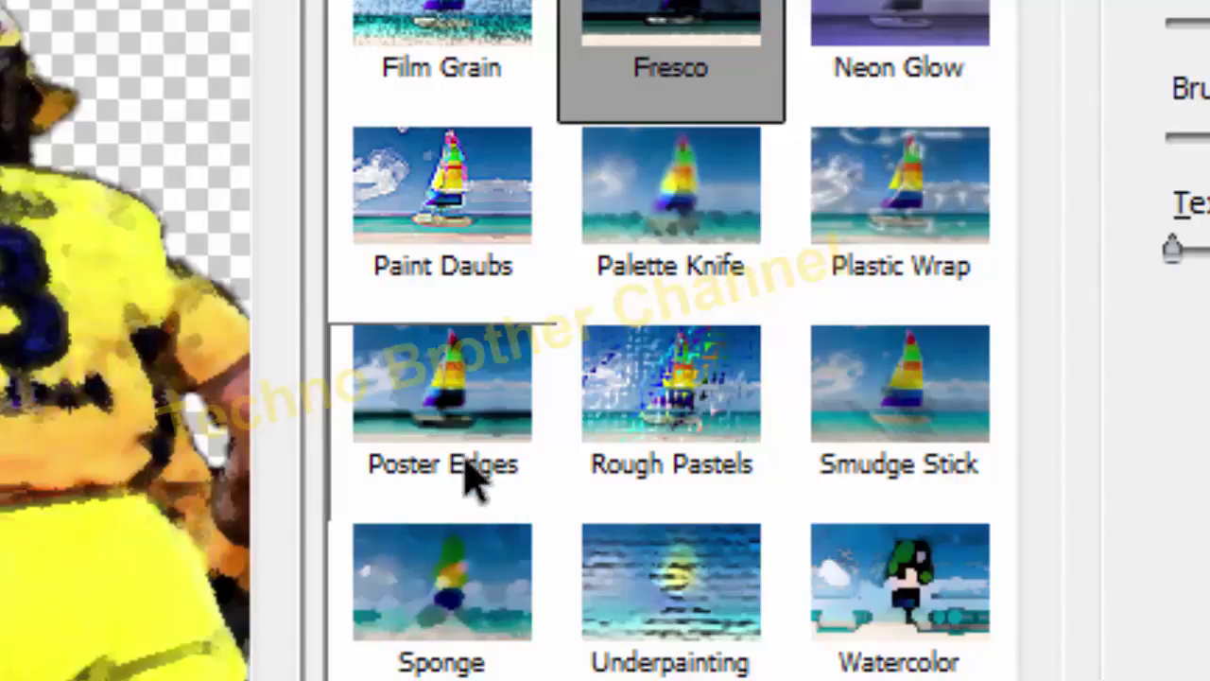
click(457, 426)
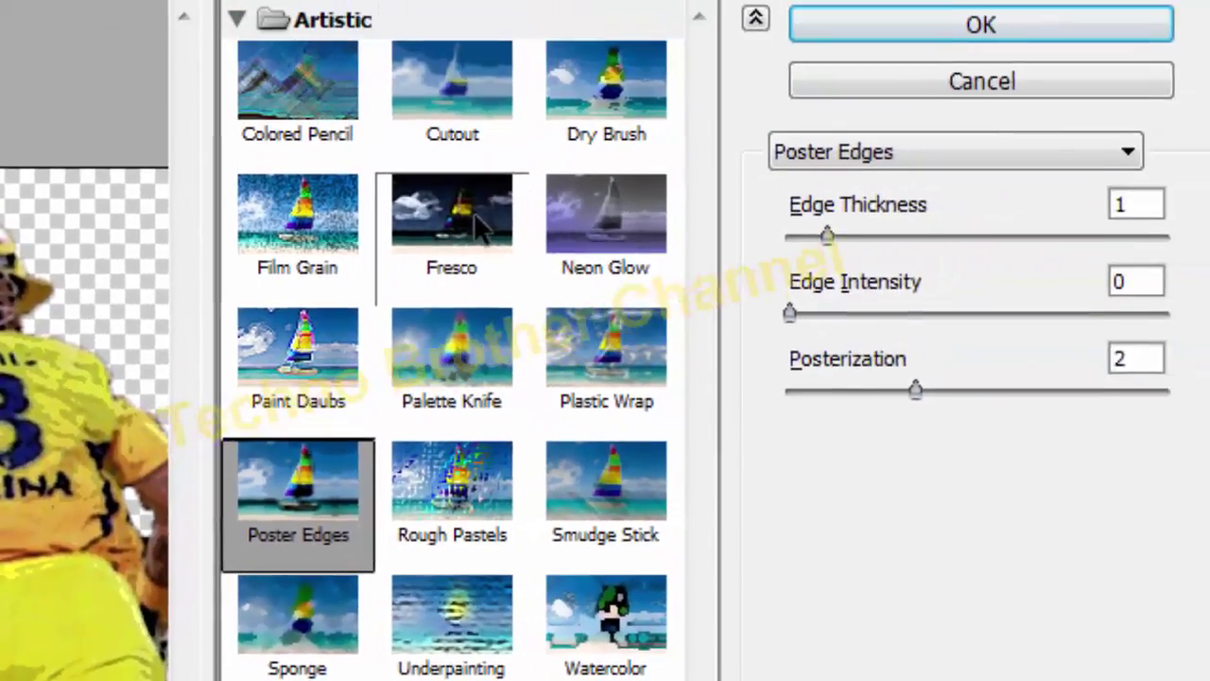
click(446, 284)
click(291, 518)
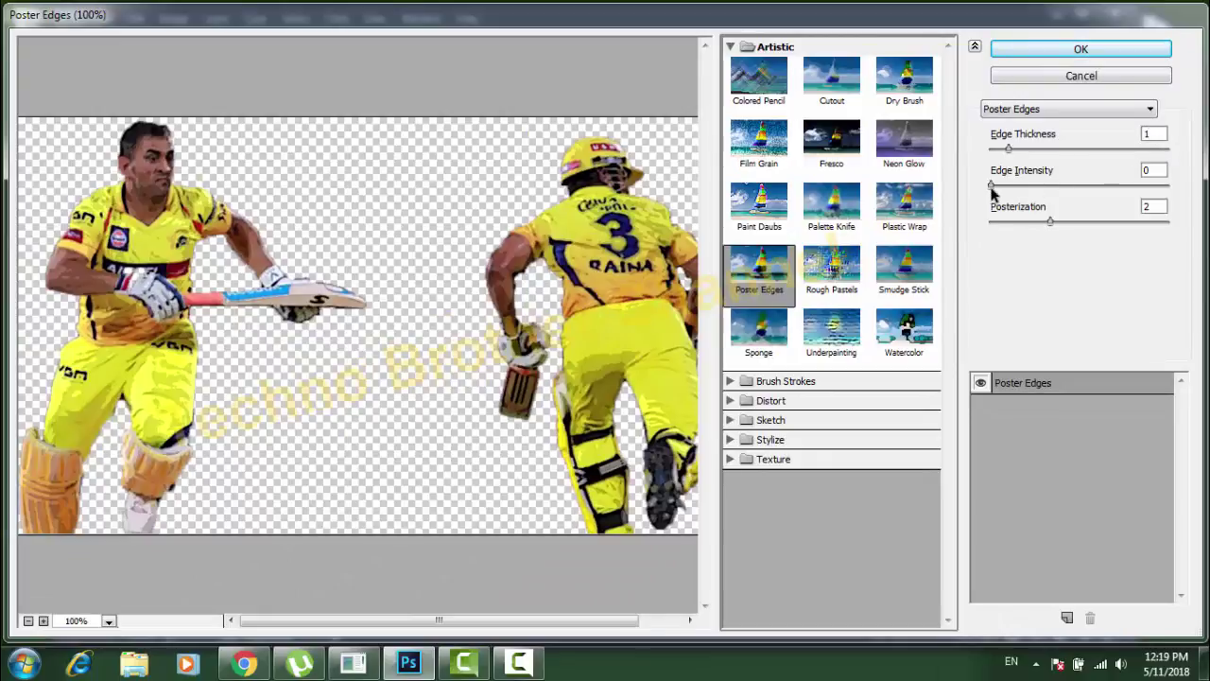
drag(992, 187, 1032, 193)
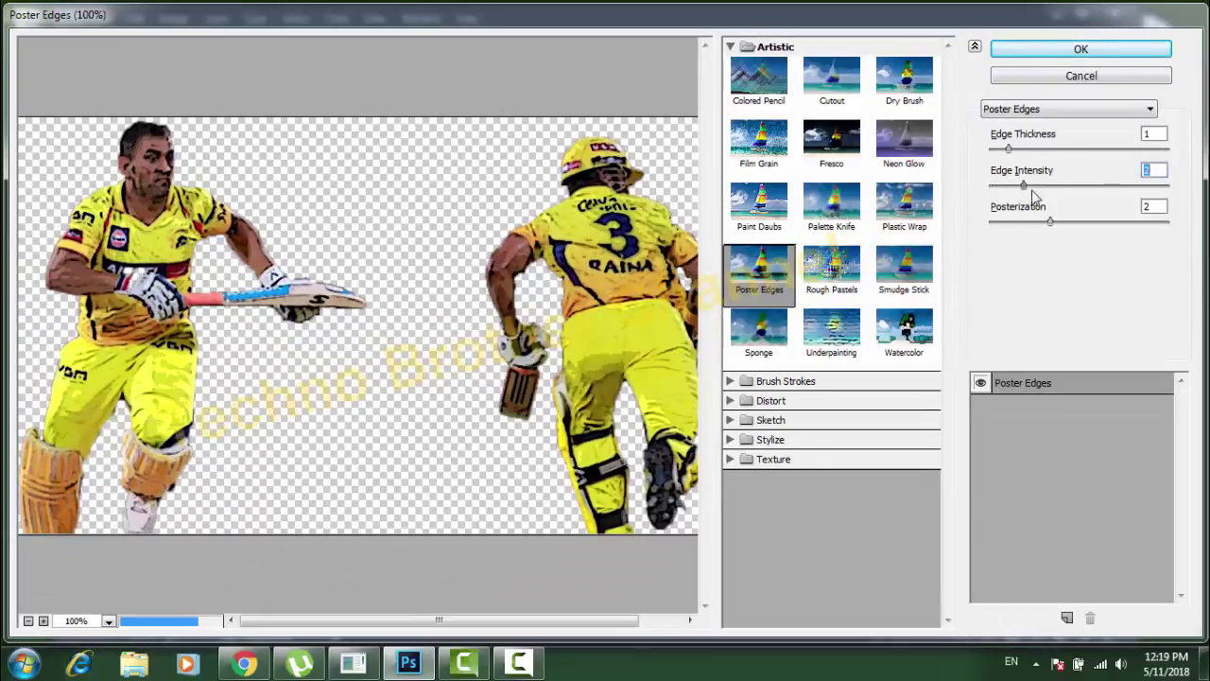
drag(1062, 189, 994, 202)
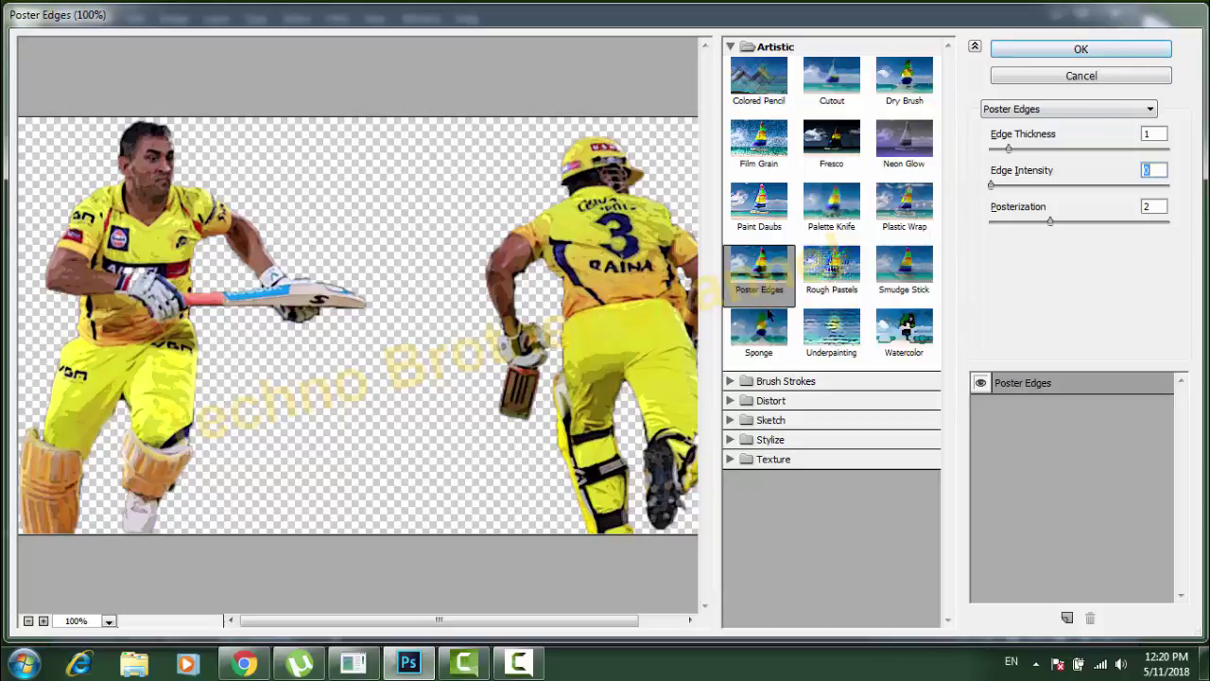
click(1080, 48)
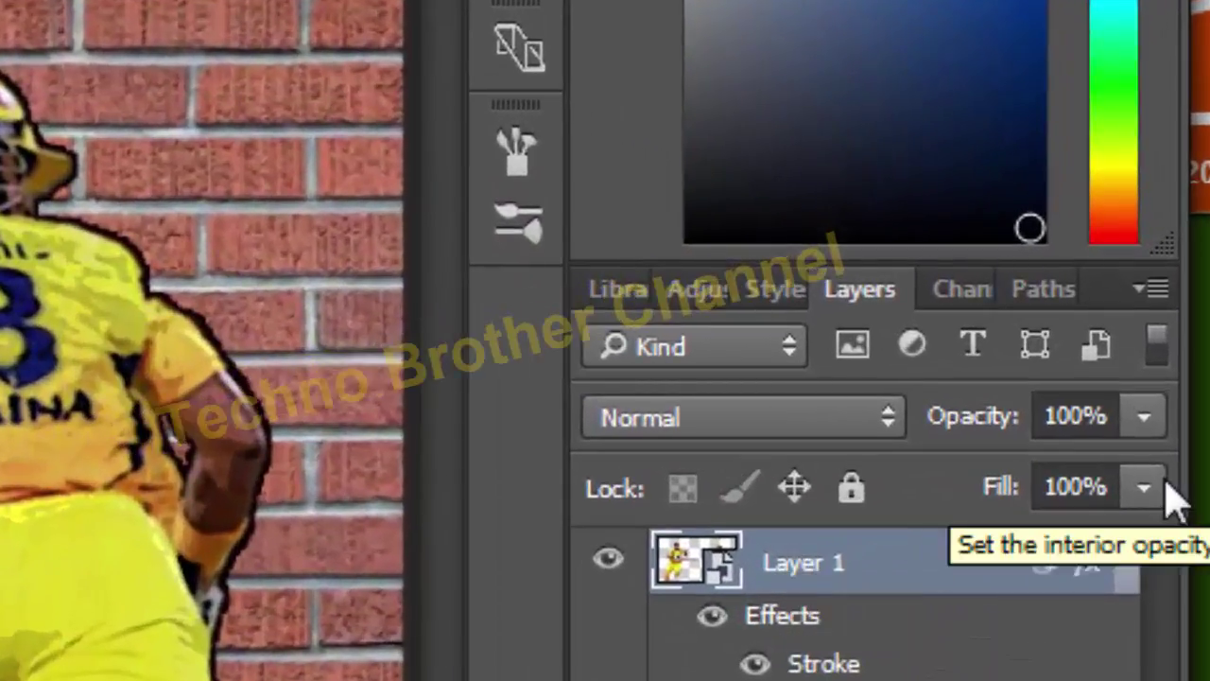
- Convert Layer 1 to a Smart Object and set its blend mode to Overlay
click(1148, 291)
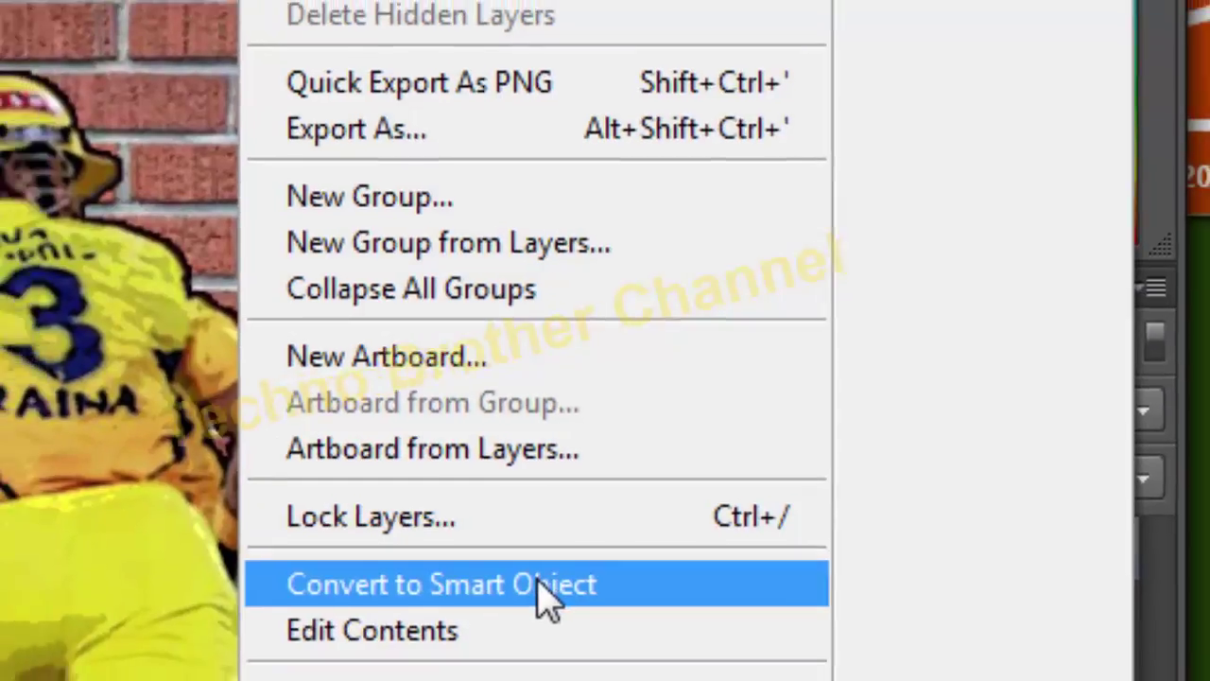
click(522, 603)
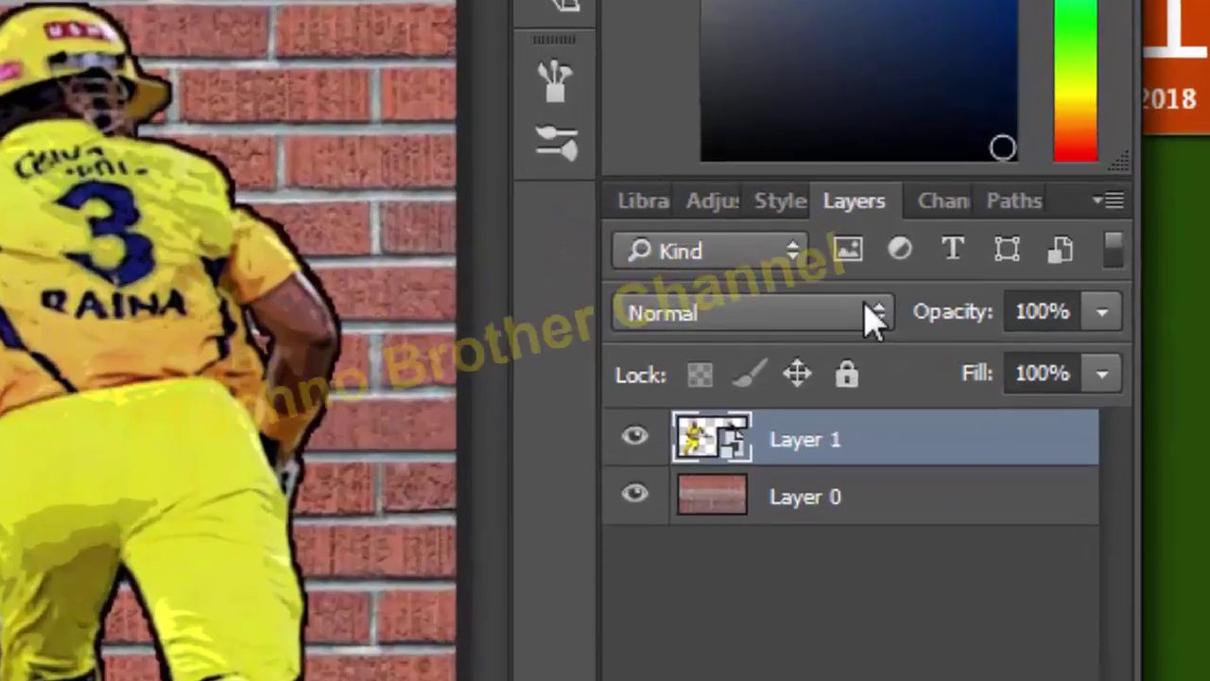
click(1032, 321)
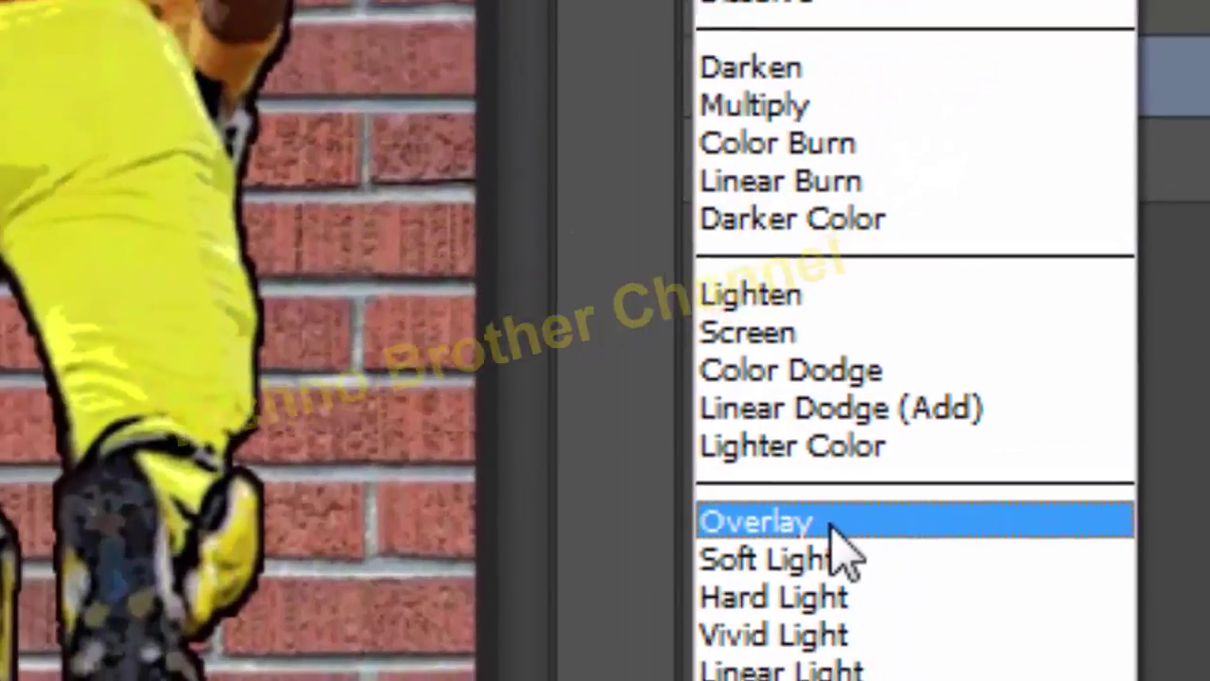
click(815, 525)
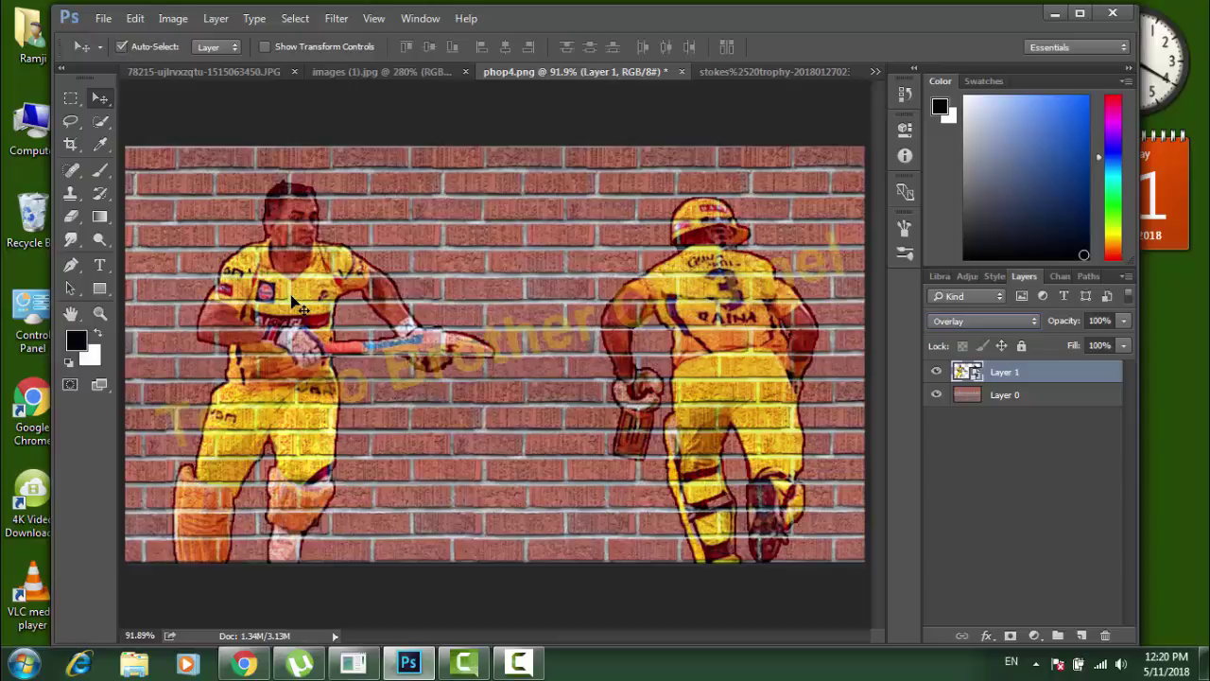
click(1033, 324)
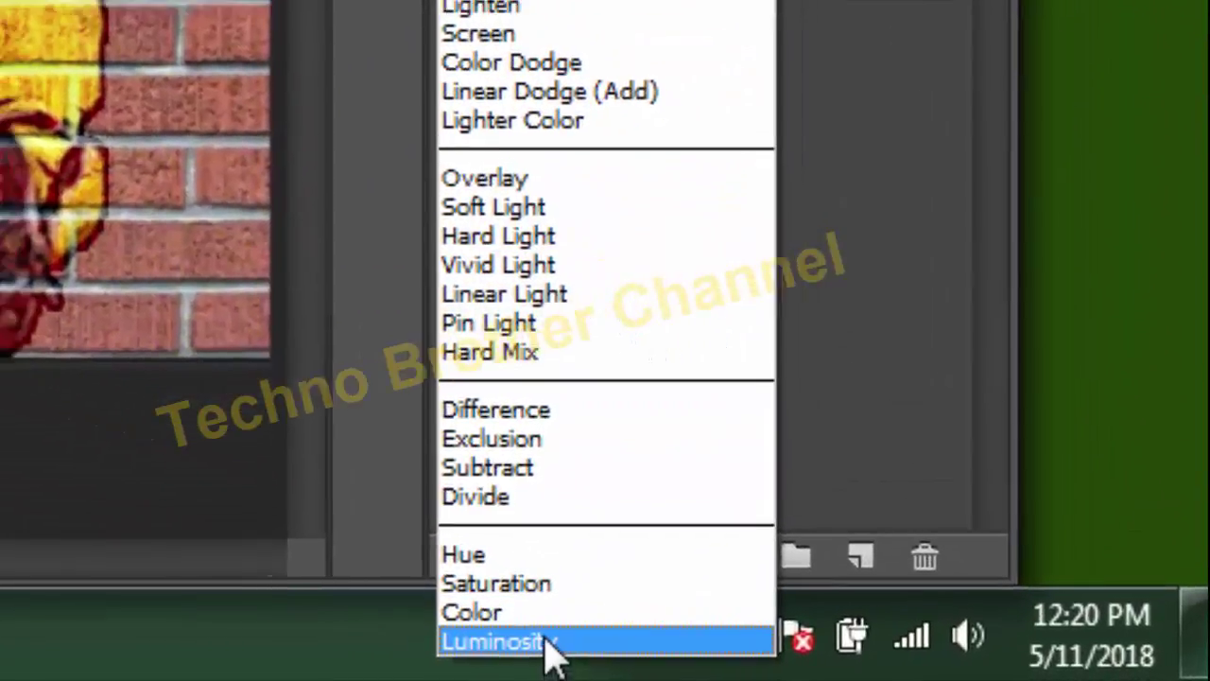
click(546, 641)
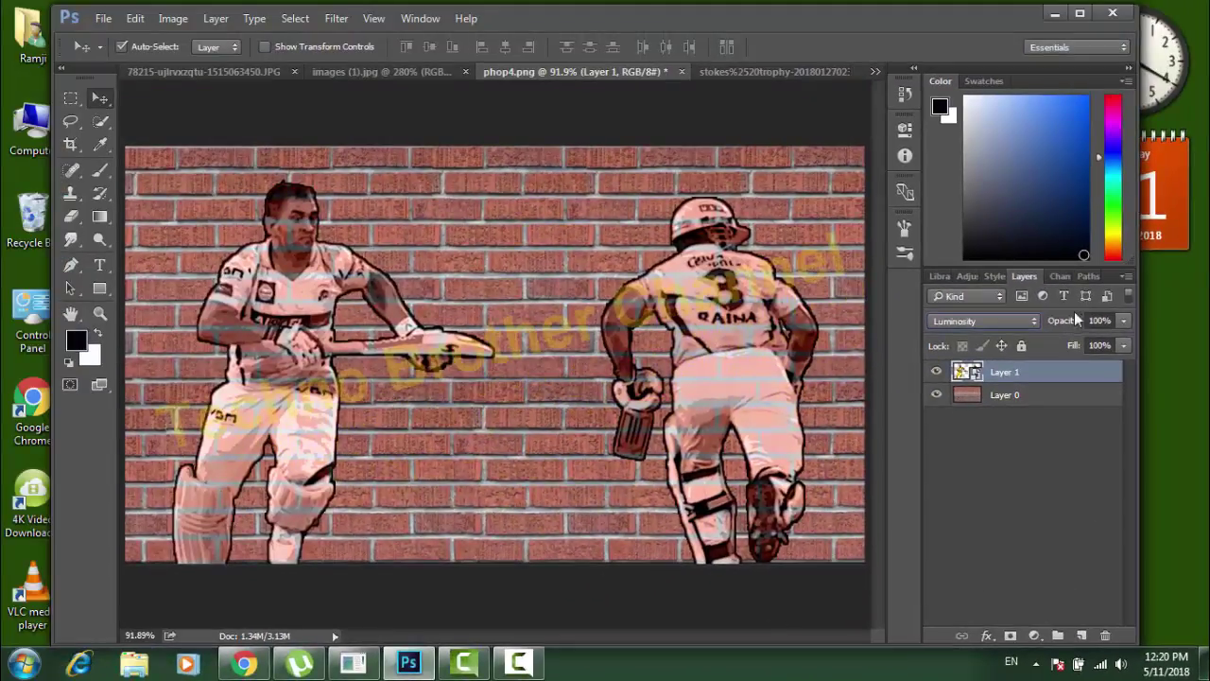
click(998, 295)
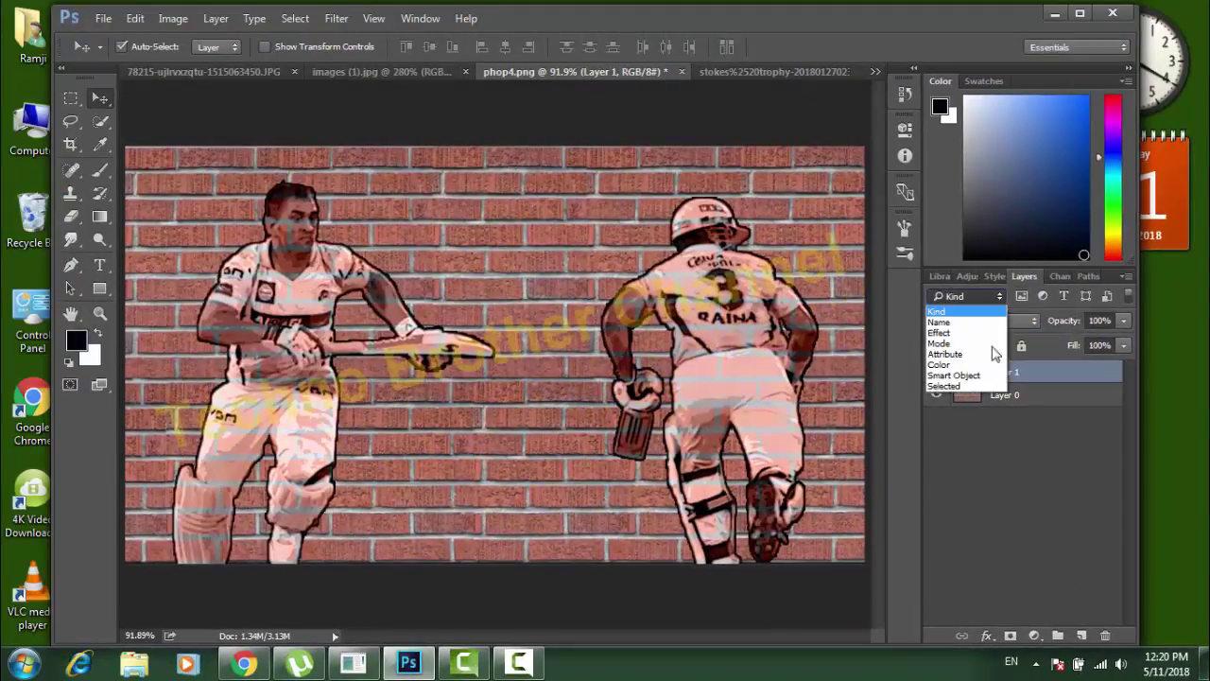
click(1051, 308)
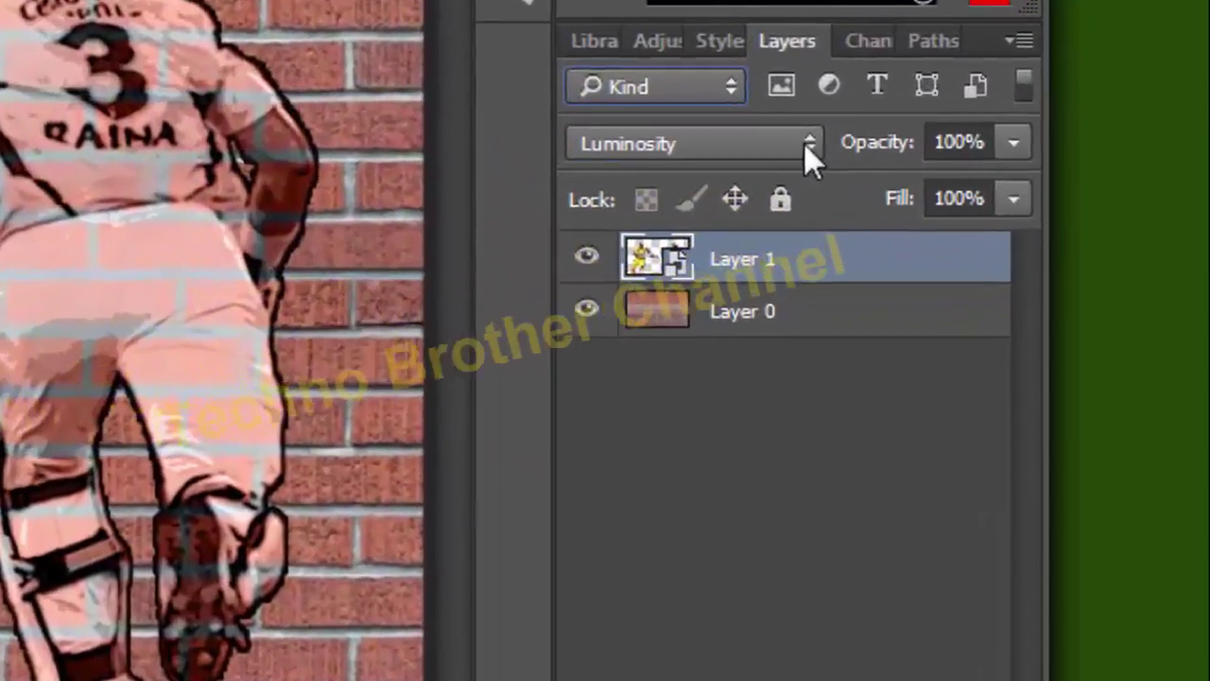
click(1034, 321)
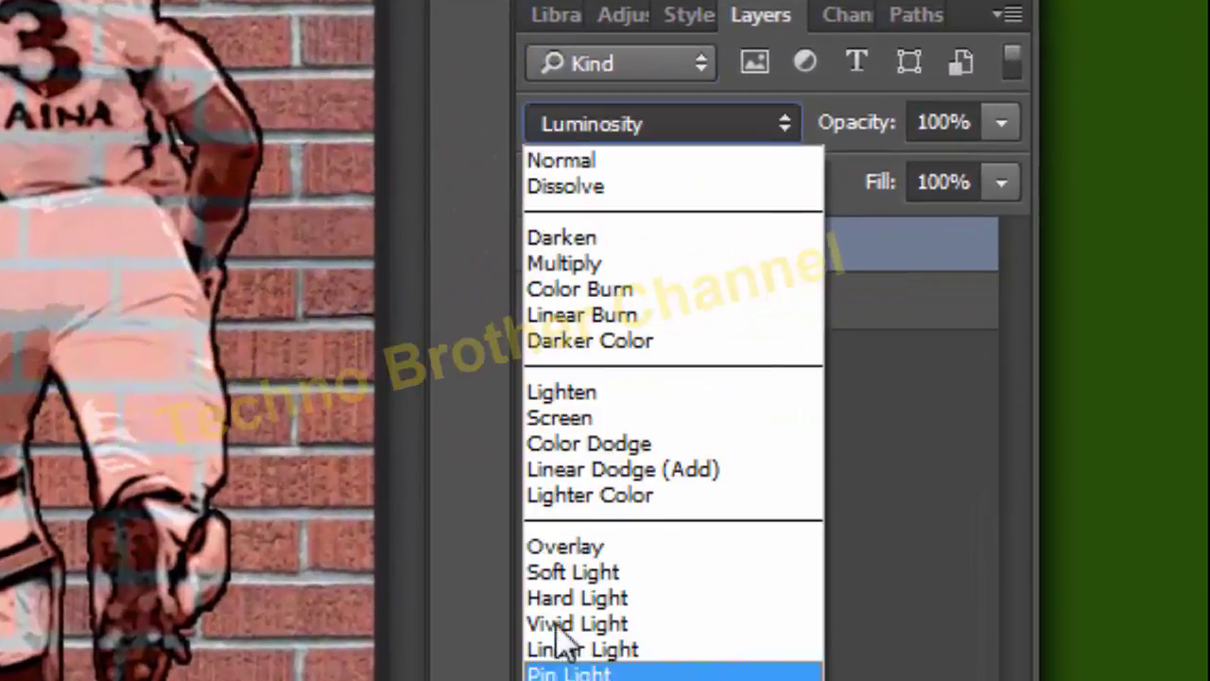
click(611, 546)
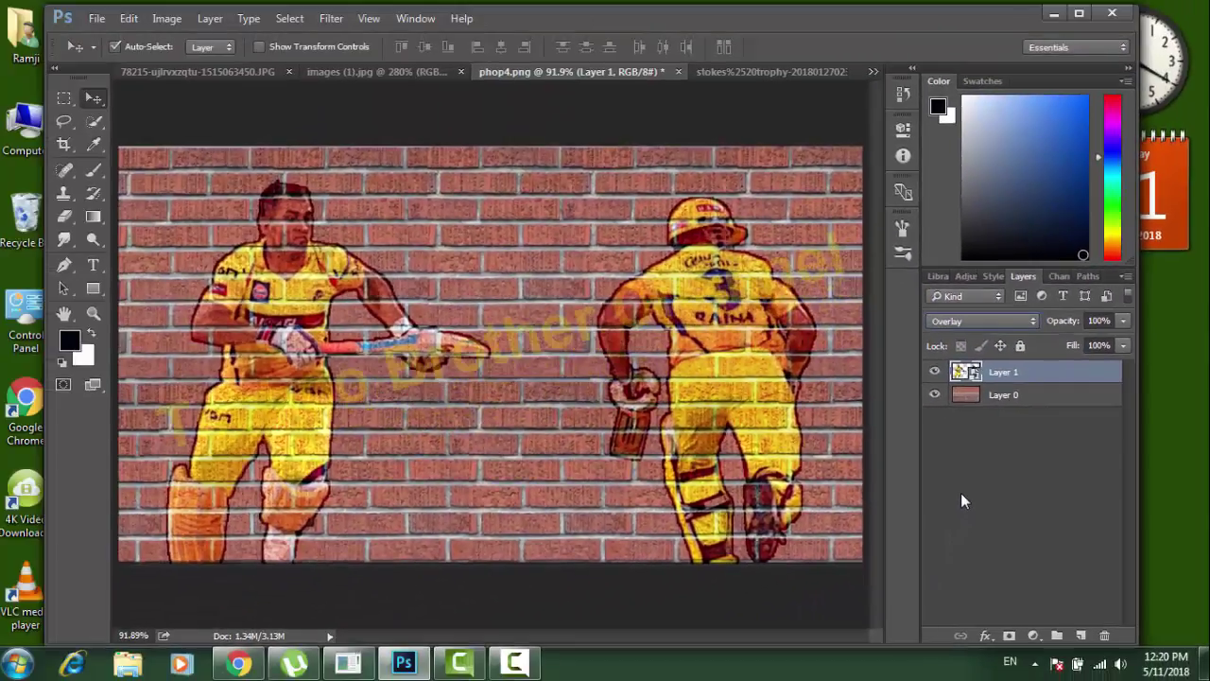
- Lower Layer 1's opacity to 76%
click(1125, 321)
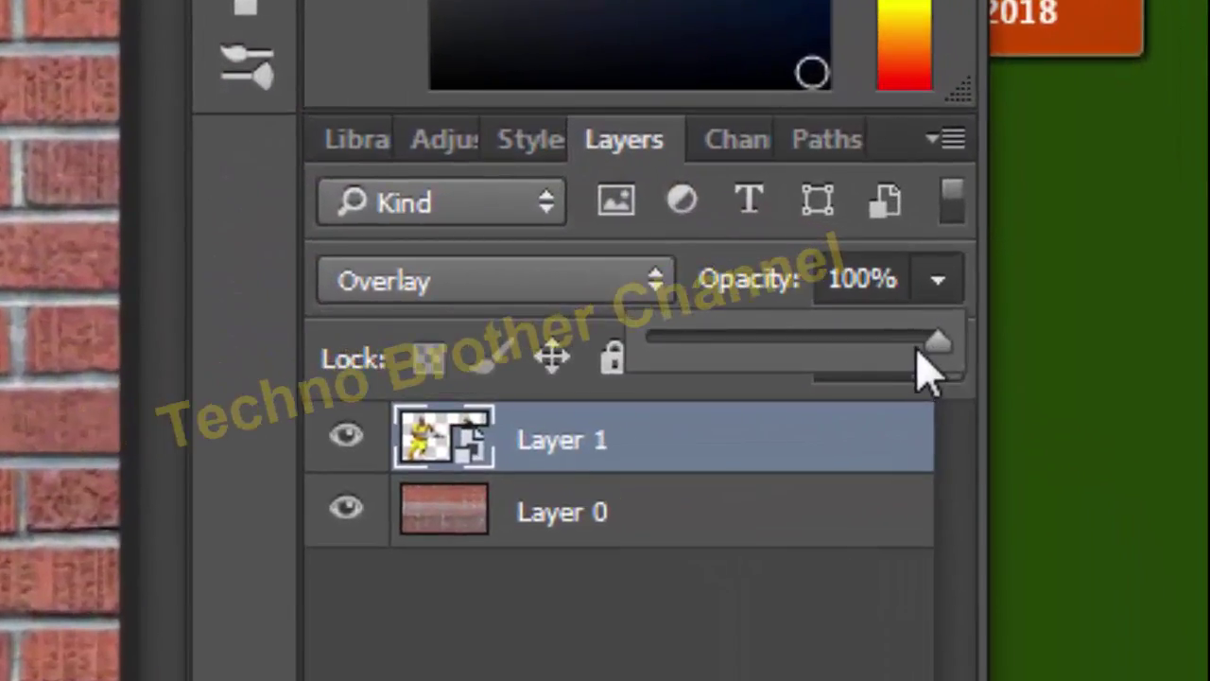
drag(1123, 341, 1119, 341)
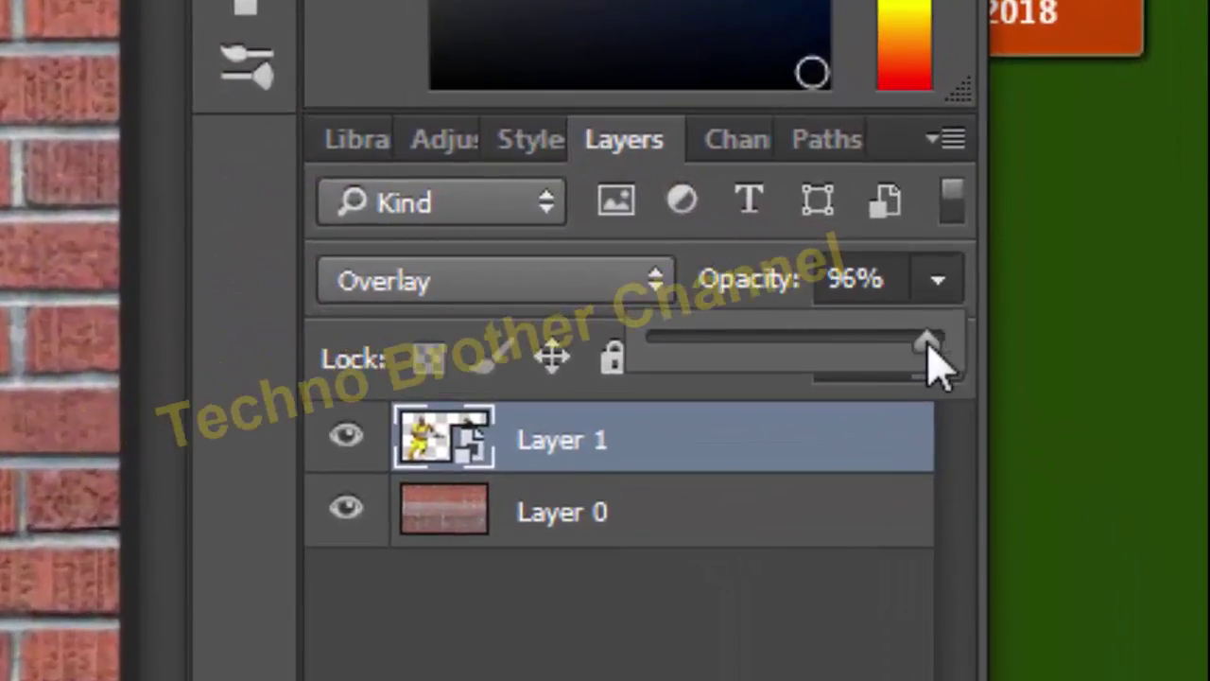
mouse_move(926, 344)
mouse_down()
mouse_move(888, 347)
mouse_move(875, 374)
mouse_up()
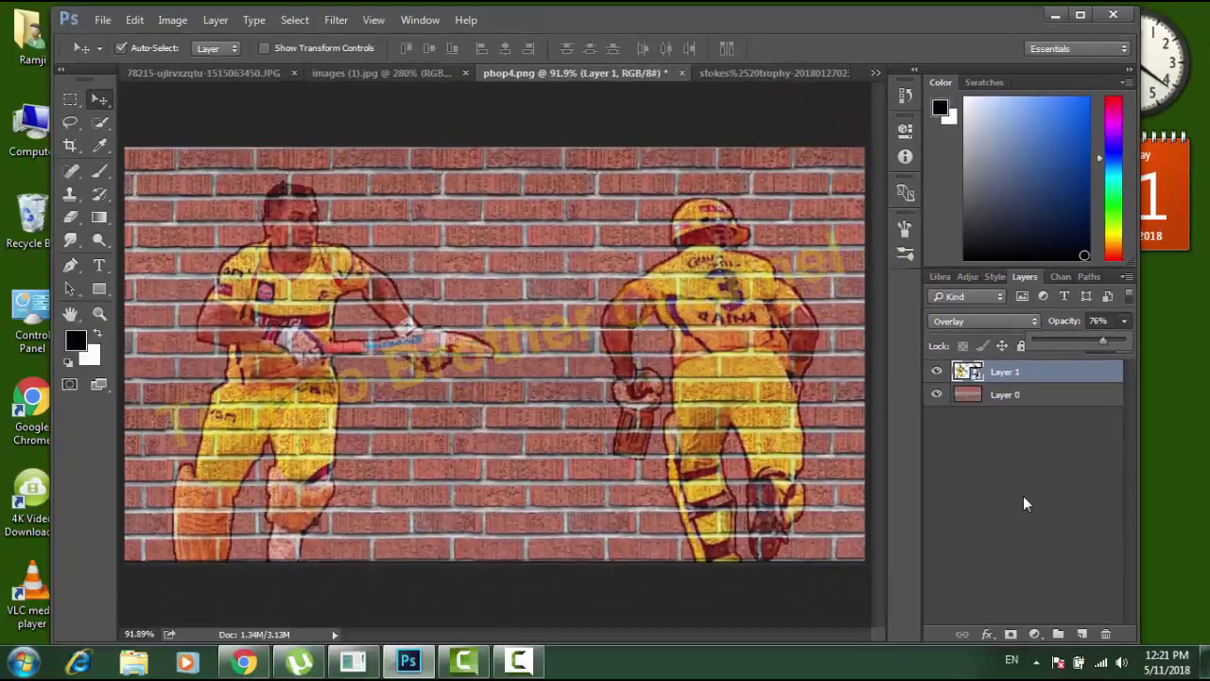
- Switch from the brick wall composite to the IPL trophy photo and pick Quick Selection
click(1022, 494)
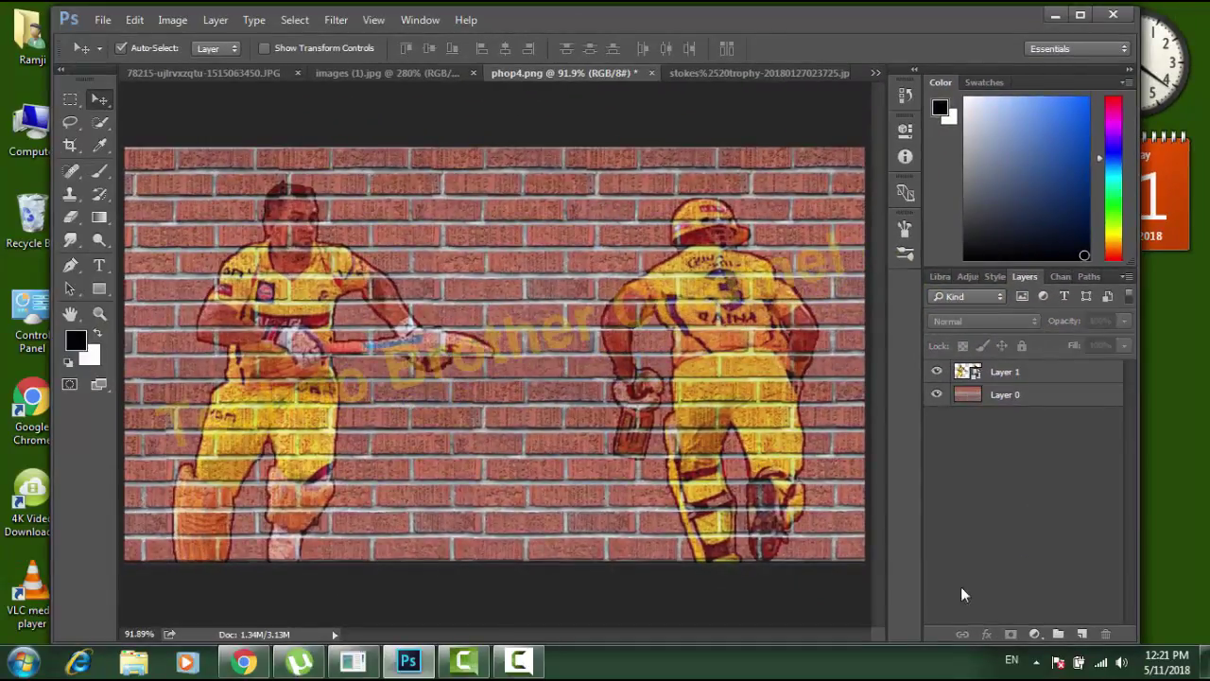
click(408, 76)
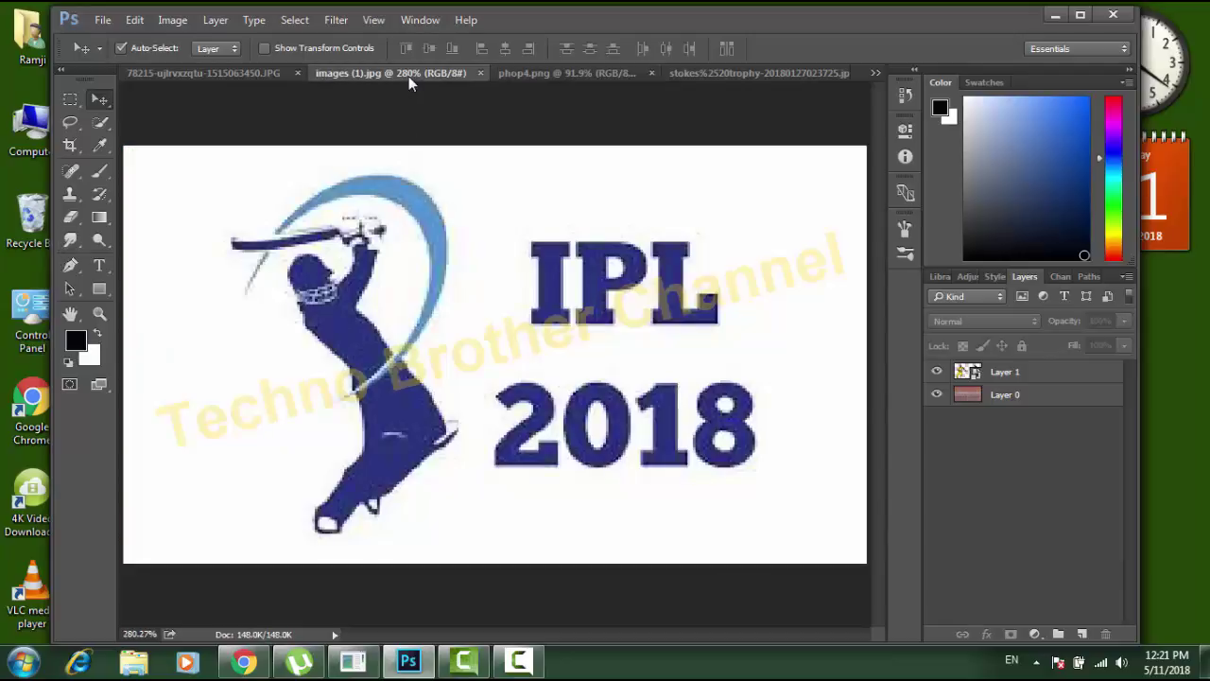
click(760, 78)
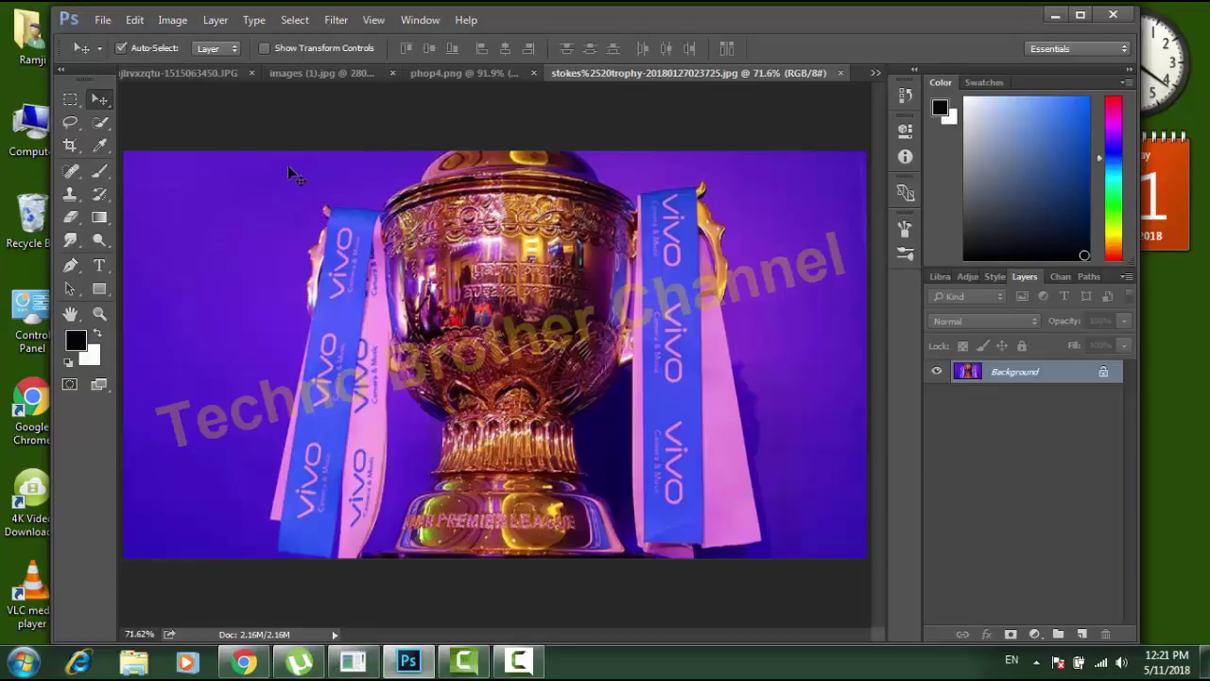
click(114, 128)
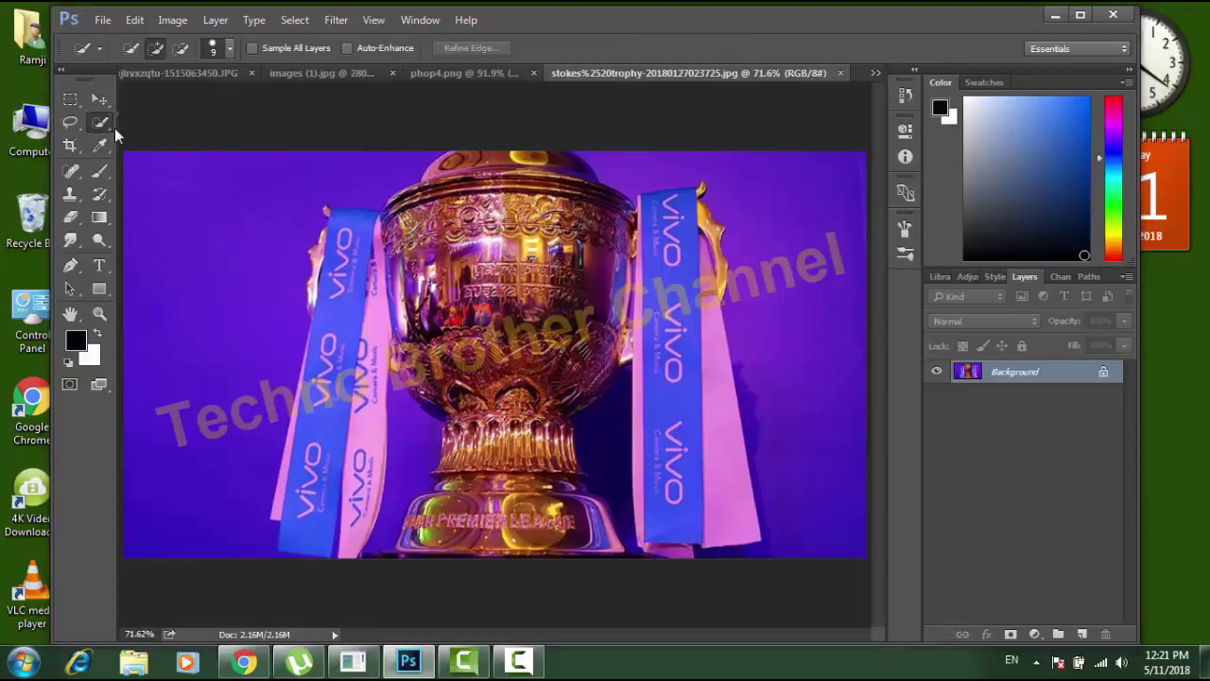
- Quick-select the trophy from top to base plus its left ribbon and left side
right_click(114, 128)
click(209, 127)
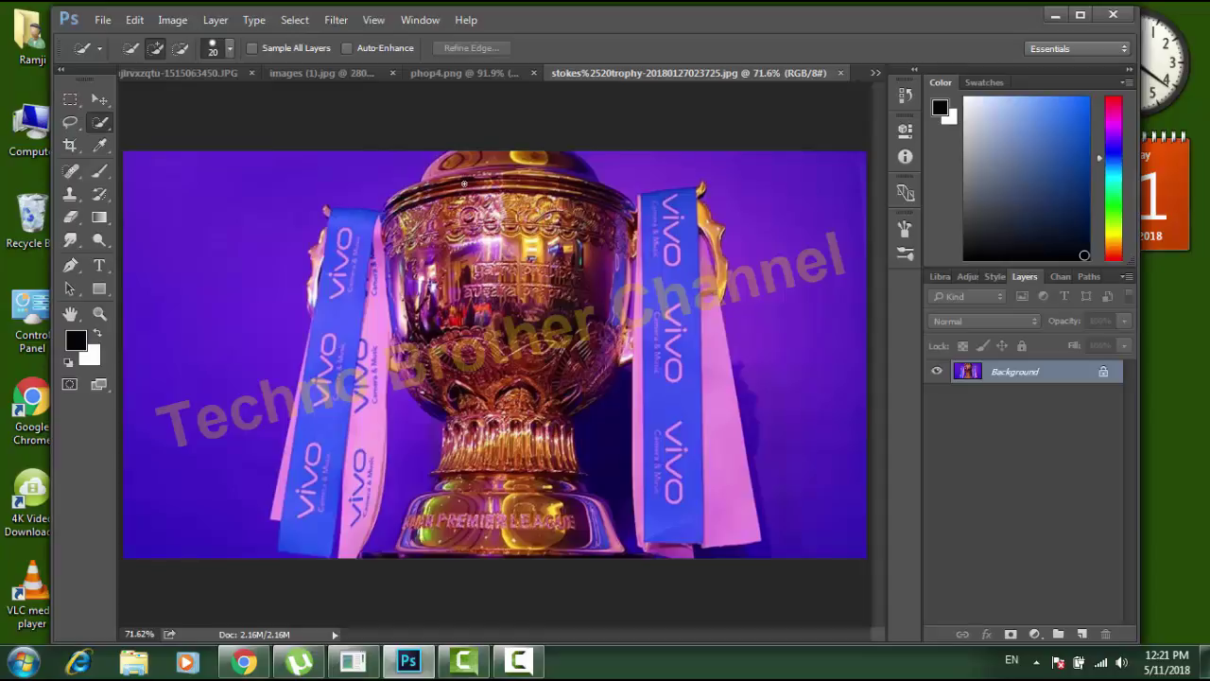
mouse_move(465, 182)
mouse_down()
mouse_move(523, 515)
mouse_move(470, 324)
mouse_move(509, 151)
mouse_move(567, 486)
mouse_move(606, 471)
mouse_move(664, 232)
mouse_move(709, 159)
mouse_move(720, 236)
mouse_move(690, 473)
mouse_move(720, 509)
mouse_up()
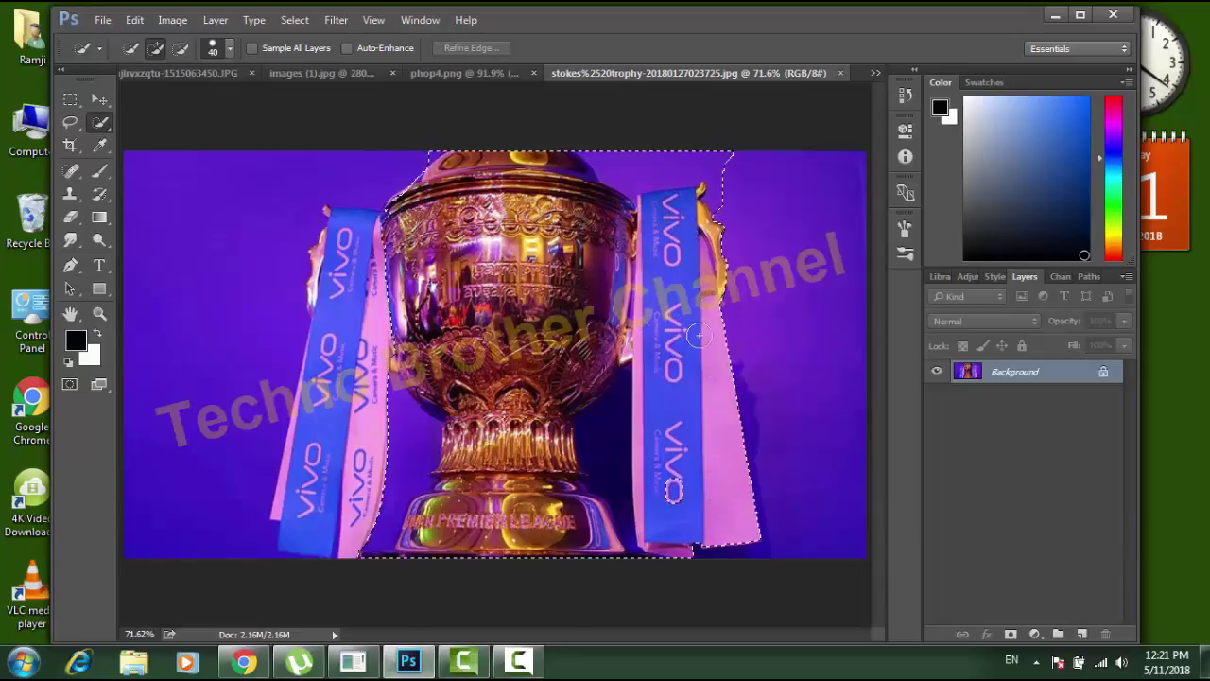
mouse_move(350, 228)
mouse_down()
mouse_move(319, 531)
mouse_move(288, 506)
mouse_move(293, 473)
mouse_up()
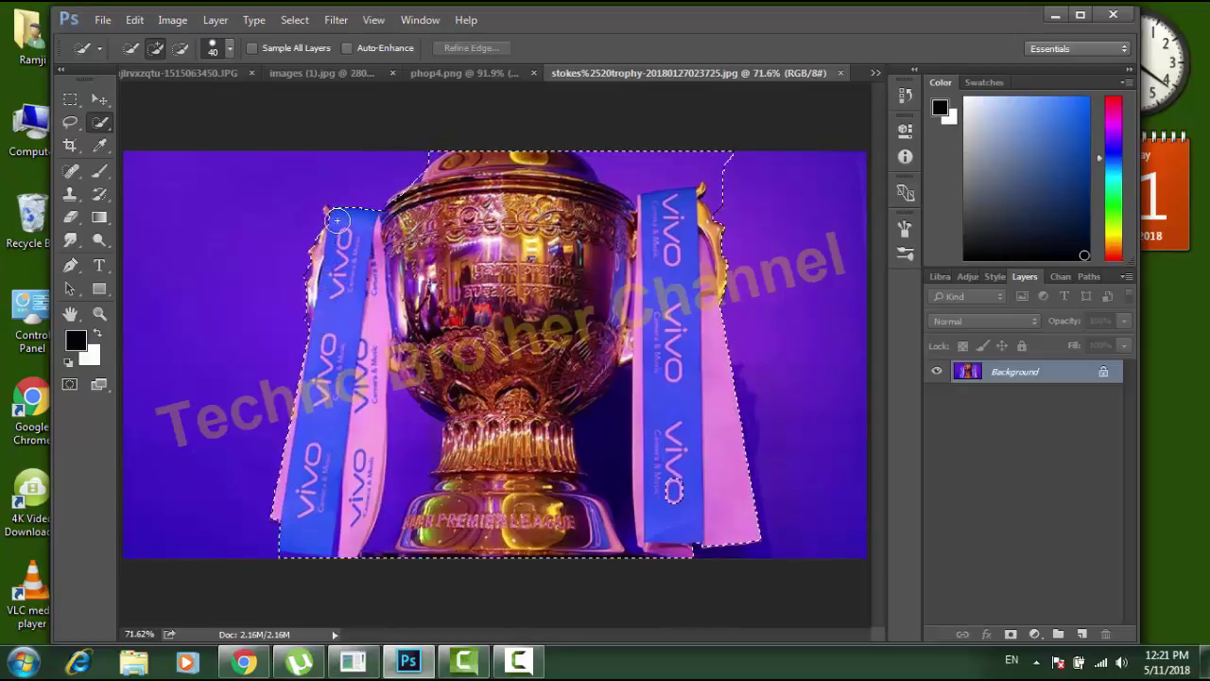
drag(333, 217, 424, 332)
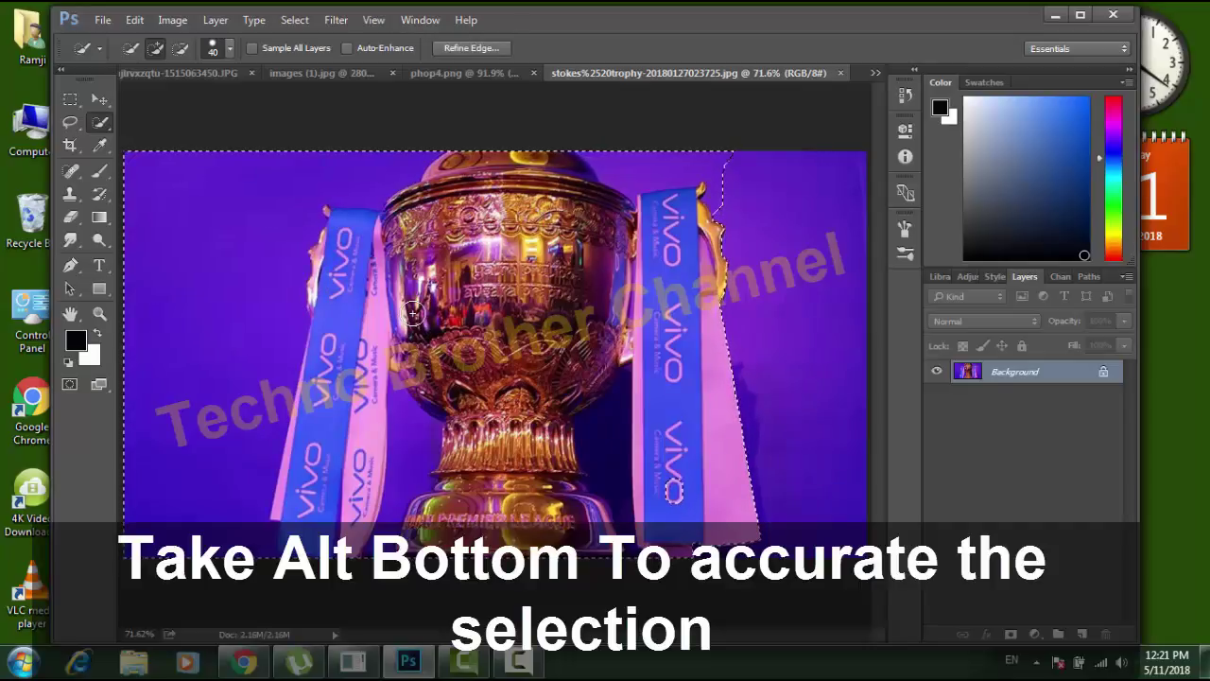
- Zoom to 100% and subtract the purple background above the trophy from the selection
key(ctrl+plus)
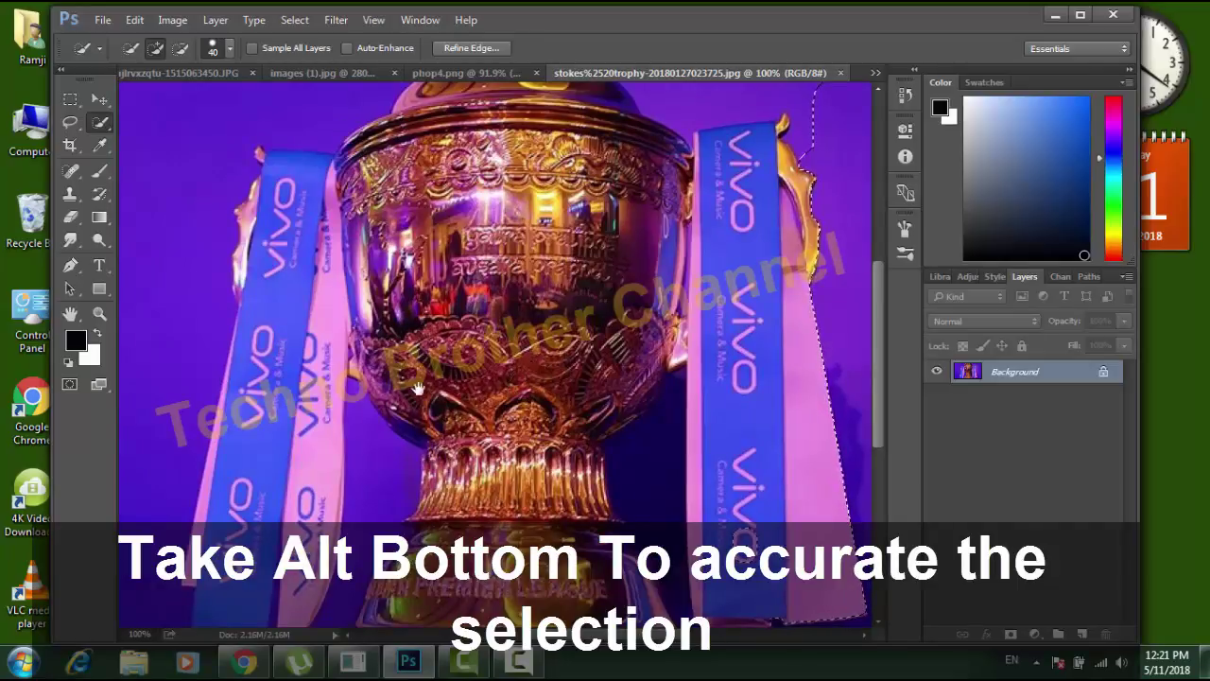
drag(412, 317, 577, 383)
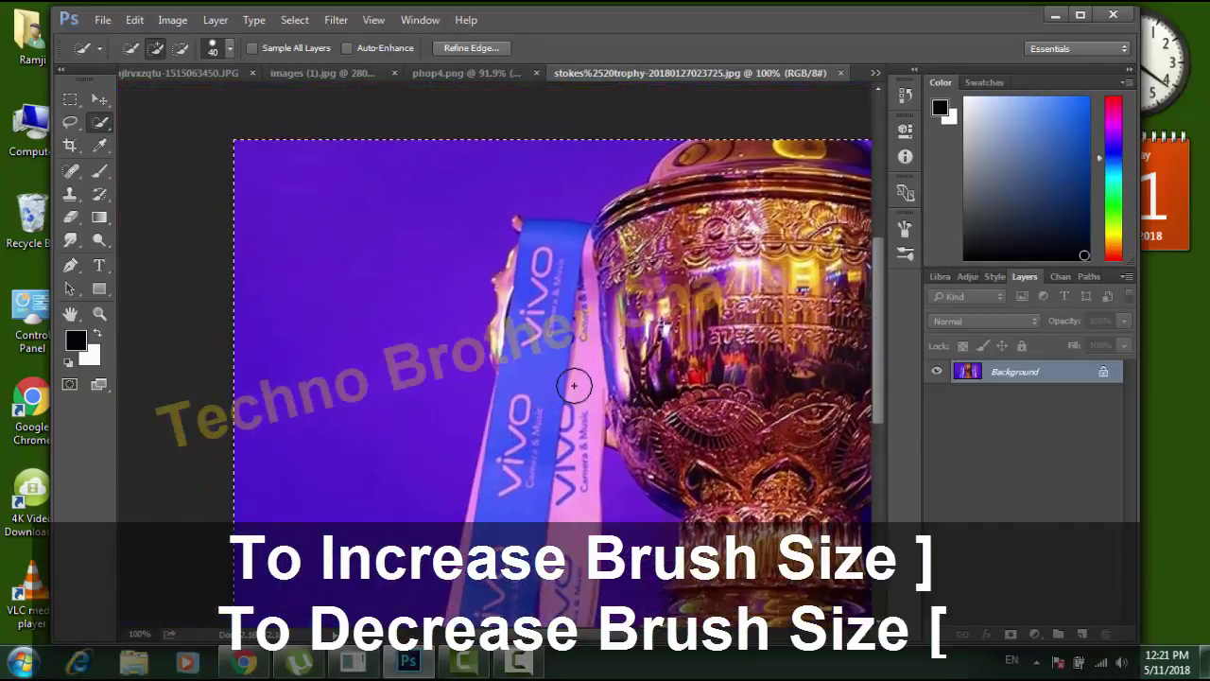
mouse_move(554, 186)
mouse_down()
mouse_move(450, 200)
mouse_move(407, 465)
mouse_up()
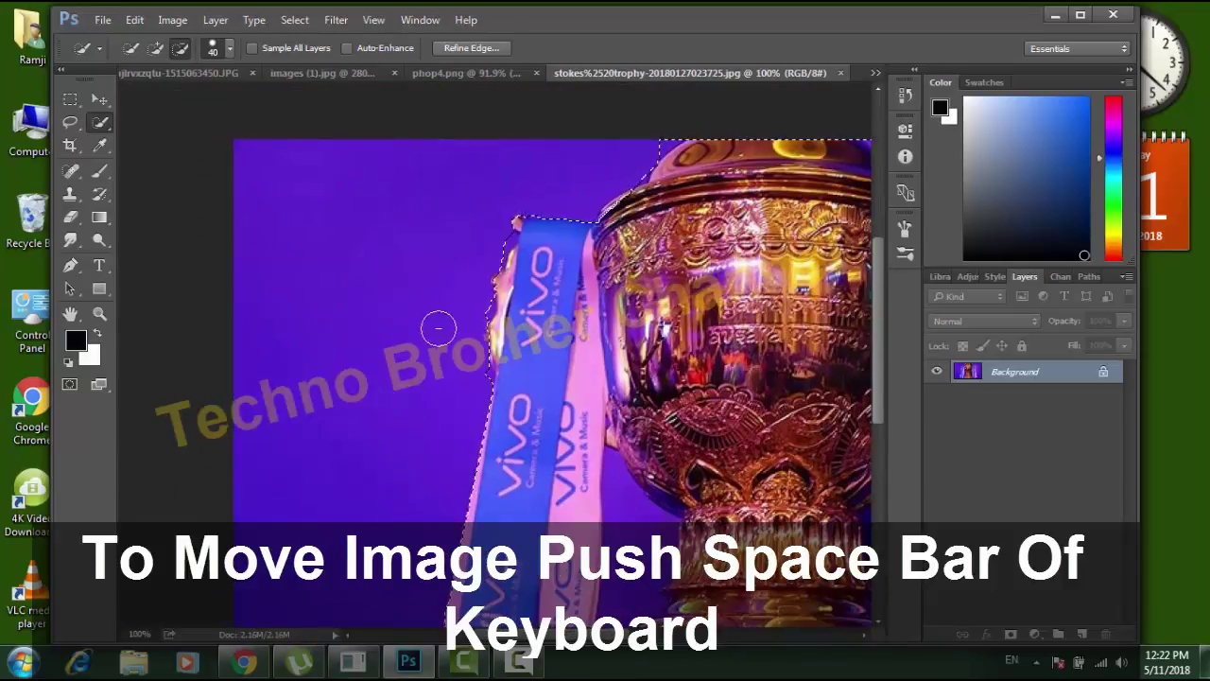
key(alt)
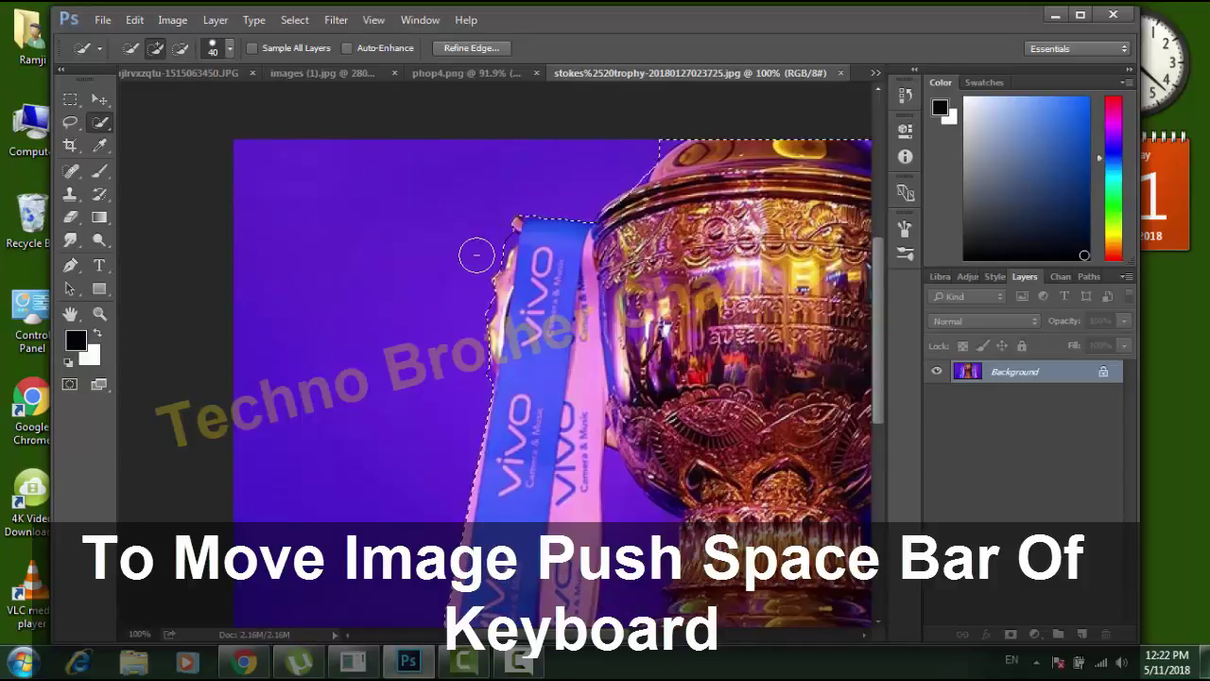
key(bracketleft)
key(bracketleft)
key(bracketleft)
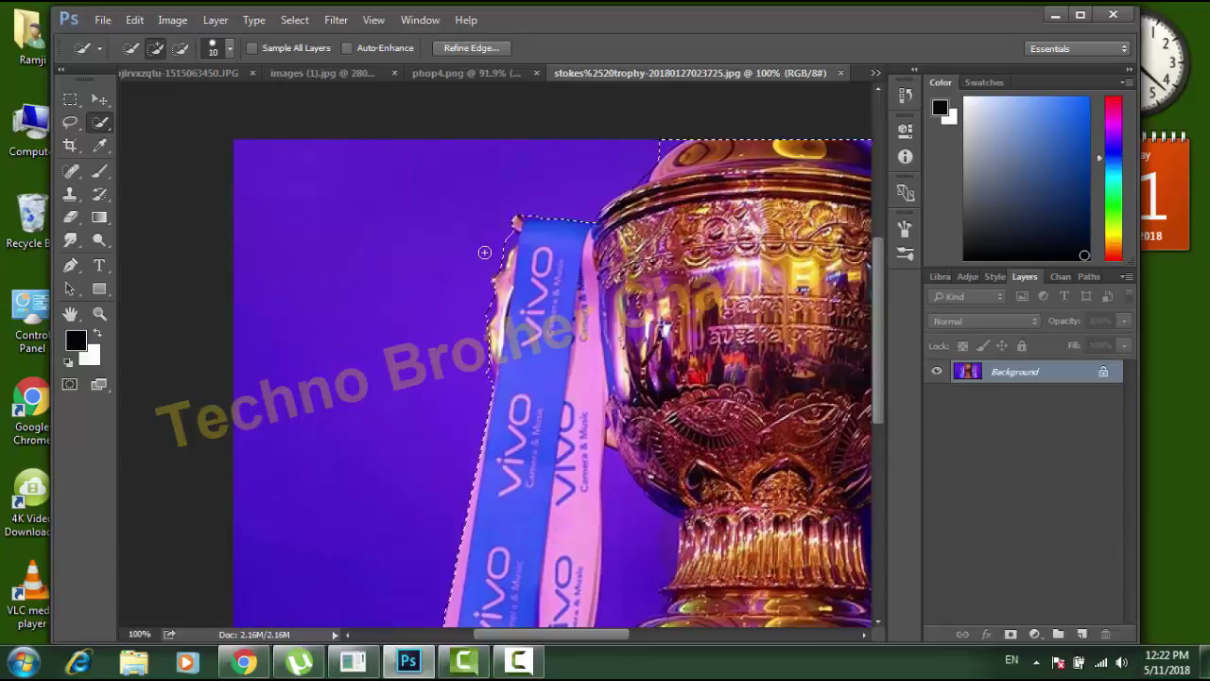
- Recenter the trophy and subtract the background left of its base
key(alt)
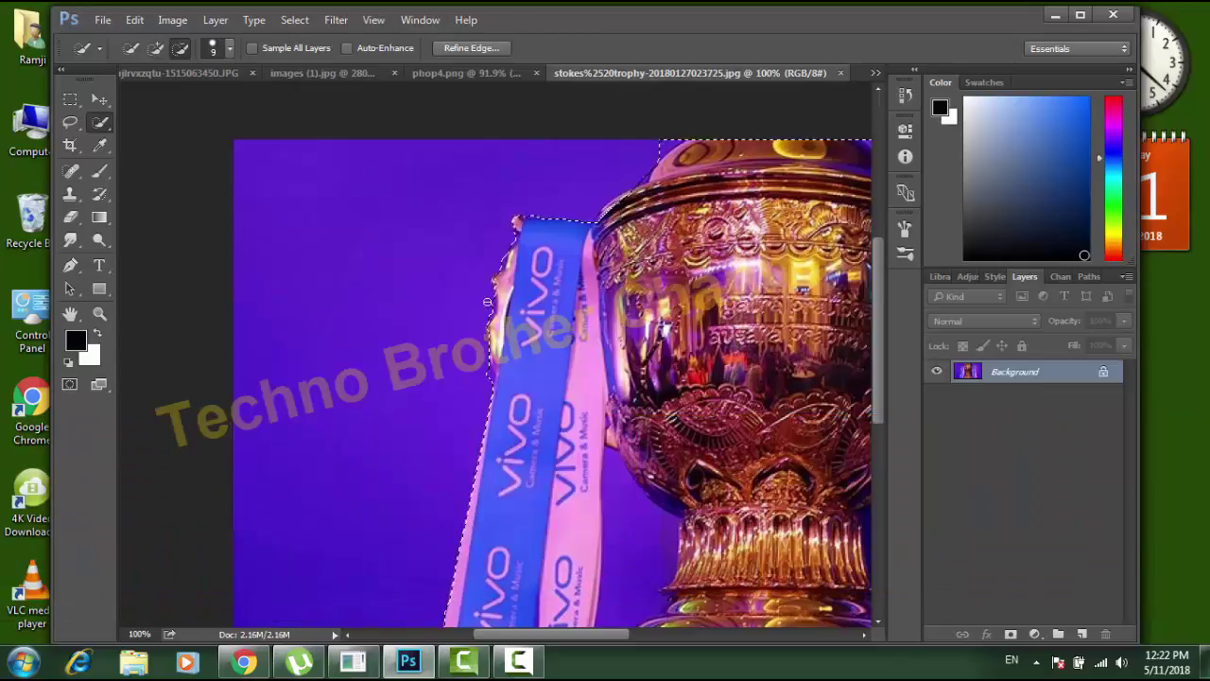
key(alt)
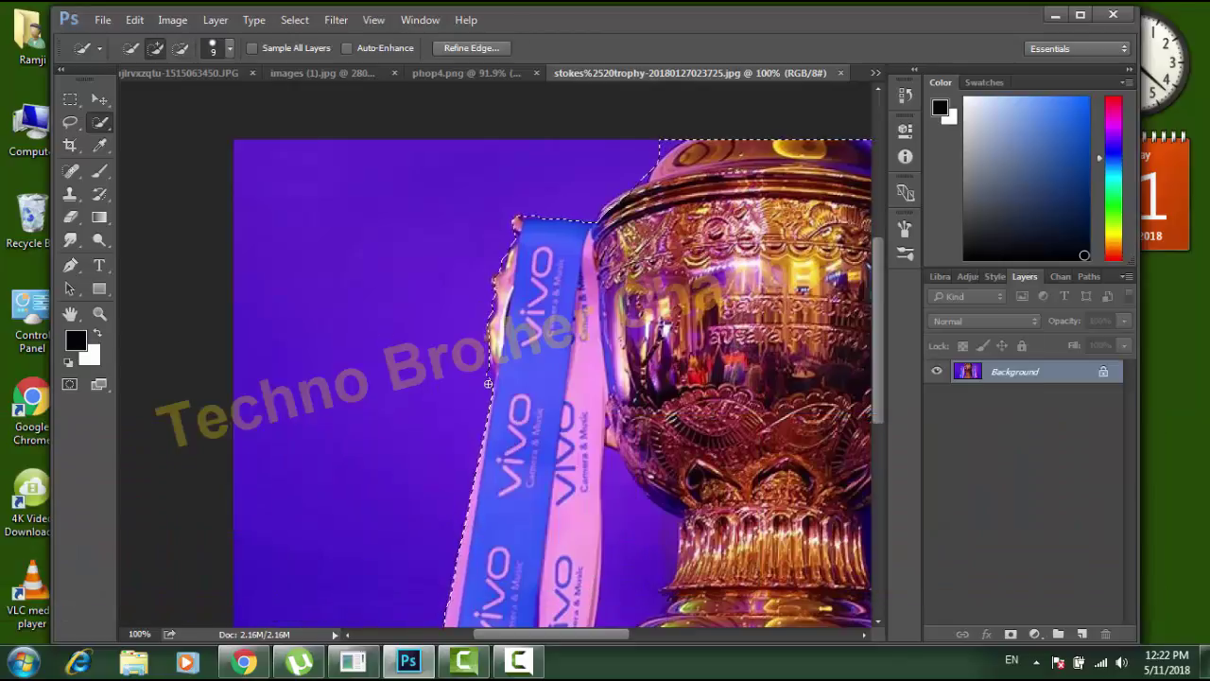
key(alt)
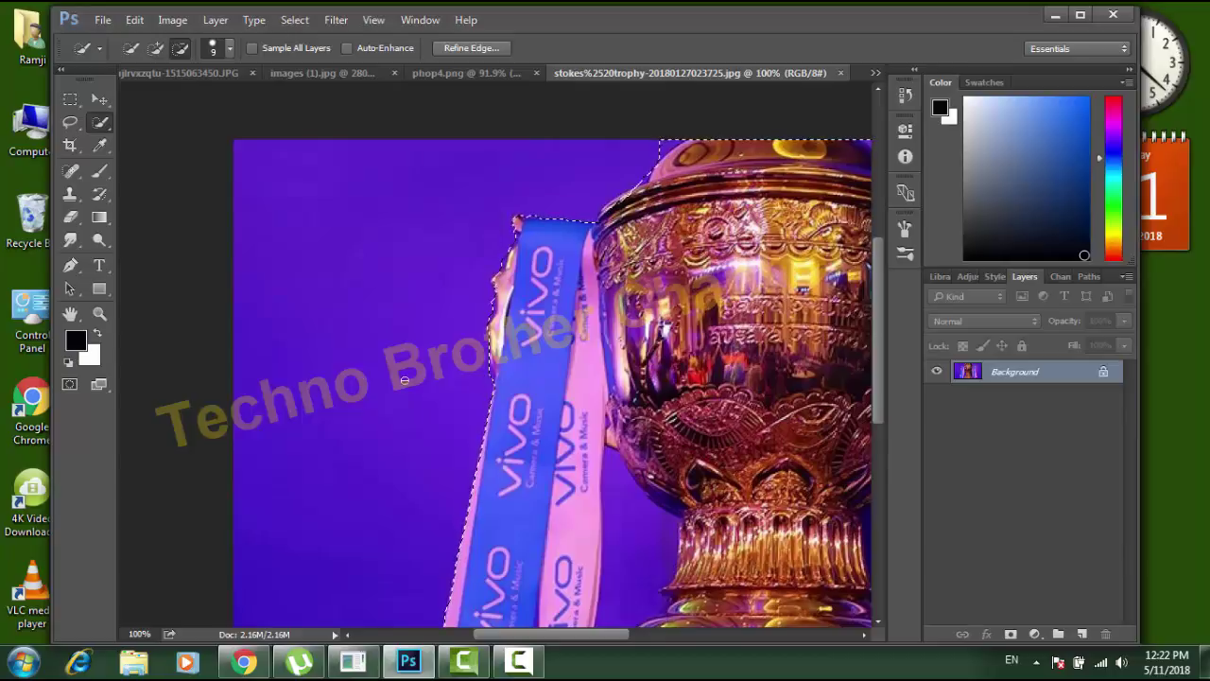
key(alt)
key(space)
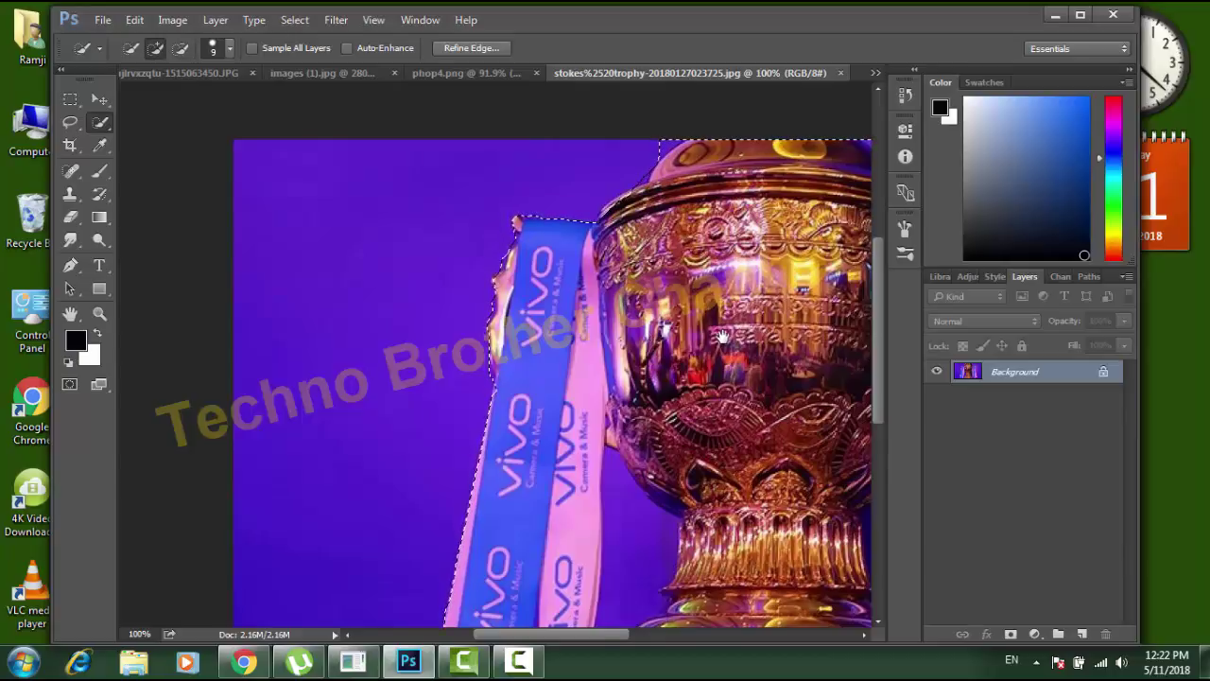
drag(721, 336, 406, 516)
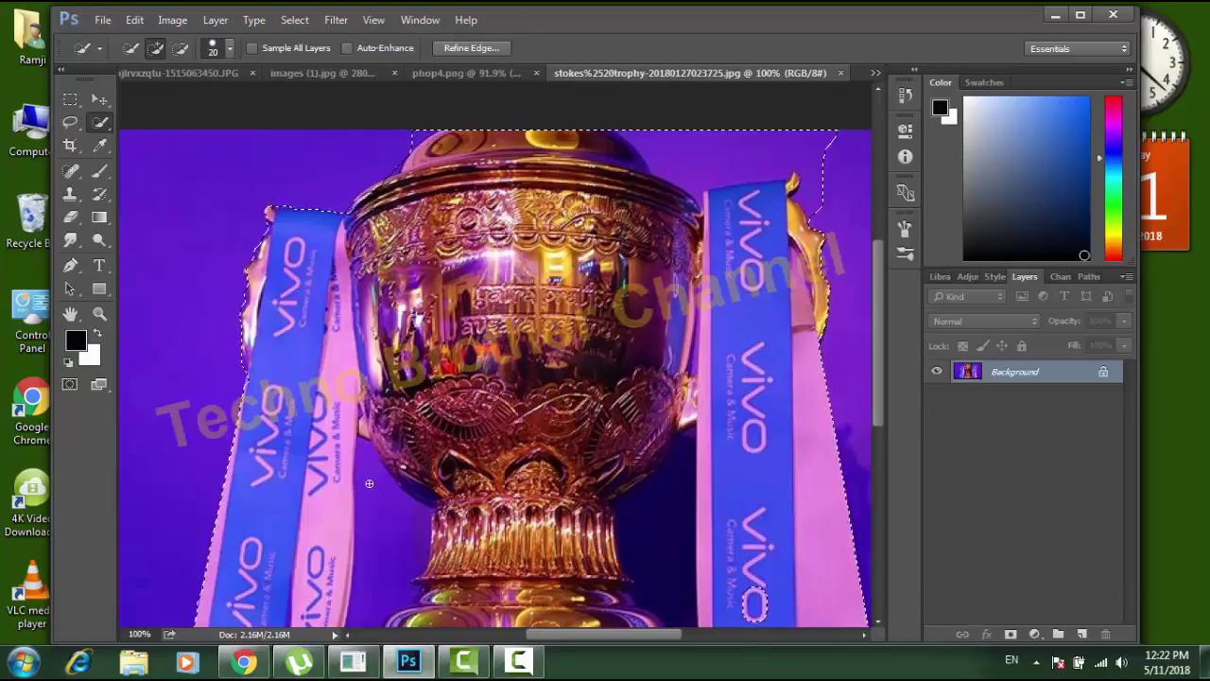
key(alt)
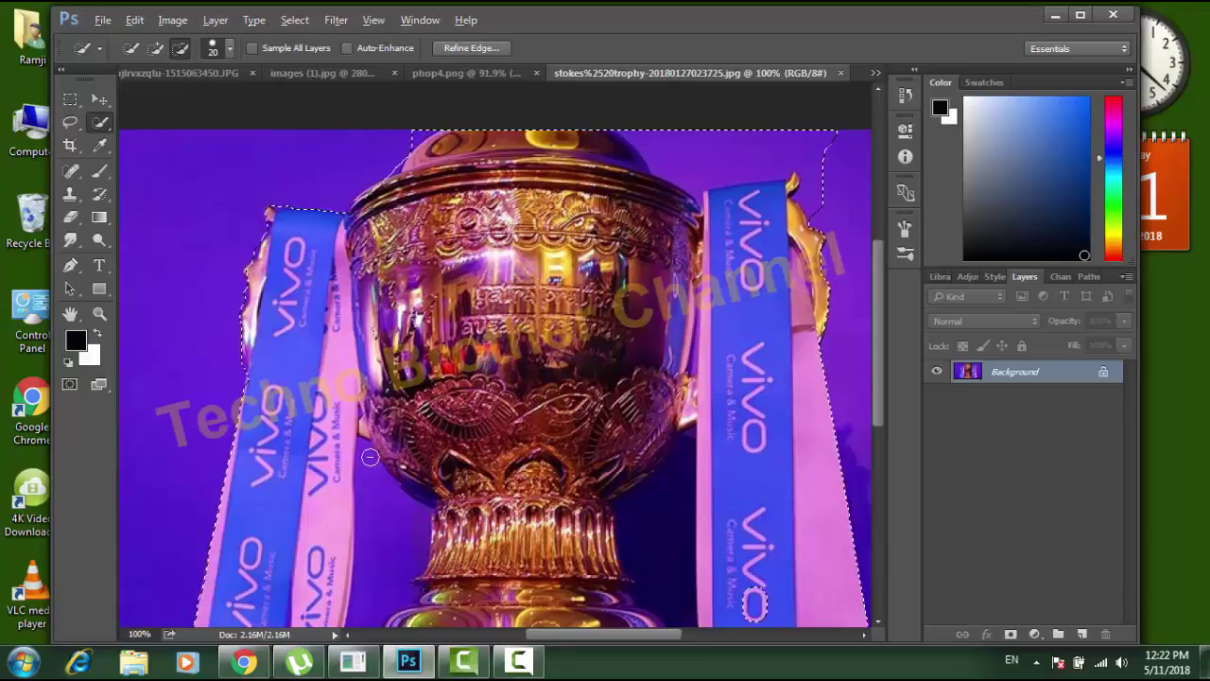
mouse_move(387, 532)
mouse_down()
mouse_move(394, 590)
mouse_move(408, 519)
mouse_move(406, 588)
mouse_move(365, 627)
mouse_up()
- Reselect the trophy and ribbons, then subtract the dark area right of the base with a size-8 brush
key(ctrl+d)
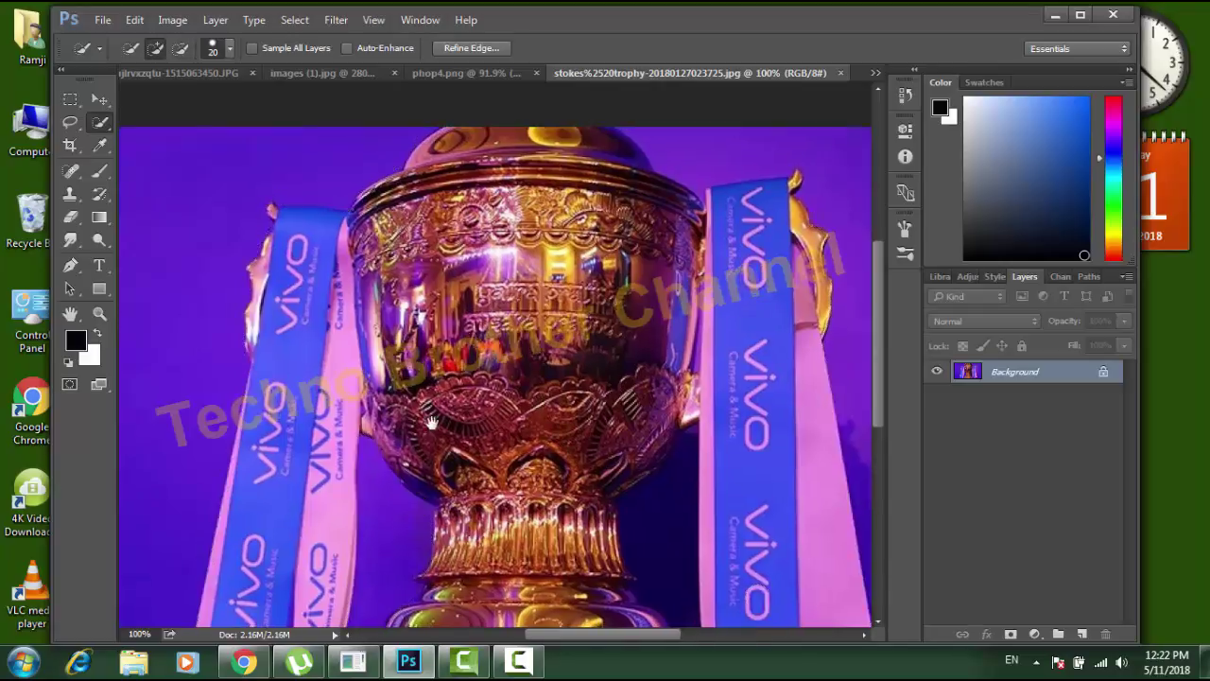
drag(430, 422, 760, 328)
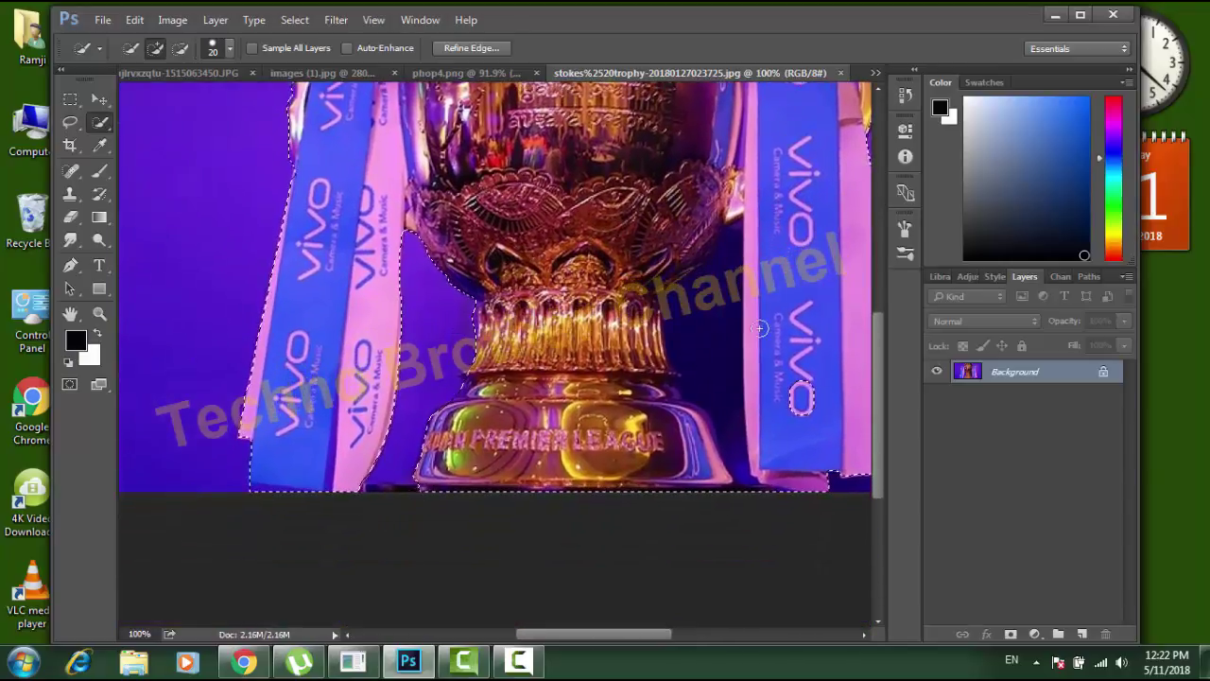
key(alt)
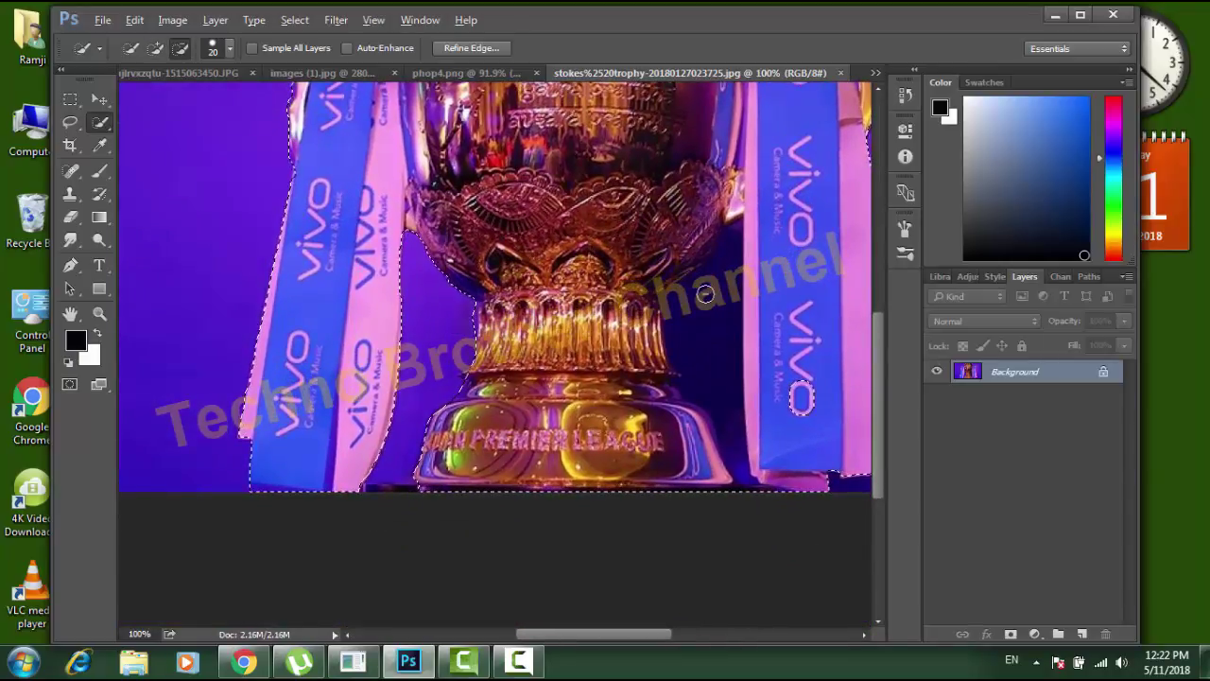
mouse_move(704, 294)
mouse_down()
mouse_move(724, 249)
mouse_move(686, 347)
mouse_move(732, 458)
mouse_move(730, 432)
mouse_up()
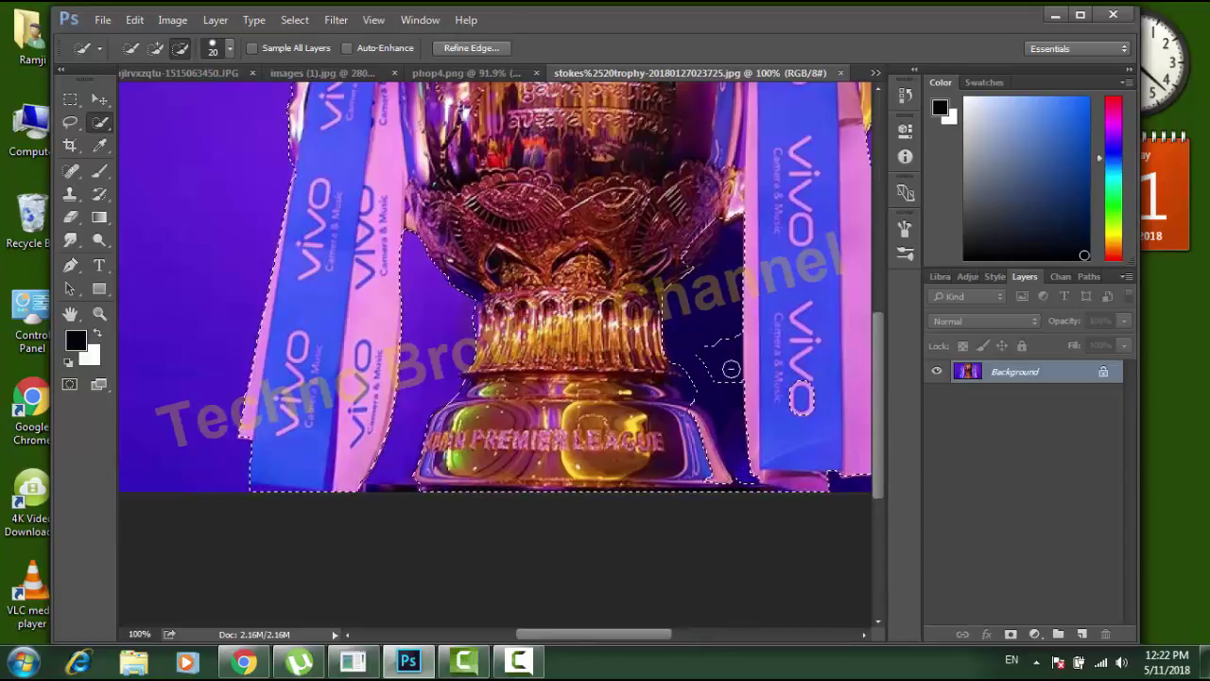
mouse_move(731, 369)
mouse_down()
mouse_move(728, 332)
mouse_move(731, 365)
mouse_up()
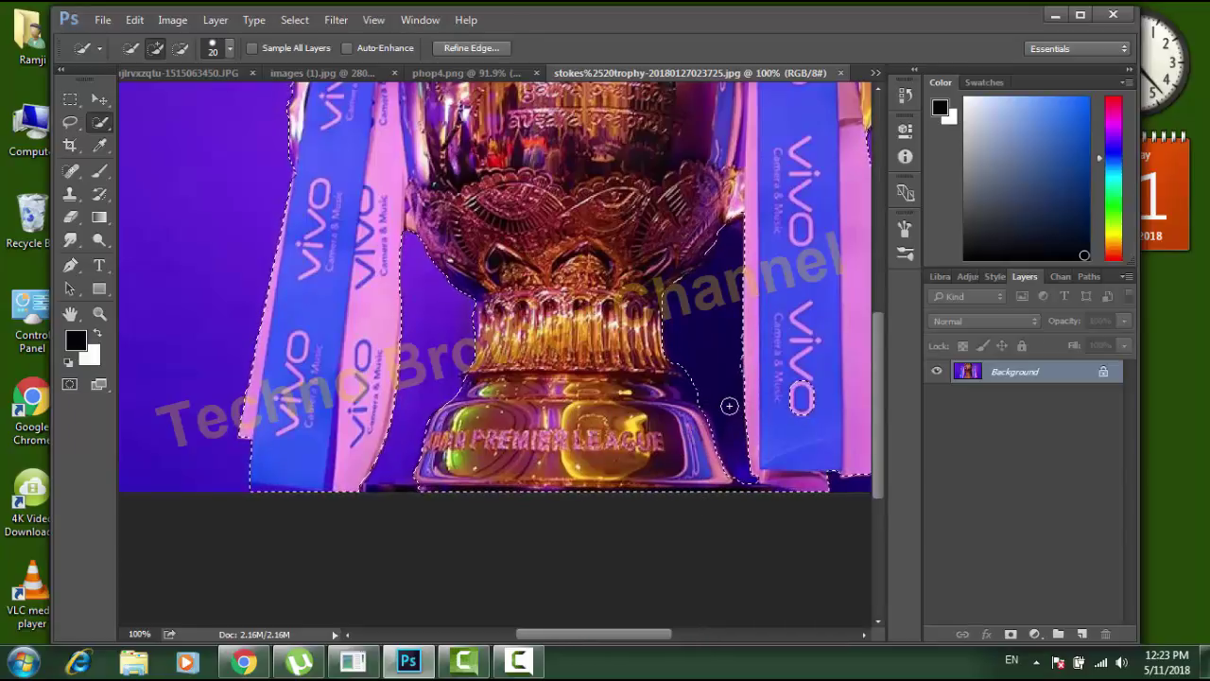
key(bracketleft)
key(bracketleft)
key(bracketleft)
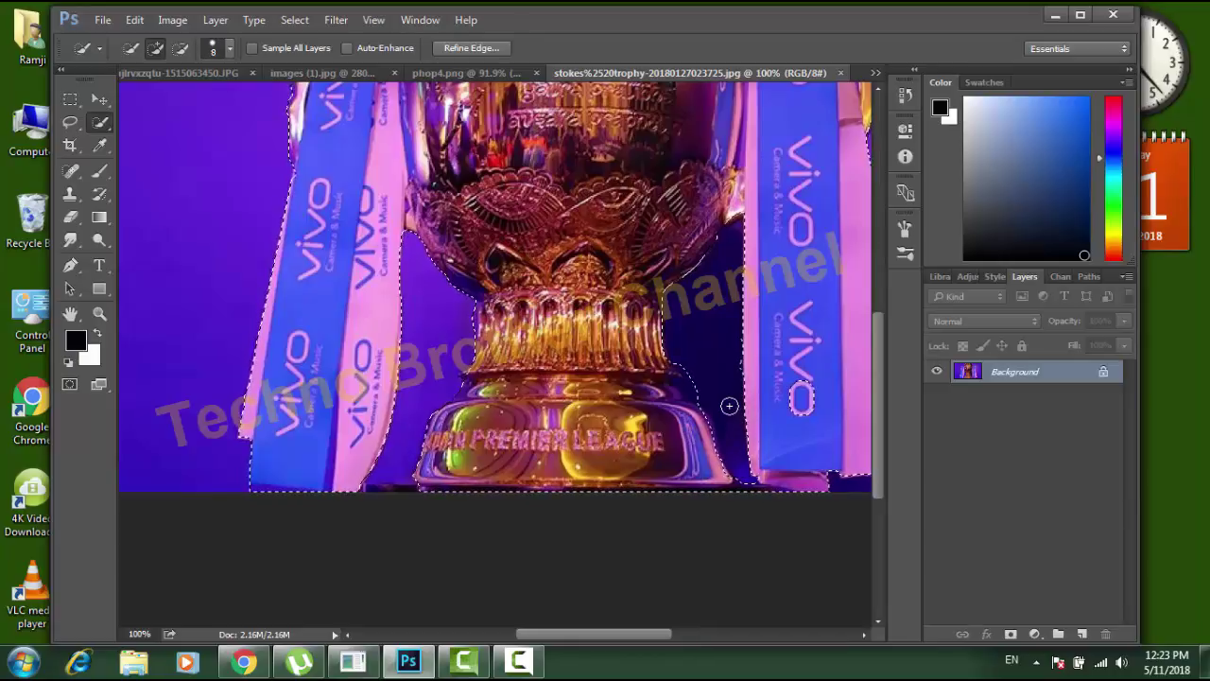
key(alt)
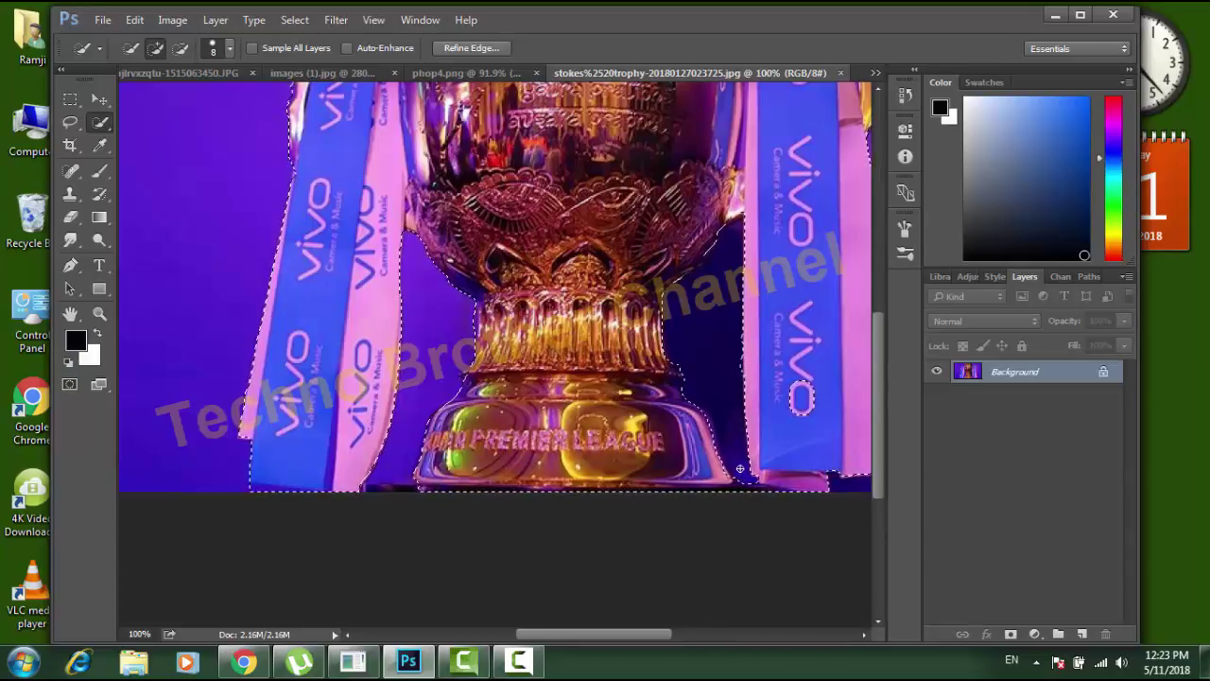
drag(740, 468, 759, 511)
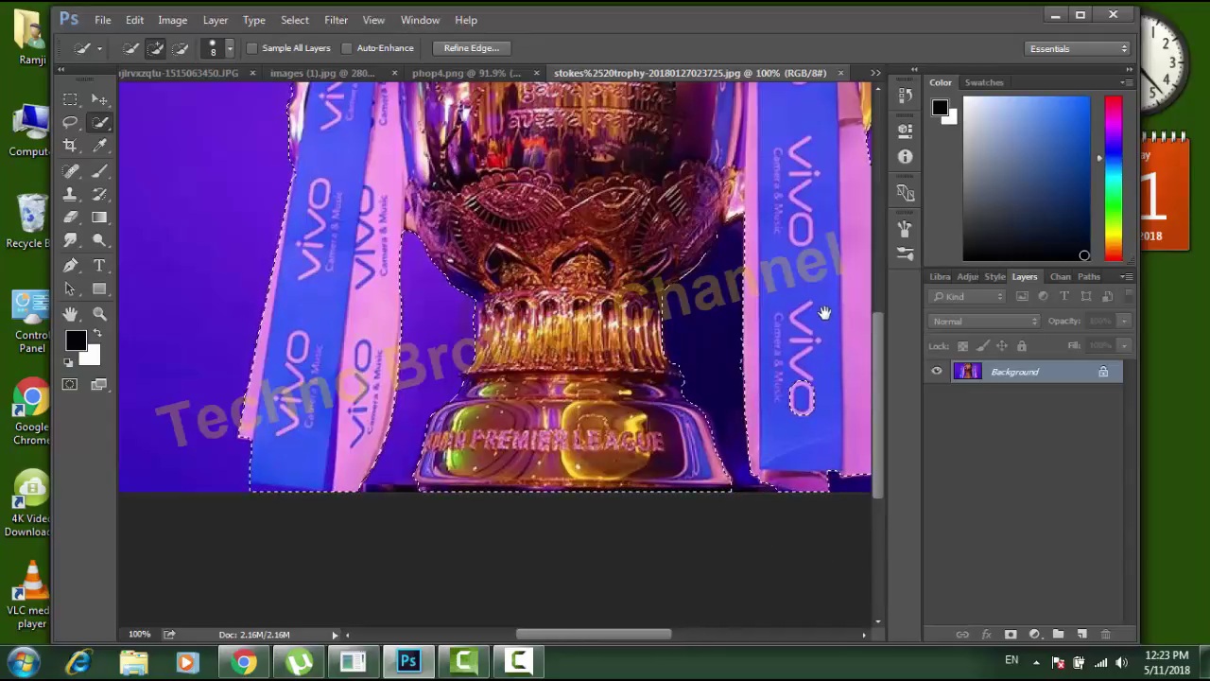
drag(739, 344, 669, 363)
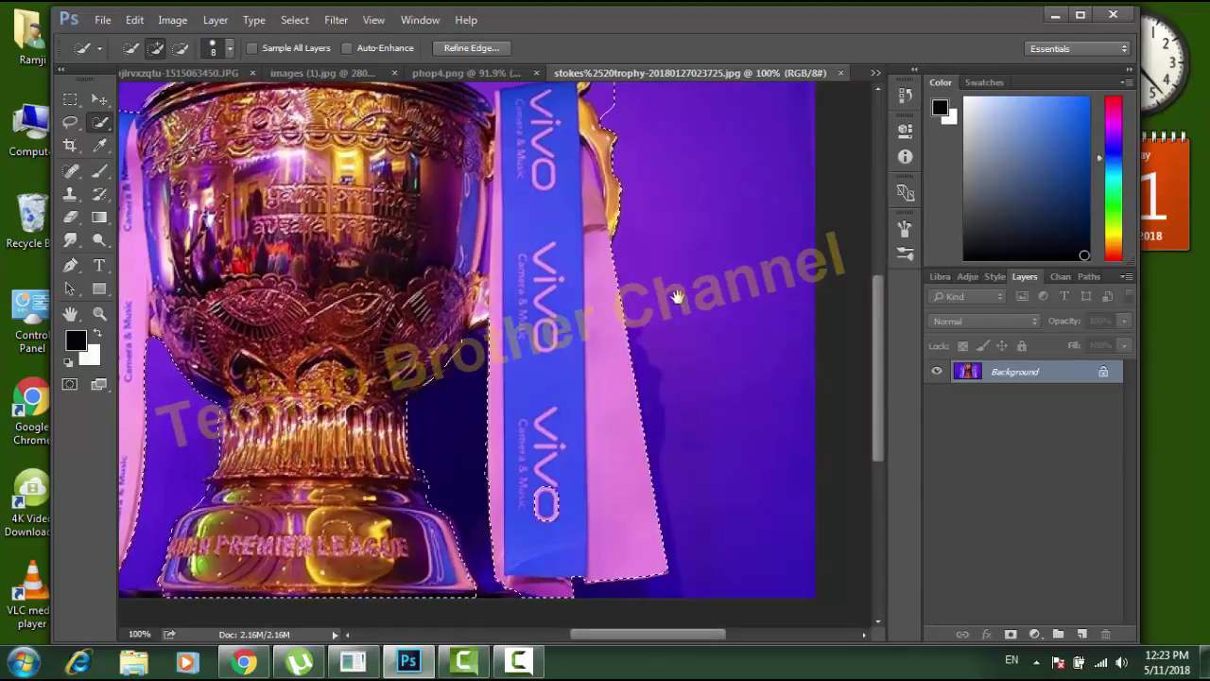
- Subtract the purple background along the trophy's top and upper-left rim from the selection
mouse_move(678, 270)
mouse_down()
mouse_move(677, 348)
mouse_move(702, 418)
mouse_up()
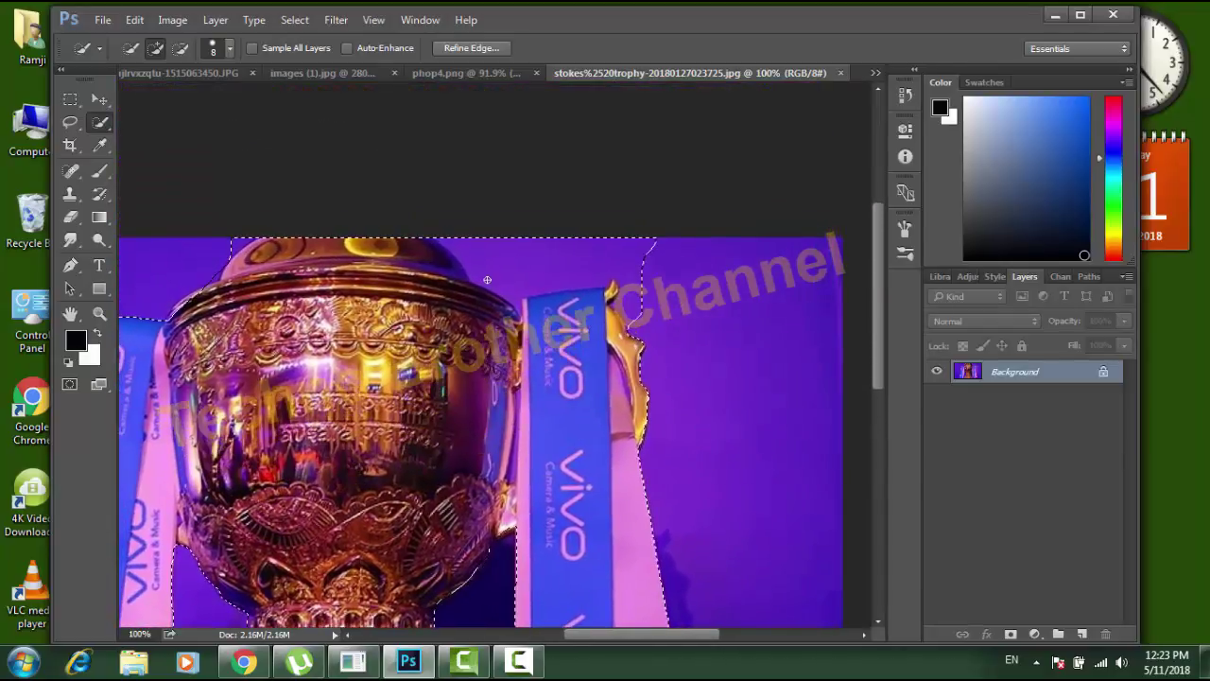
key(alt)
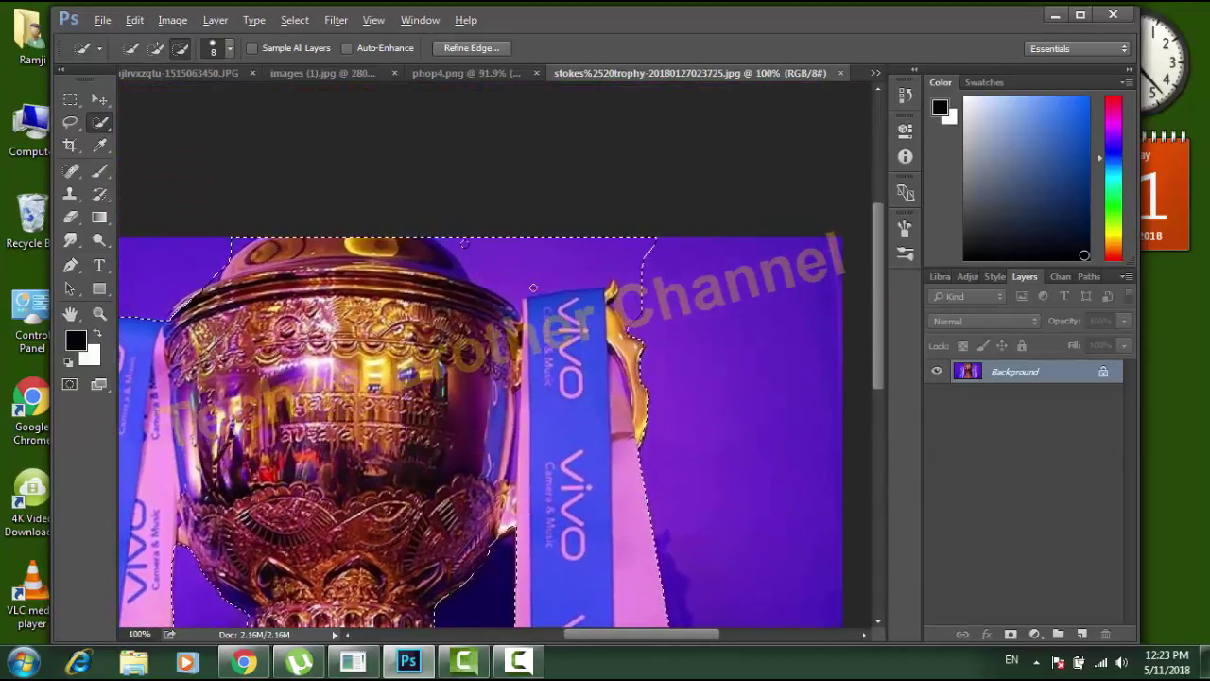
drag(533, 287, 630, 306)
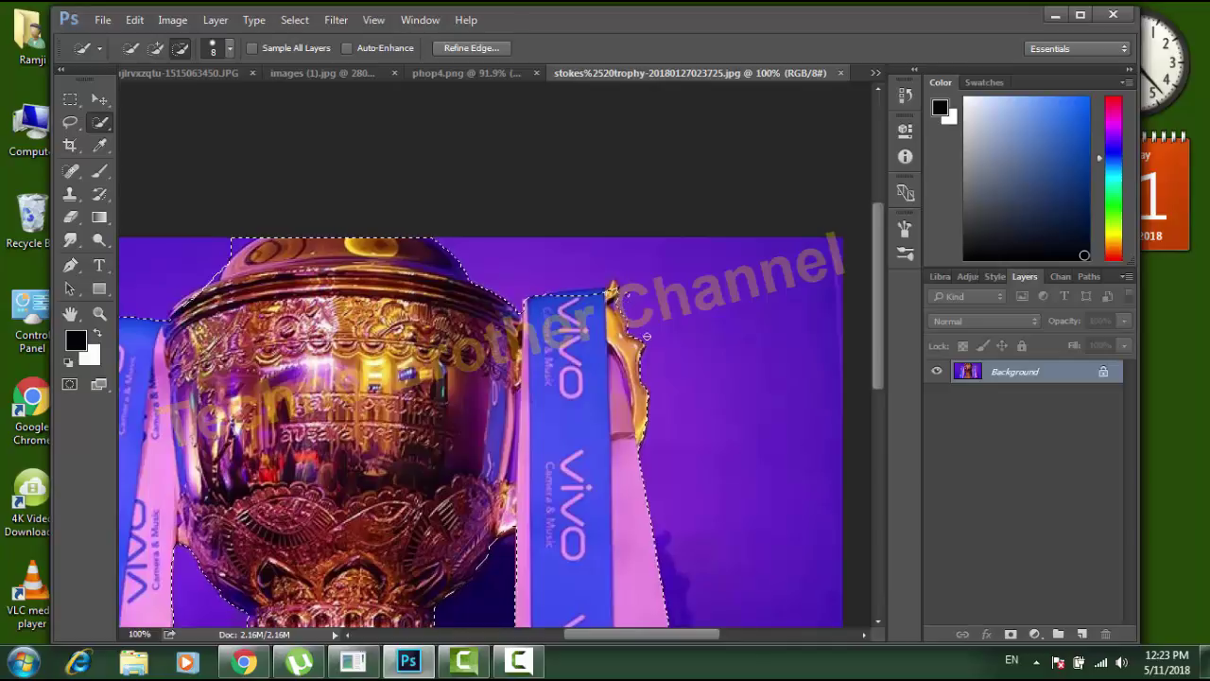
key(alt)
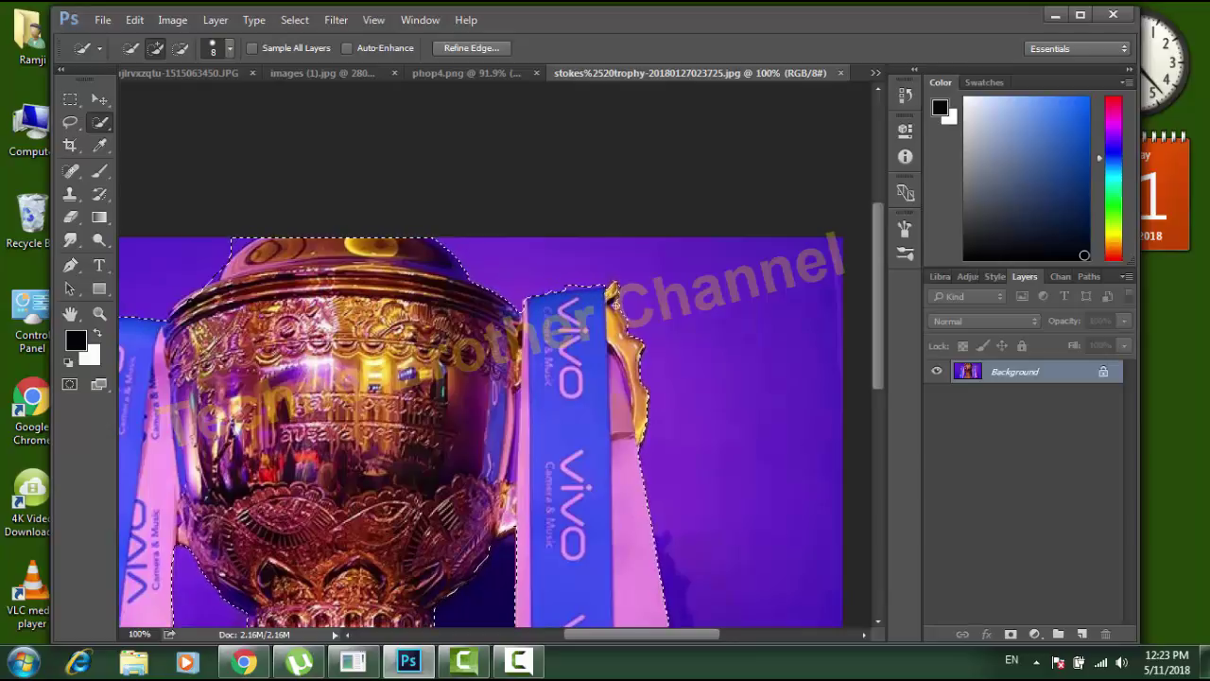
key(alt)
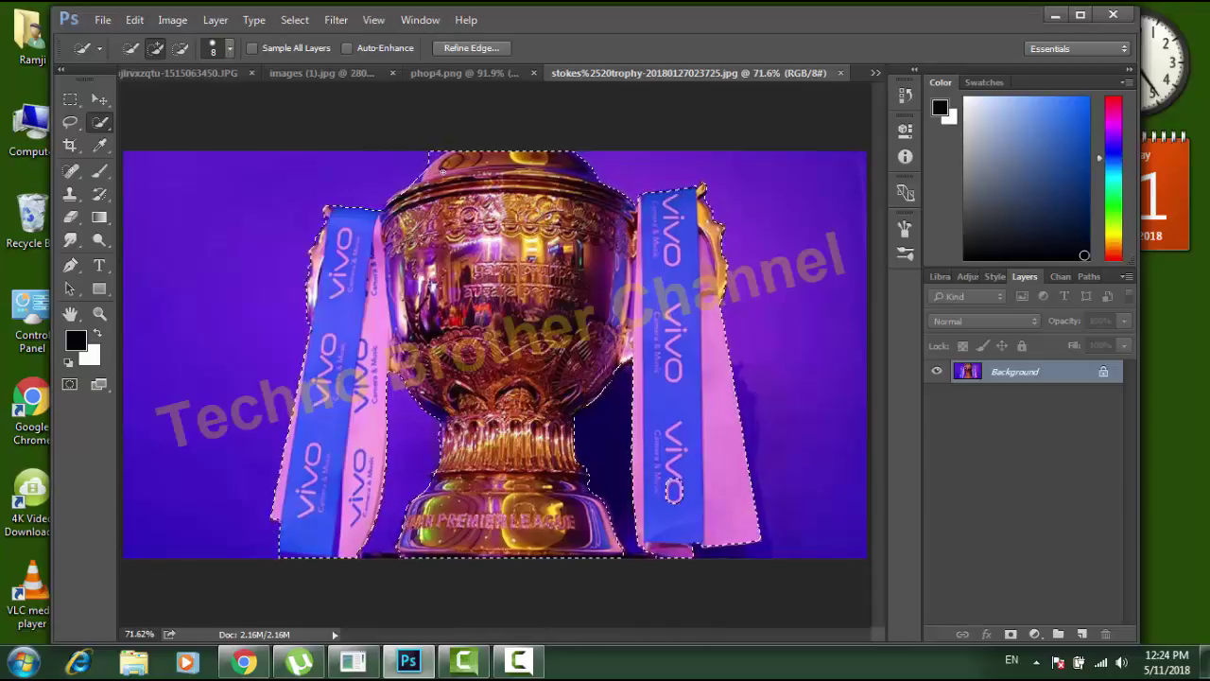
key(ctrl+plus)
key(ctrl+plus)
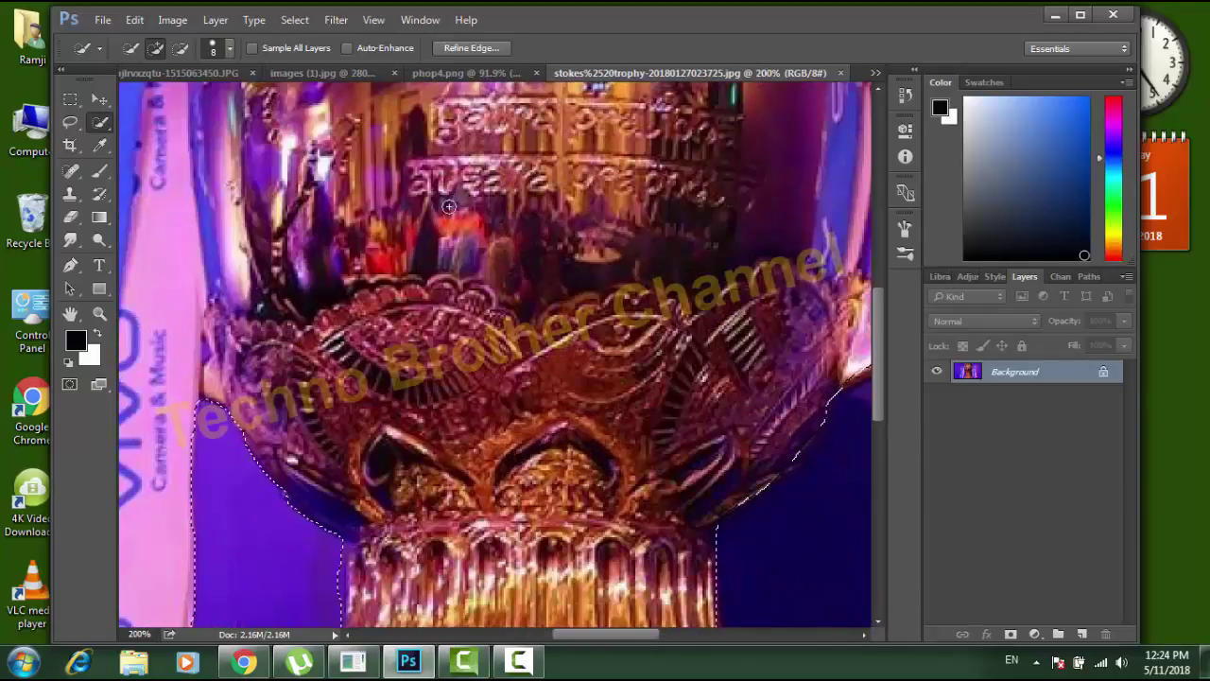
drag(420, 181, 455, 576)
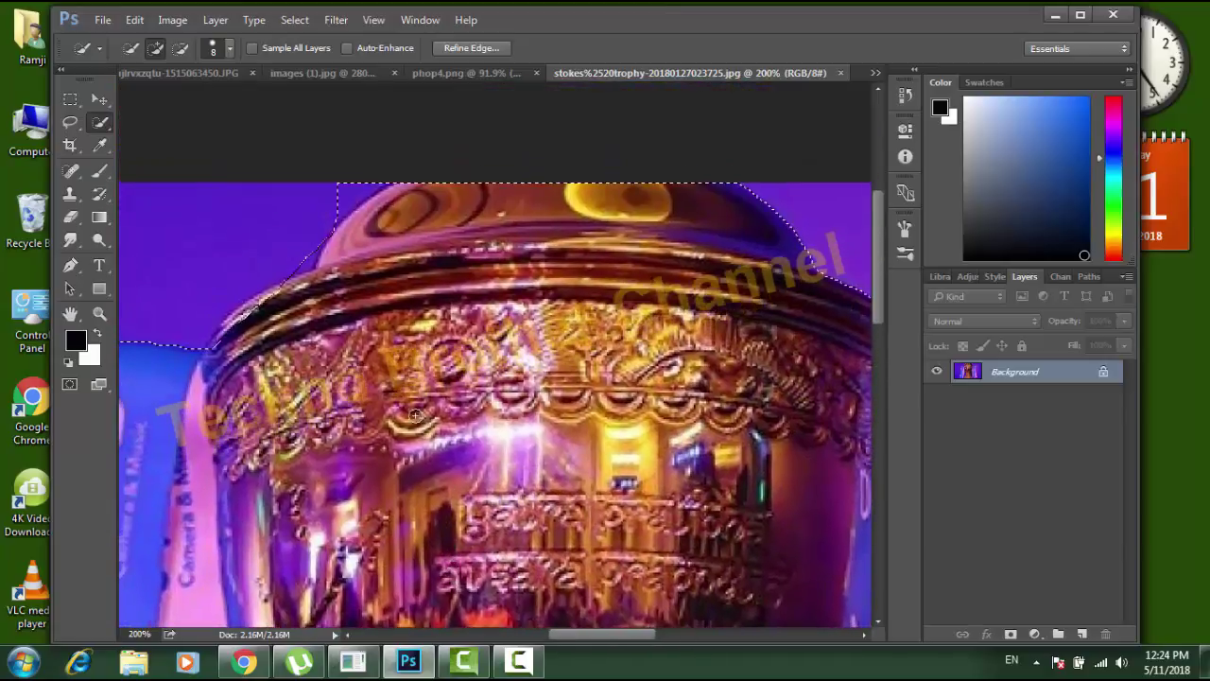
key(alt)
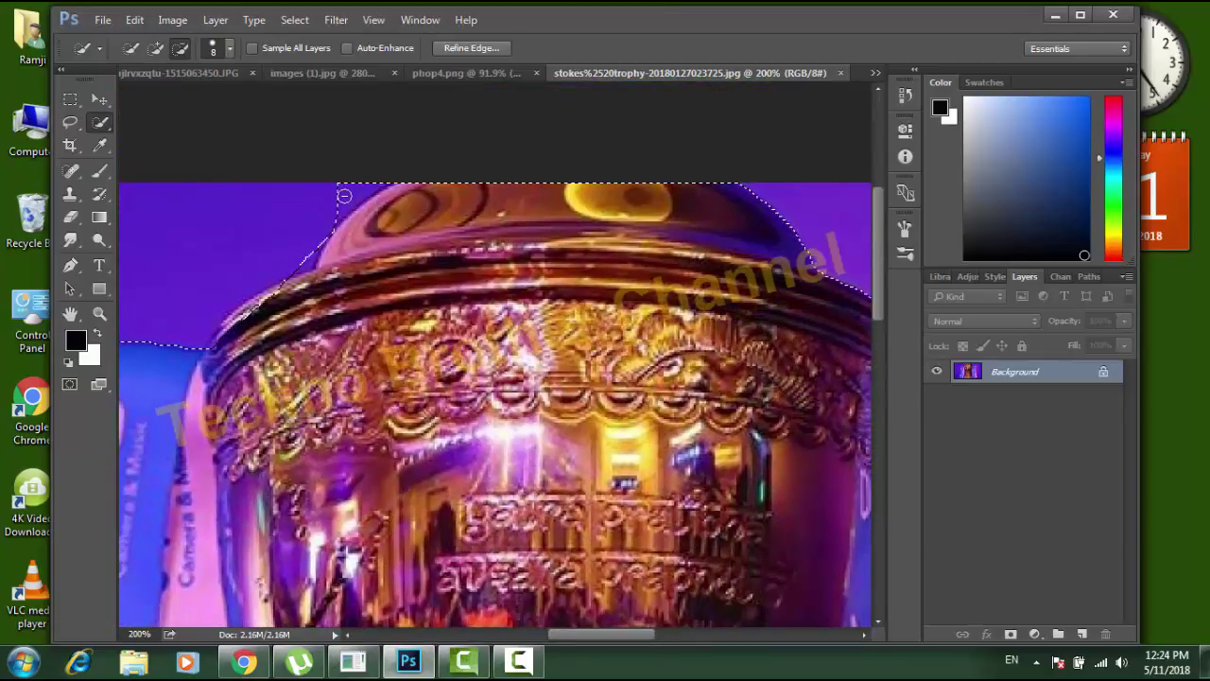
mouse_move(344, 196)
mouse_down()
mouse_move(368, 189)
mouse_move(298, 283)
mouse_move(244, 304)
mouse_move(279, 294)
mouse_move(256, 304)
mouse_up()
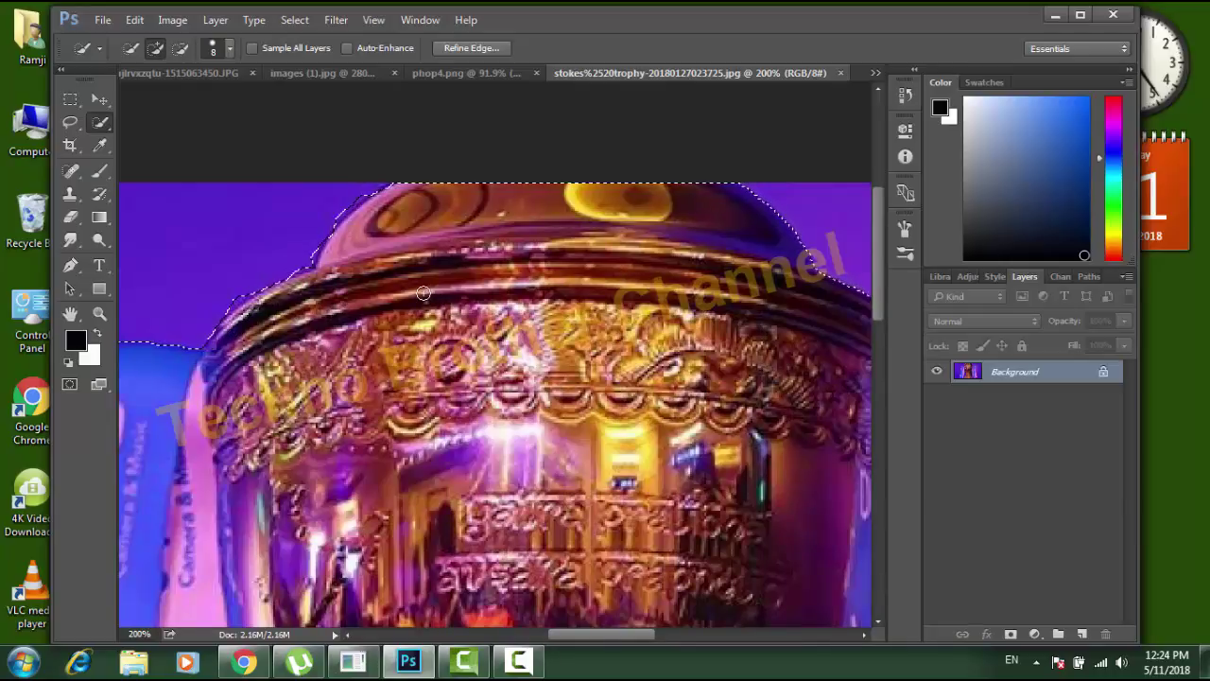
key(ctrl+0)
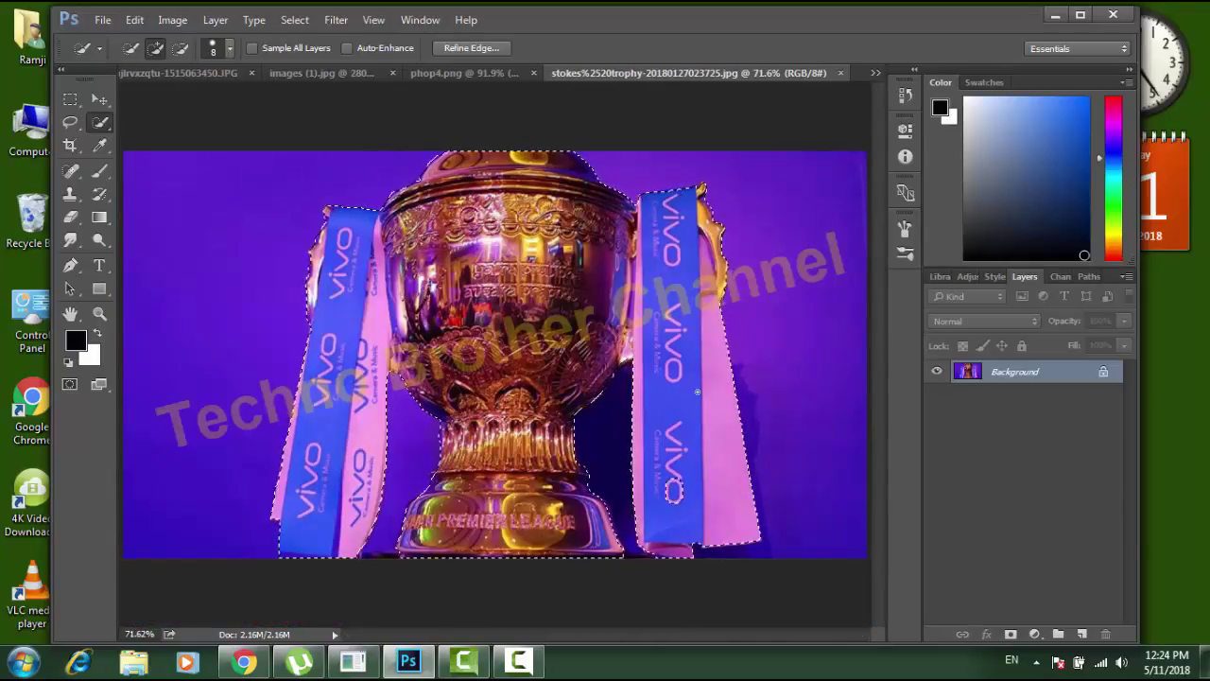
- Copy the selected trophy to a new layer and drag it into phop4.png above the batsmen
key(q)
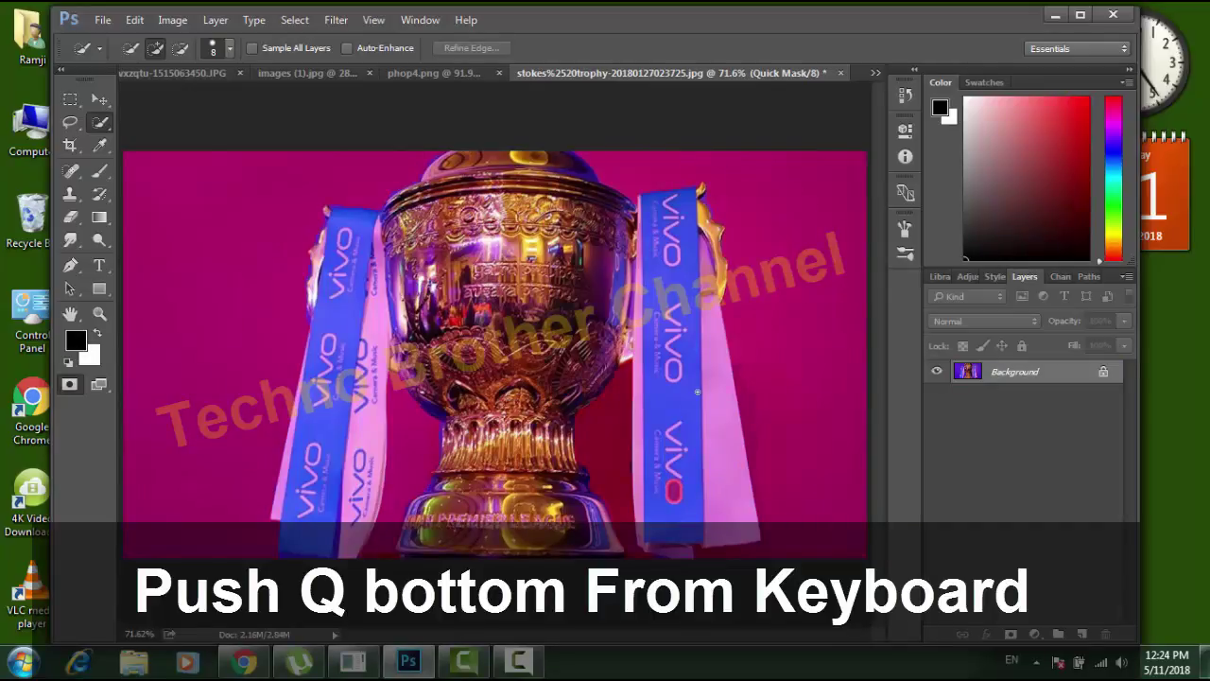
key(q)
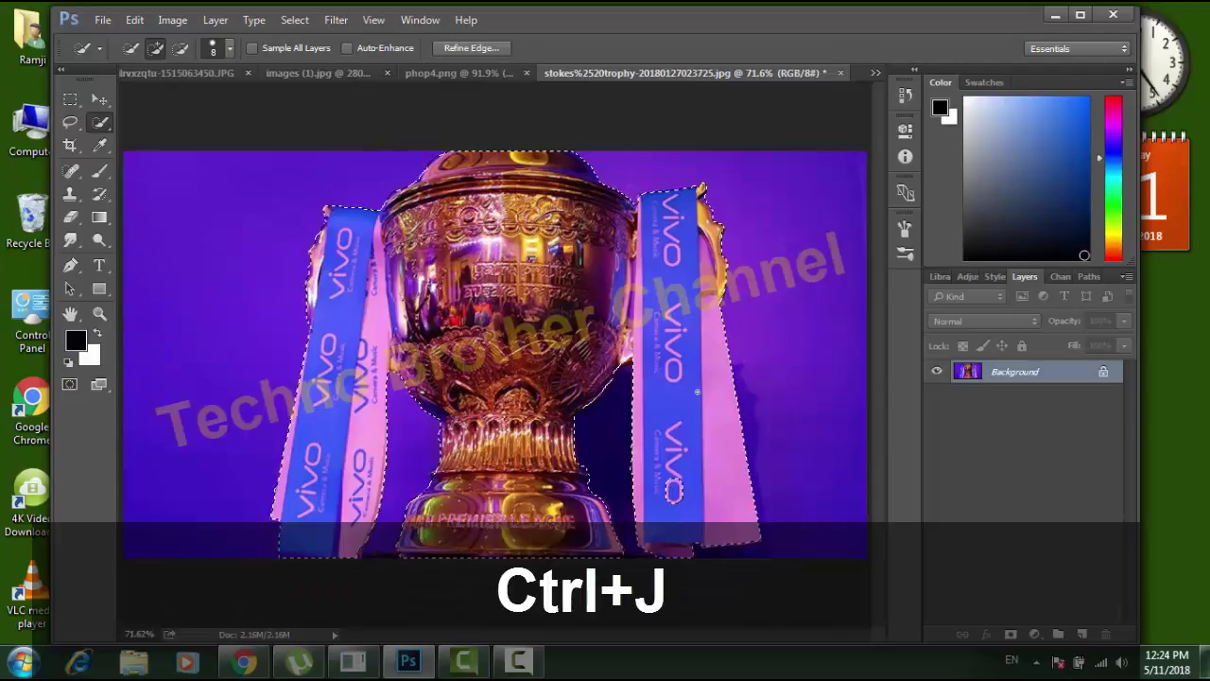
key(ctrl+j)
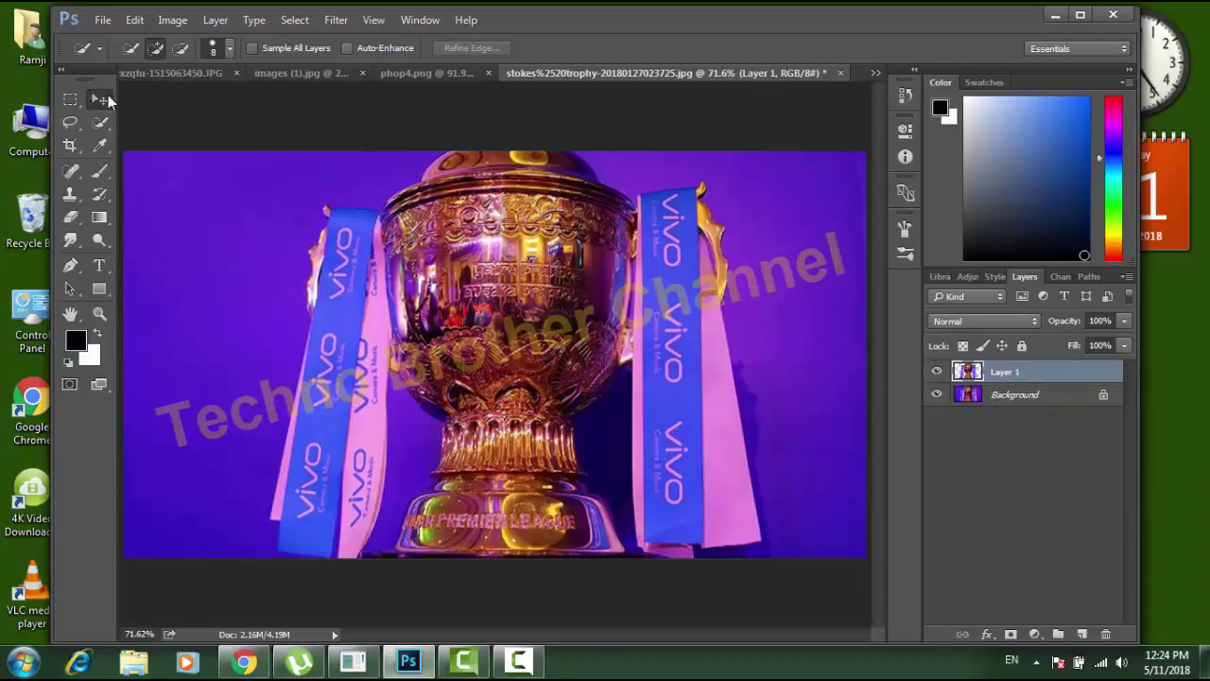
click(102, 98)
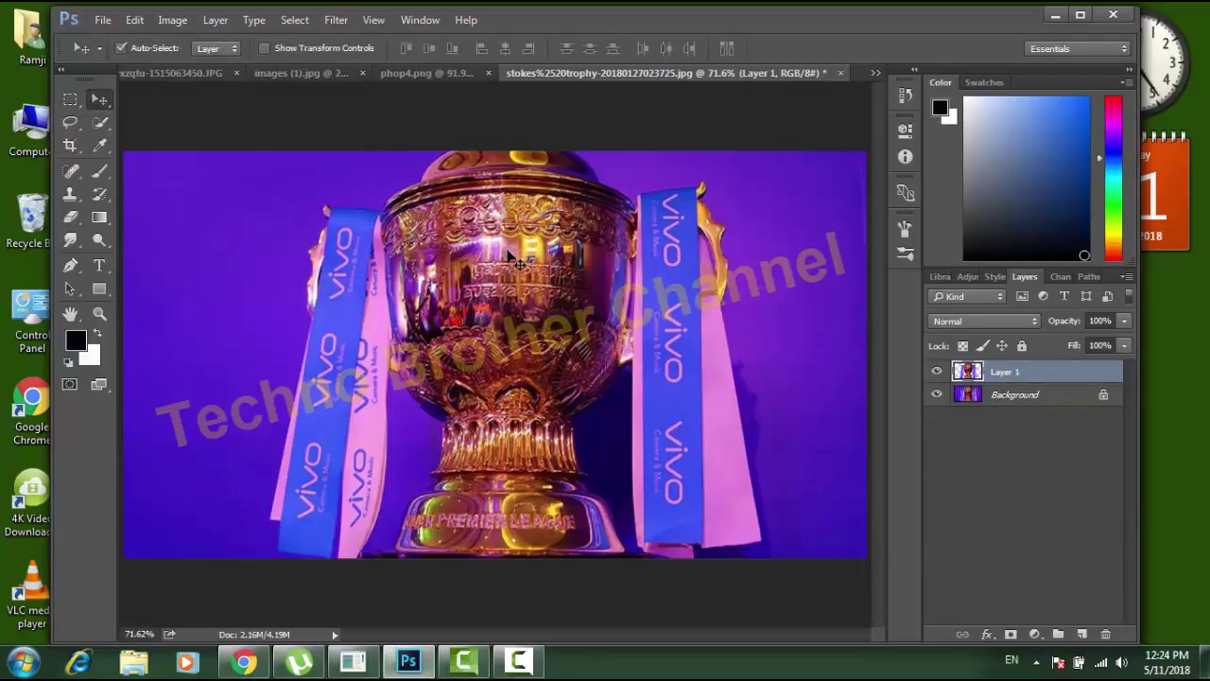
mouse_move(510, 255)
mouse_down()
mouse_move(428, 80)
mouse_move(435, 218)
mouse_up()
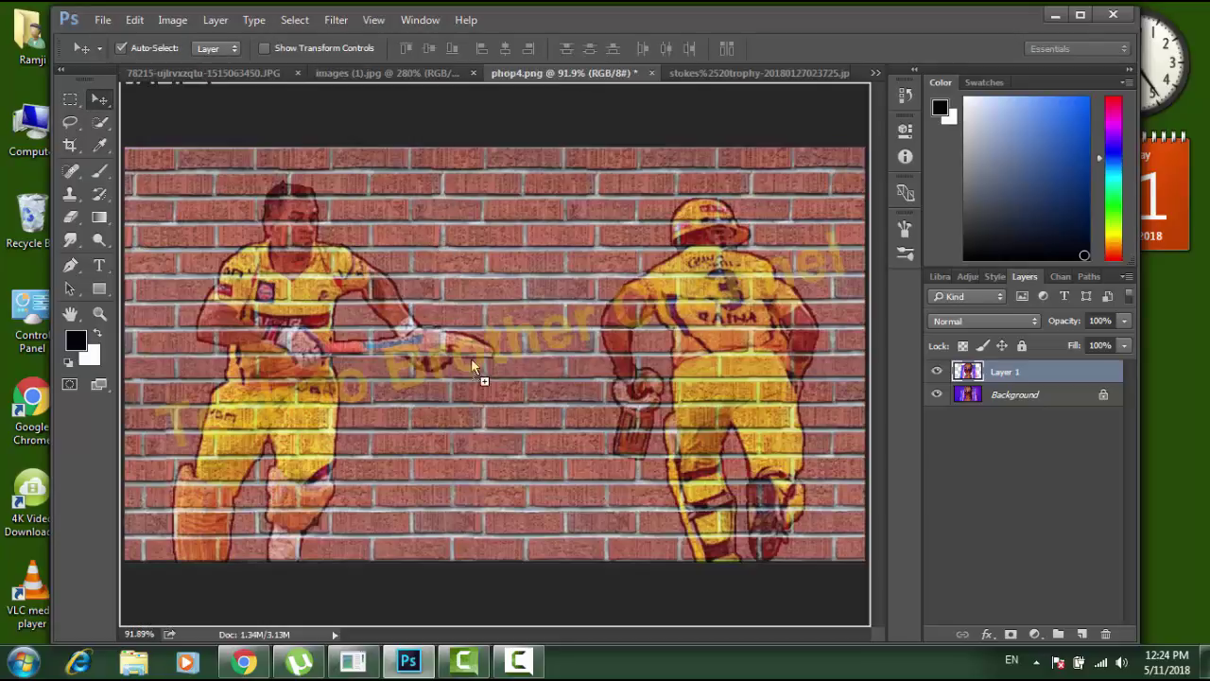
drag(477, 412, 479, 412)
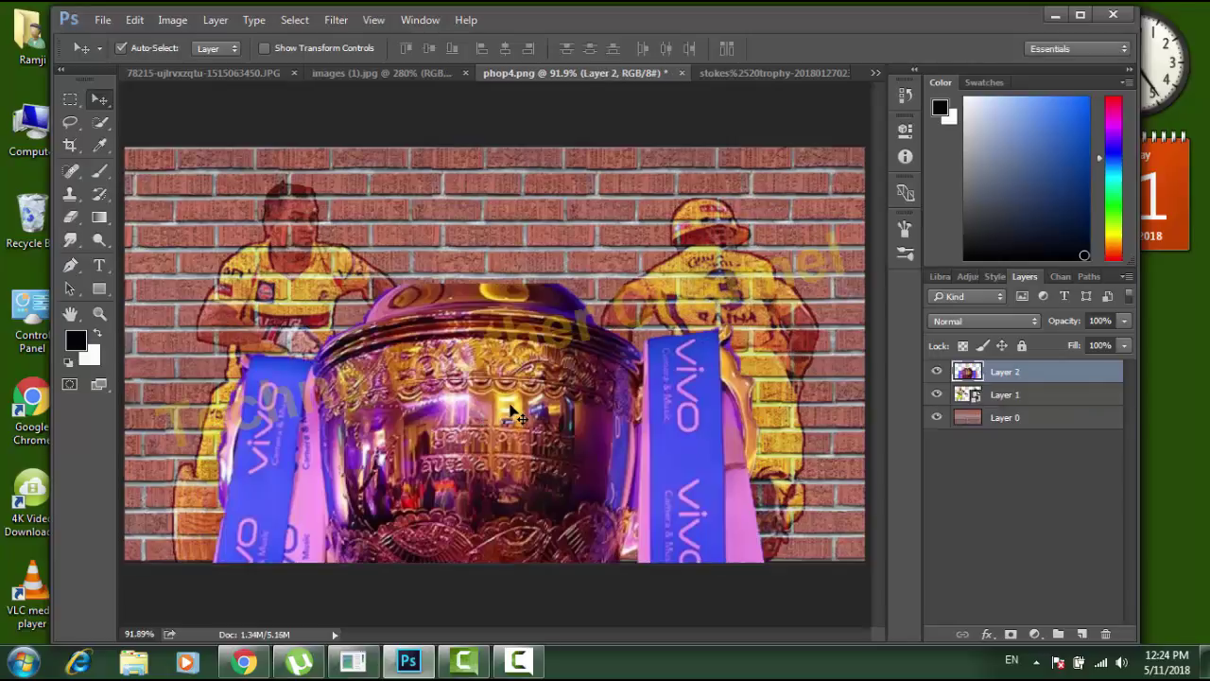
- Scale the trophy to about 43.7% and place it at the wall's bottom centre between the batsmen
key(ctrl+t)
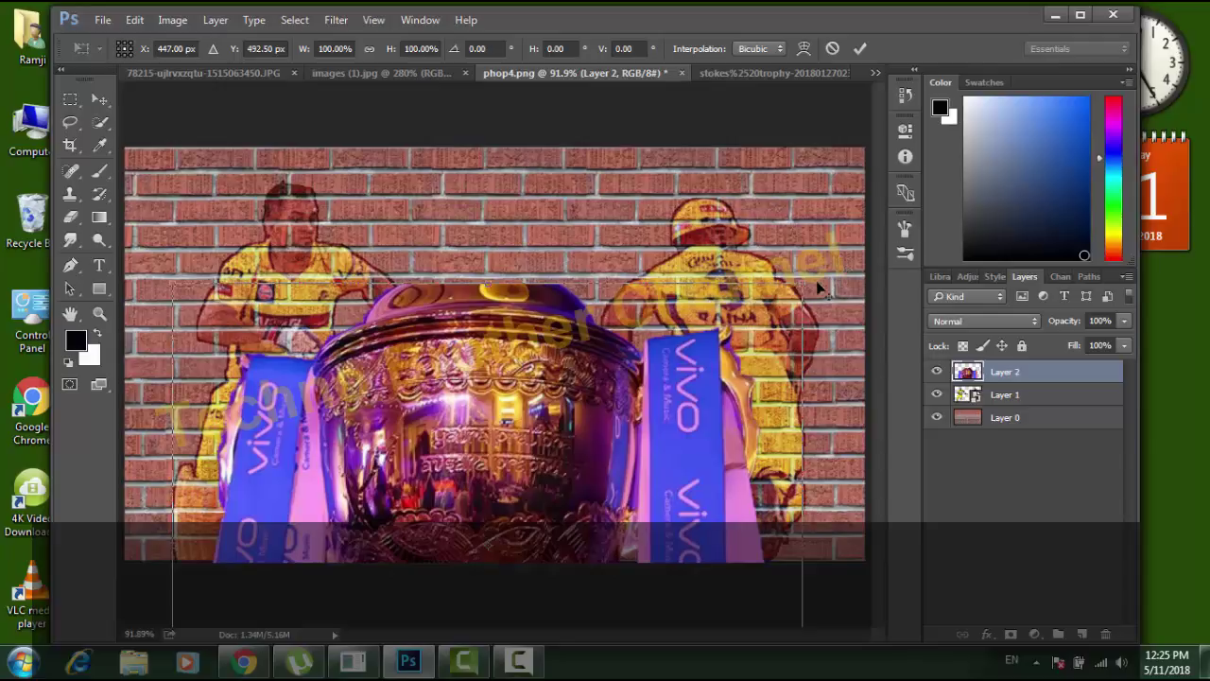
drag(802, 284, 599, 455)
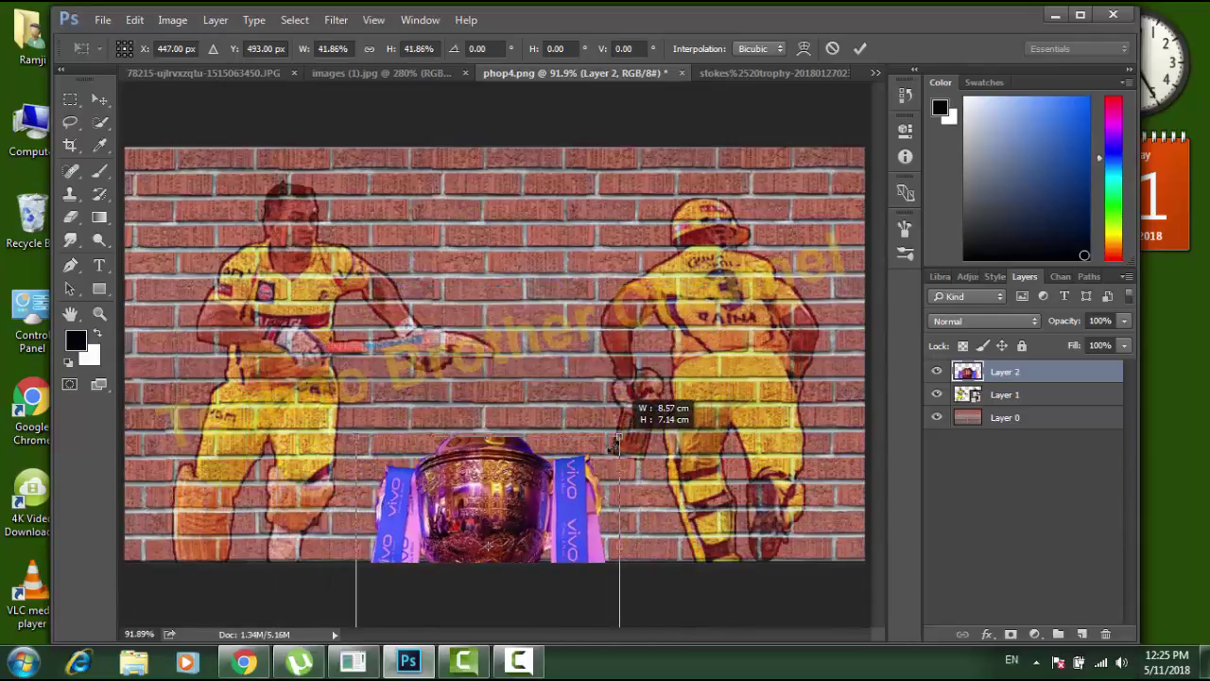
drag(484, 522, 497, 444)
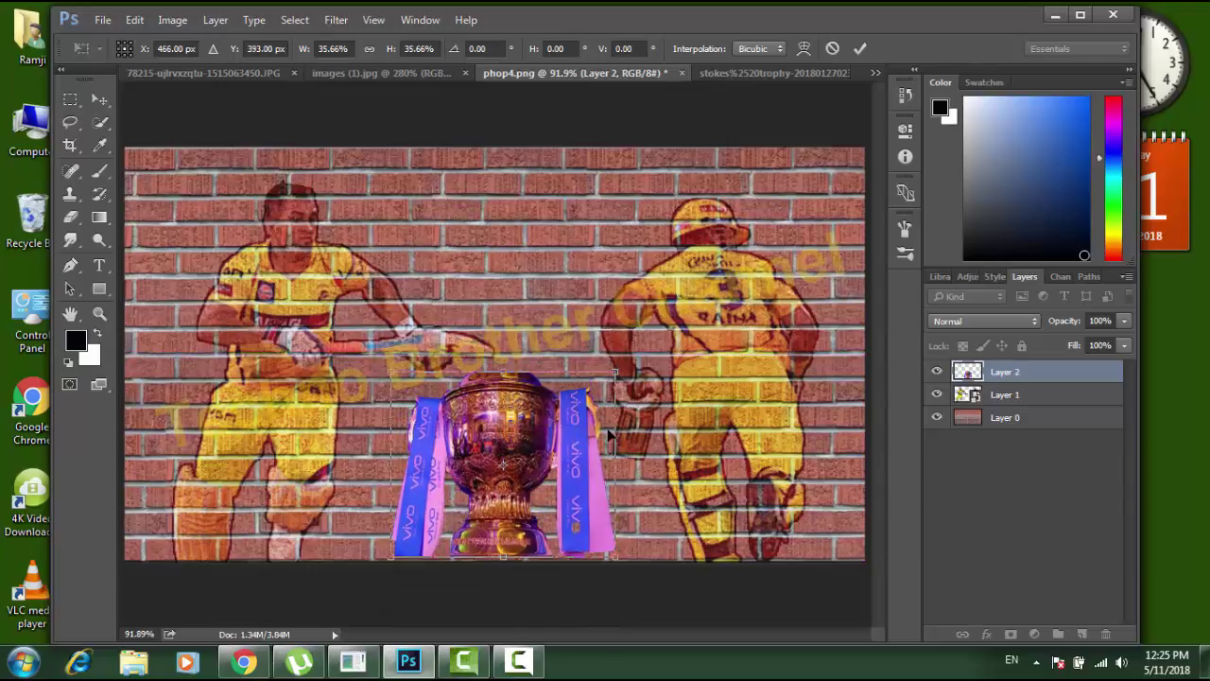
drag(614, 373, 662, 326)
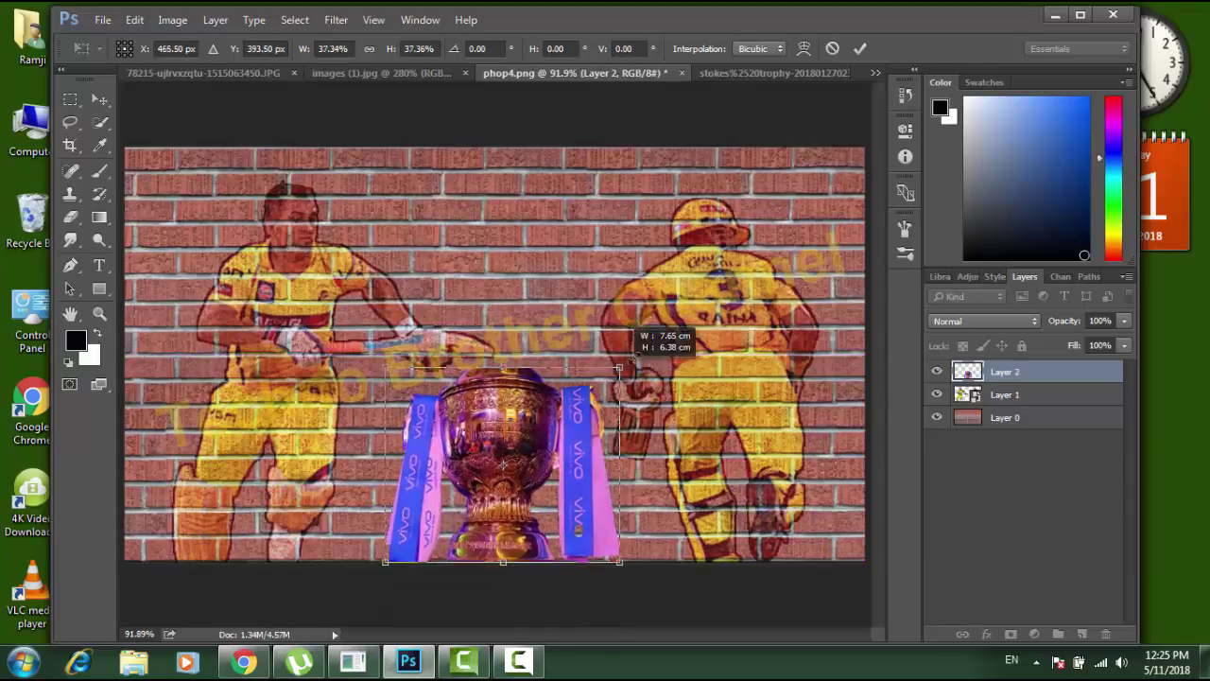
mouse_move(519, 473)
mouse_down()
mouse_move(515, 447)
mouse_move(495, 464)
mouse_move(507, 468)
mouse_up()
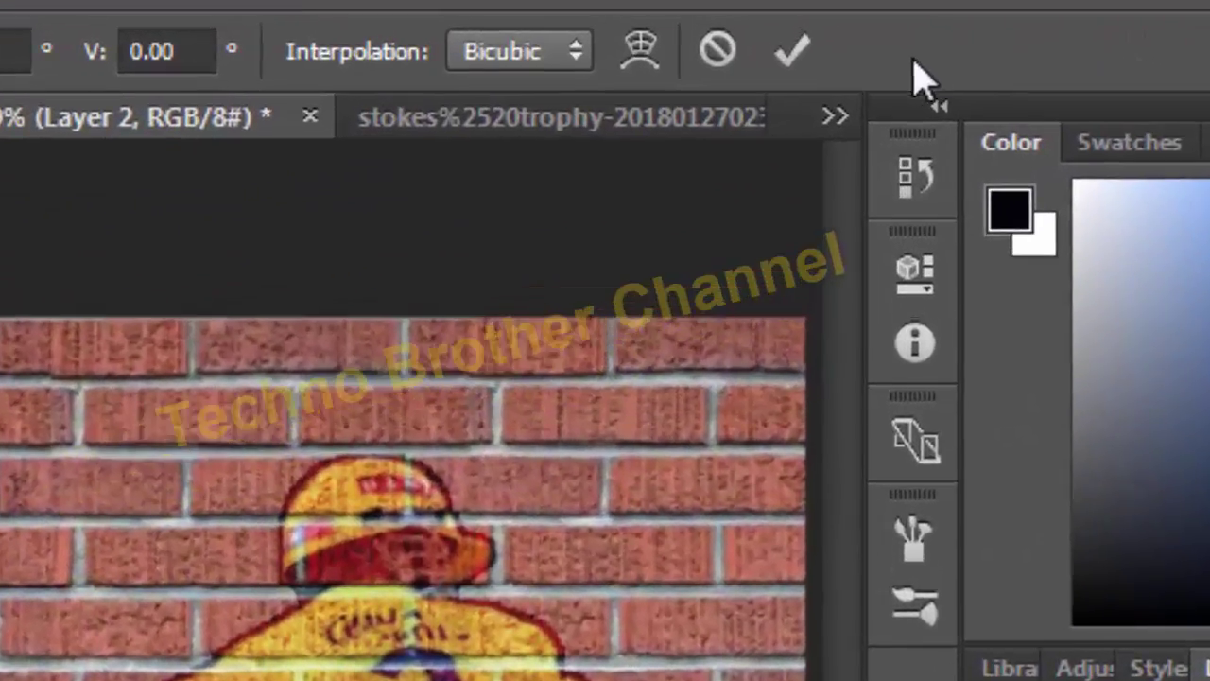
click(786, 53)
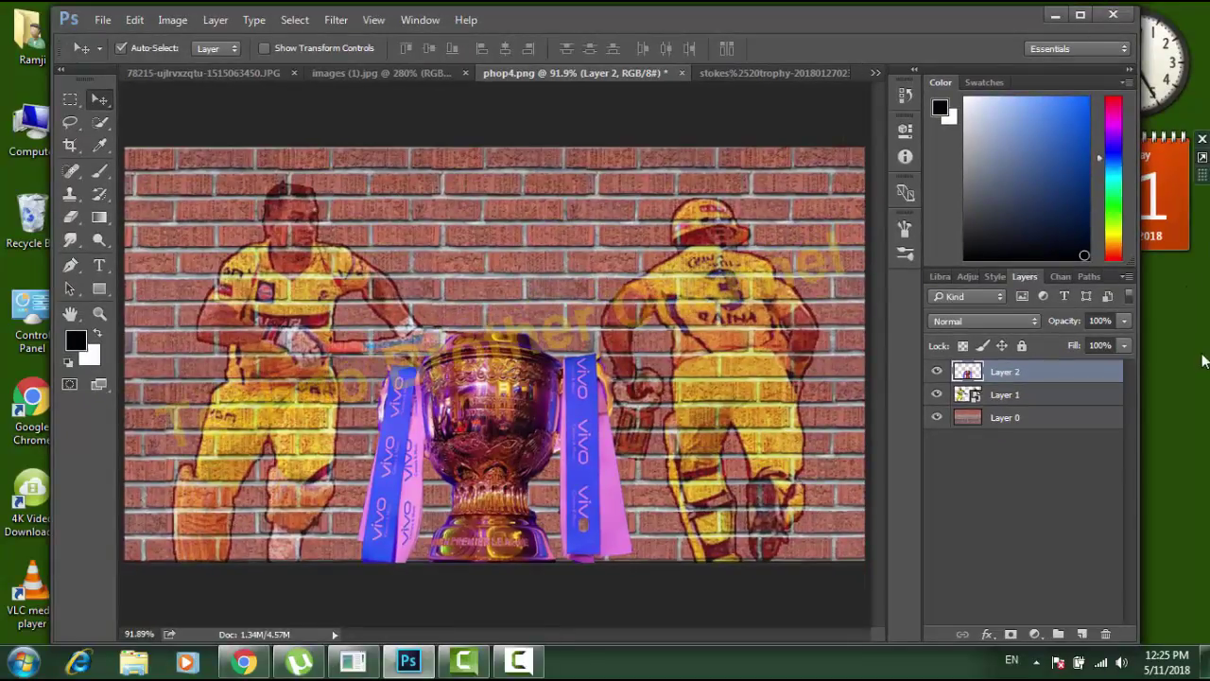
- Convert Layer 2 to a smart object and add a 2 px black outside stroke
click(1129, 278)
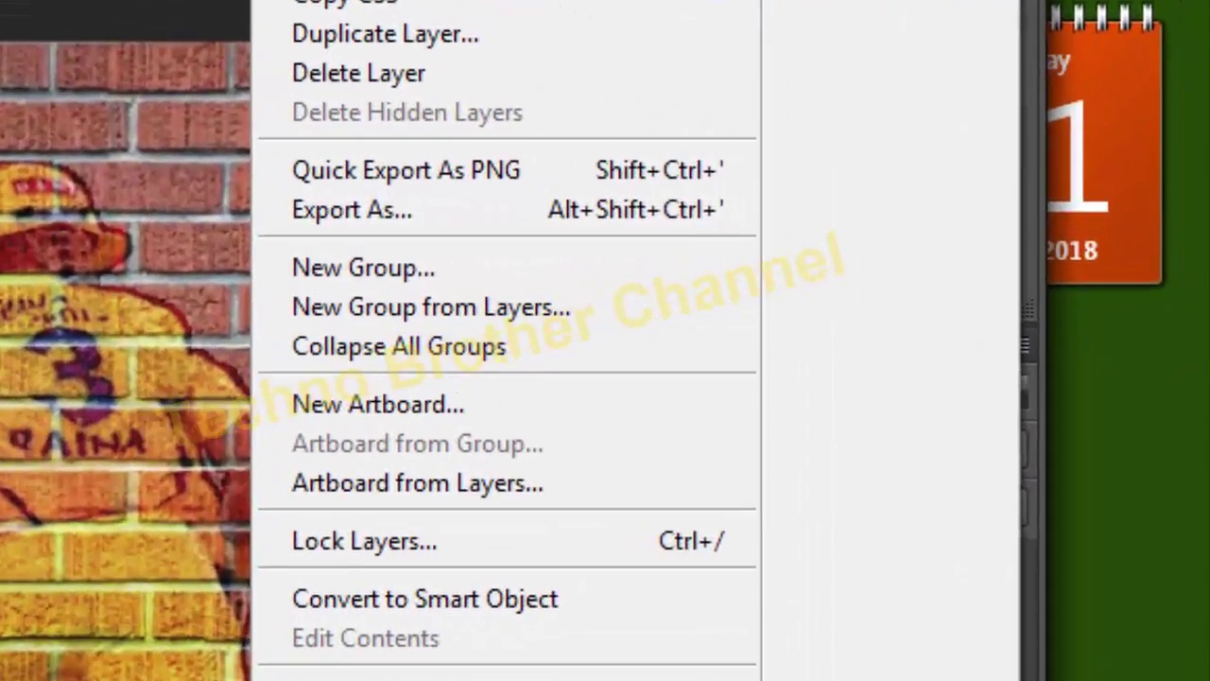
click(488, 611)
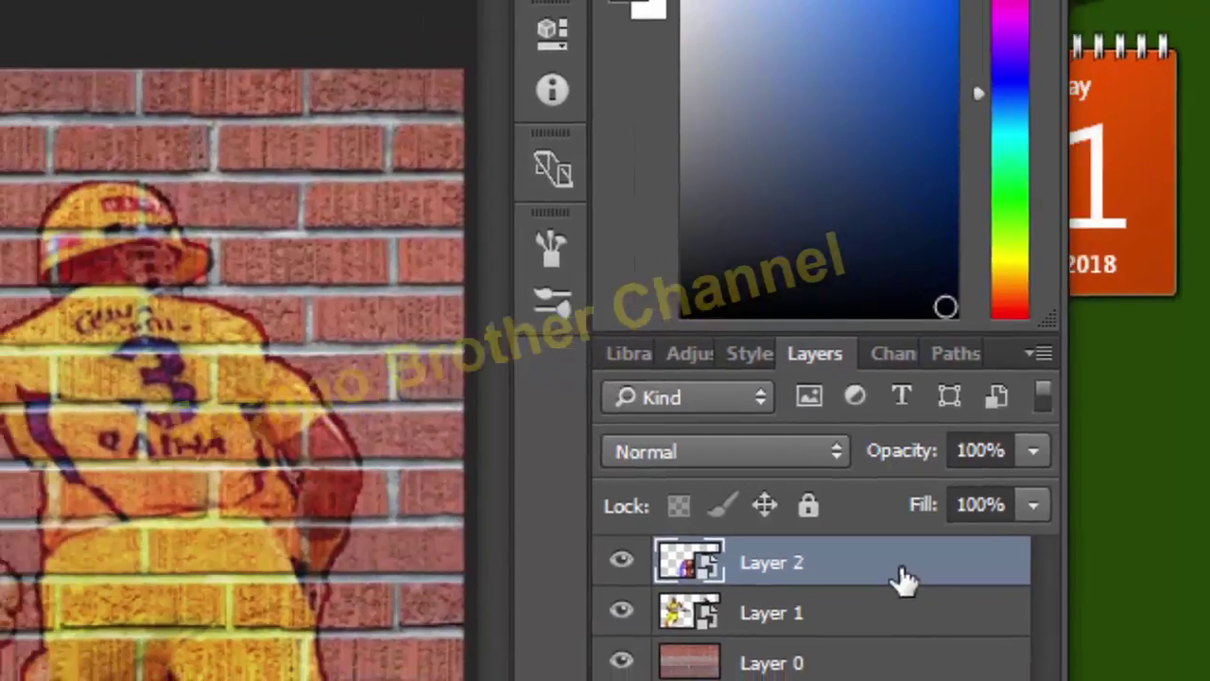
double_click(867, 586)
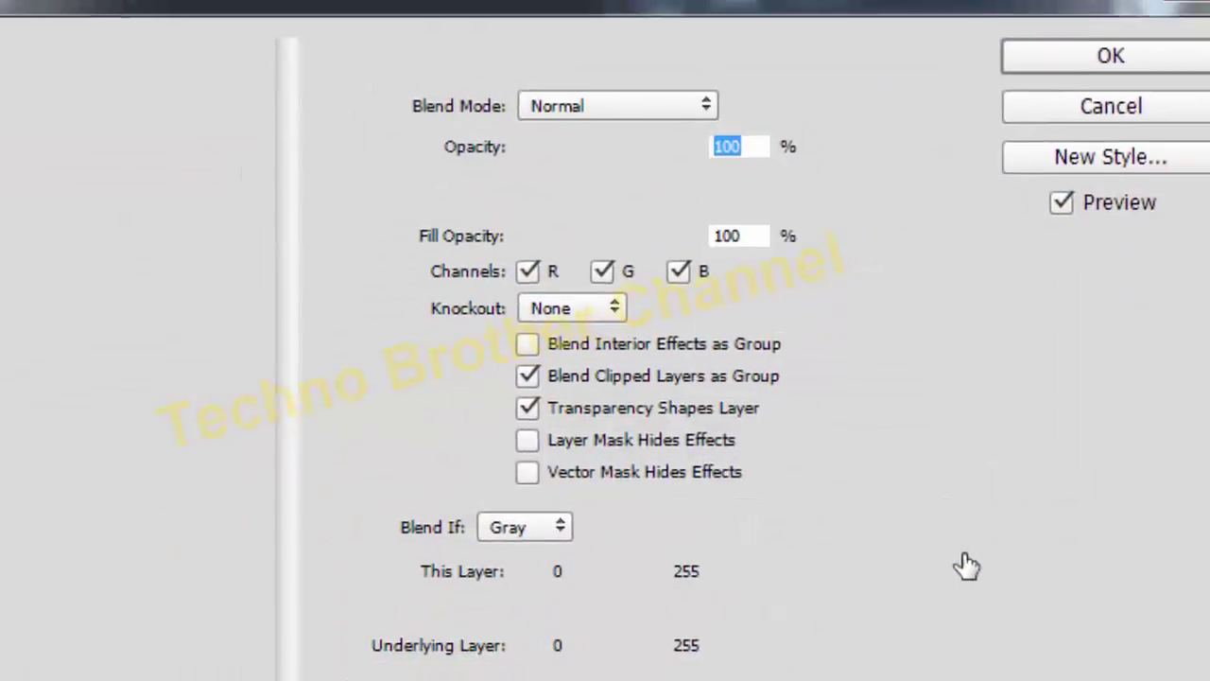
click(85, 296)
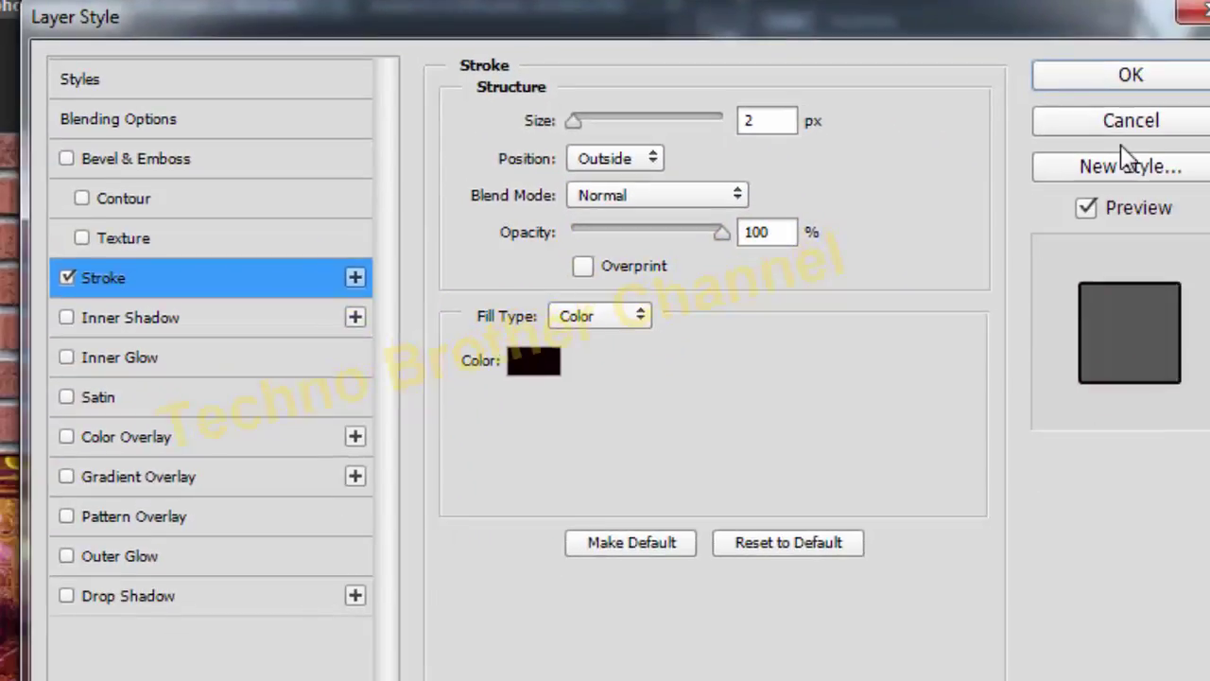
click(1144, 70)
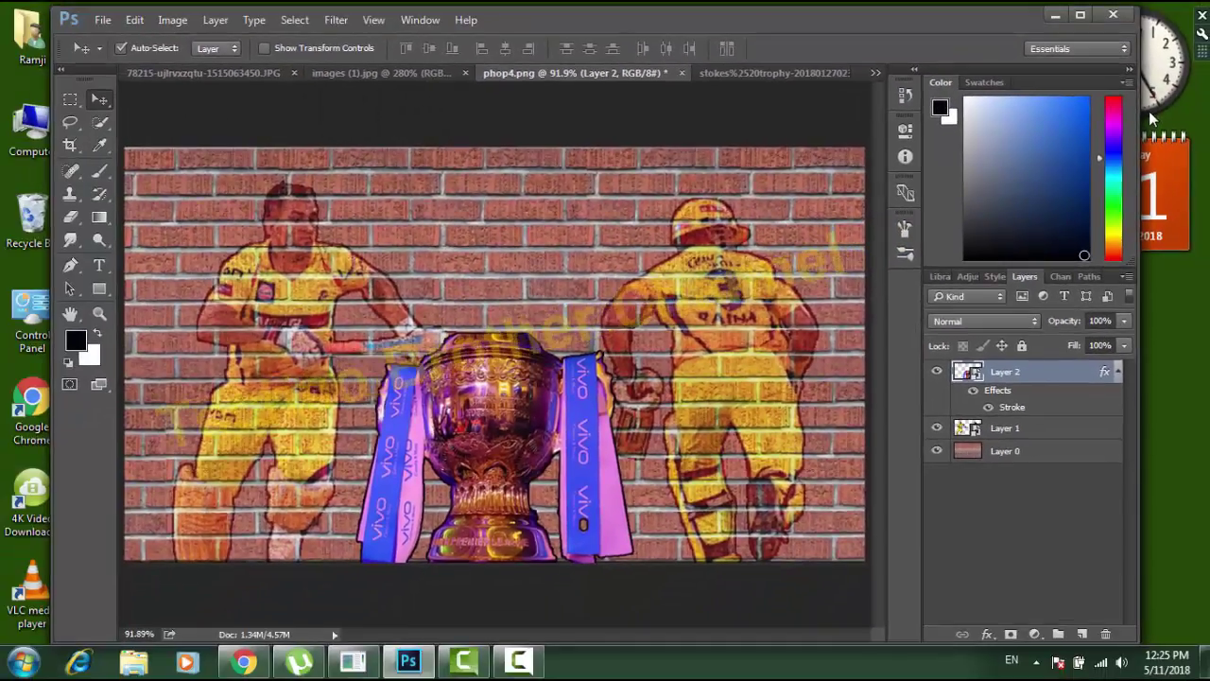
- Apply the Fresco filter (brush size 1, detail 10, texture 1) to the trophy from the Filter Gallery
click(328, 21)
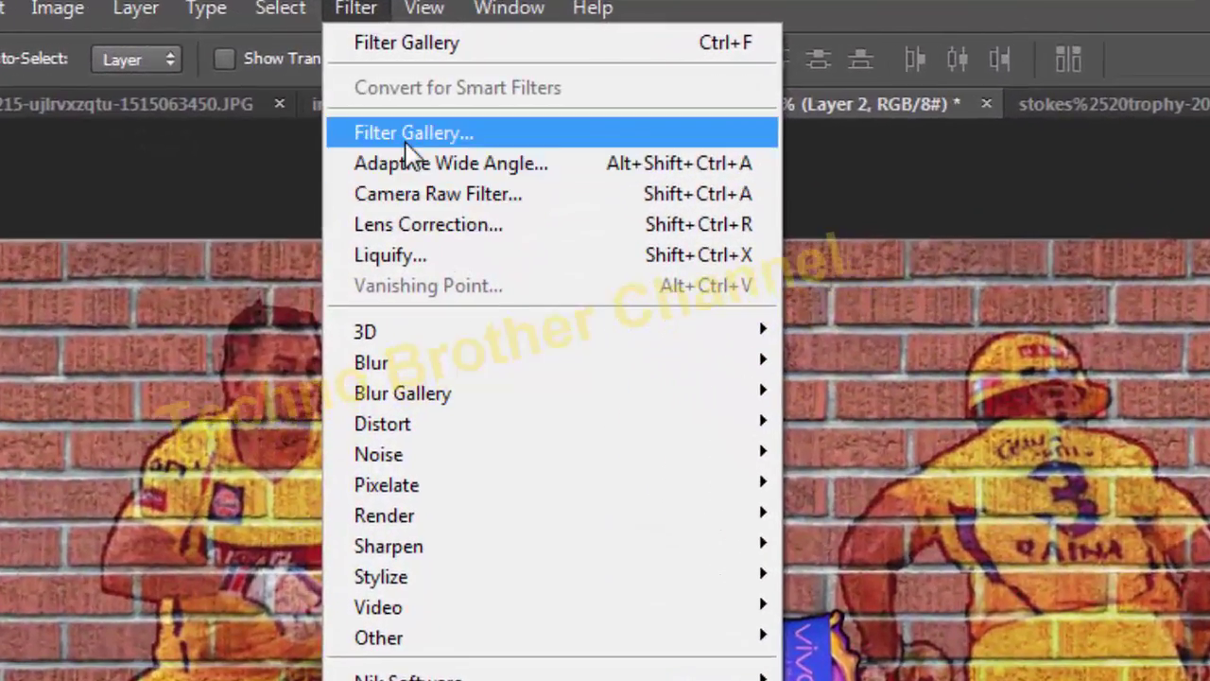
click(362, 90)
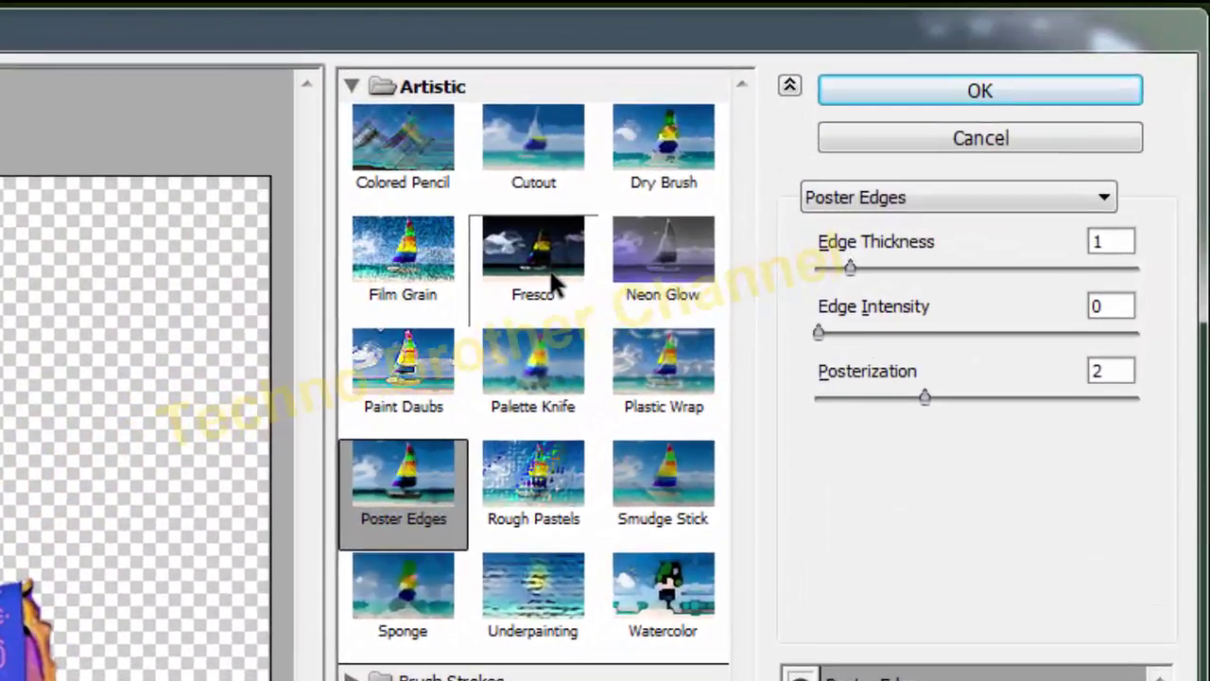
click(556, 284)
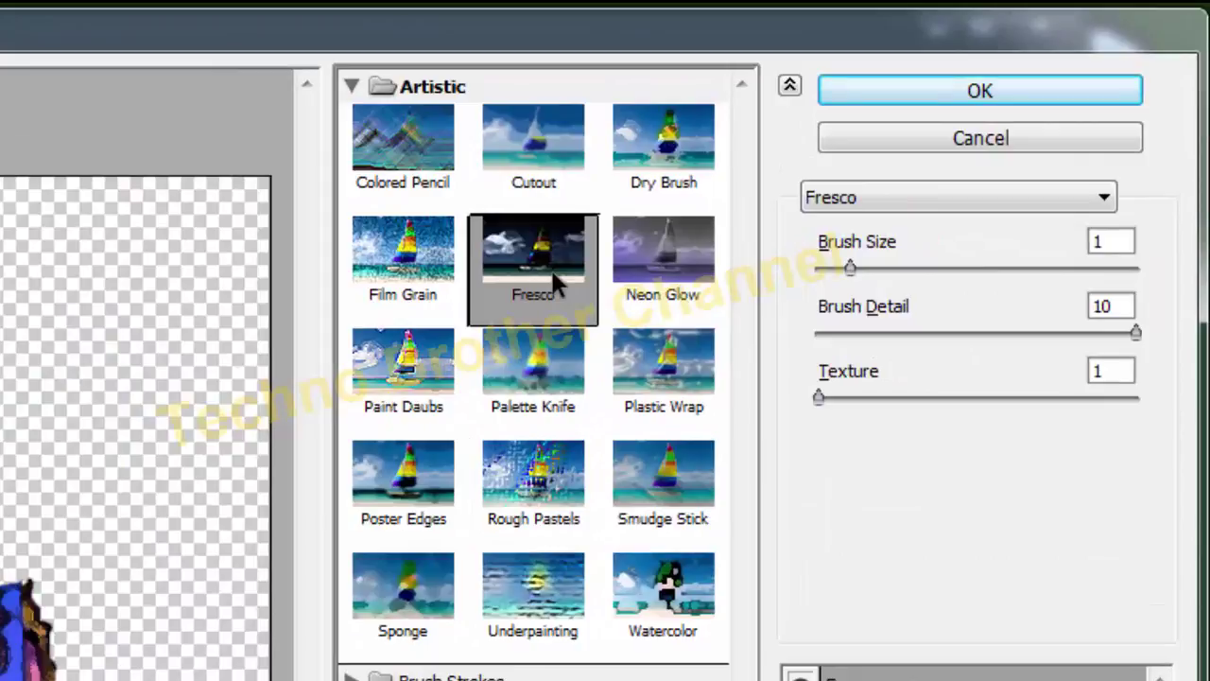
click(413, 484)
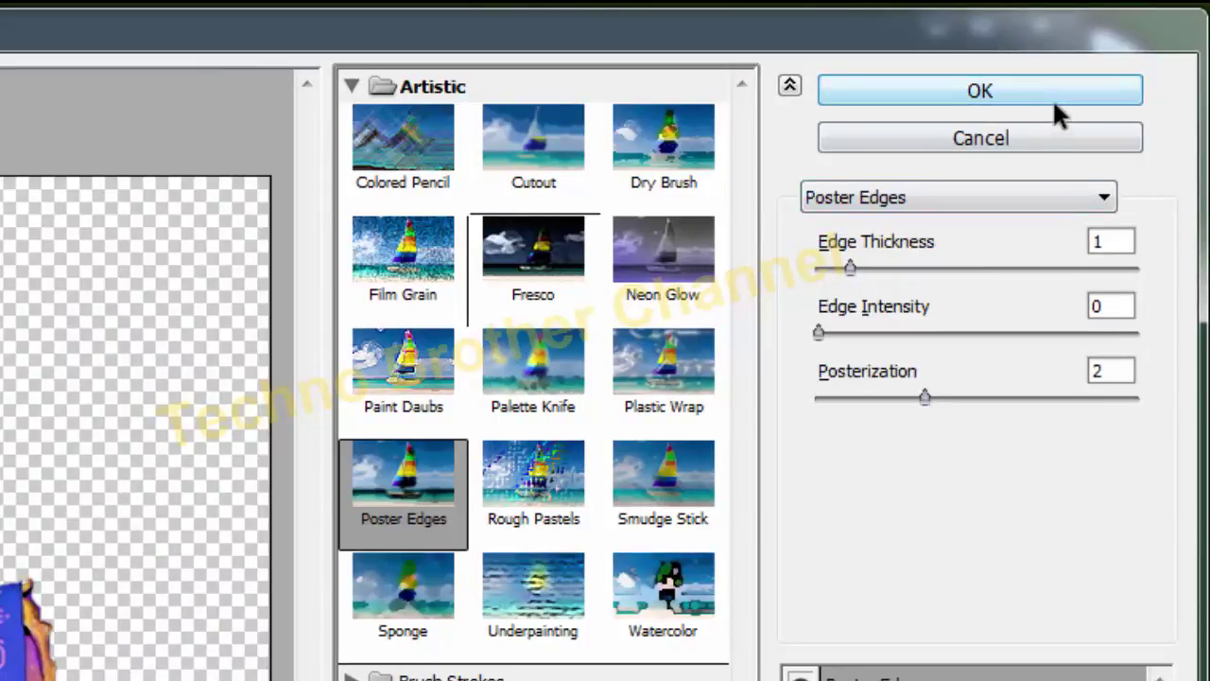
click(482, 274)
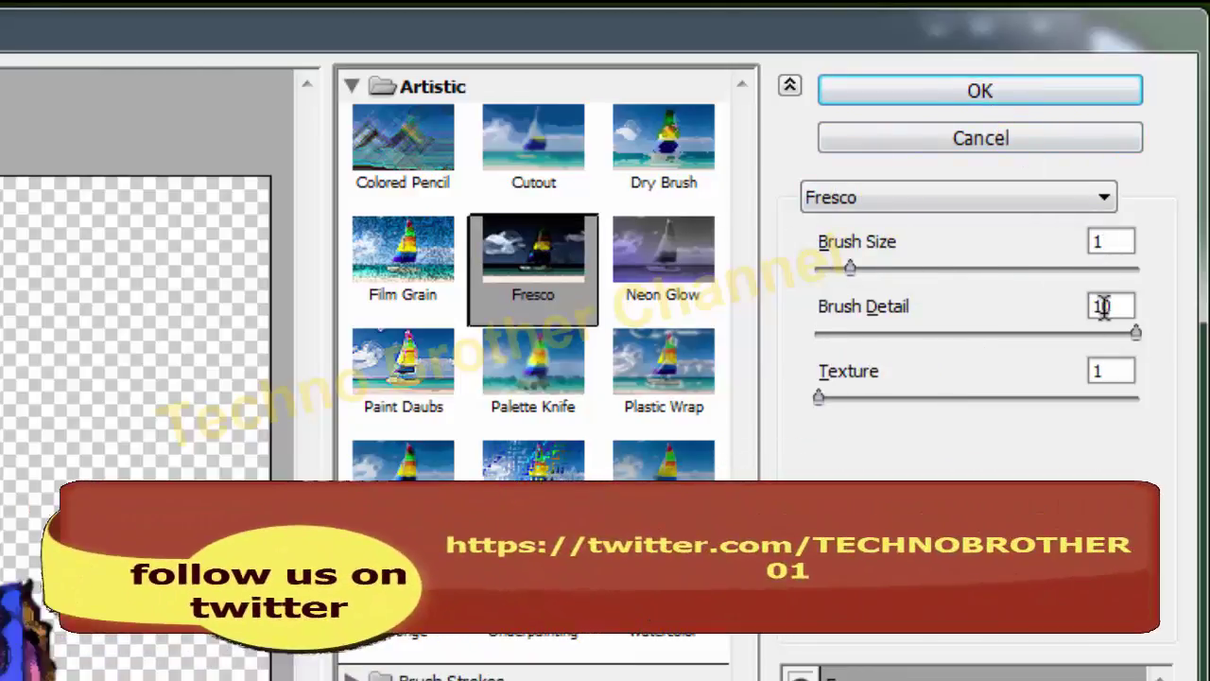
click(1024, 95)
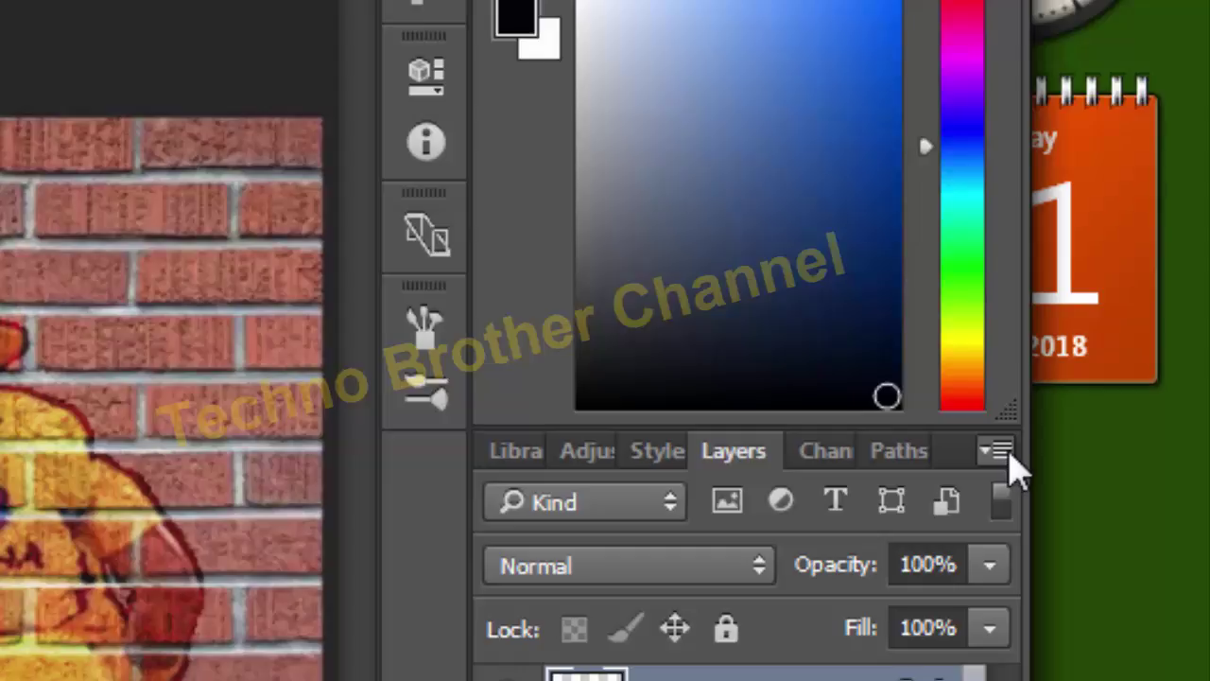
- Set Layer 2 to Overlay blend mode at 77% opacity, then show the trophy photo
click(1005, 456)
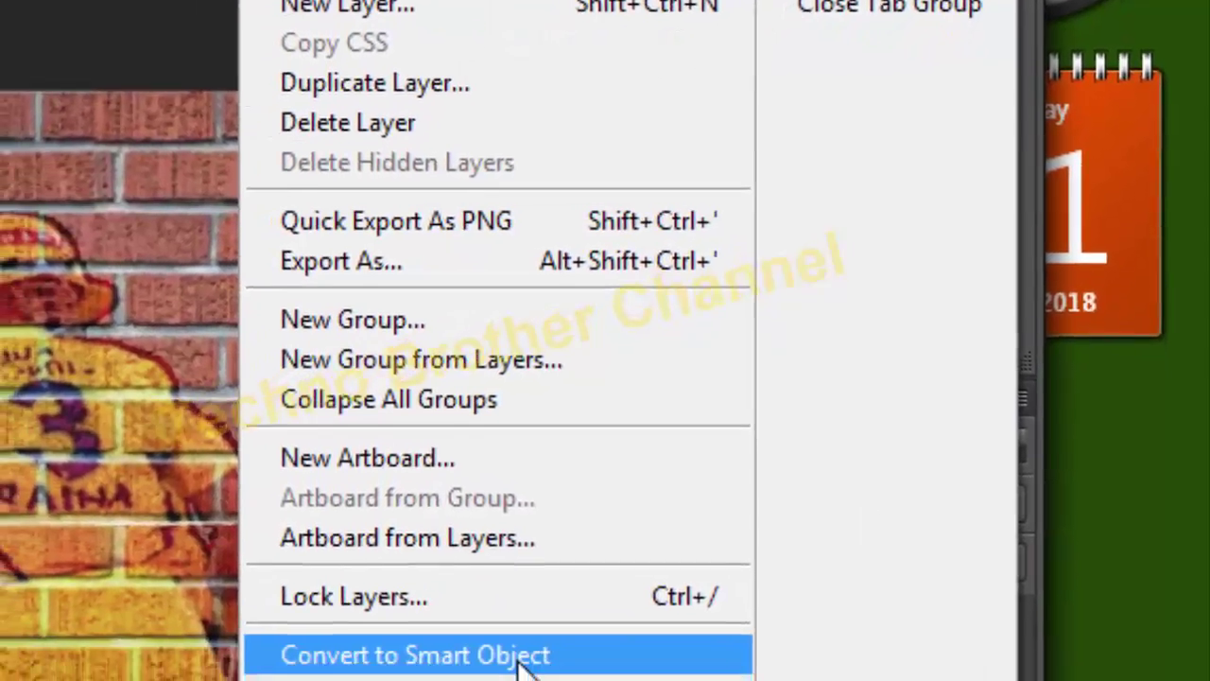
click(522, 656)
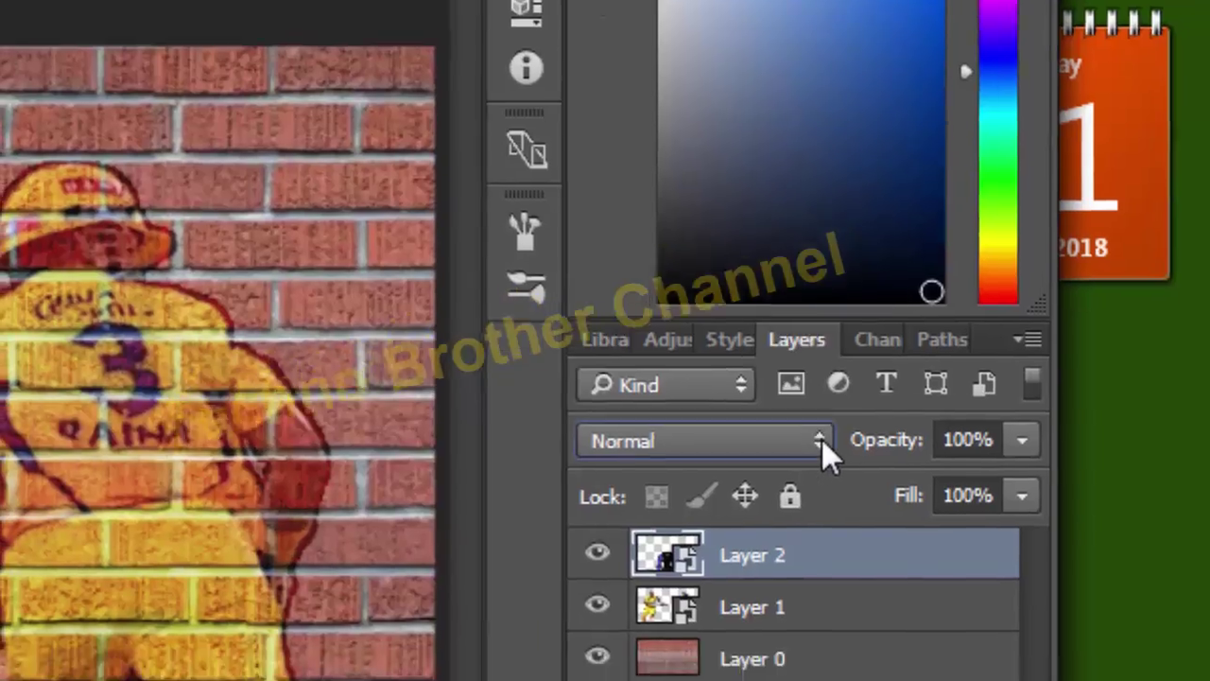
click(813, 470)
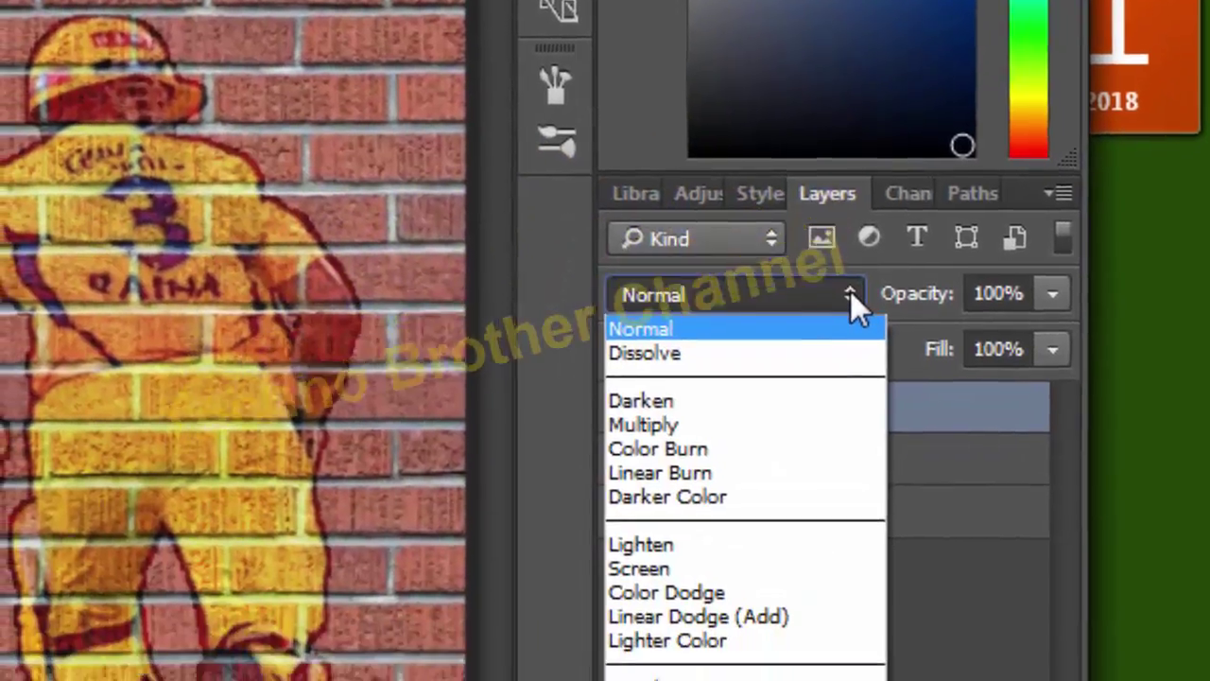
click(728, 572)
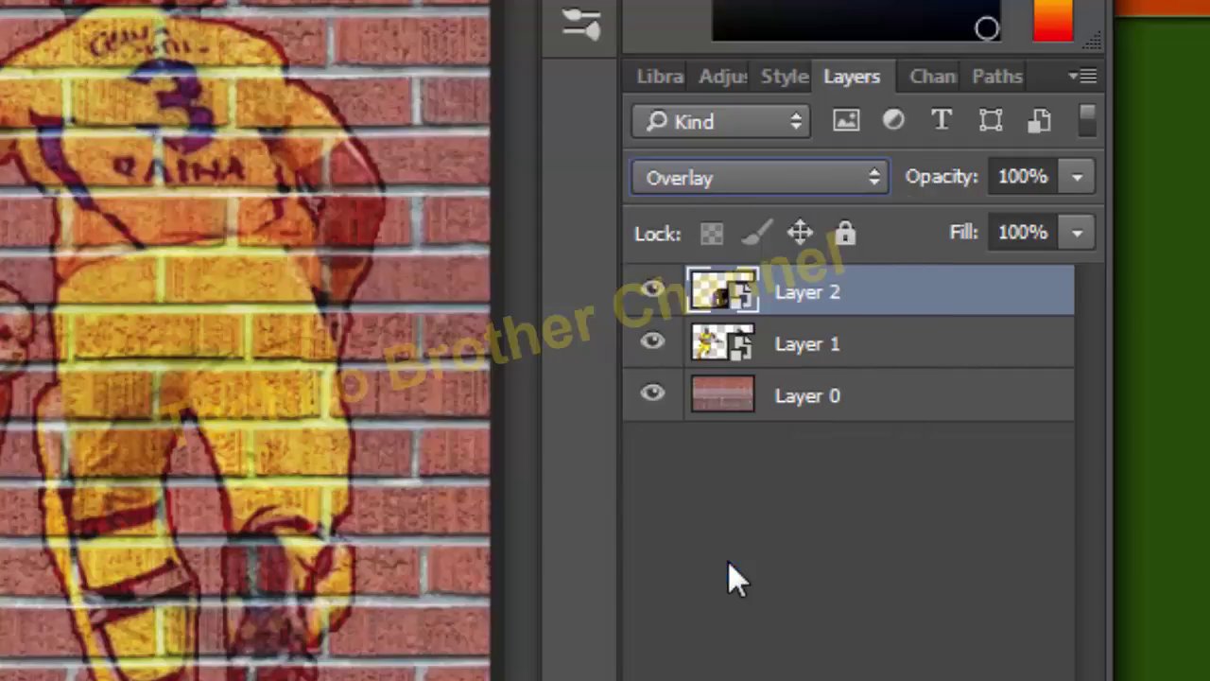
click(1074, 178)
mouse_move(1075, 221)
mouse_down()
mouse_move(988, 225)
mouse_move(1023, 223)
mouse_move(1103, 340)
mouse_up()
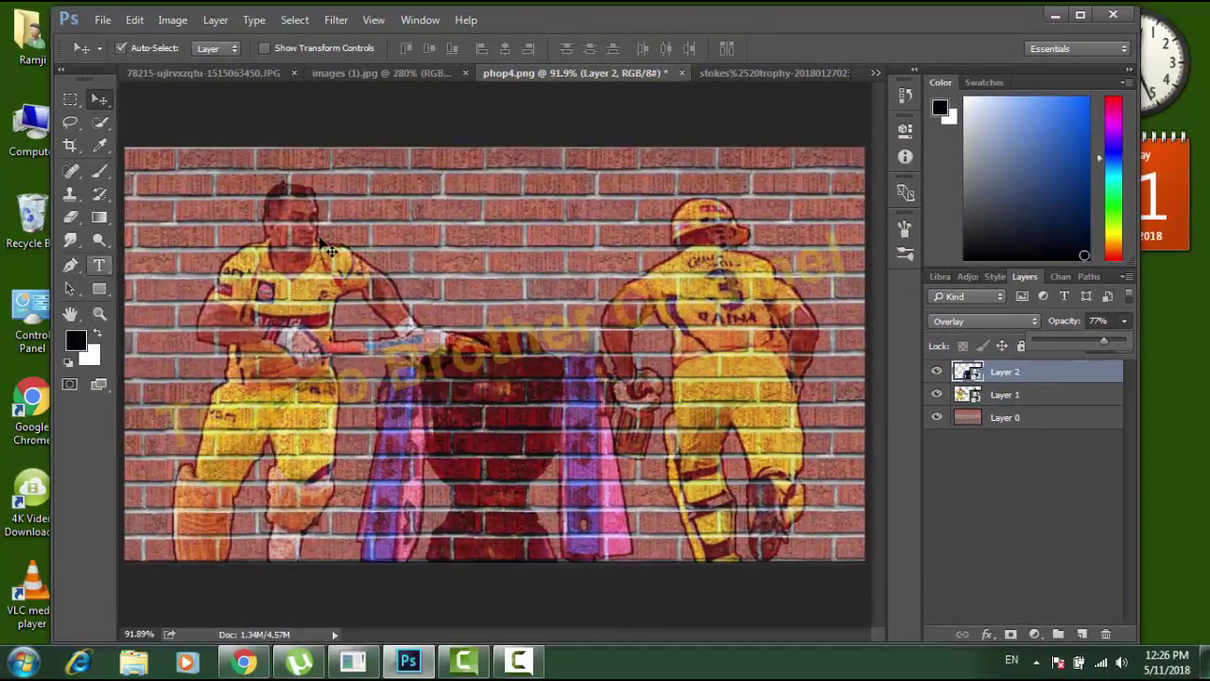
click(769, 73)
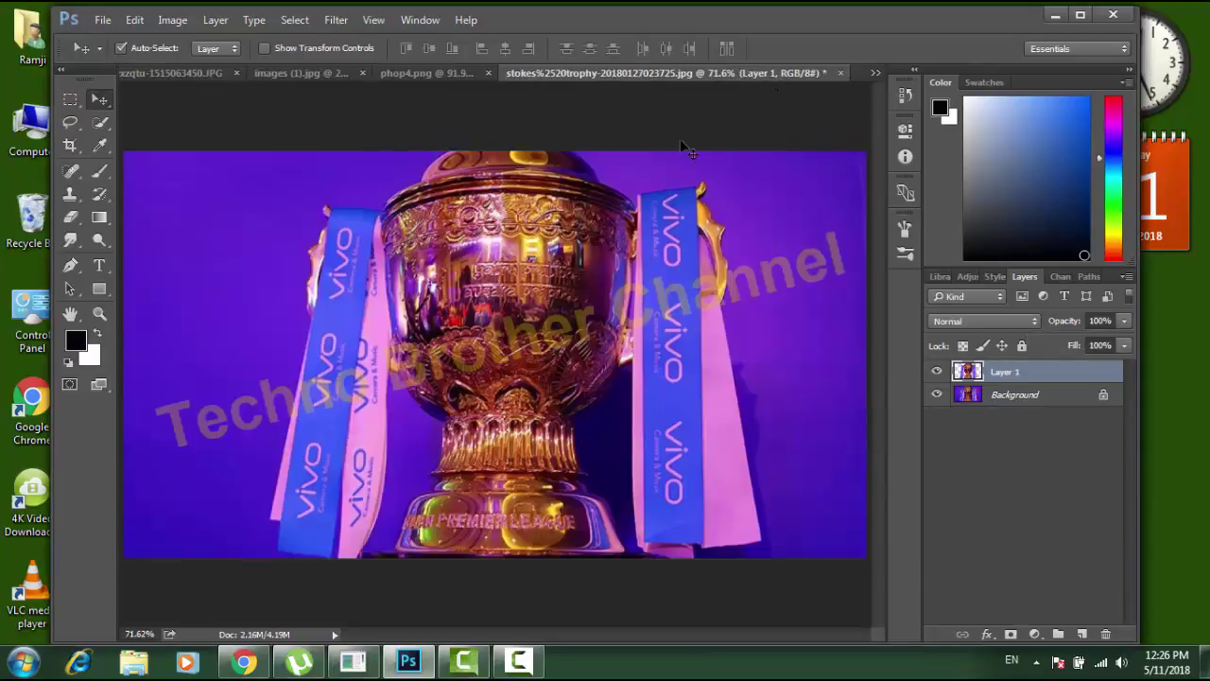
- In the IPL 2018 logo image, quick-select the batsman and the blue arc
click(426, 72)
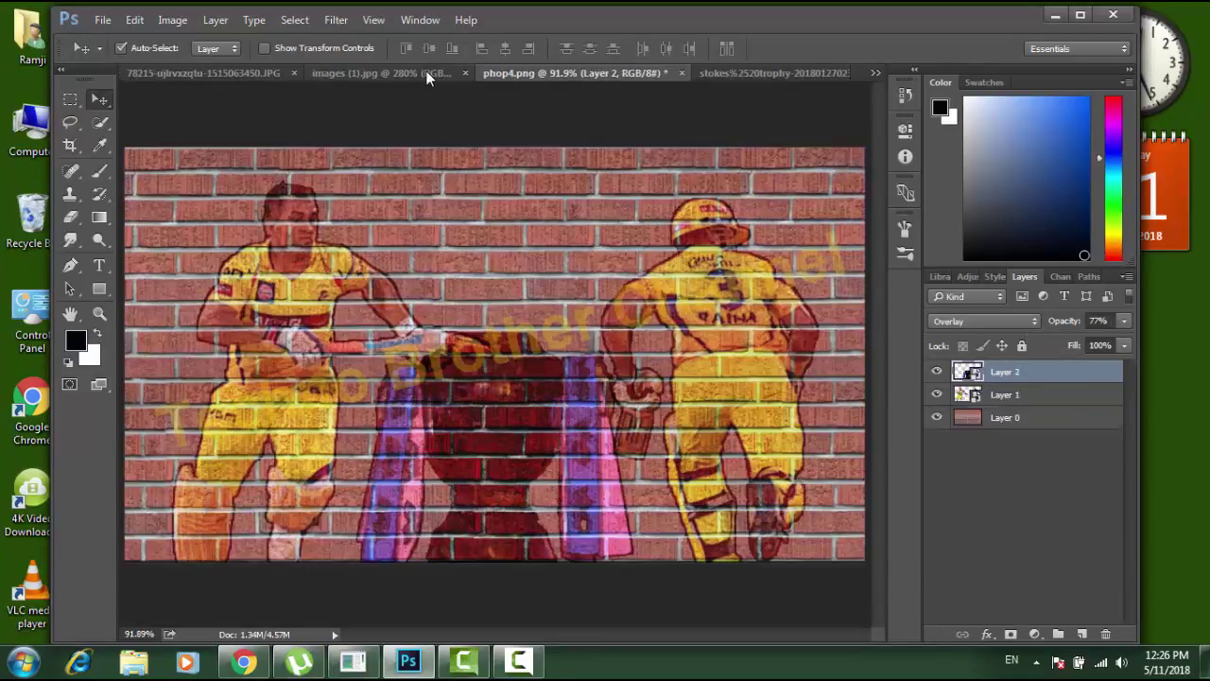
click(214, 76)
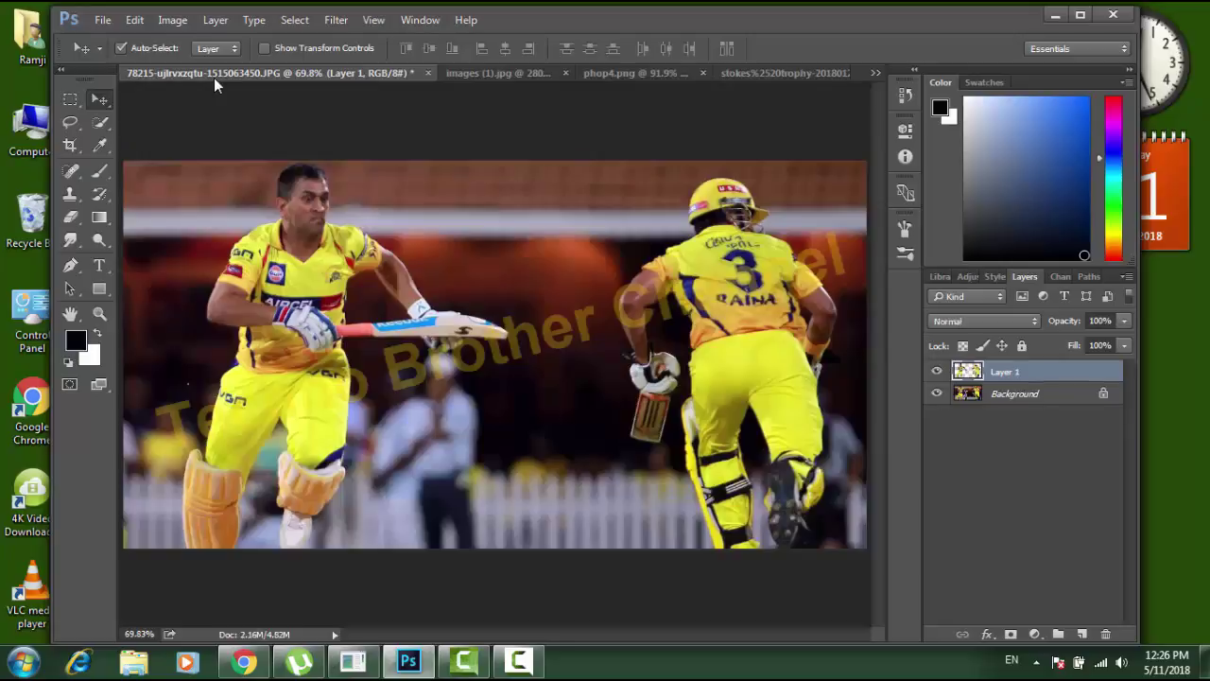
click(511, 73)
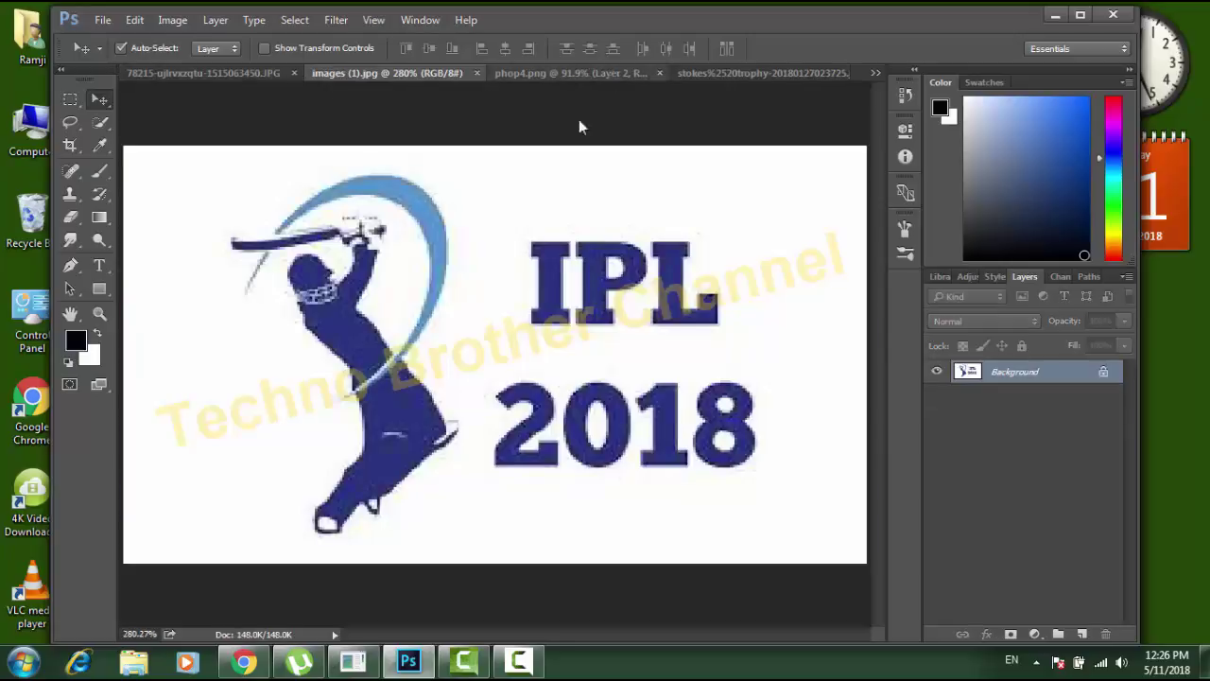
click(104, 127)
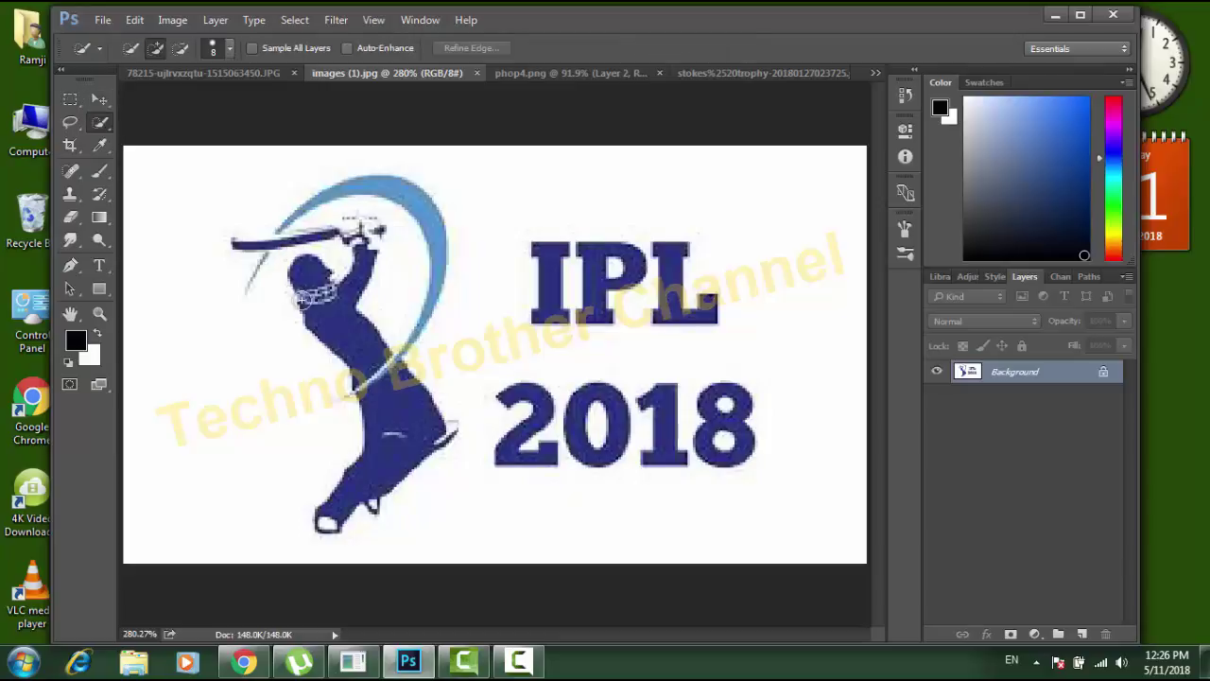
drag(333, 308, 406, 406)
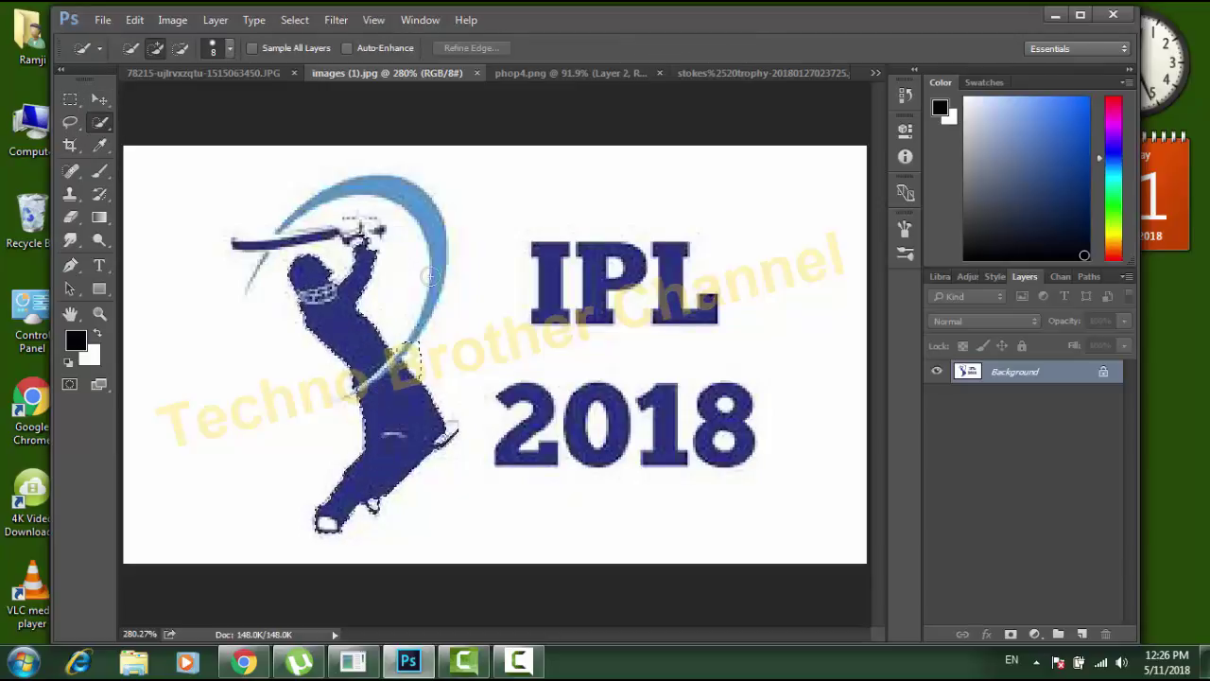
mouse_move(406, 406)
mouse_down()
mouse_move(360, 193)
mouse_move(376, 230)
mouse_up()
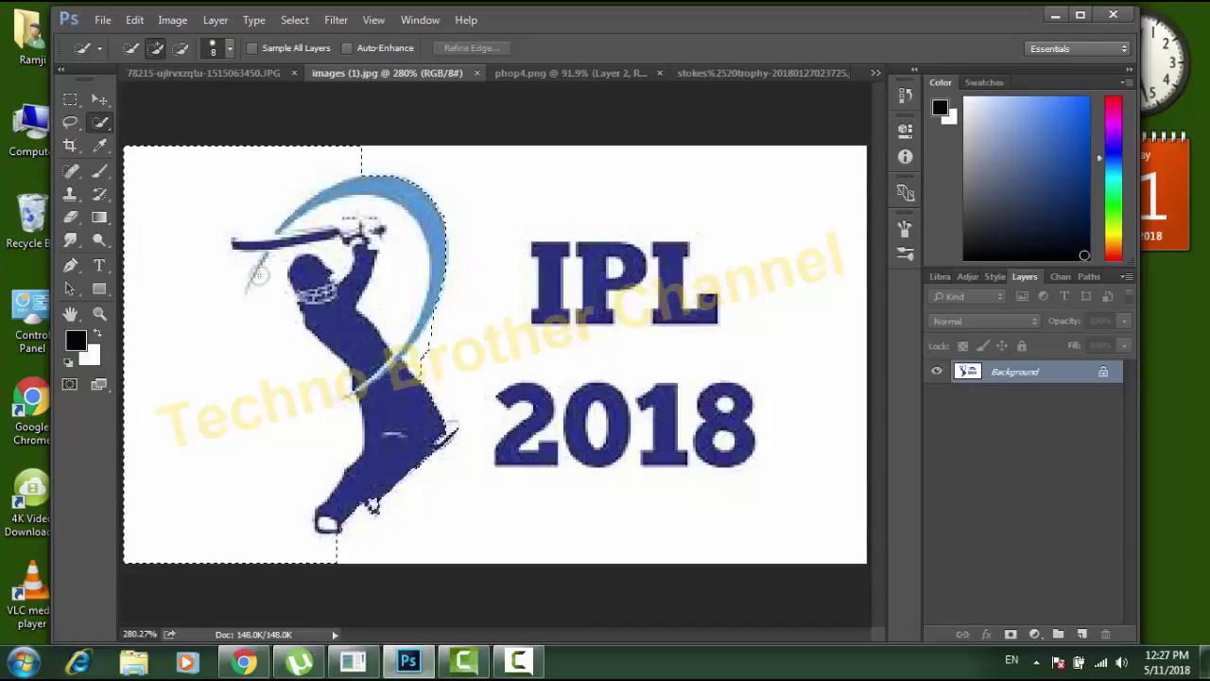
- Add the IPL and 2018 lettering to the selection
click(598, 265)
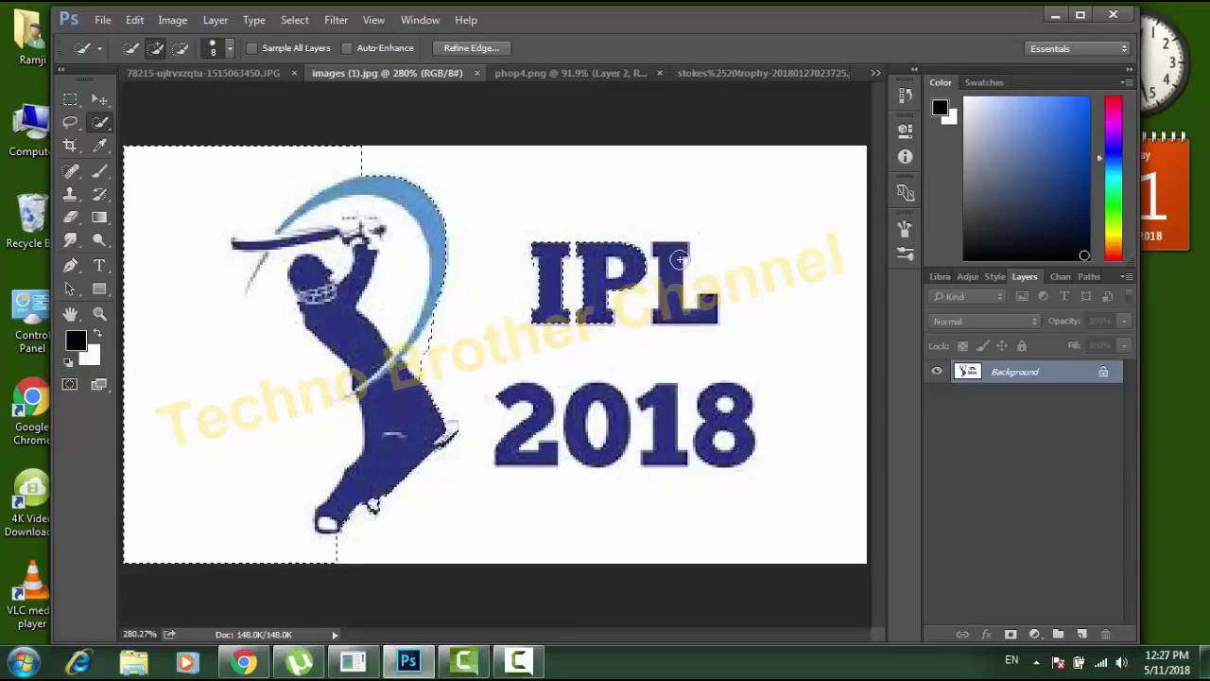
drag(599, 265, 679, 289)
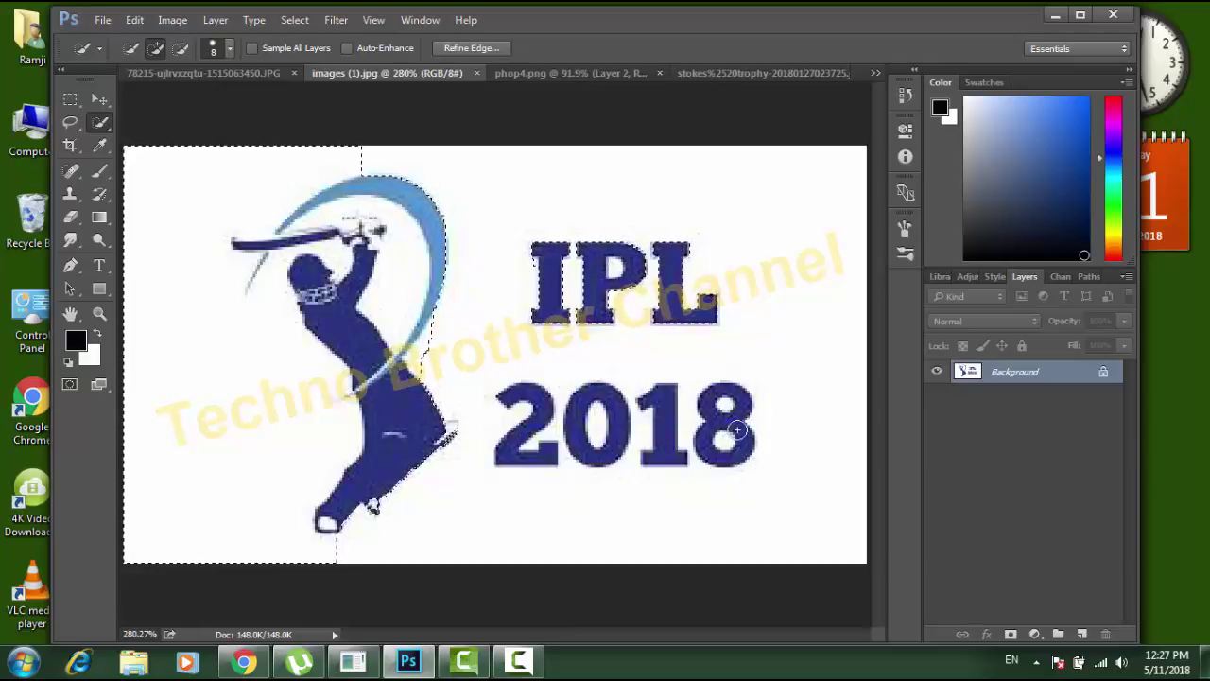
click(704, 435)
mouse_move(704, 435)
mouse_down()
mouse_move(612, 423)
mouse_move(525, 435)
mouse_move(518, 453)
mouse_up()
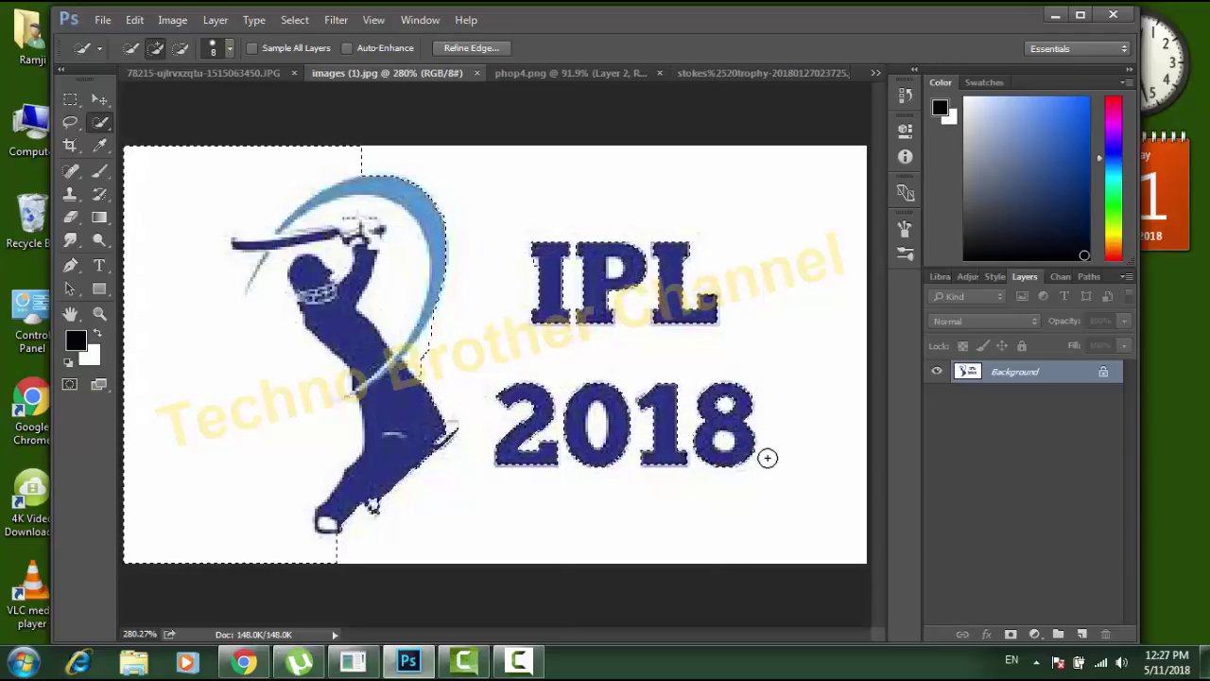
- Trim white background along the bat's edge and between the arm and arc
key(ctrl+plus)
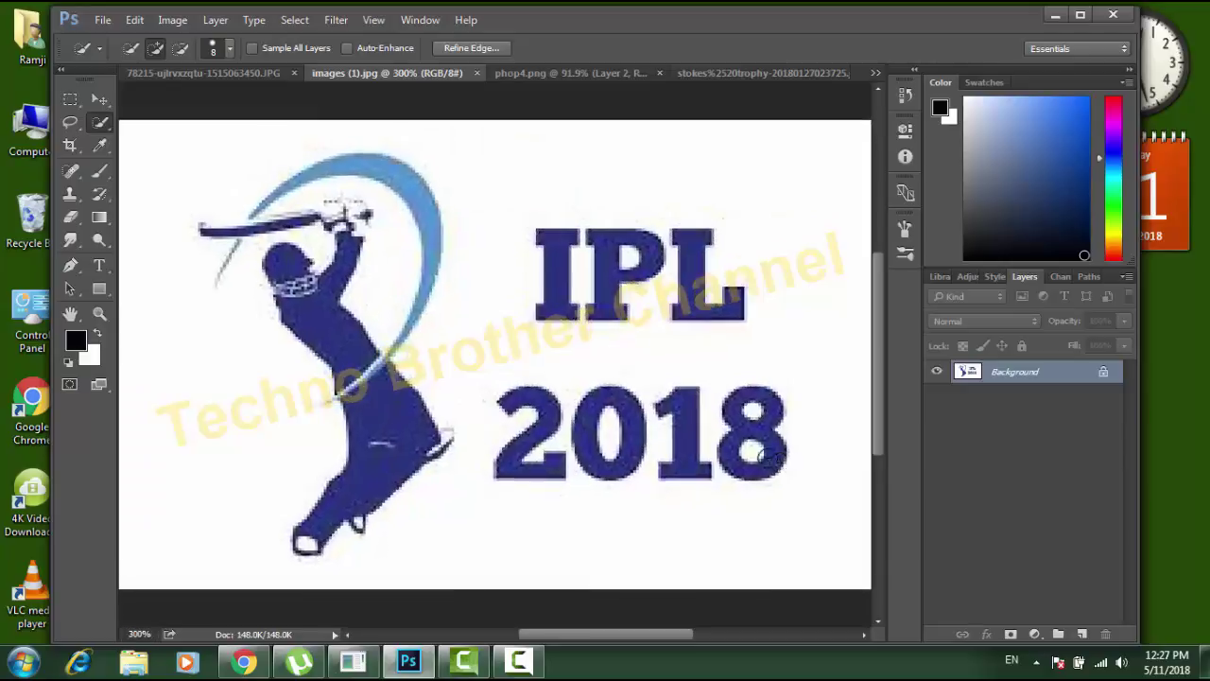
key(ctrl+plus)
key(alt)
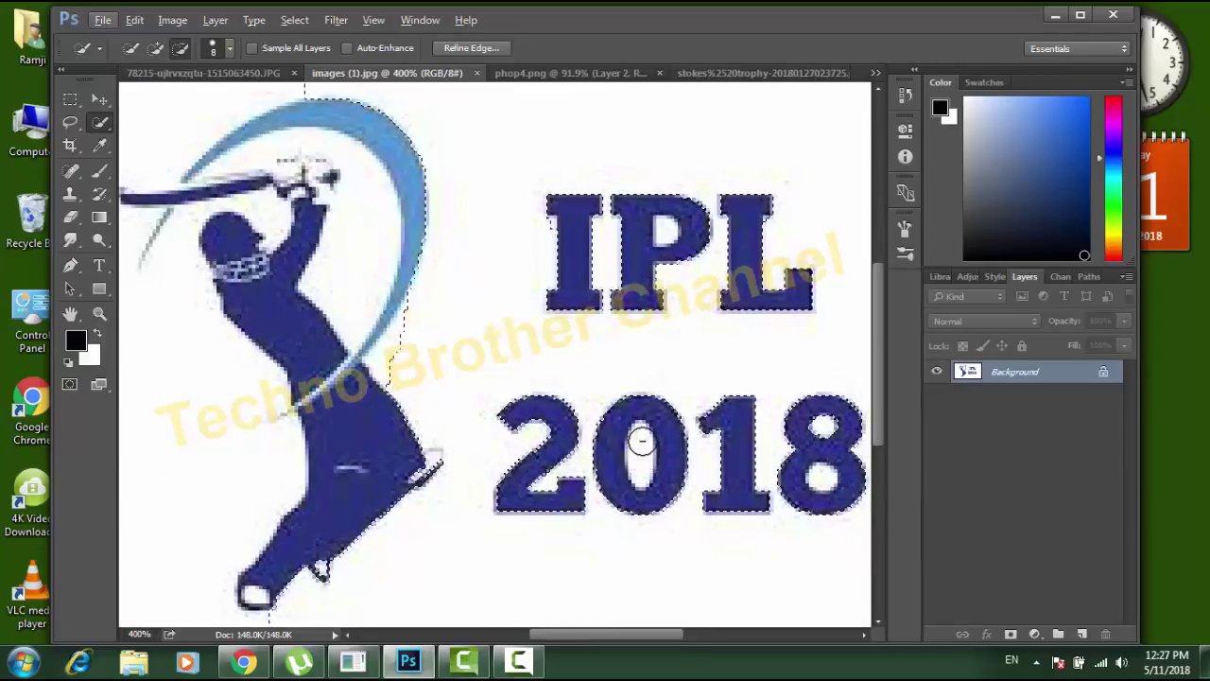
key(bracketleft)
key(bracketleft)
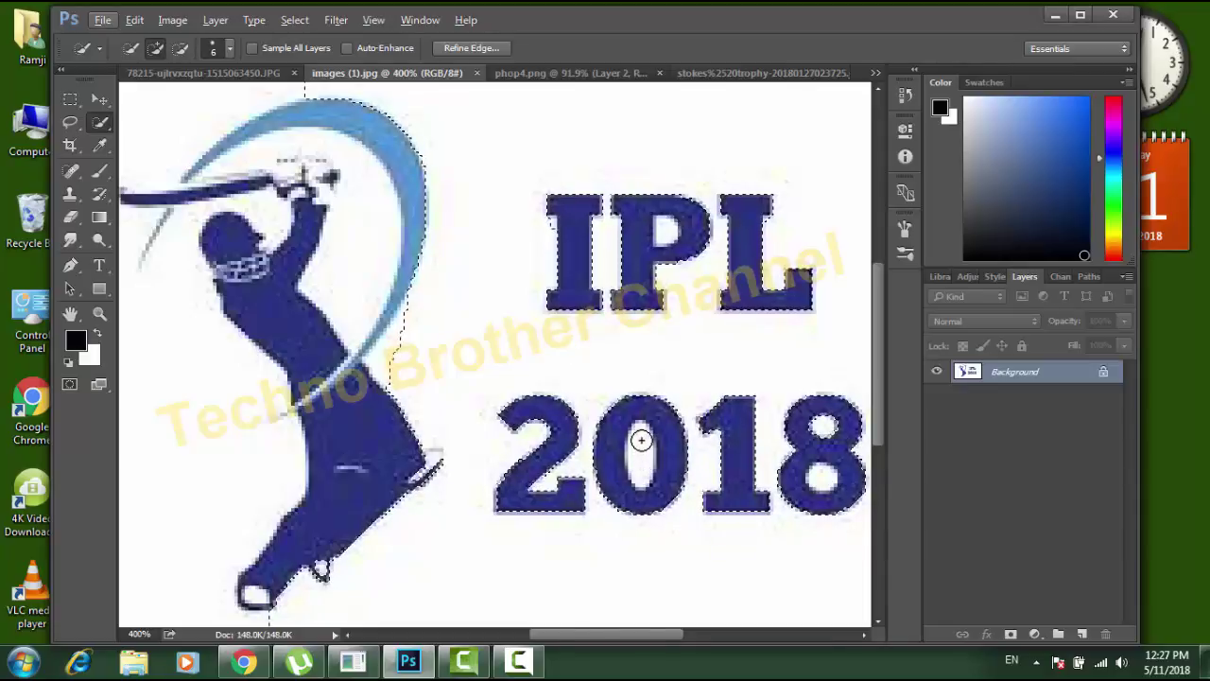
key(alt)
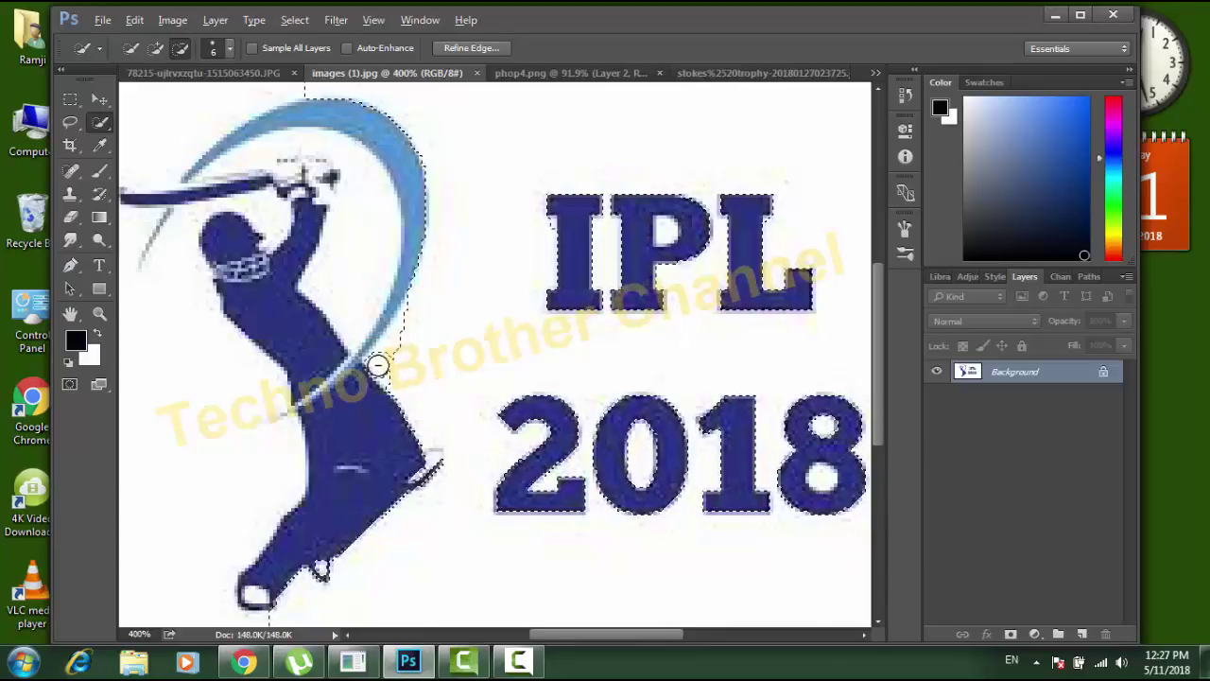
drag(406, 318, 397, 392)
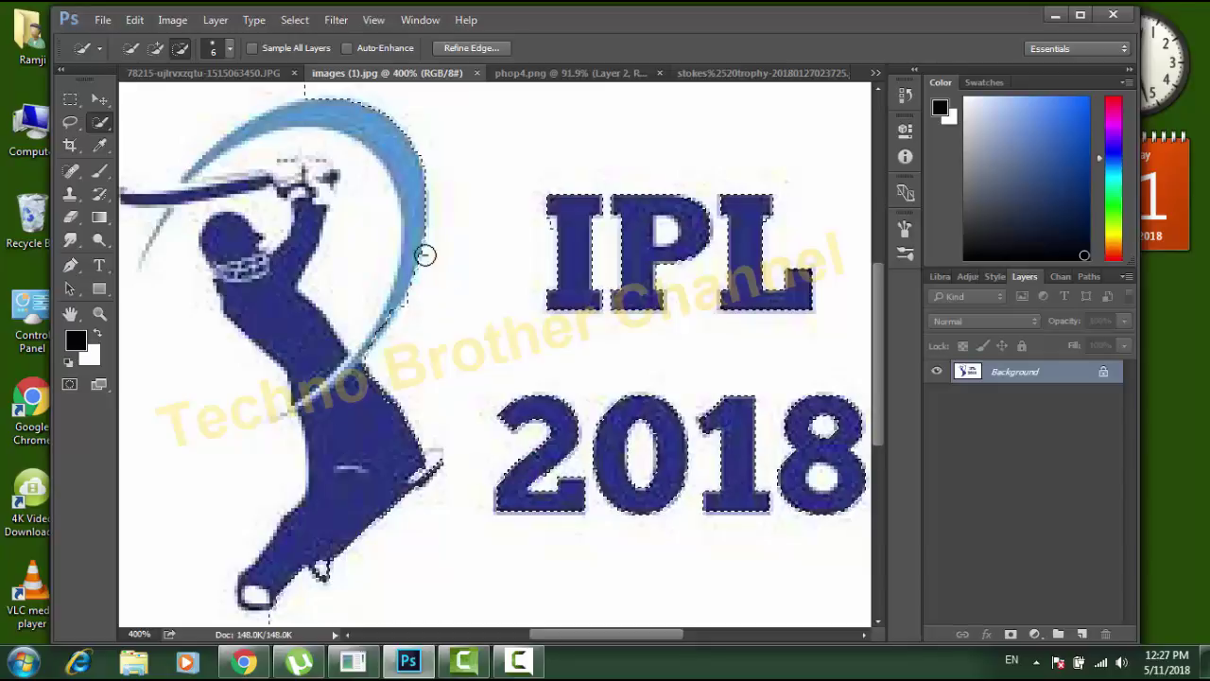
mouse_move(354, 224)
mouse_down()
mouse_move(359, 314)
mouse_move(362, 191)
mouse_move(377, 286)
mouse_move(383, 208)
mouse_move(386, 270)
mouse_move(370, 202)
mouse_move(334, 151)
mouse_move(283, 141)
mouse_move(216, 162)
mouse_move(237, 166)
mouse_up()
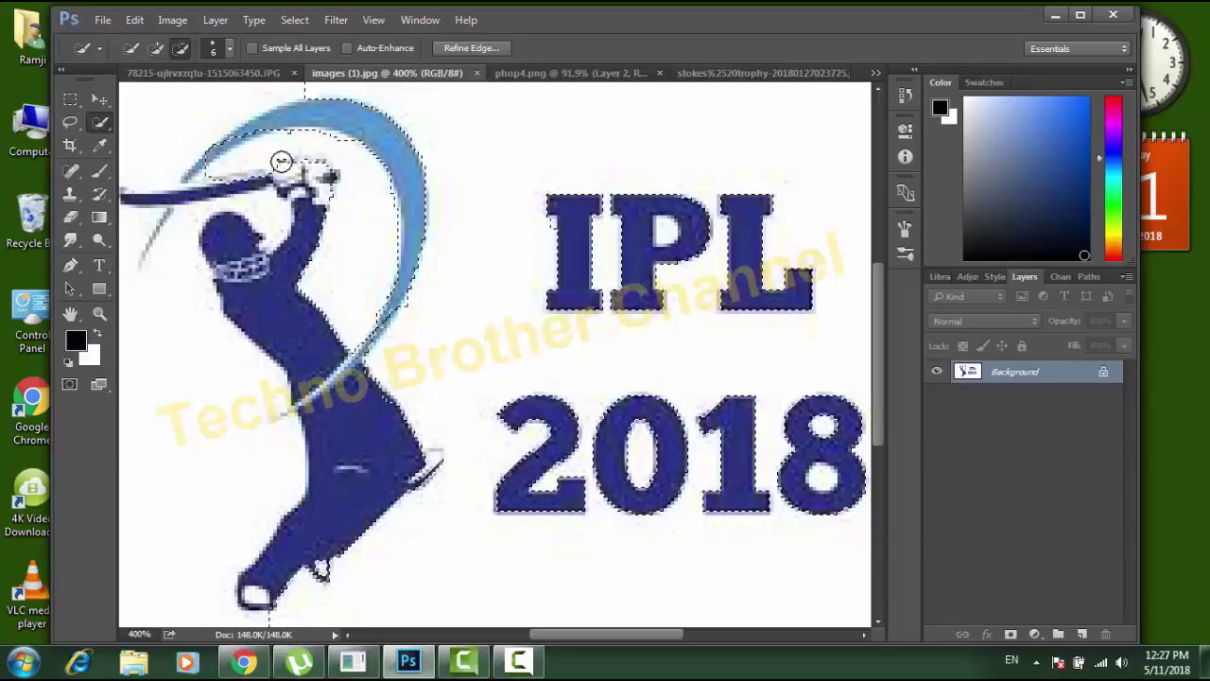
key(alt)
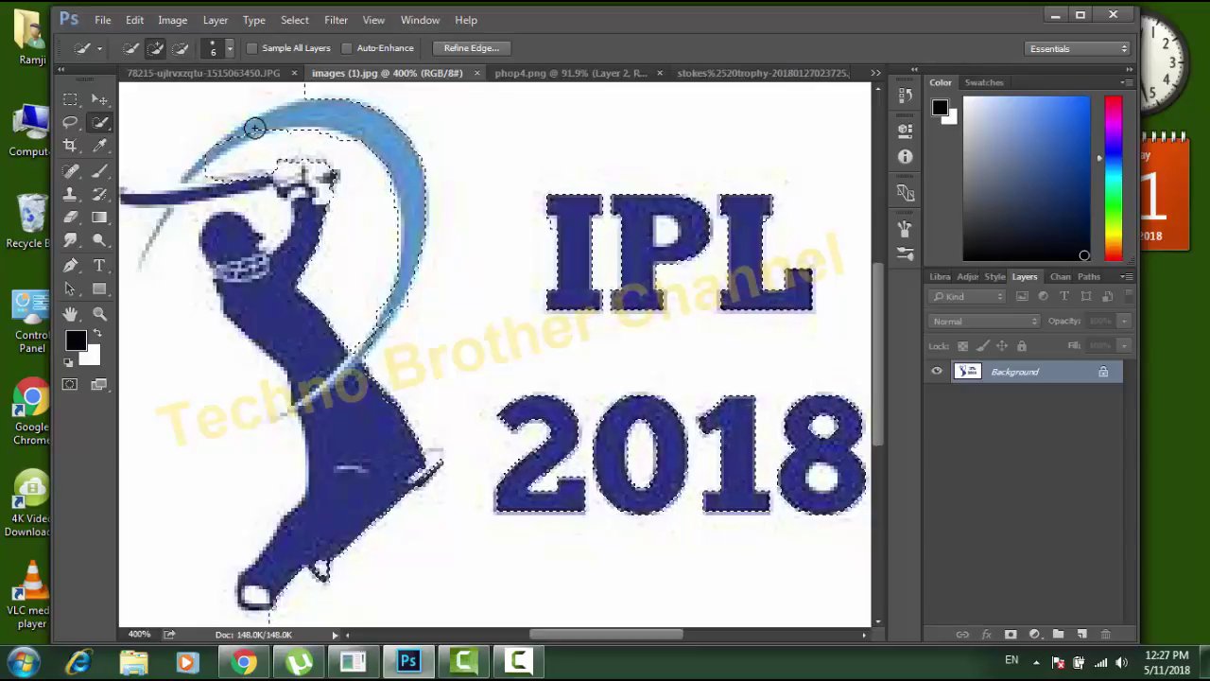
- Refine the selection around the upper-left arc, the batsman's arm and the grey bat line
drag(254, 128, 236, 129)
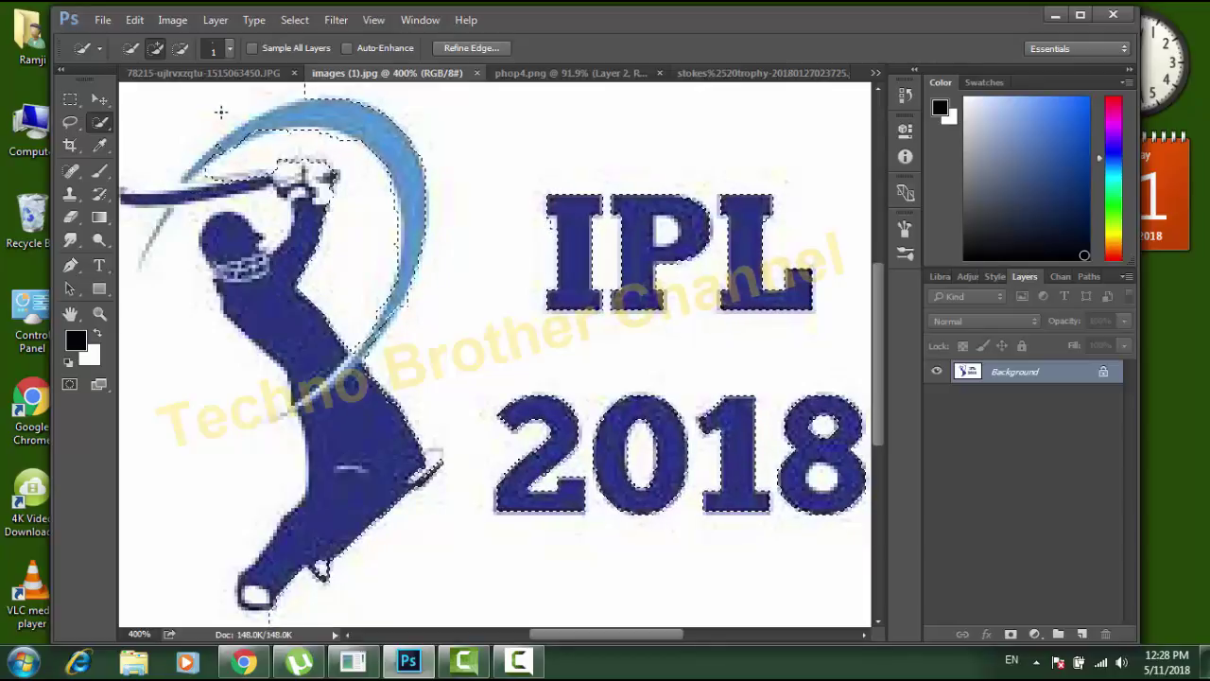
mouse_move(176, 124)
mouse_down()
mouse_move(153, 154)
mouse_move(128, 149)
mouse_move(128, 175)
mouse_up()
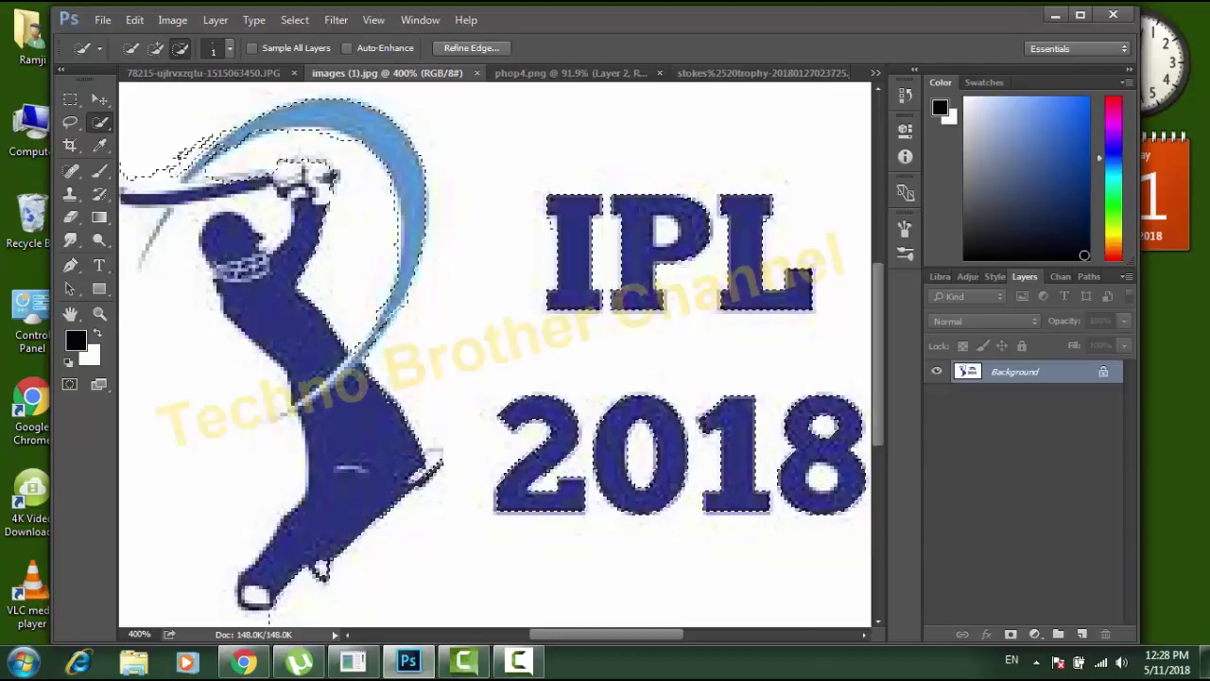
drag(217, 137, 184, 156)
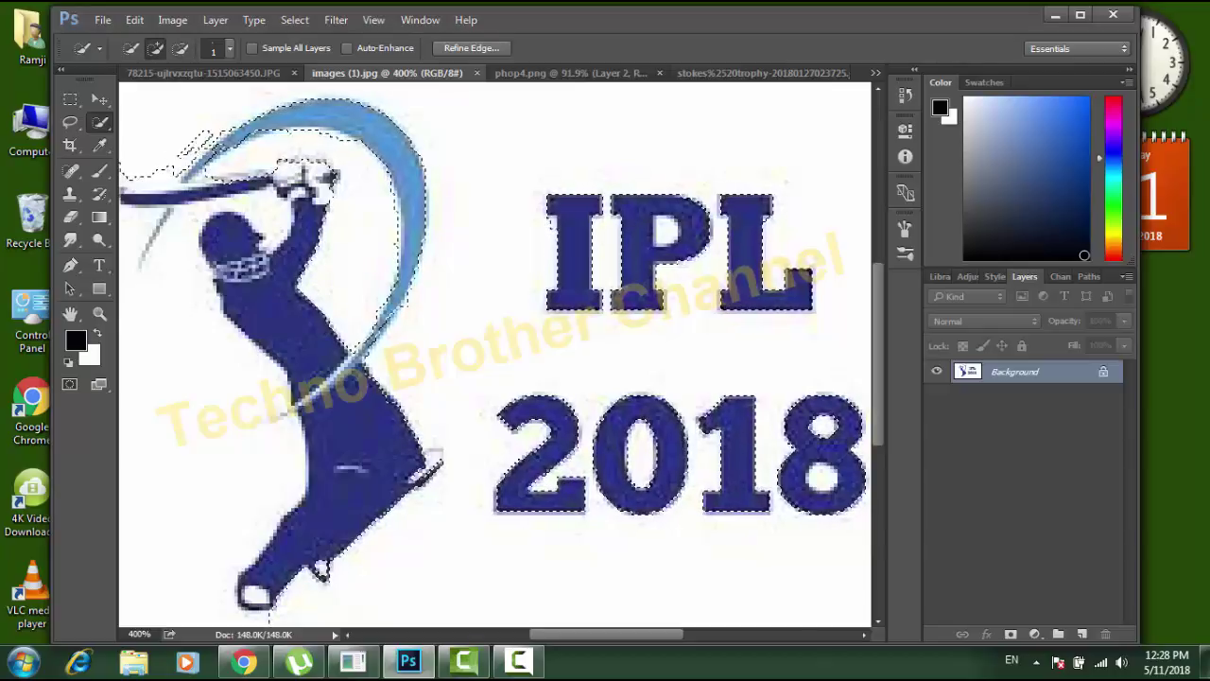
click(273, 229)
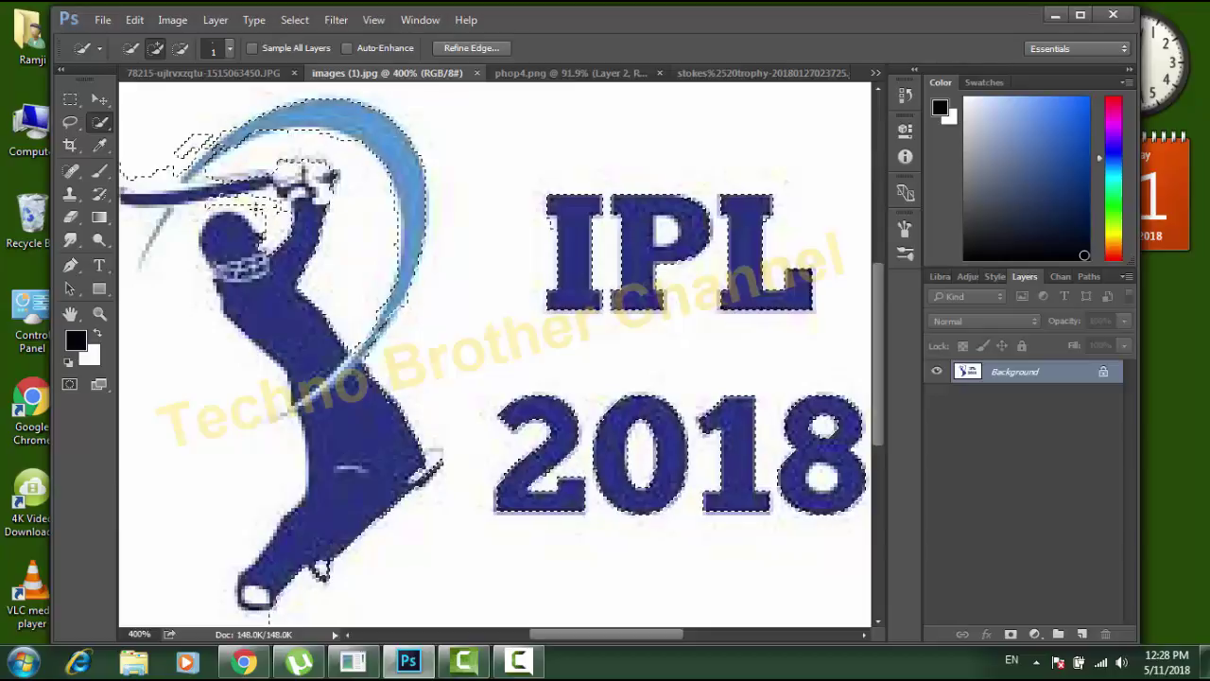
drag(176, 230, 173, 313)
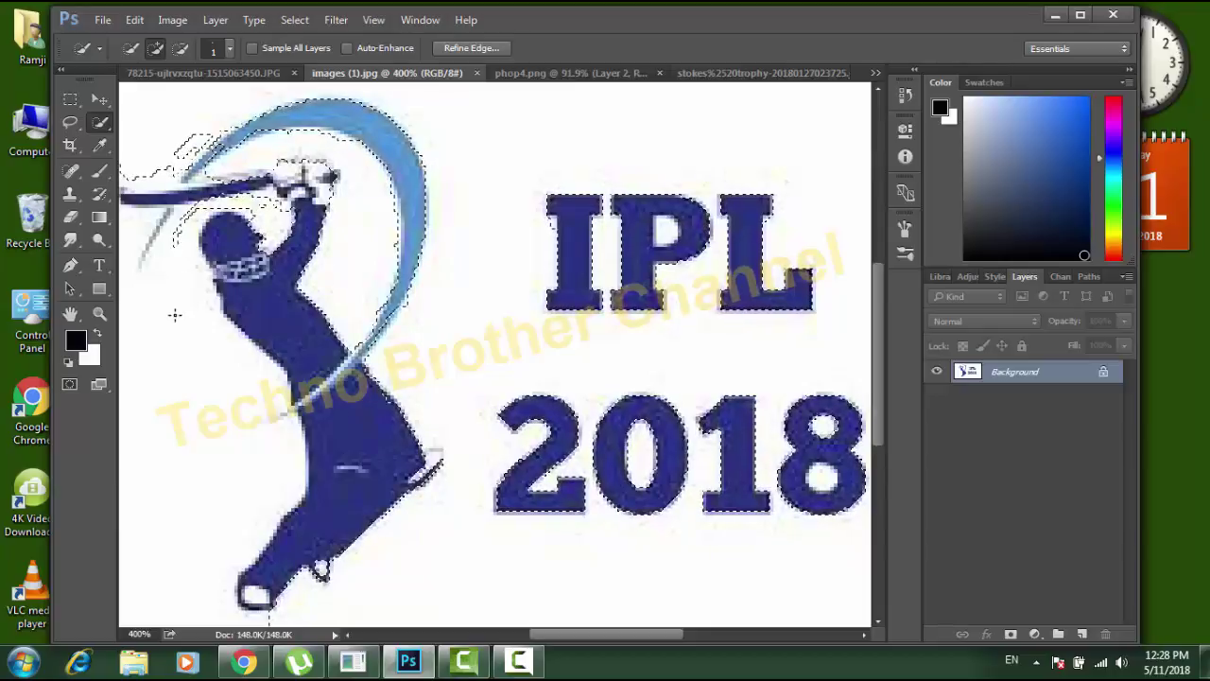
key(ctrl+z)
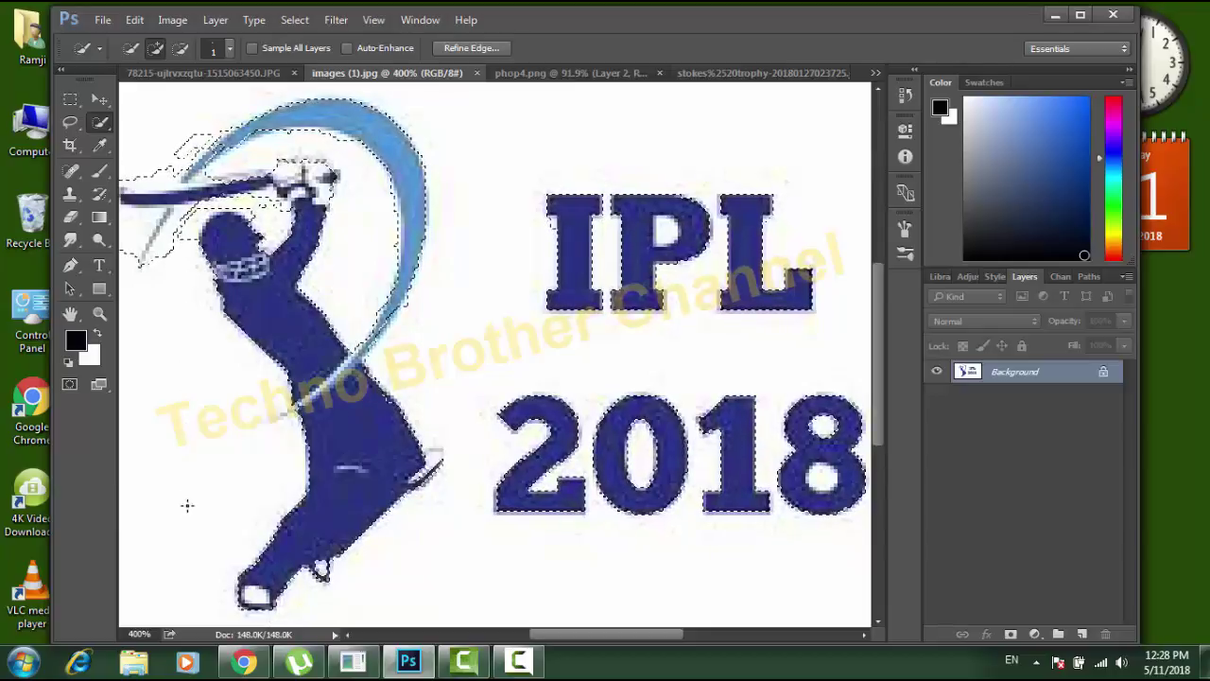
click(130, 253)
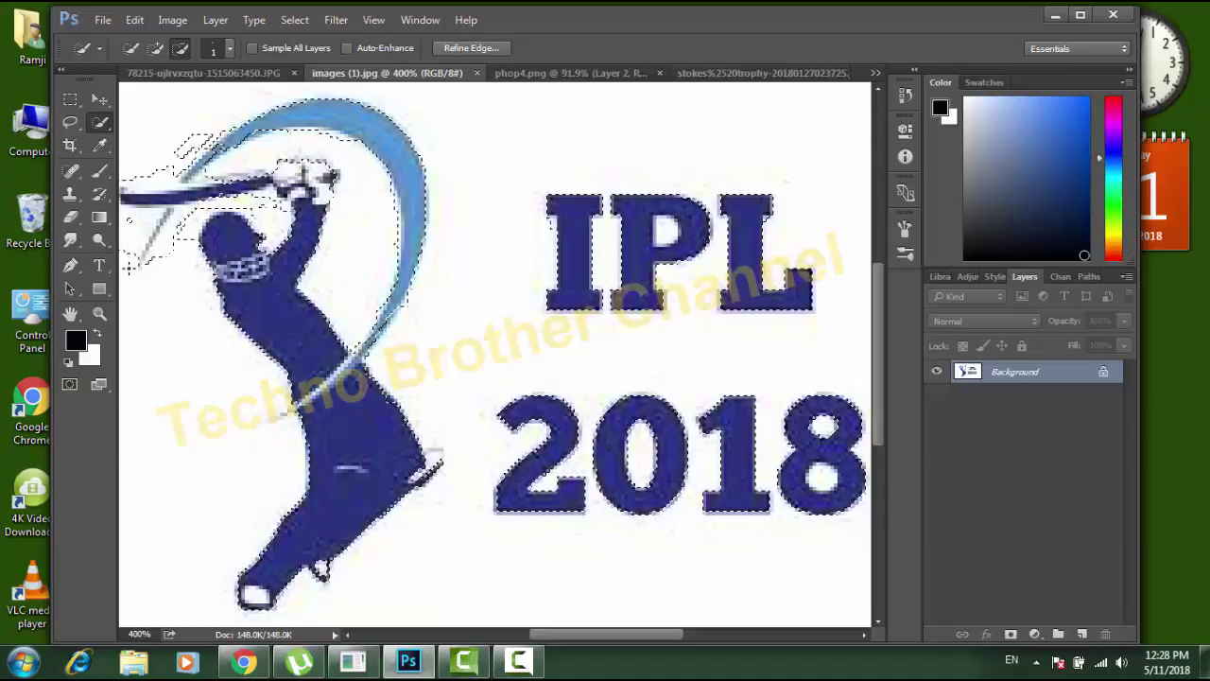
drag(130, 253, 133, 215)
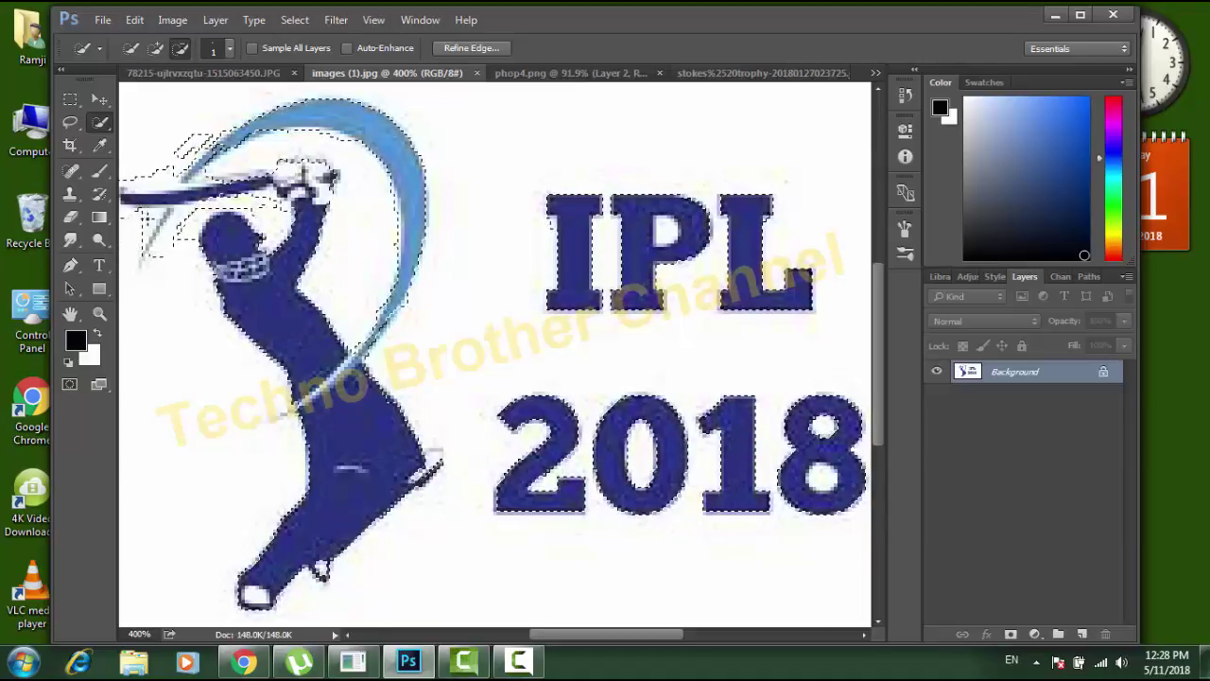
key(alt)
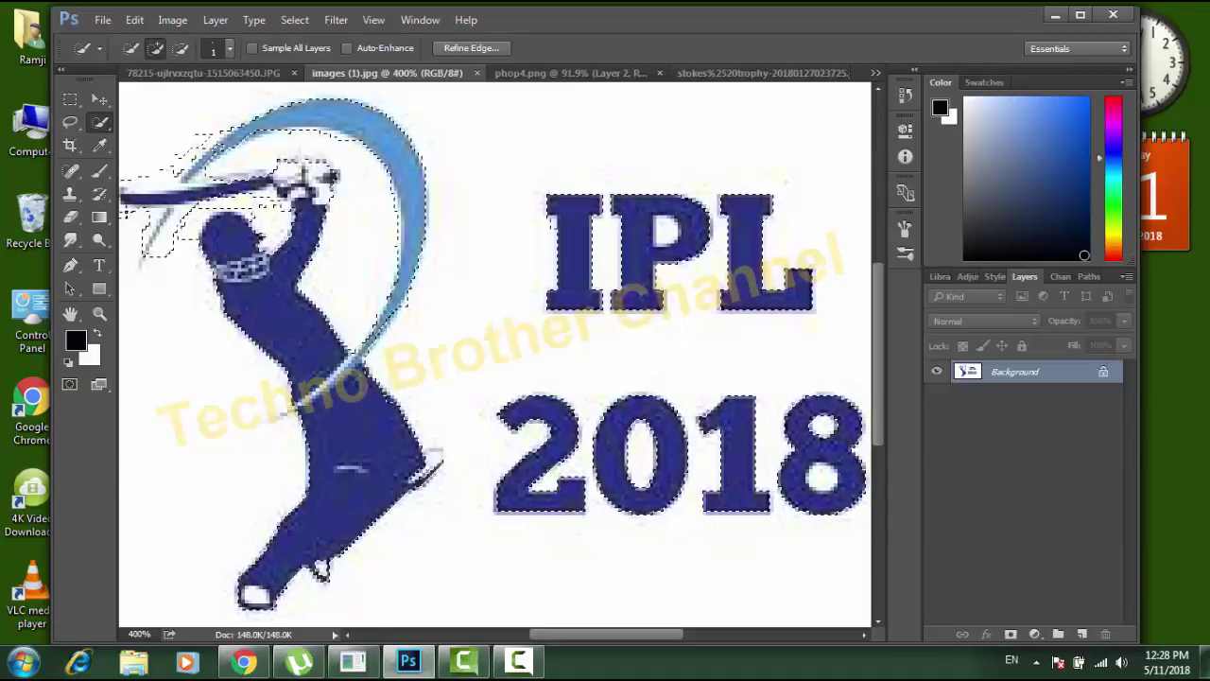
scroll(123, 211, down, 2)
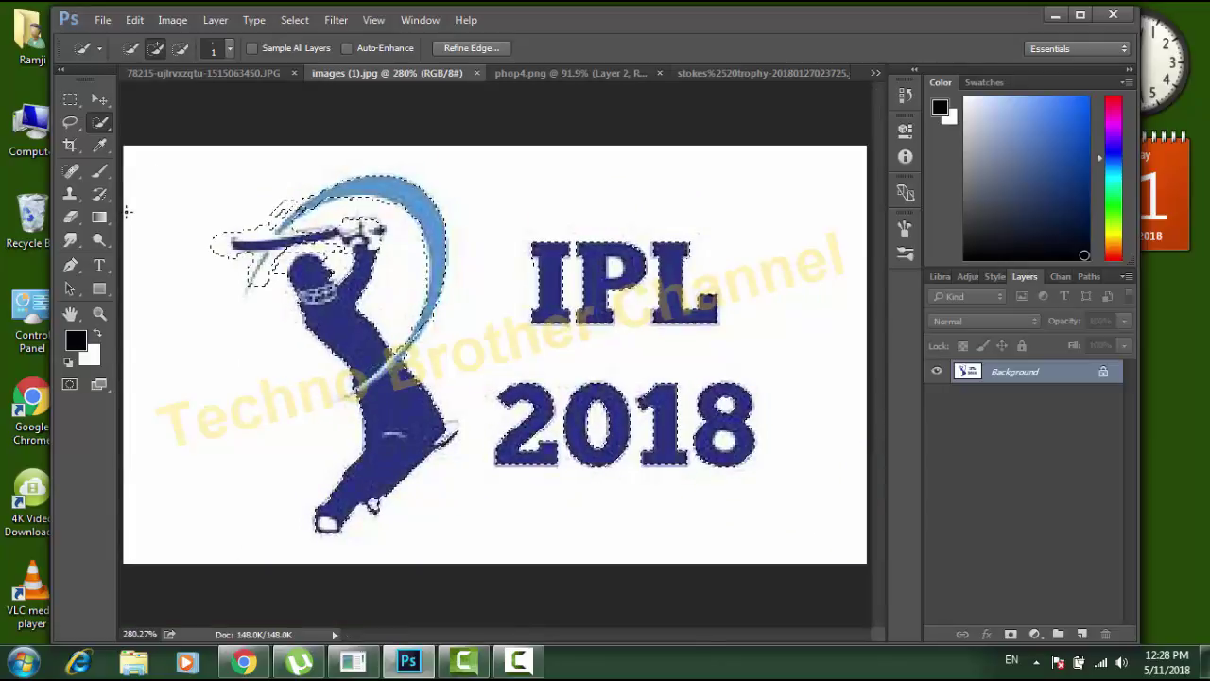
- Add the bat's top-left edge to the selection and check the result in Quick Mask
key(alt)
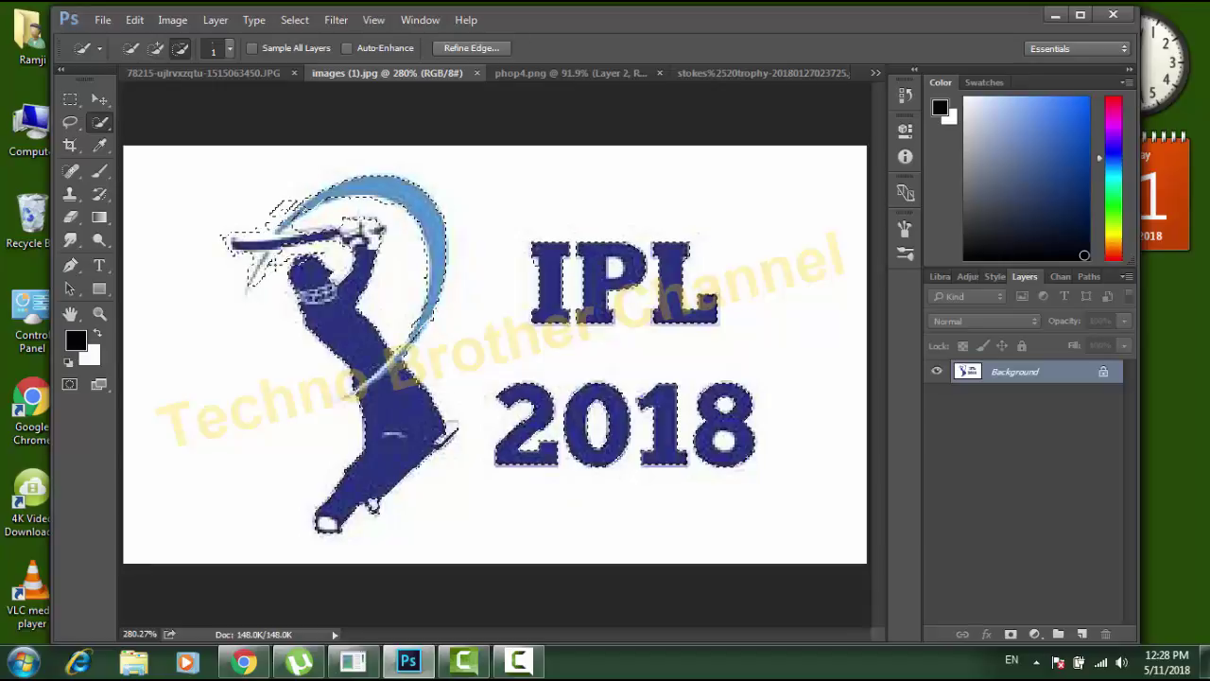
key(alt)
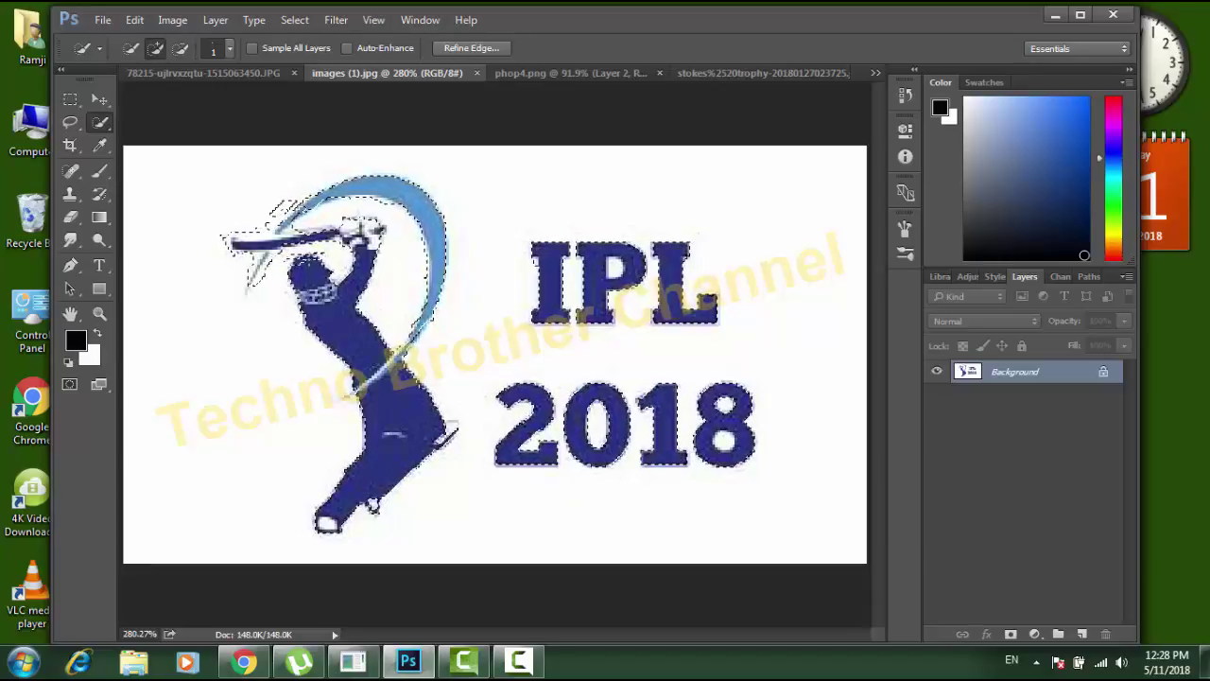
drag(274, 206, 293, 210)
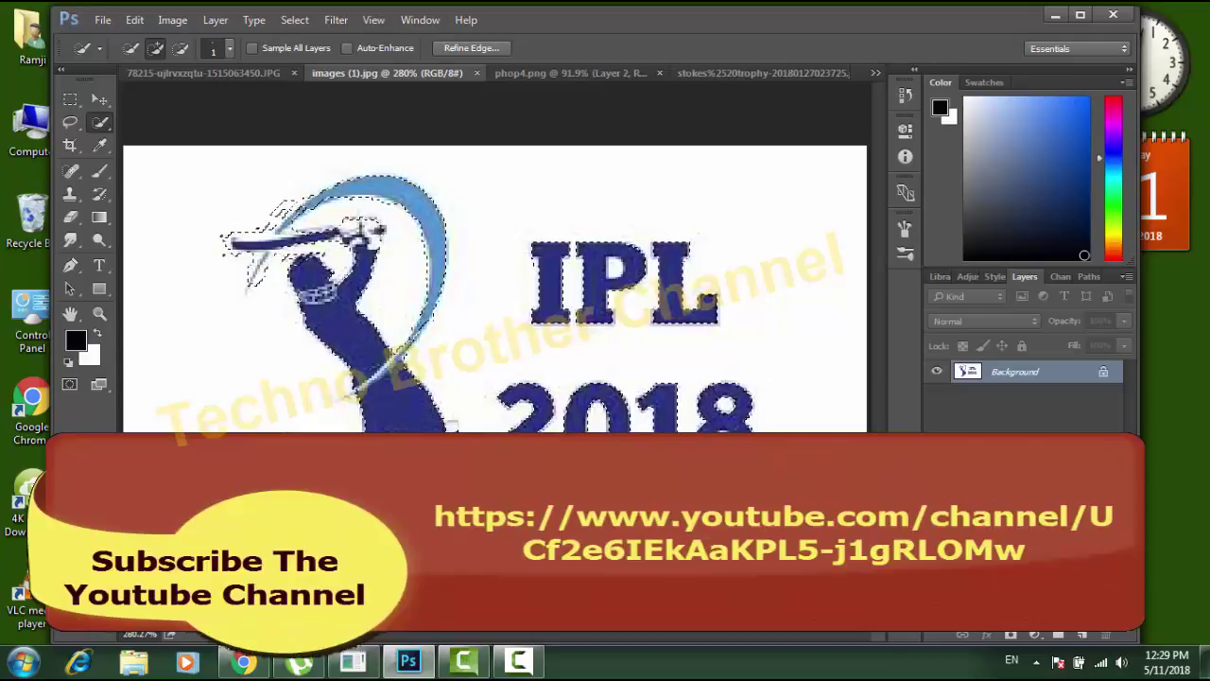
key(q)
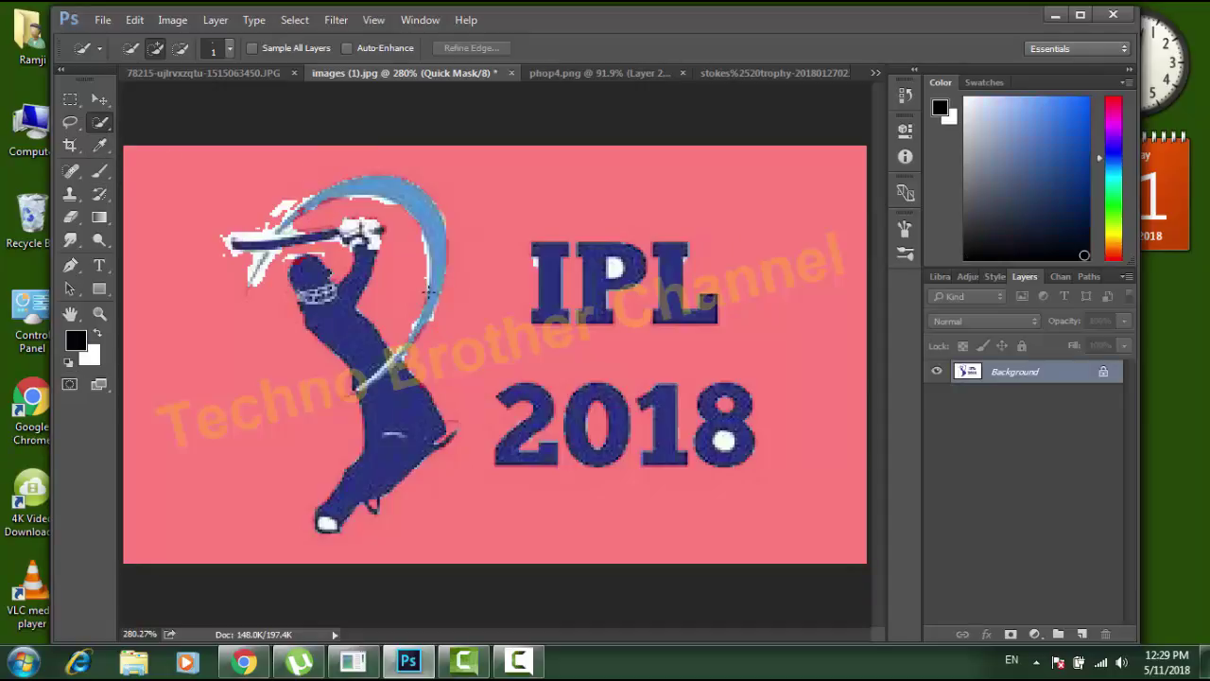
key(q)
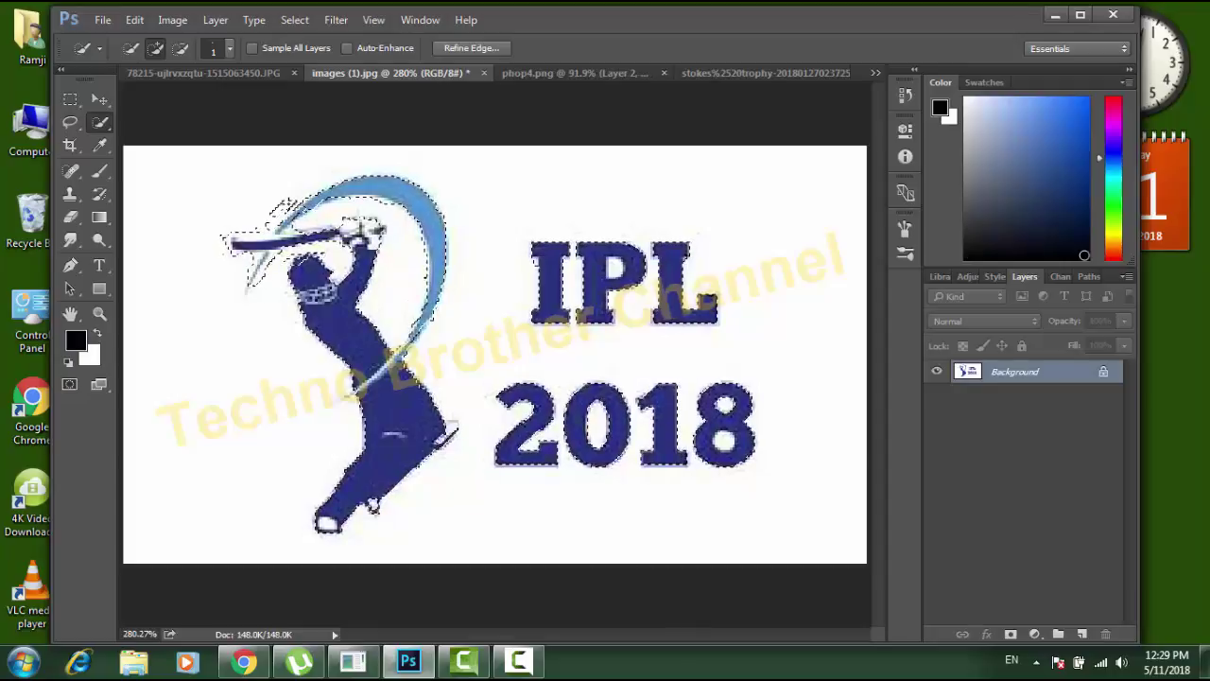
key(alt)
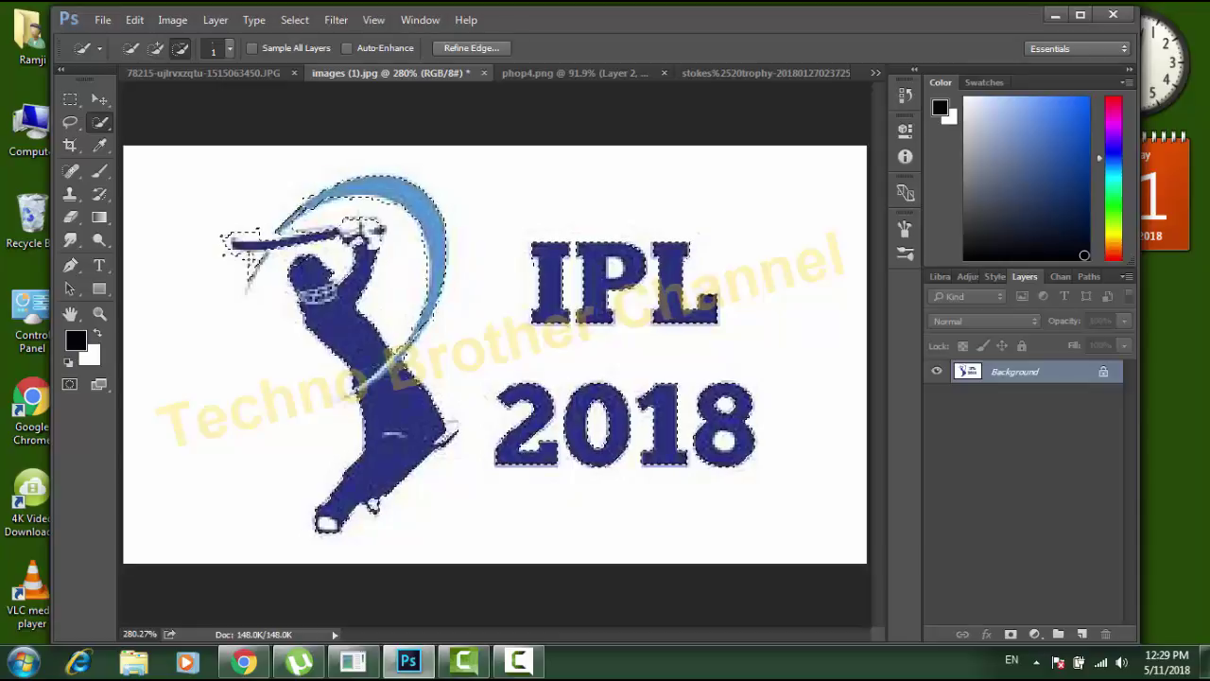
key(alt)
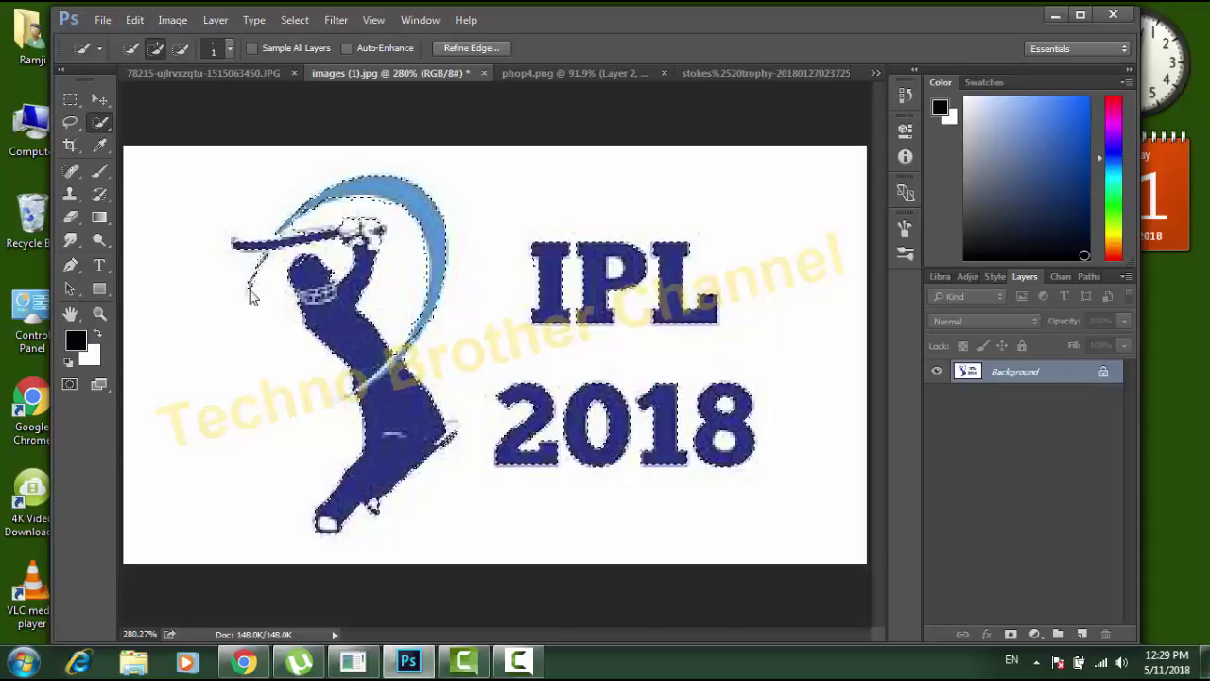
key(q)
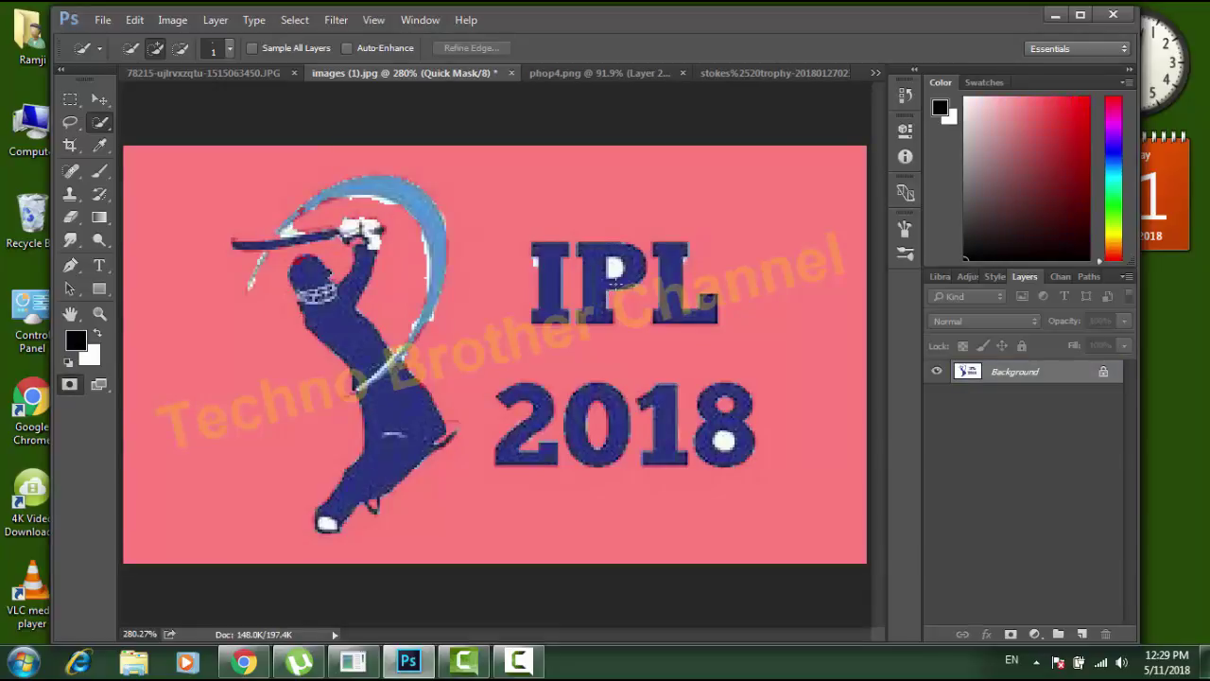
key(q)
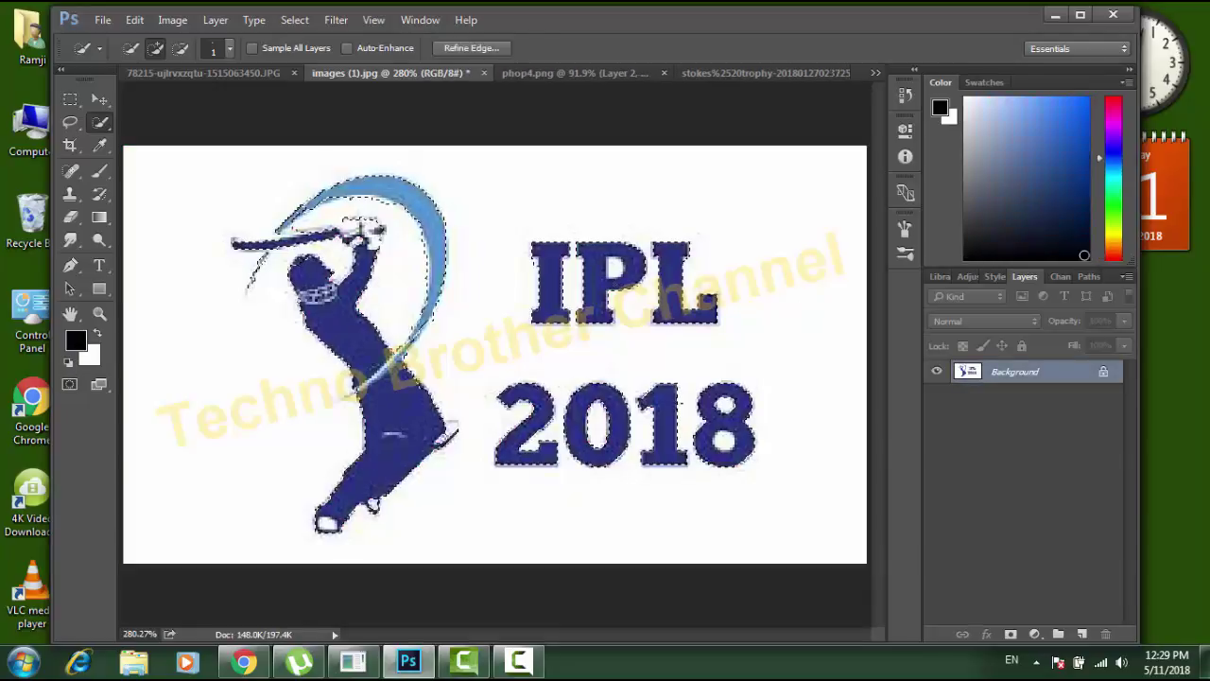
- Copy the selected logo to a new layer and drag it into the phop4.png brick wall image
key(ctrl+j)
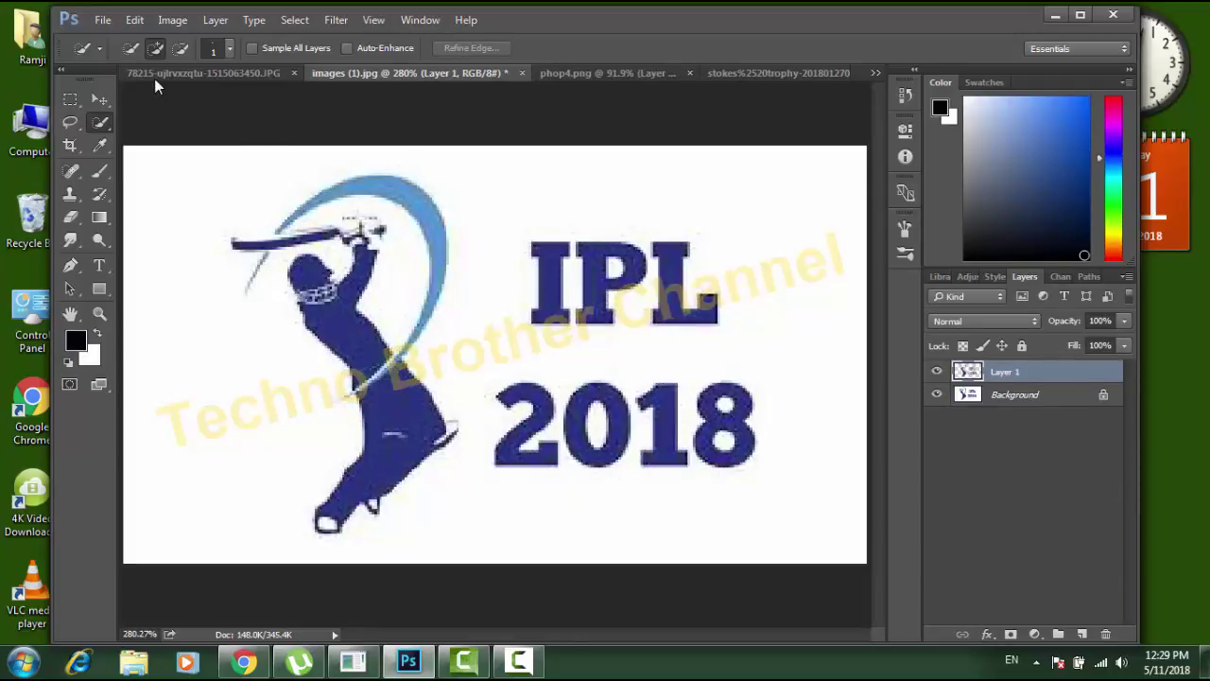
click(99, 98)
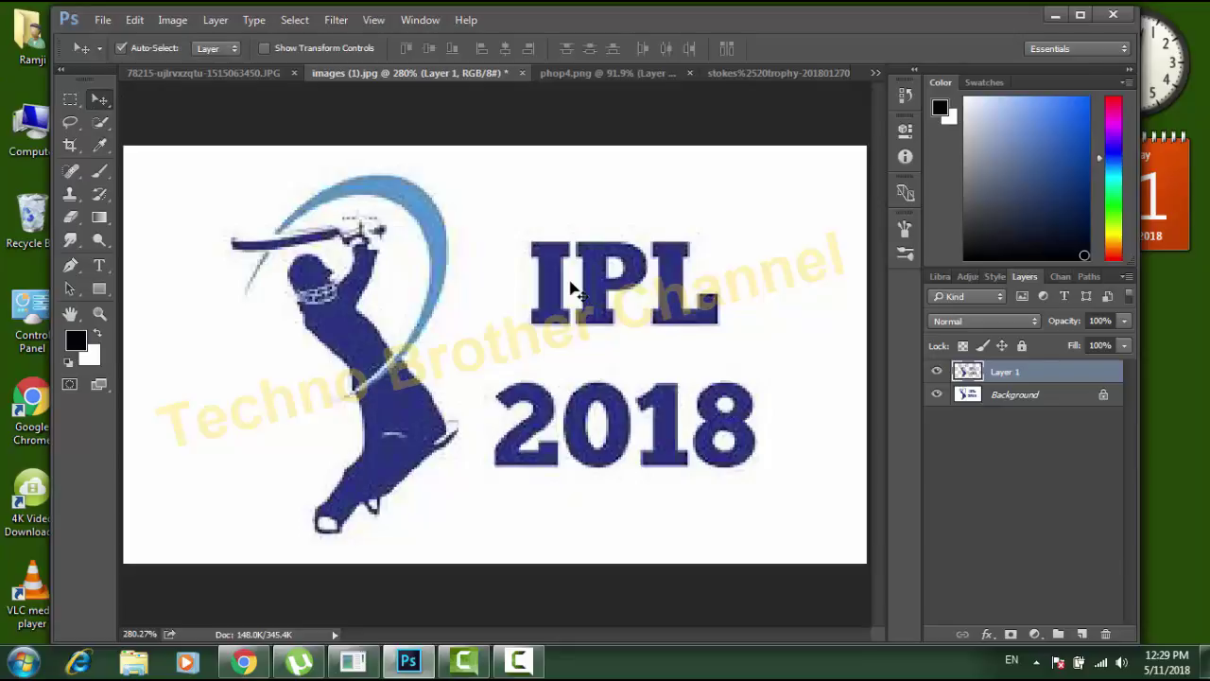
drag(570, 289, 573, 284)
drag(382, 398, 569, 87)
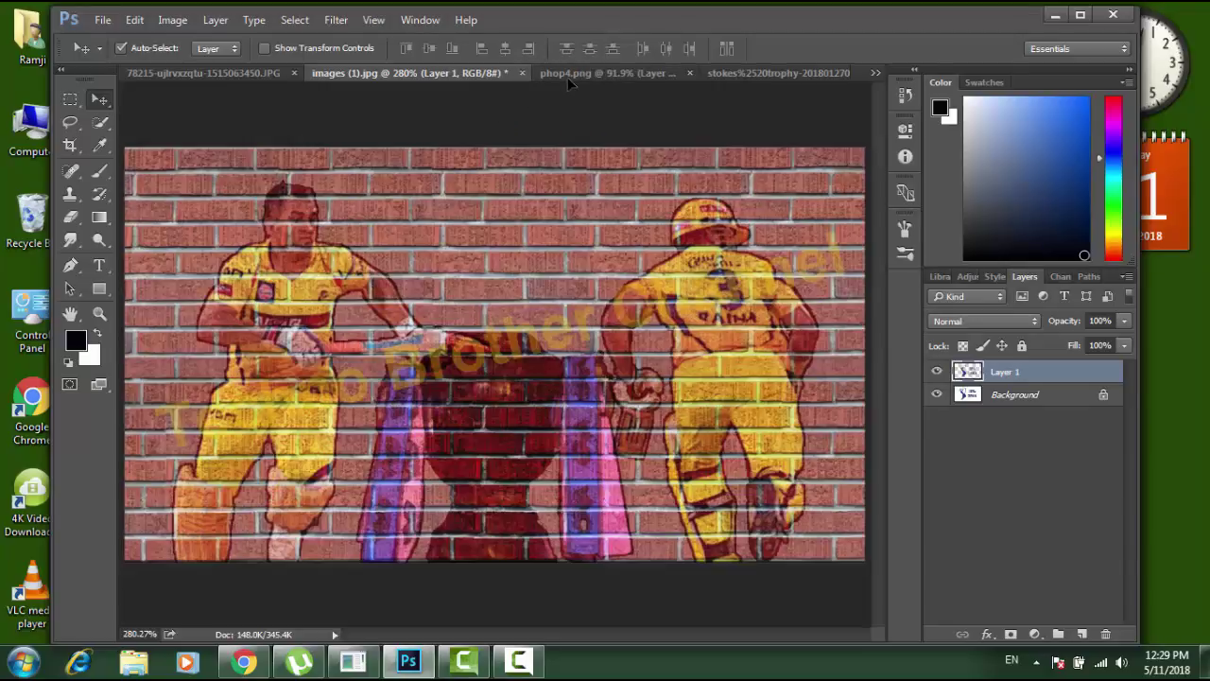
mouse_move(567, 85)
mouse_down()
mouse_move(536, 196)
mouse_move(478, 248)
mouse_up()
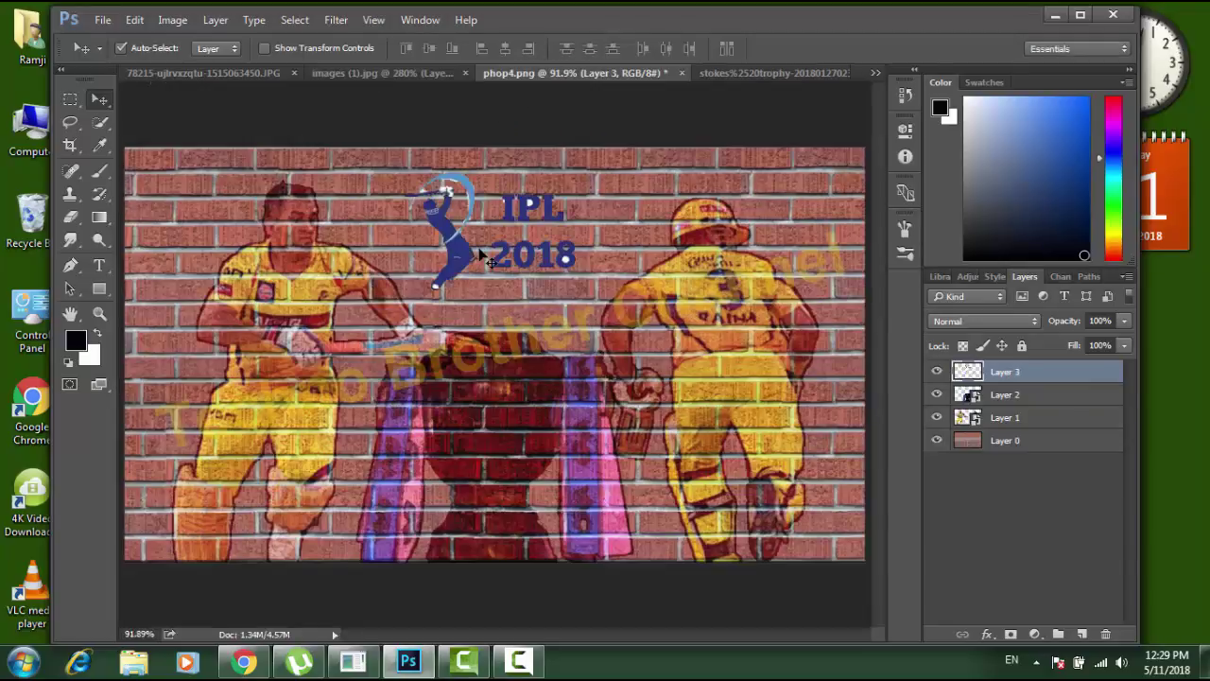
- Enlarge the IPL logo to about 134% and position it near the top centre
key(ctrl+t)
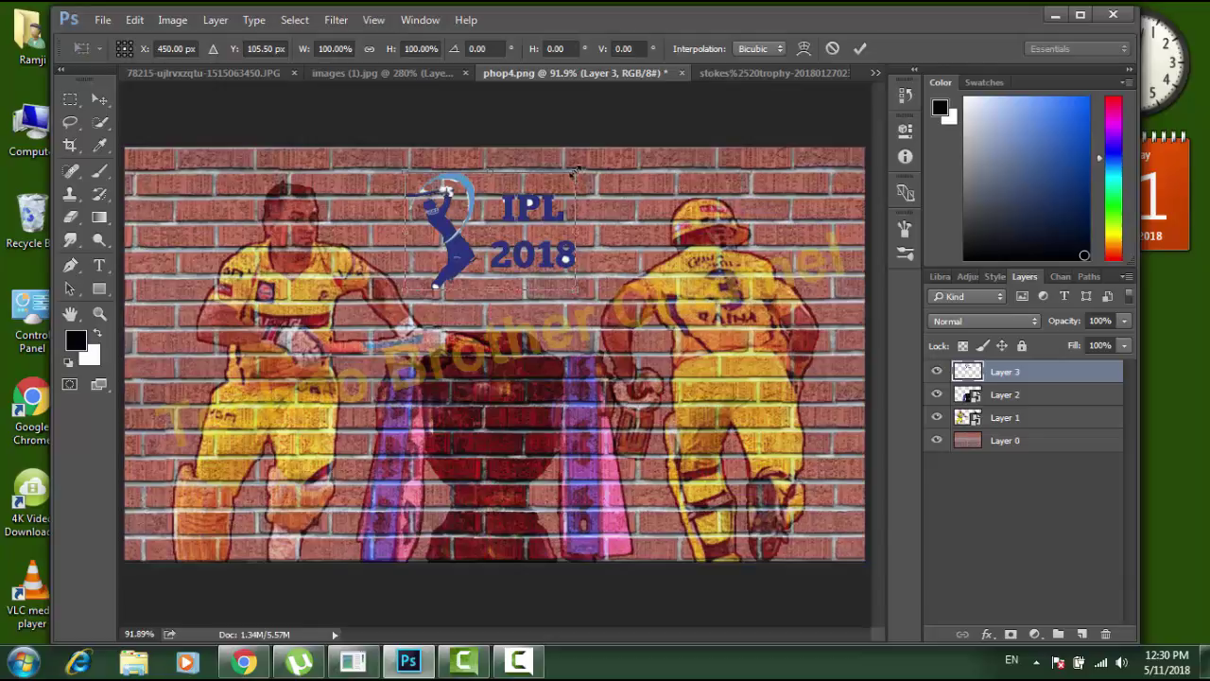
drag(575, 171, 592, 161)
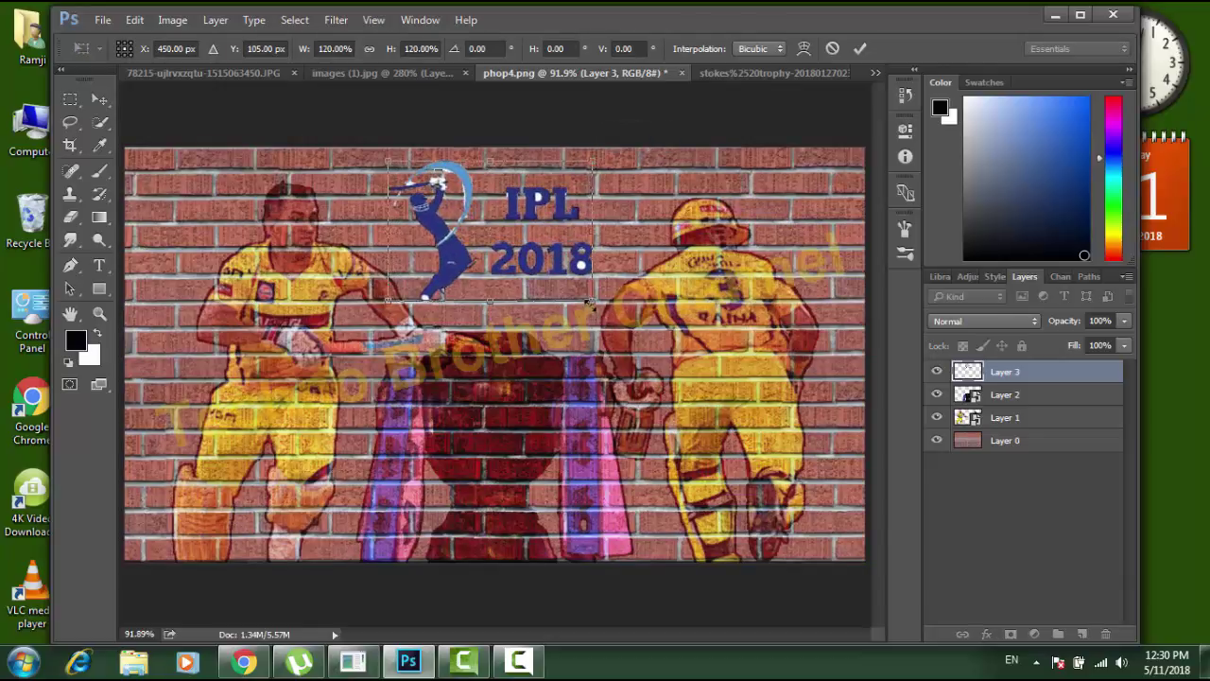
drag(592, 301, 603, 310)
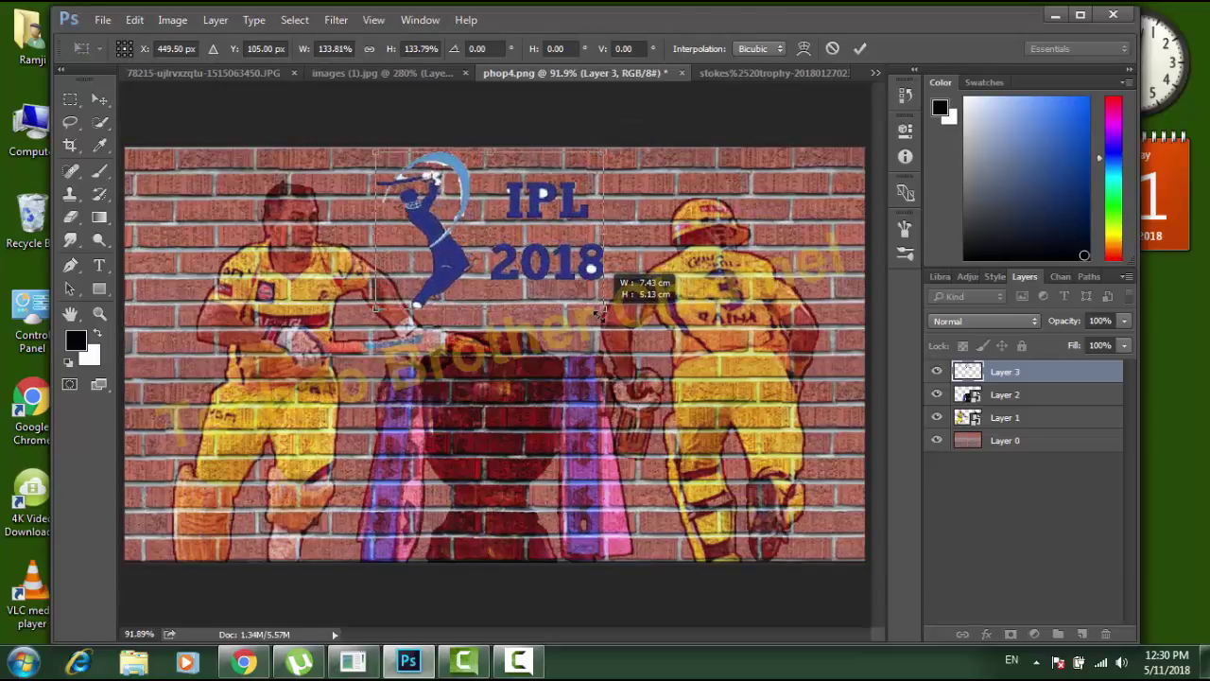
click(860, 49)
drag(535, 258, 543, 265)
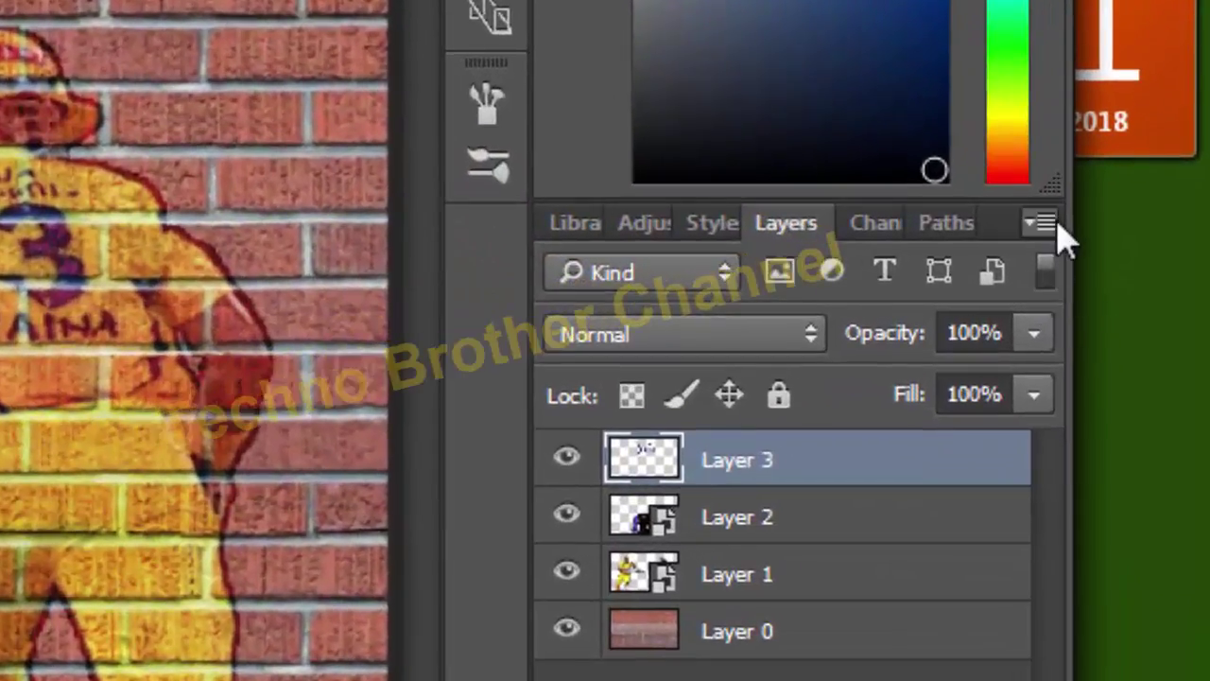
- Convert Layer 3 to a smart object and give it a 2 px black stroke
click(1127, 276)
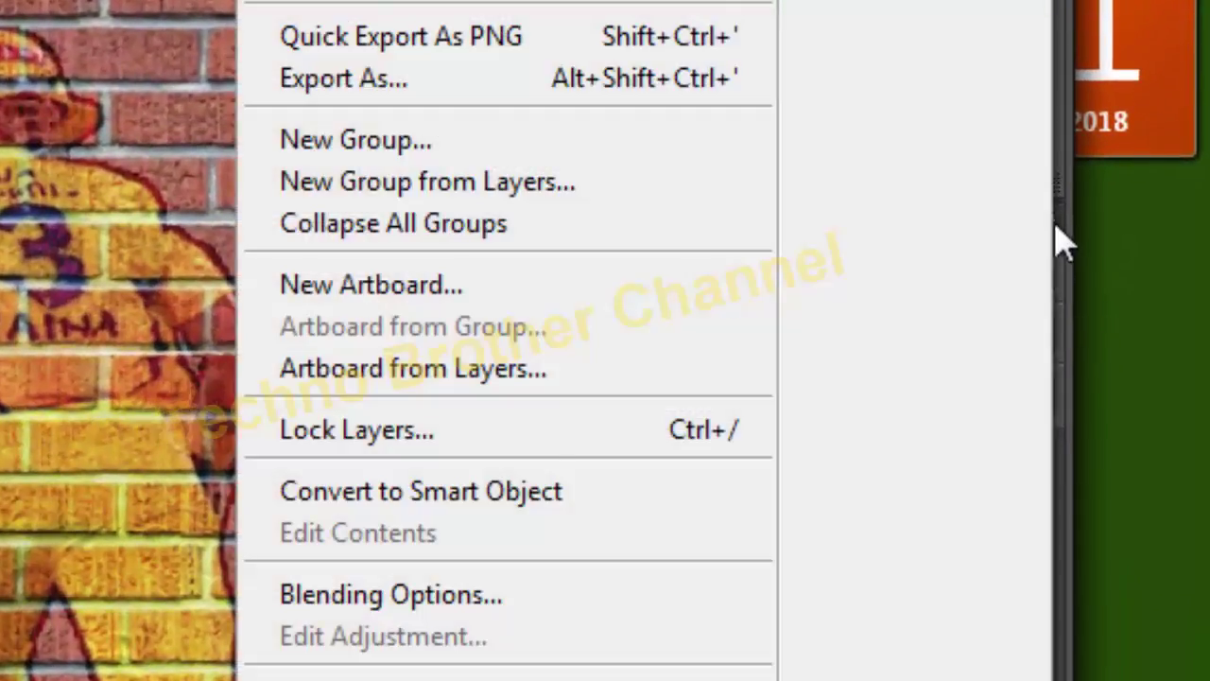
click(486, 489)
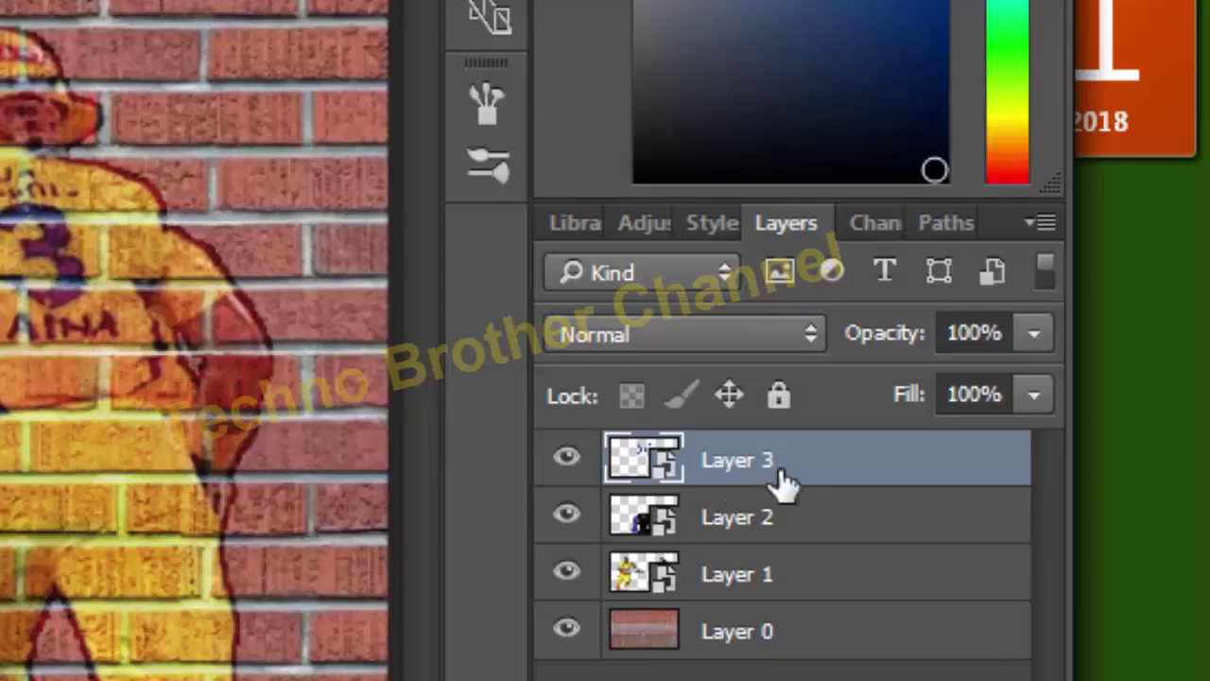
double_click(844, 470)
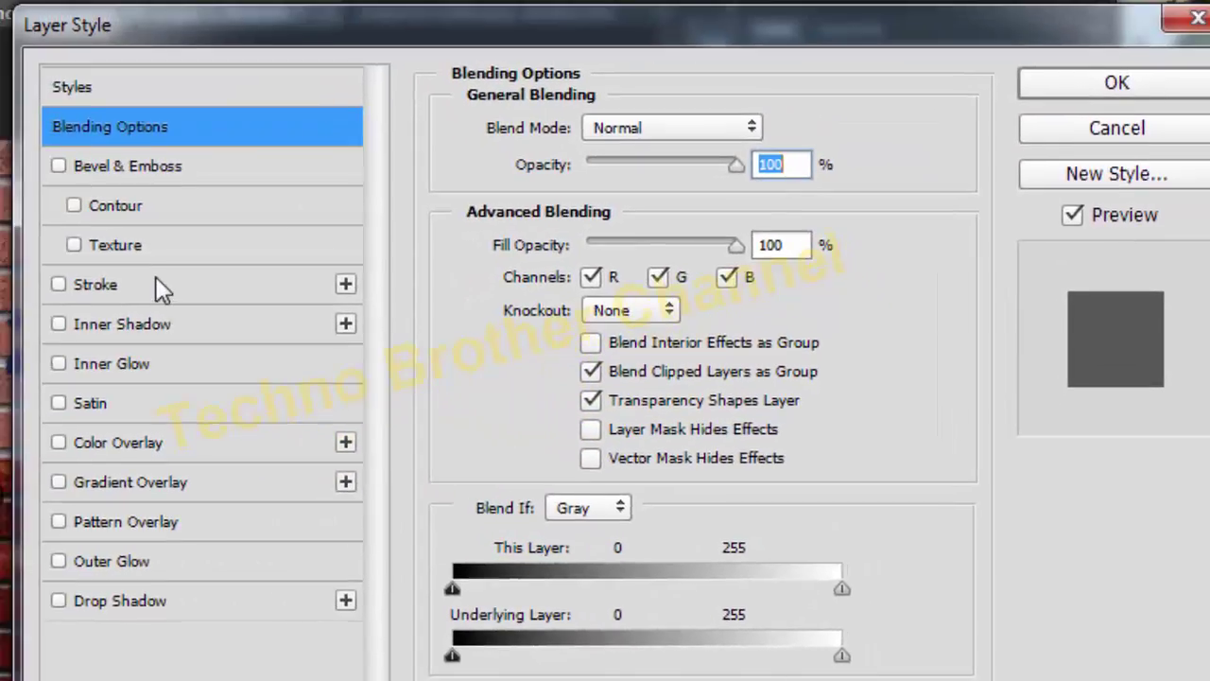
click(159, 281)
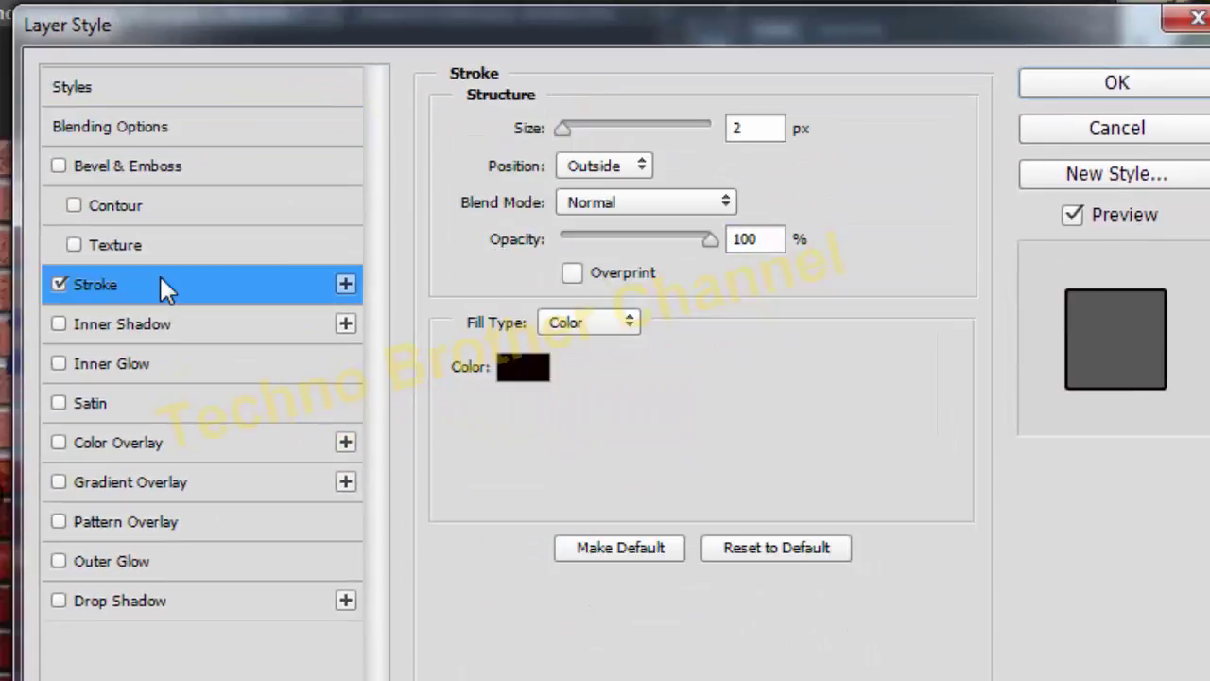
click(1120, 81)
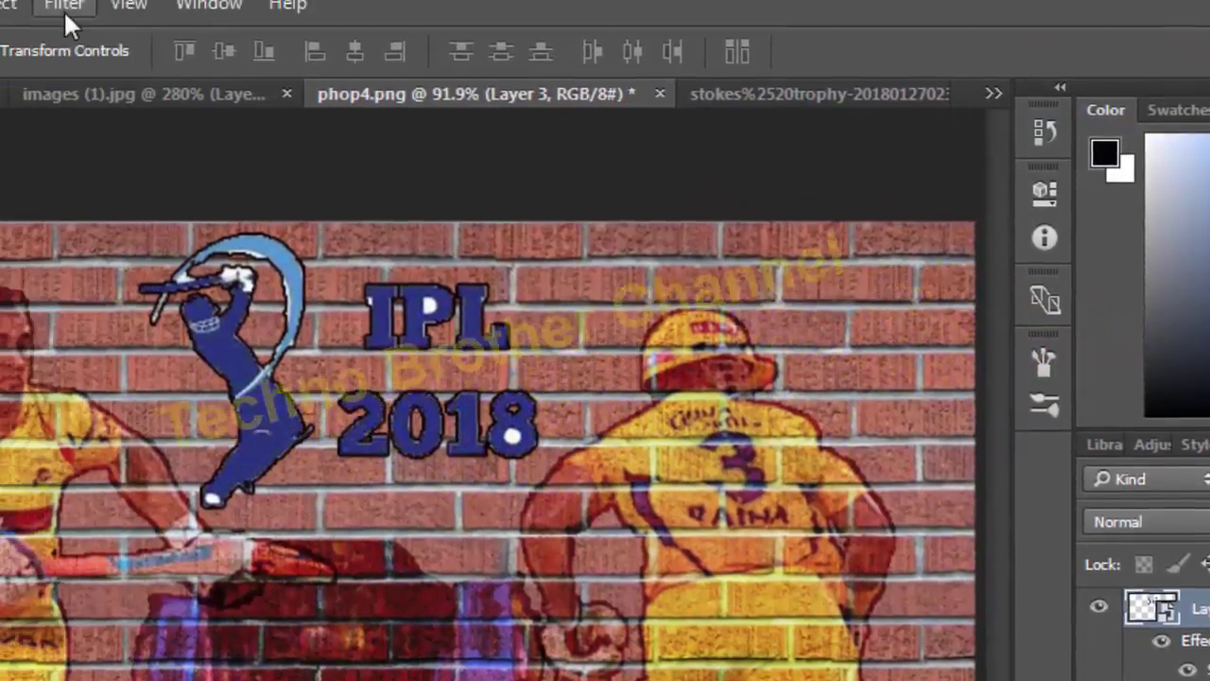
- Apply the Fresco filter from the Filter Gallery to the IPL logo
click(63, 9)
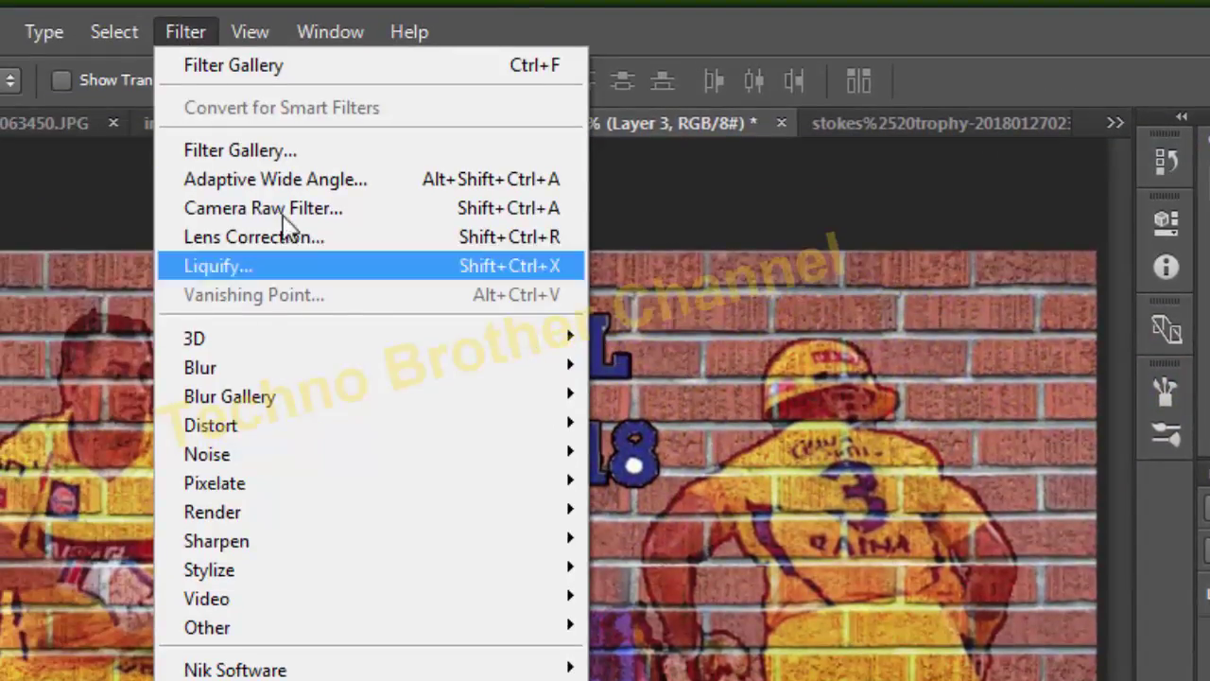
click(266, 146)
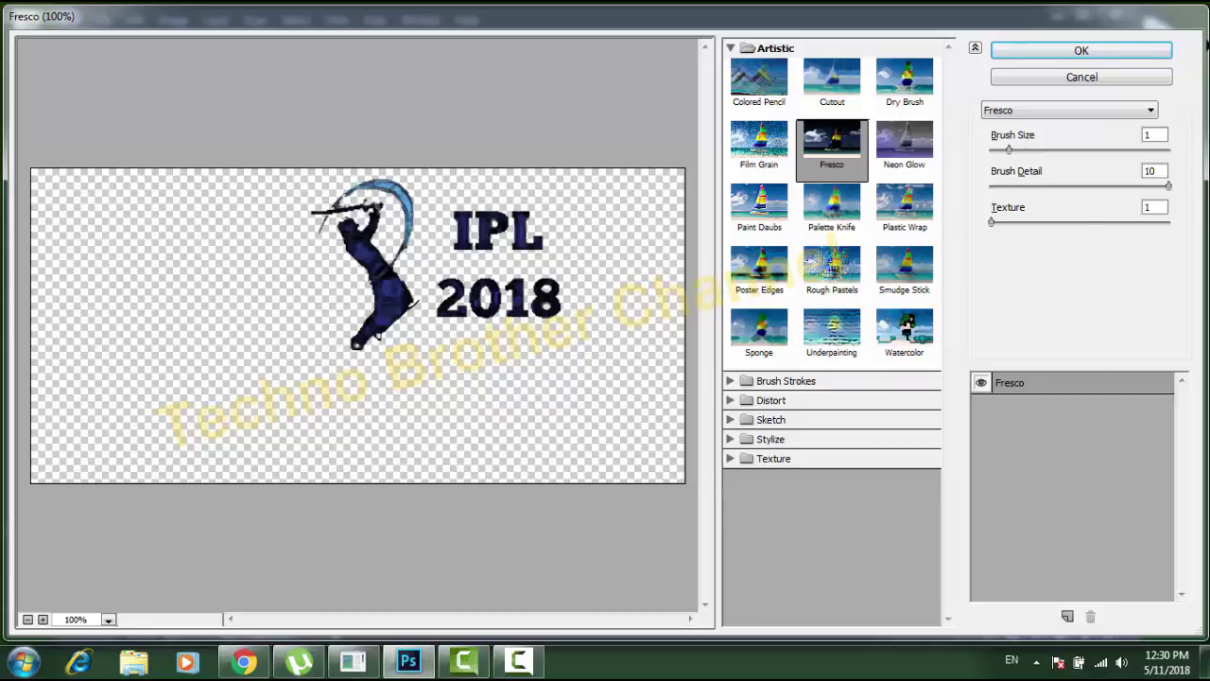
click(1096, 49)
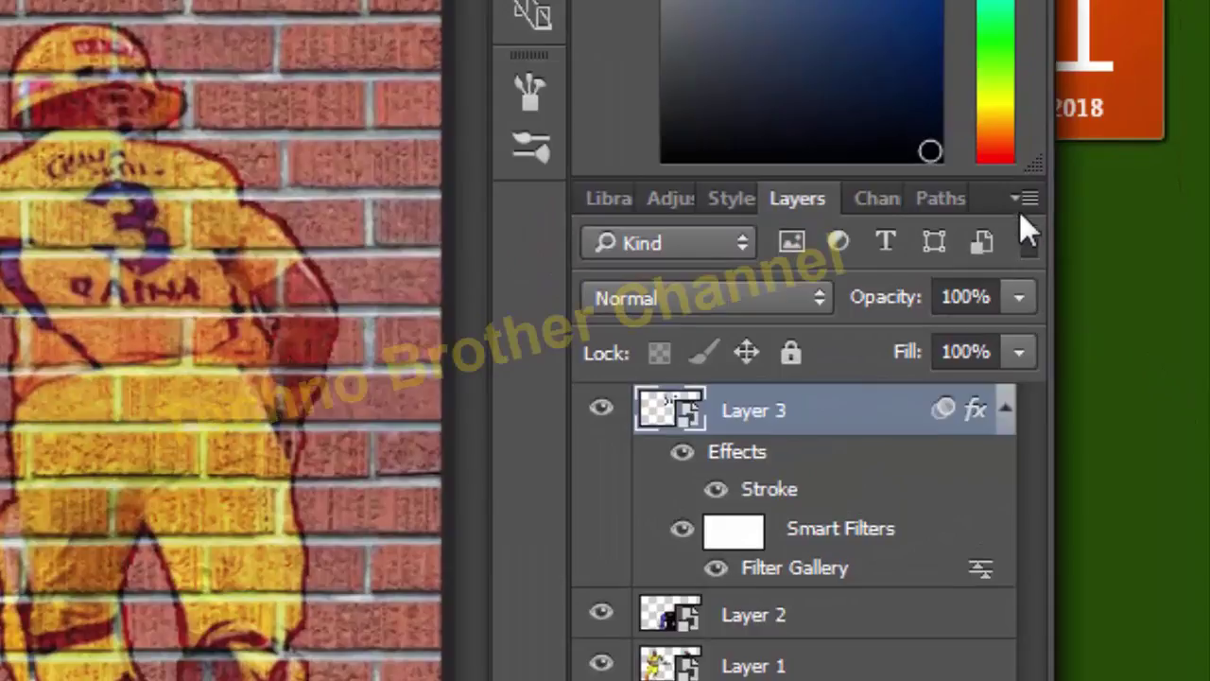
- Convert Layer 3's IPL logo to a smart object and set its blend mode to Overlay
click(1022, 197)
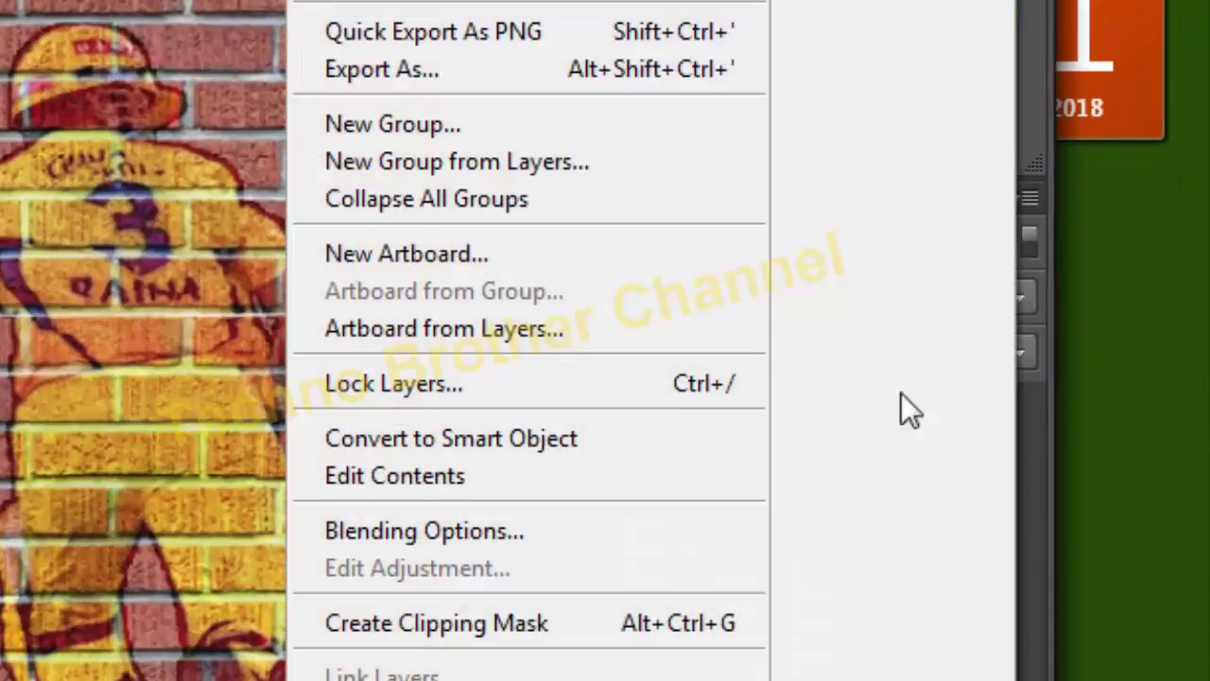
click(506, 442)
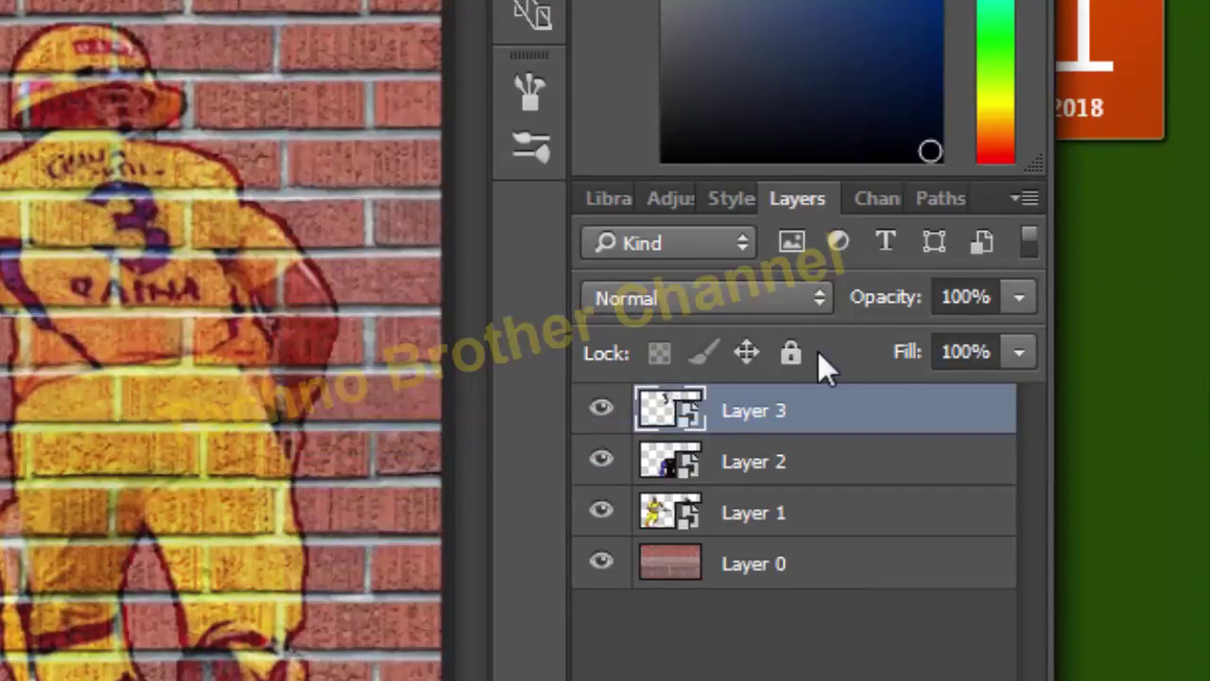
click(818, 298)
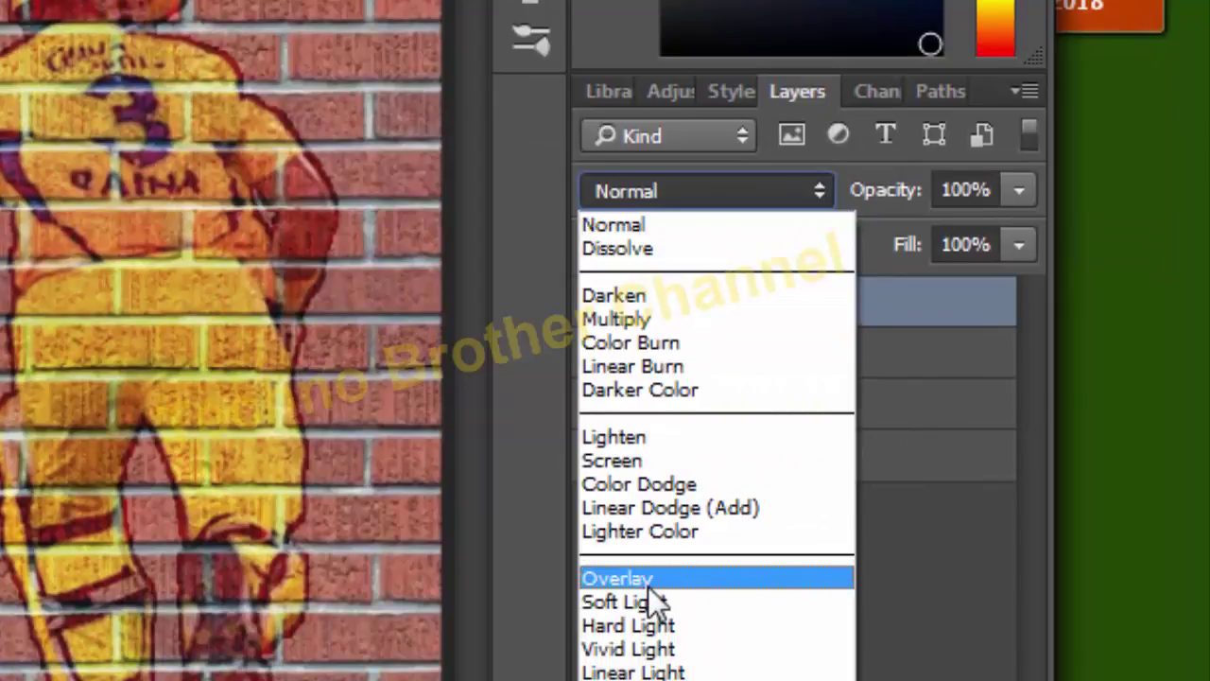
click(649, 584)
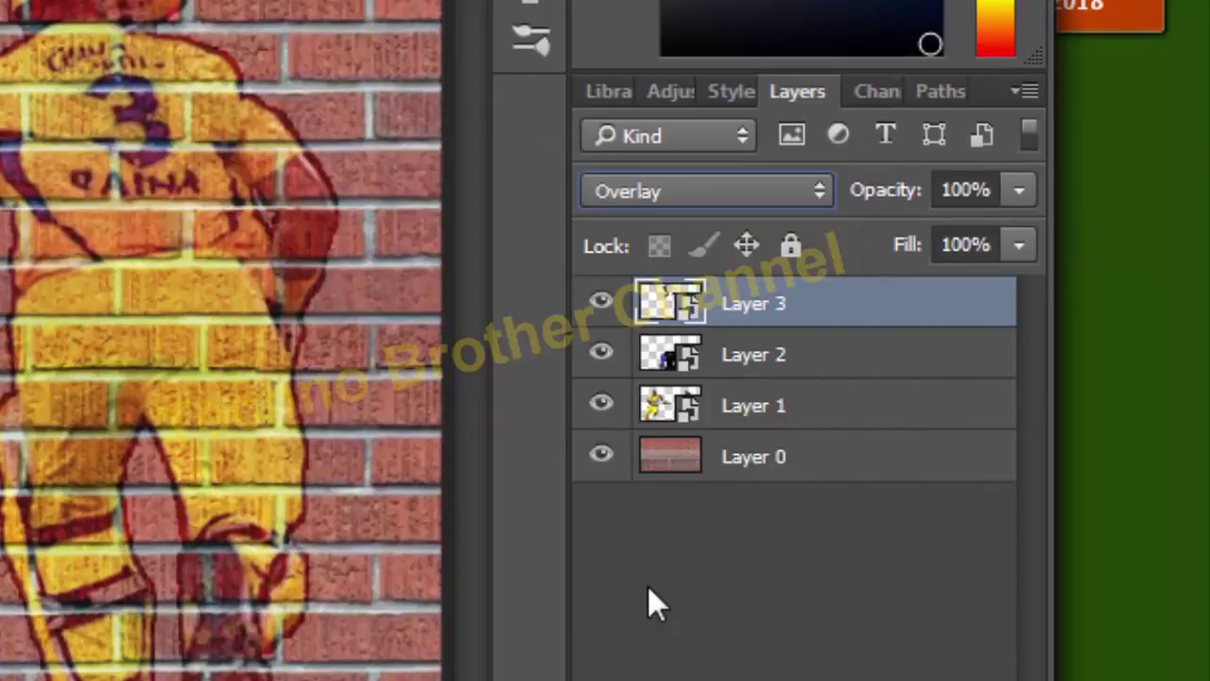